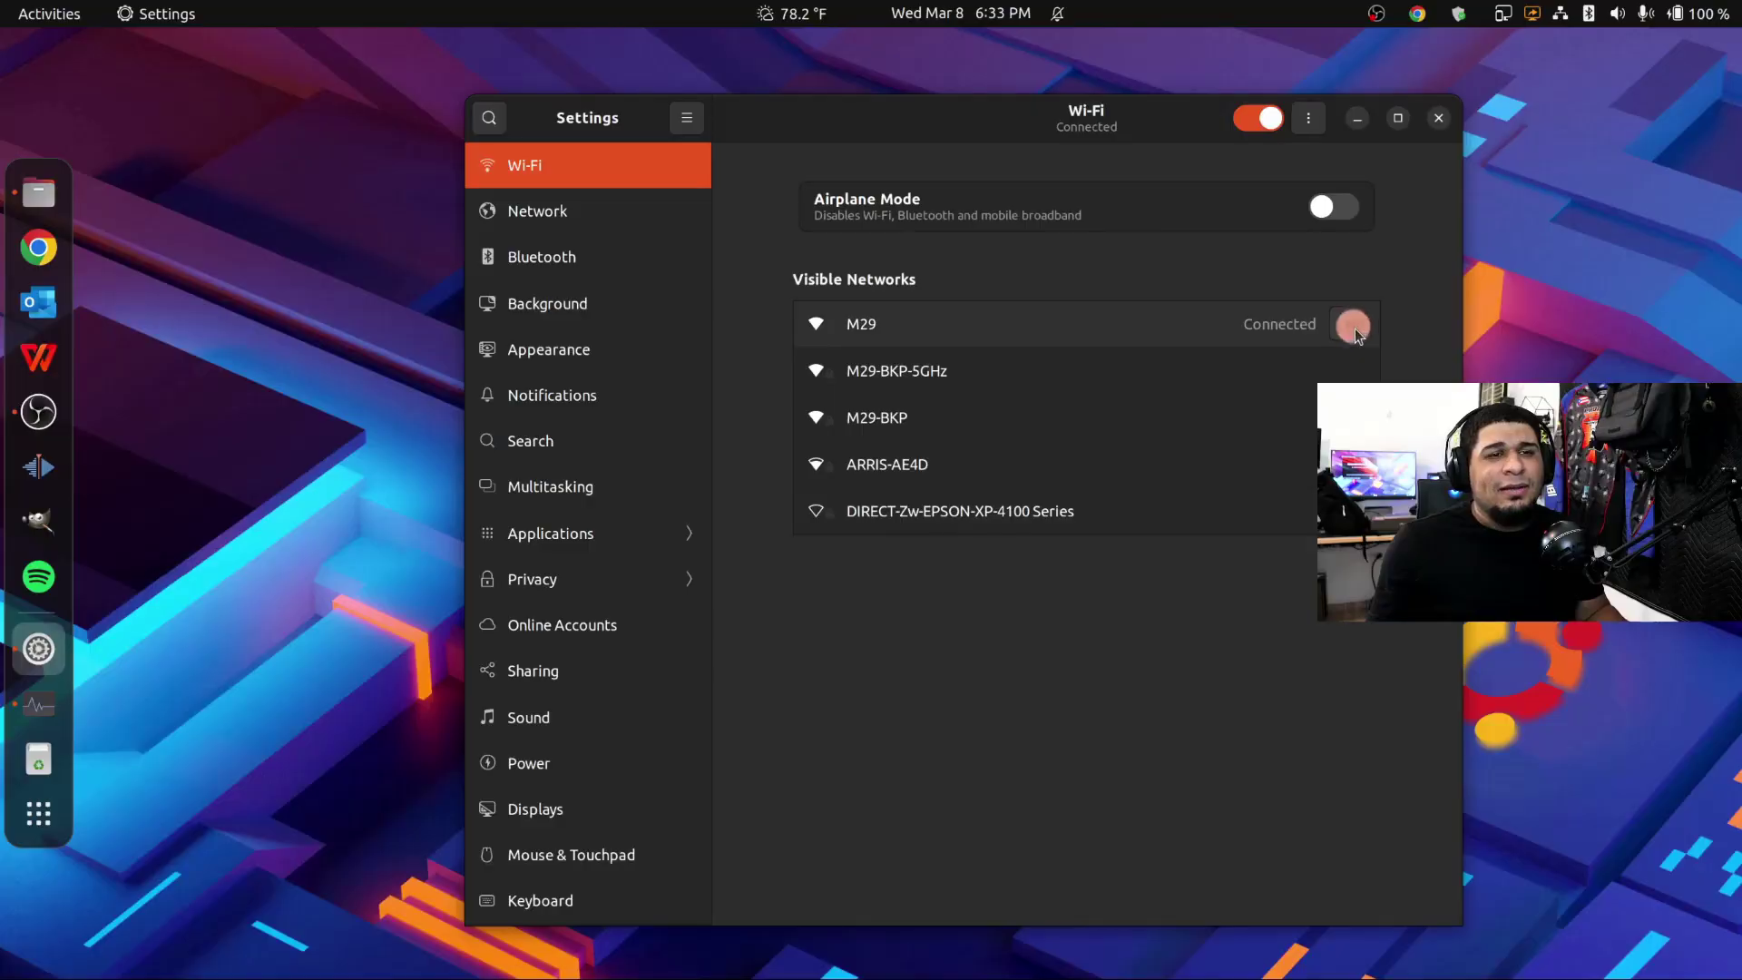
left_click(1352, 325)
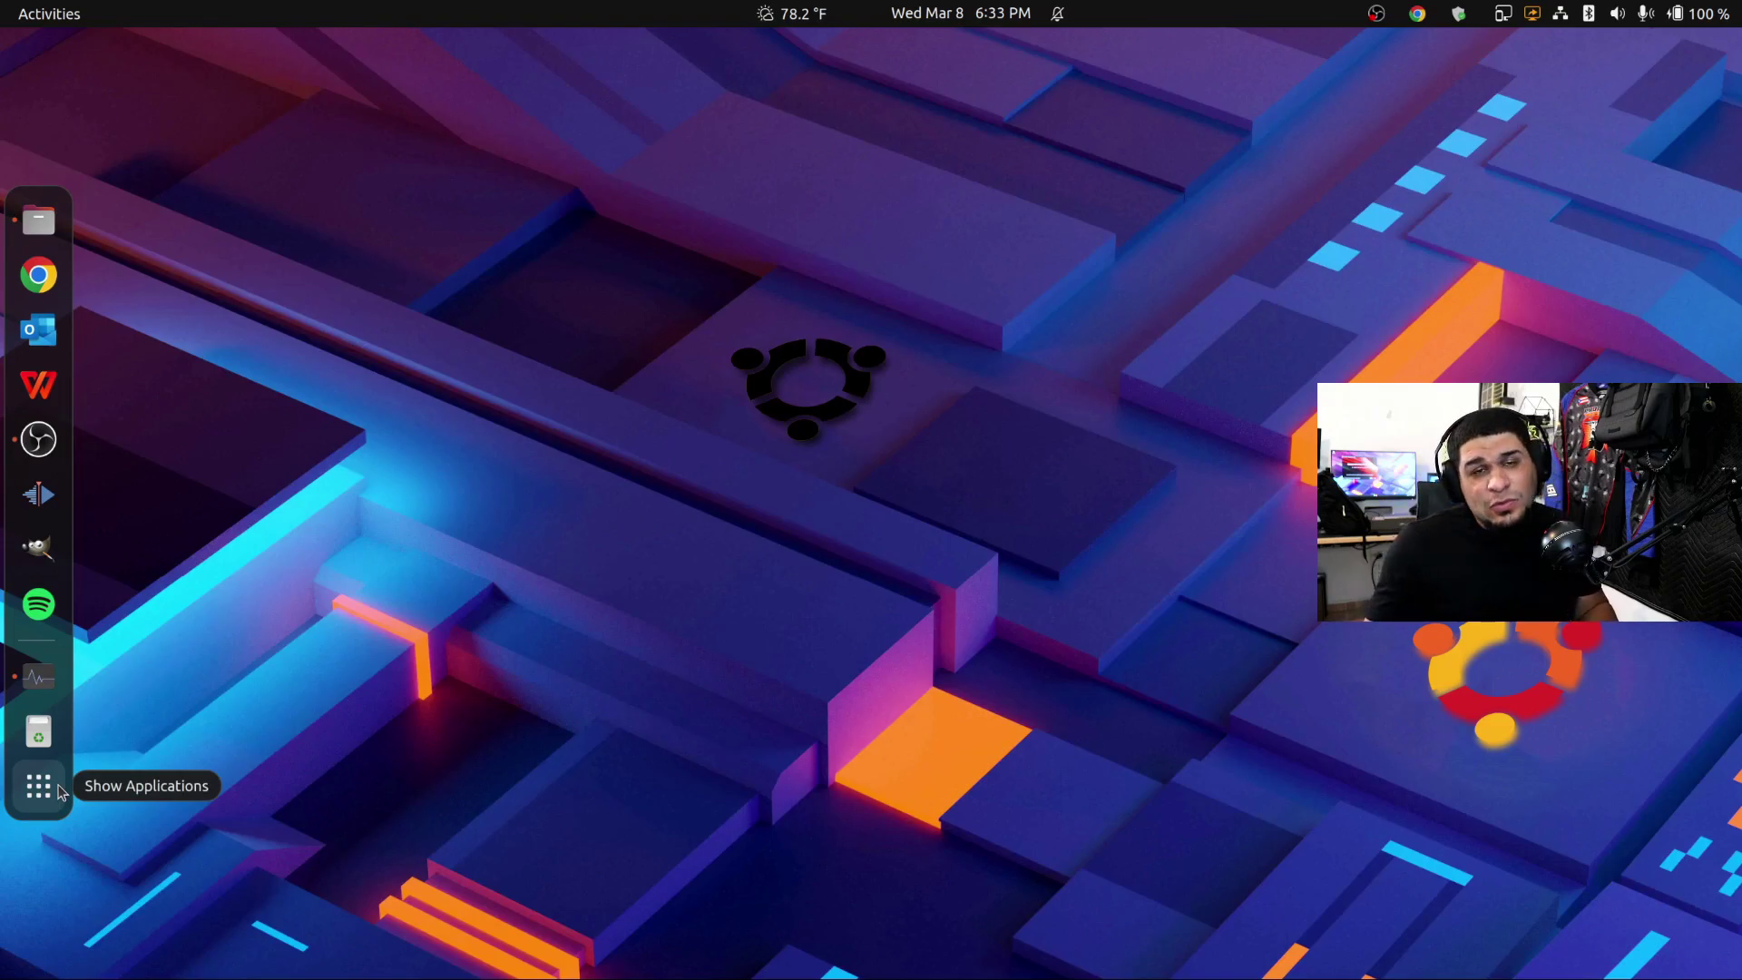
Step: Search for "settin", open the system Settings, and move its window to the middle of the desktop
key("super")
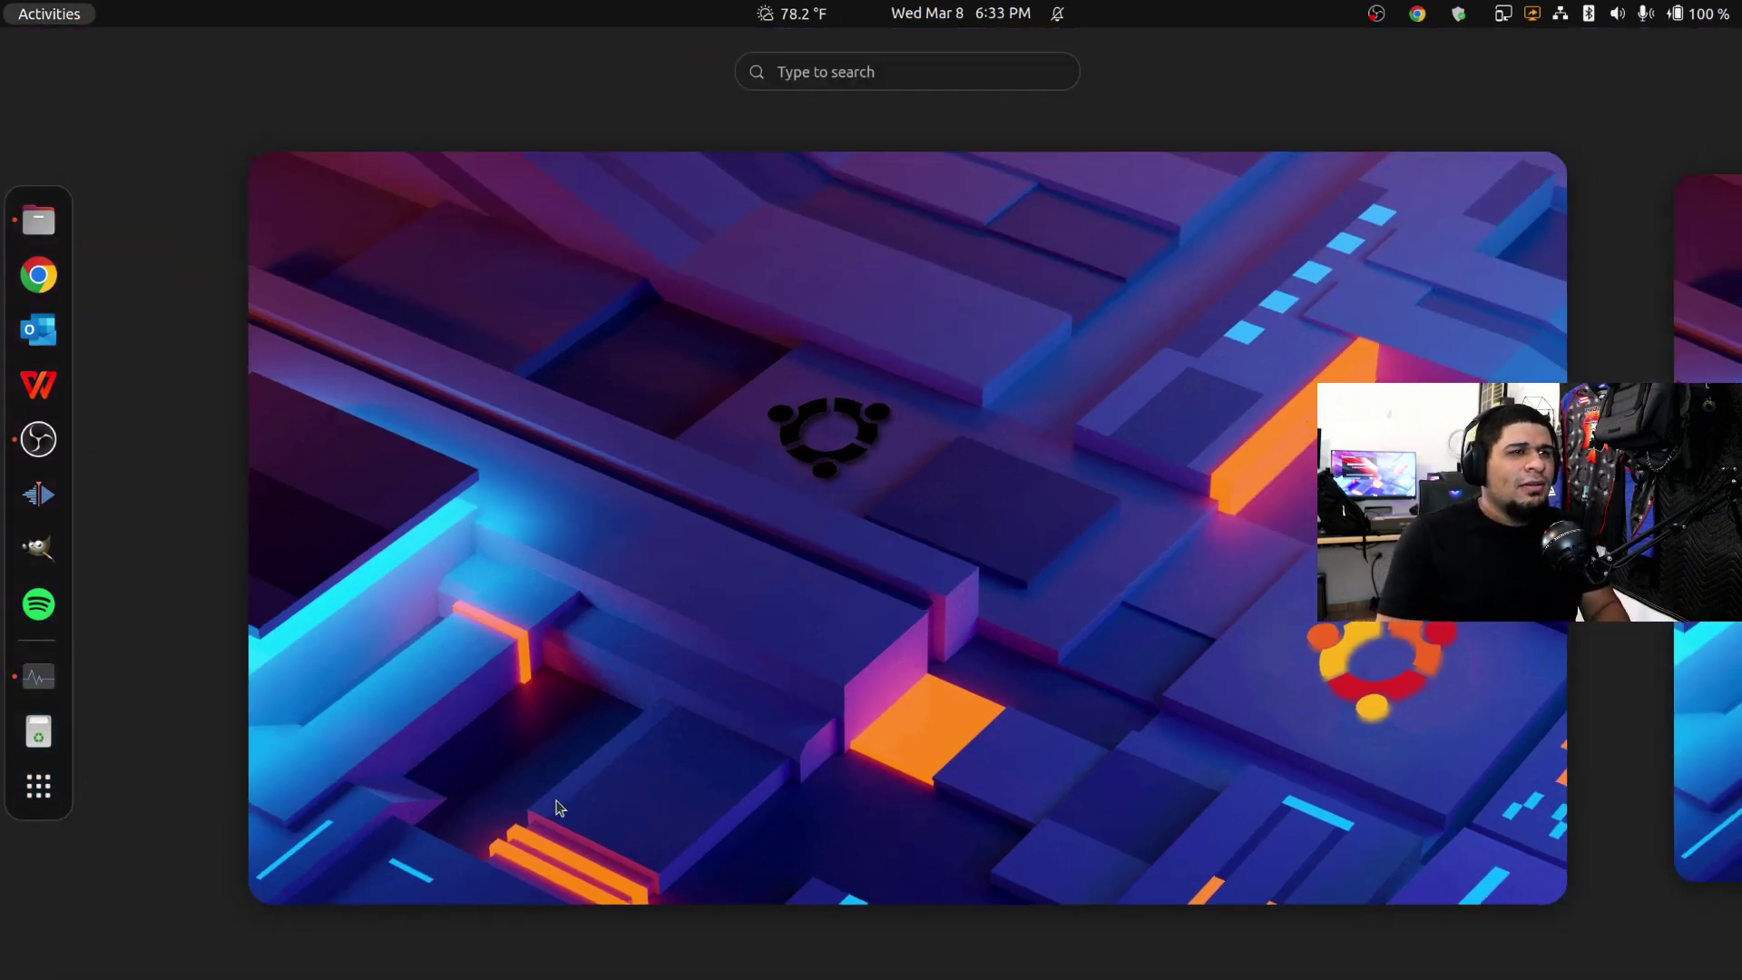
type("settin")
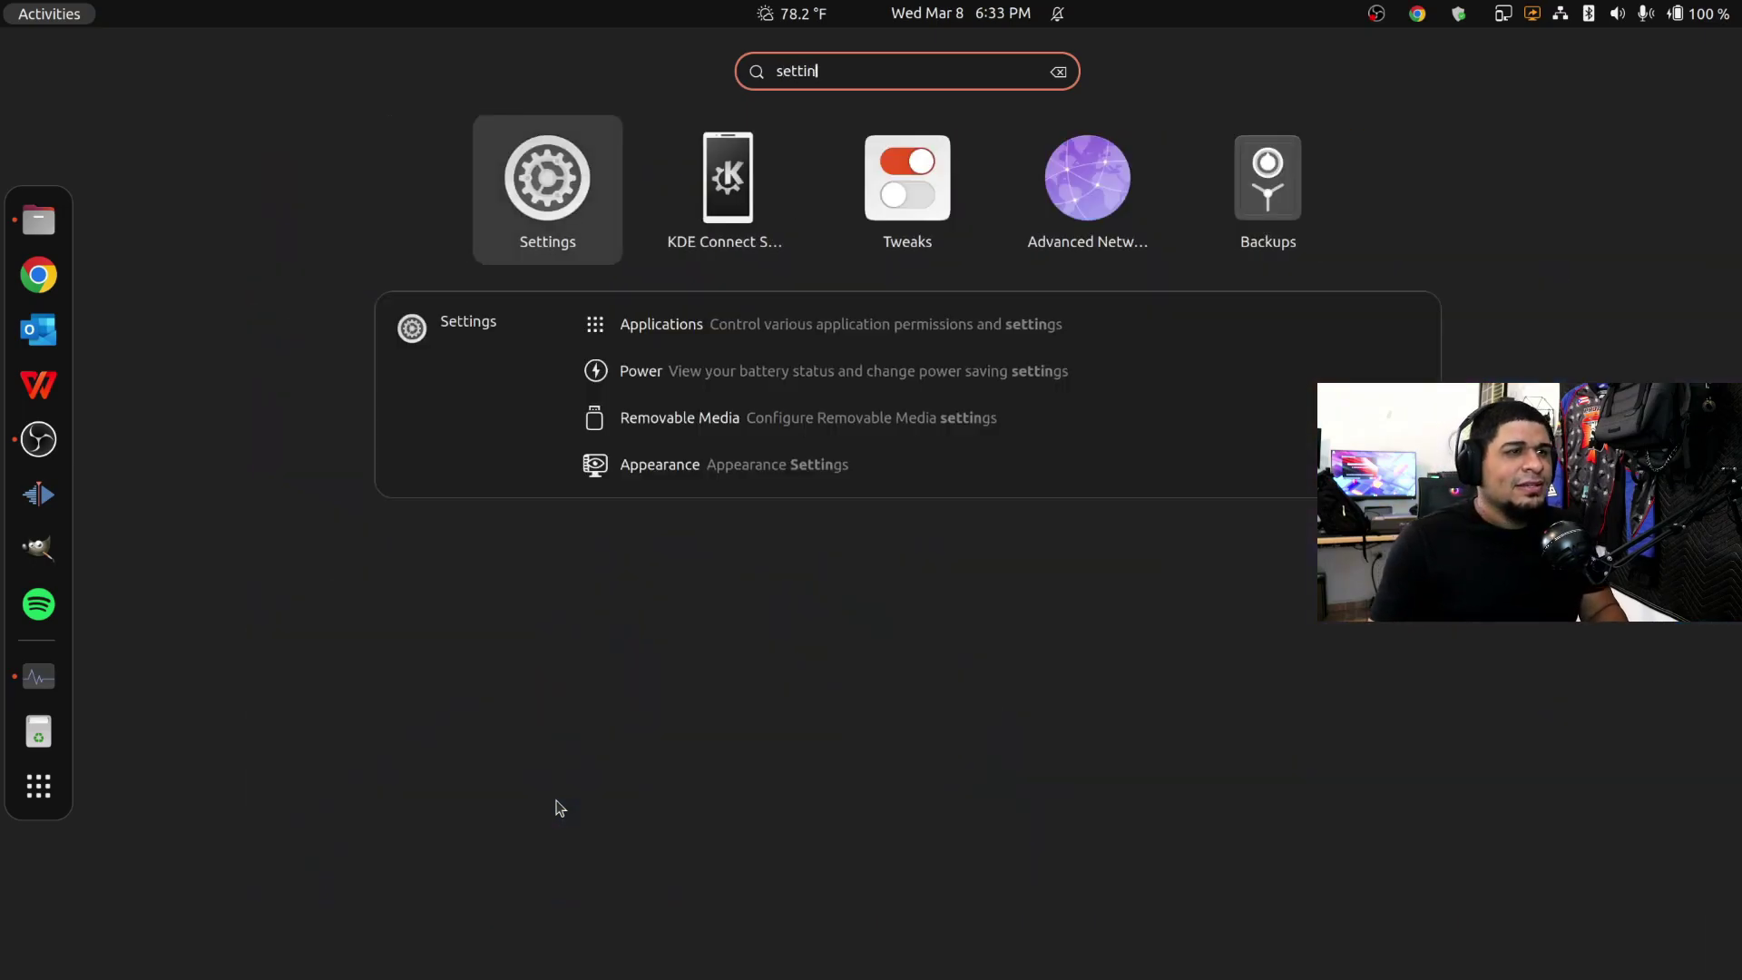
left_click(560, 230)
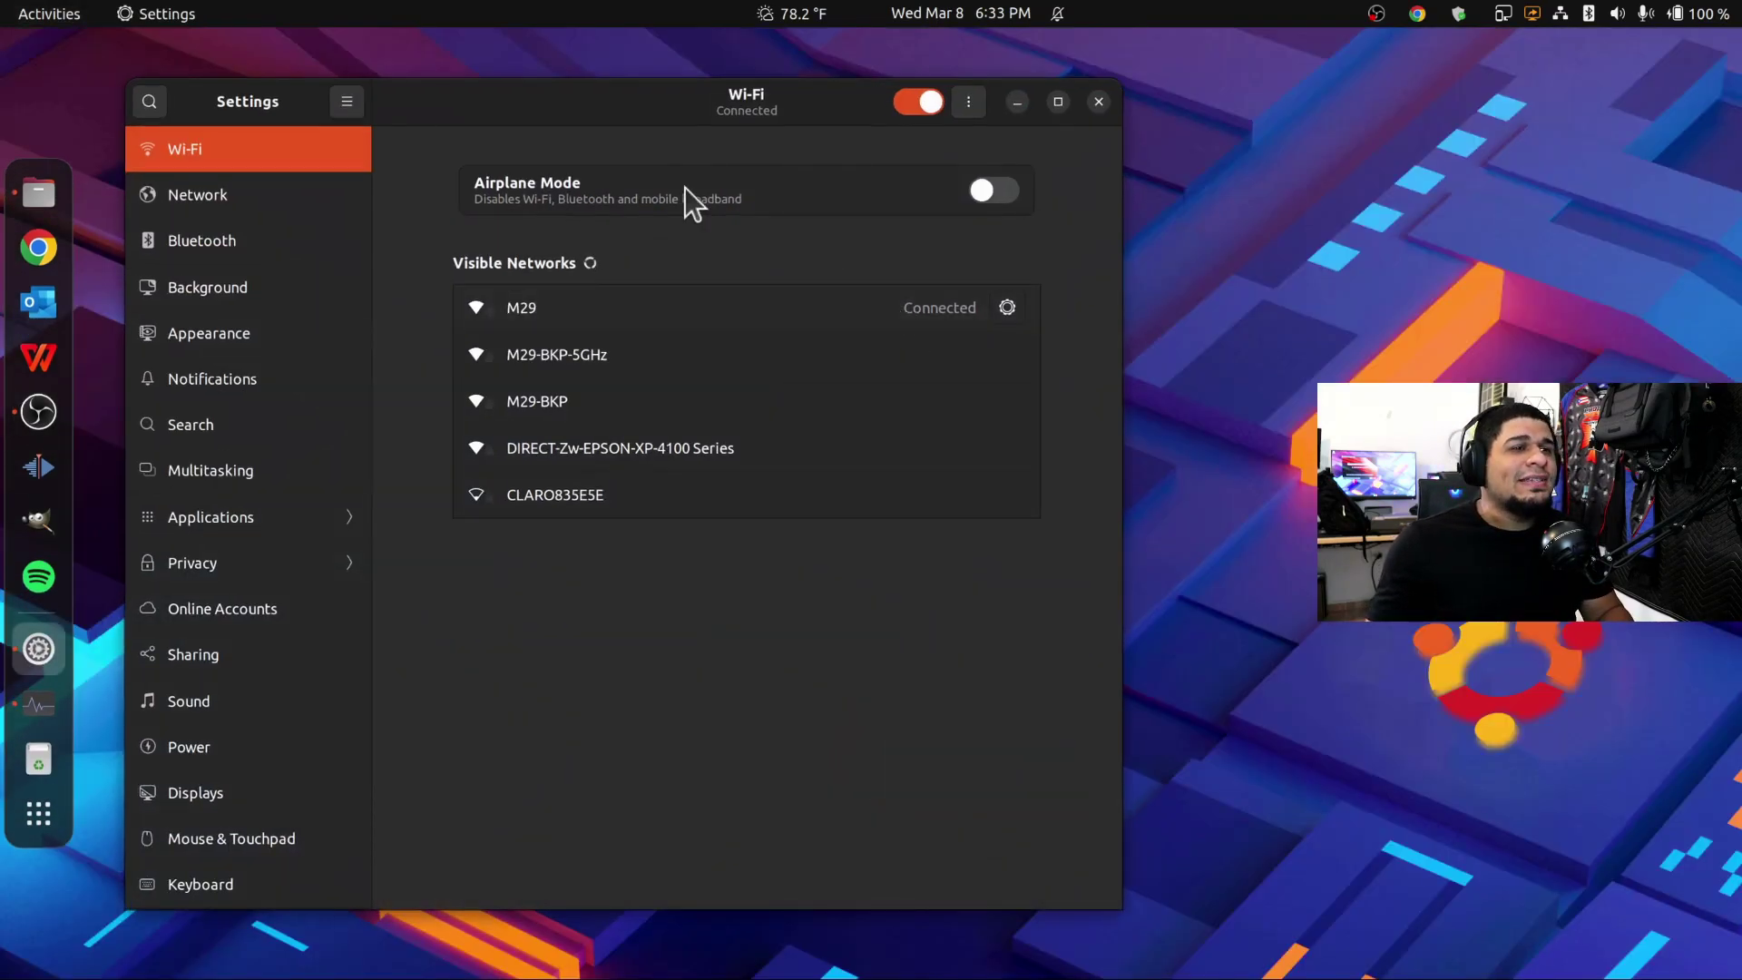
left_click_drag(659, 107, 998, 127)
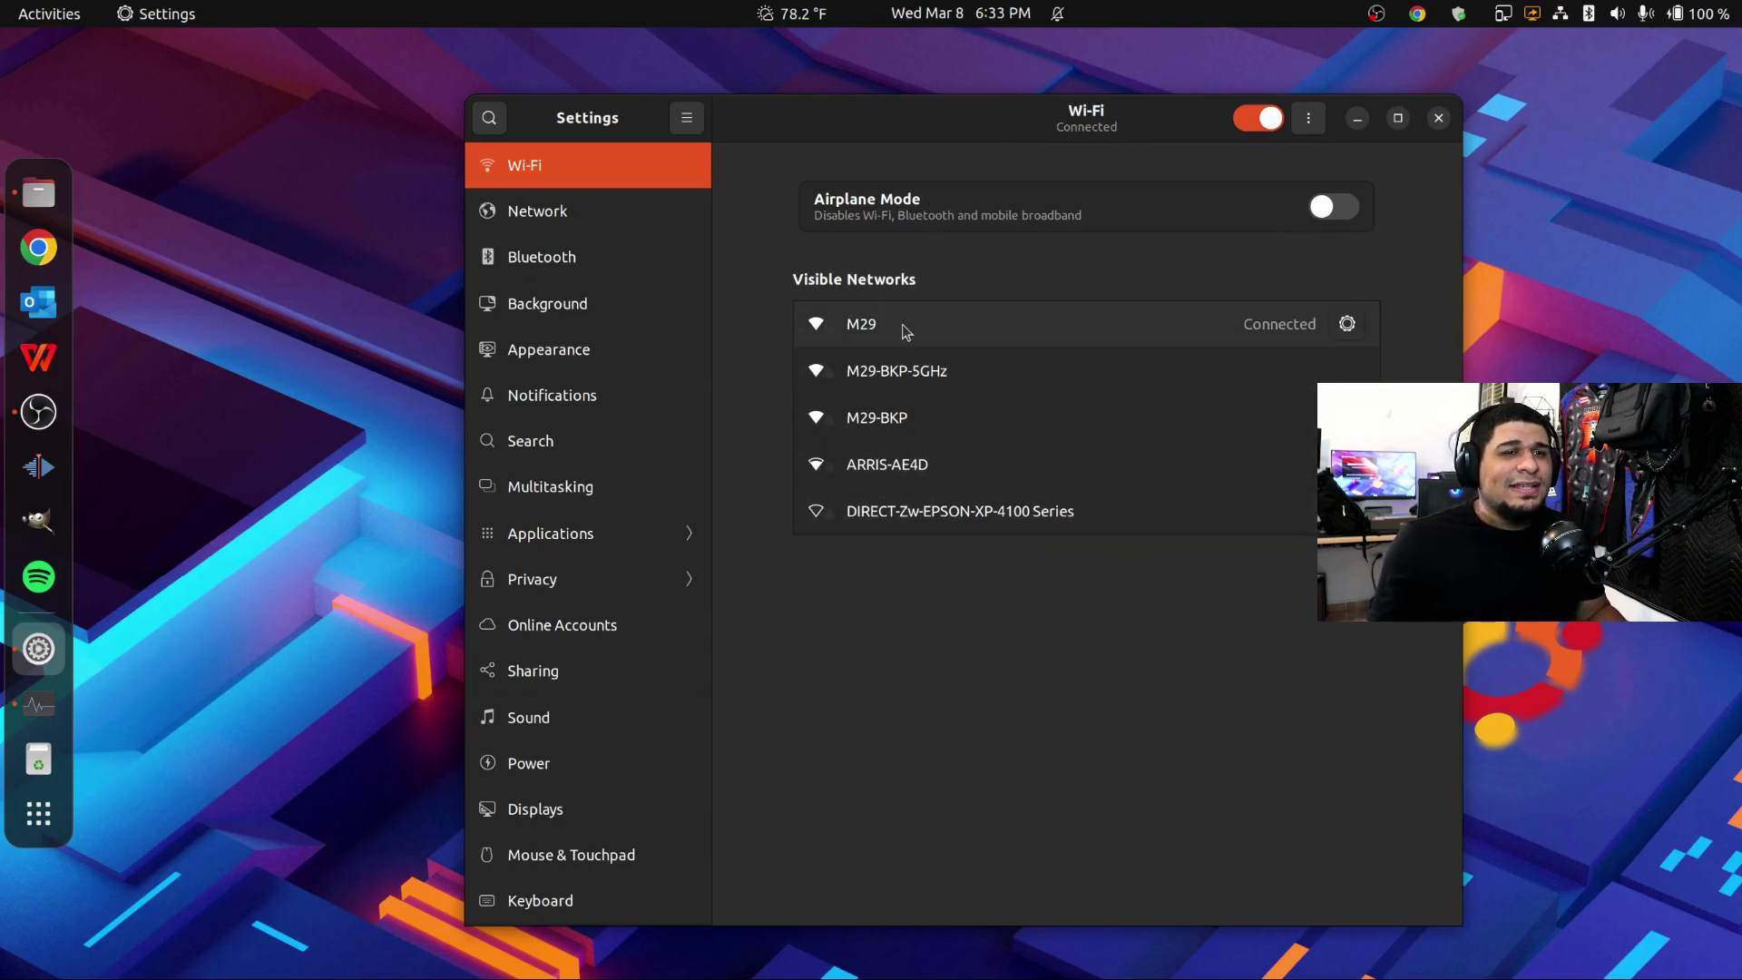
Step: View the connection details of the M29 Wi-Fi network and close them without applying changes
left_click(1299, 328)
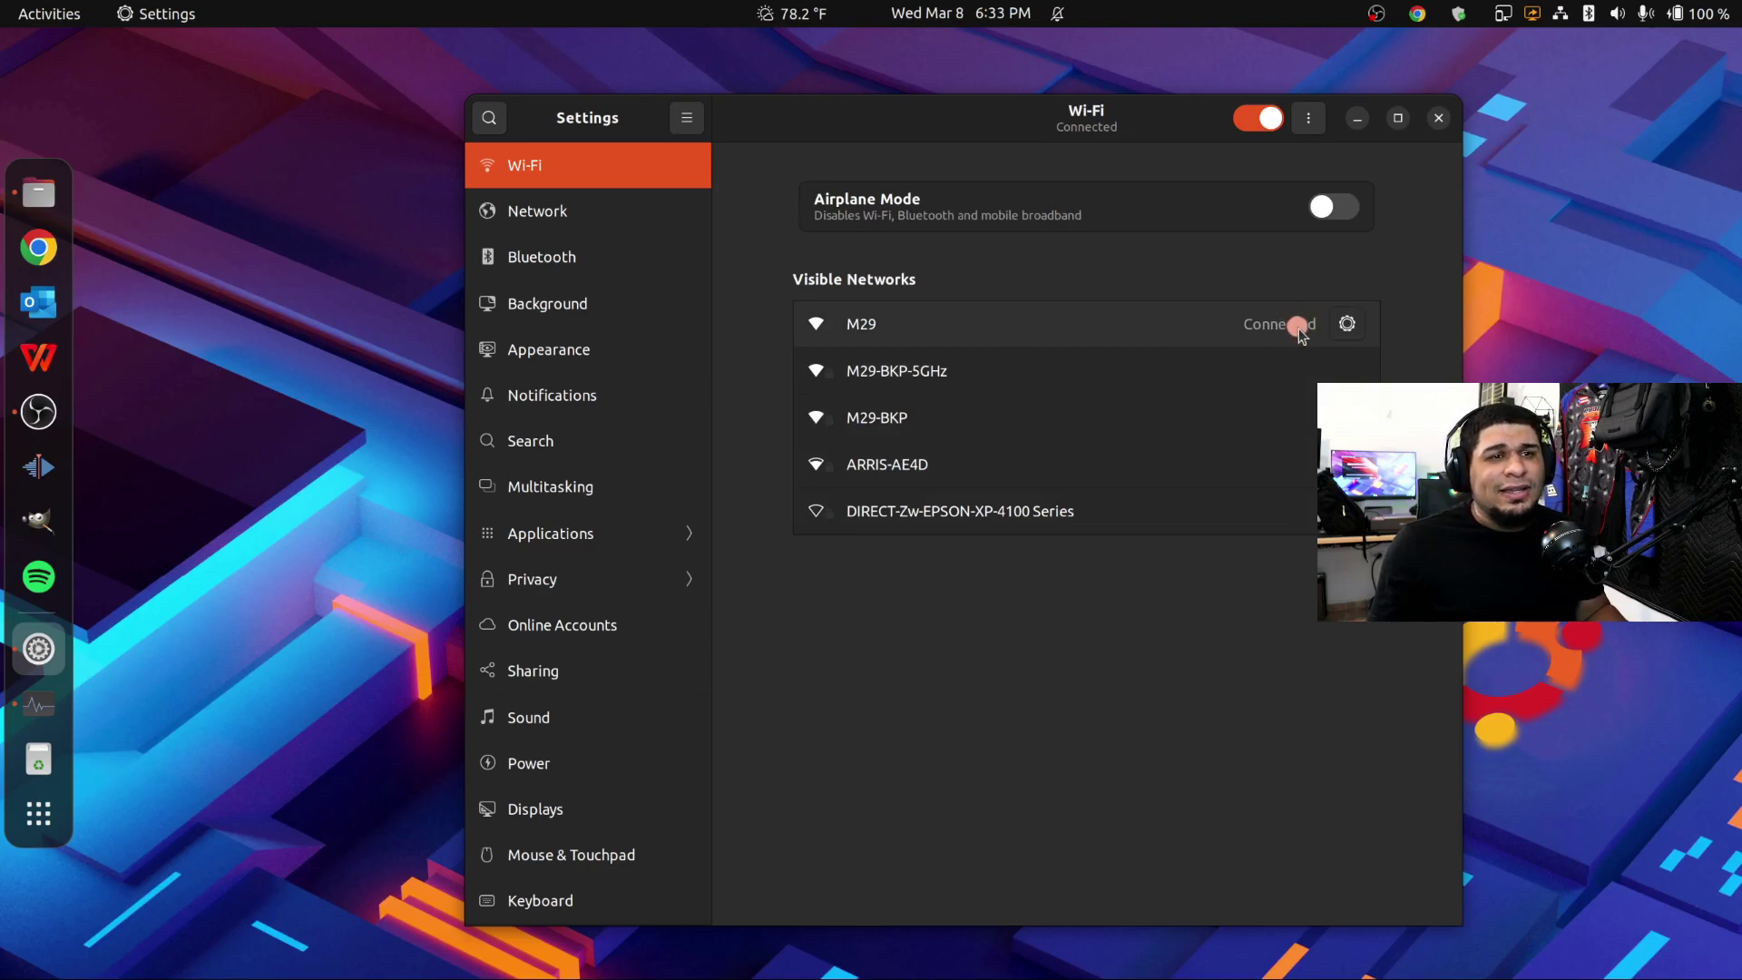
left_click(1350, 326)
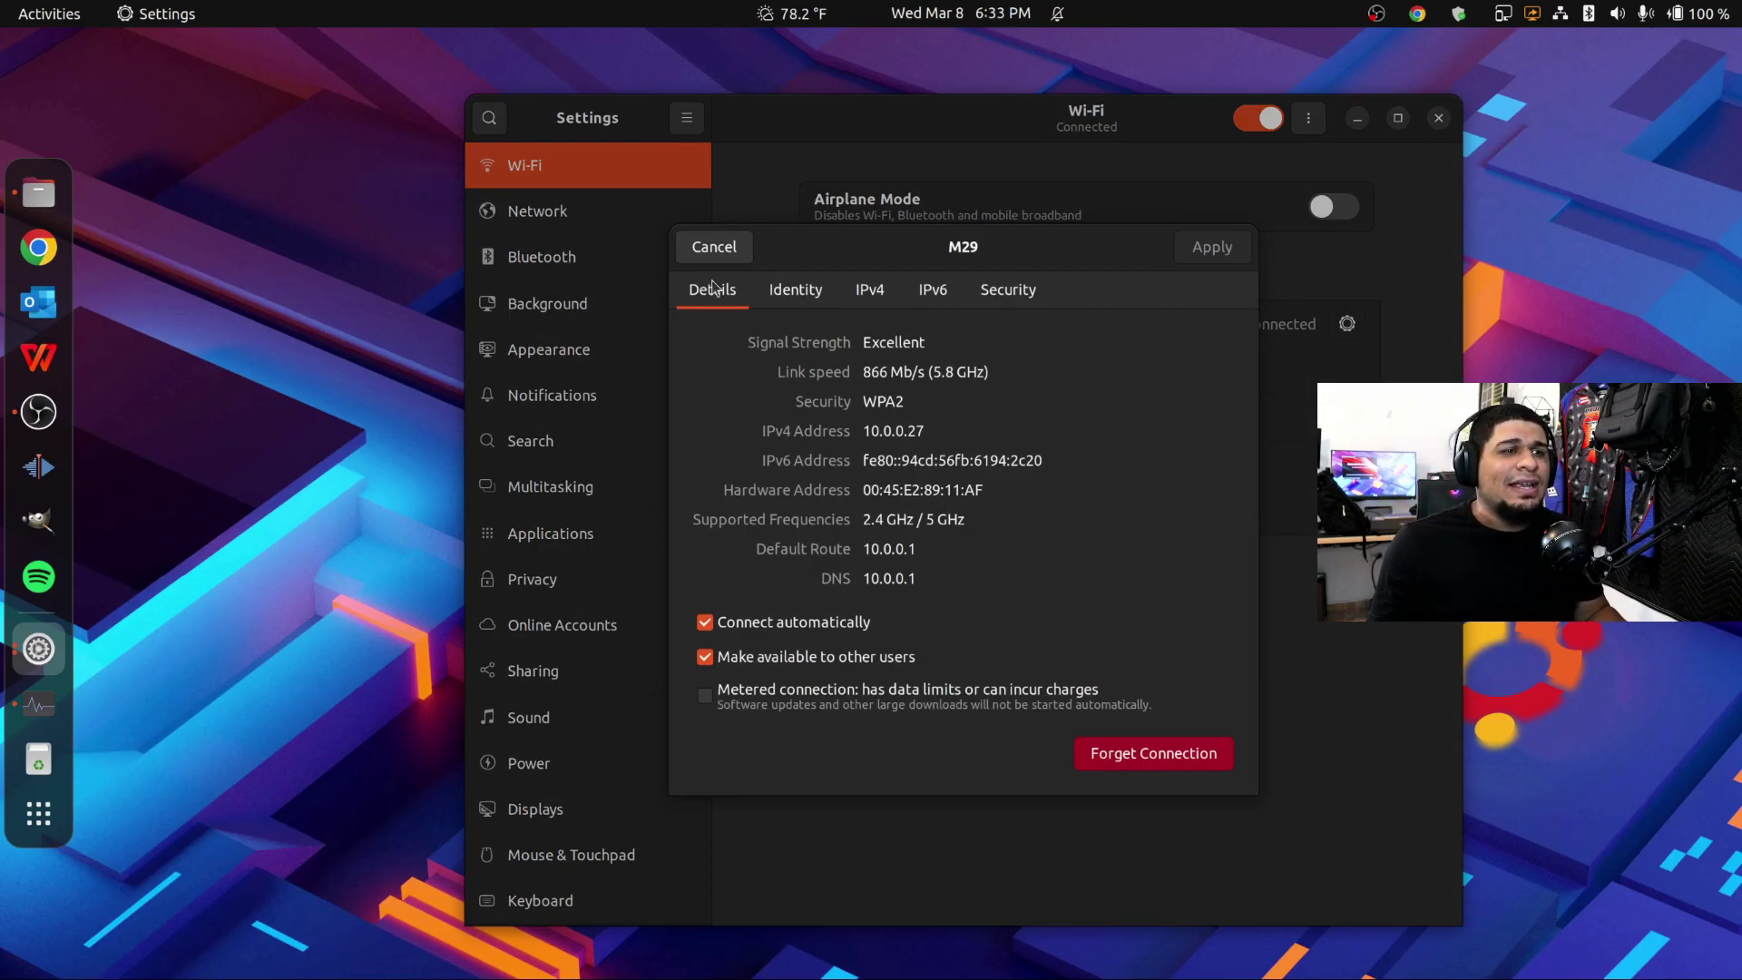
left_click(715, 250)
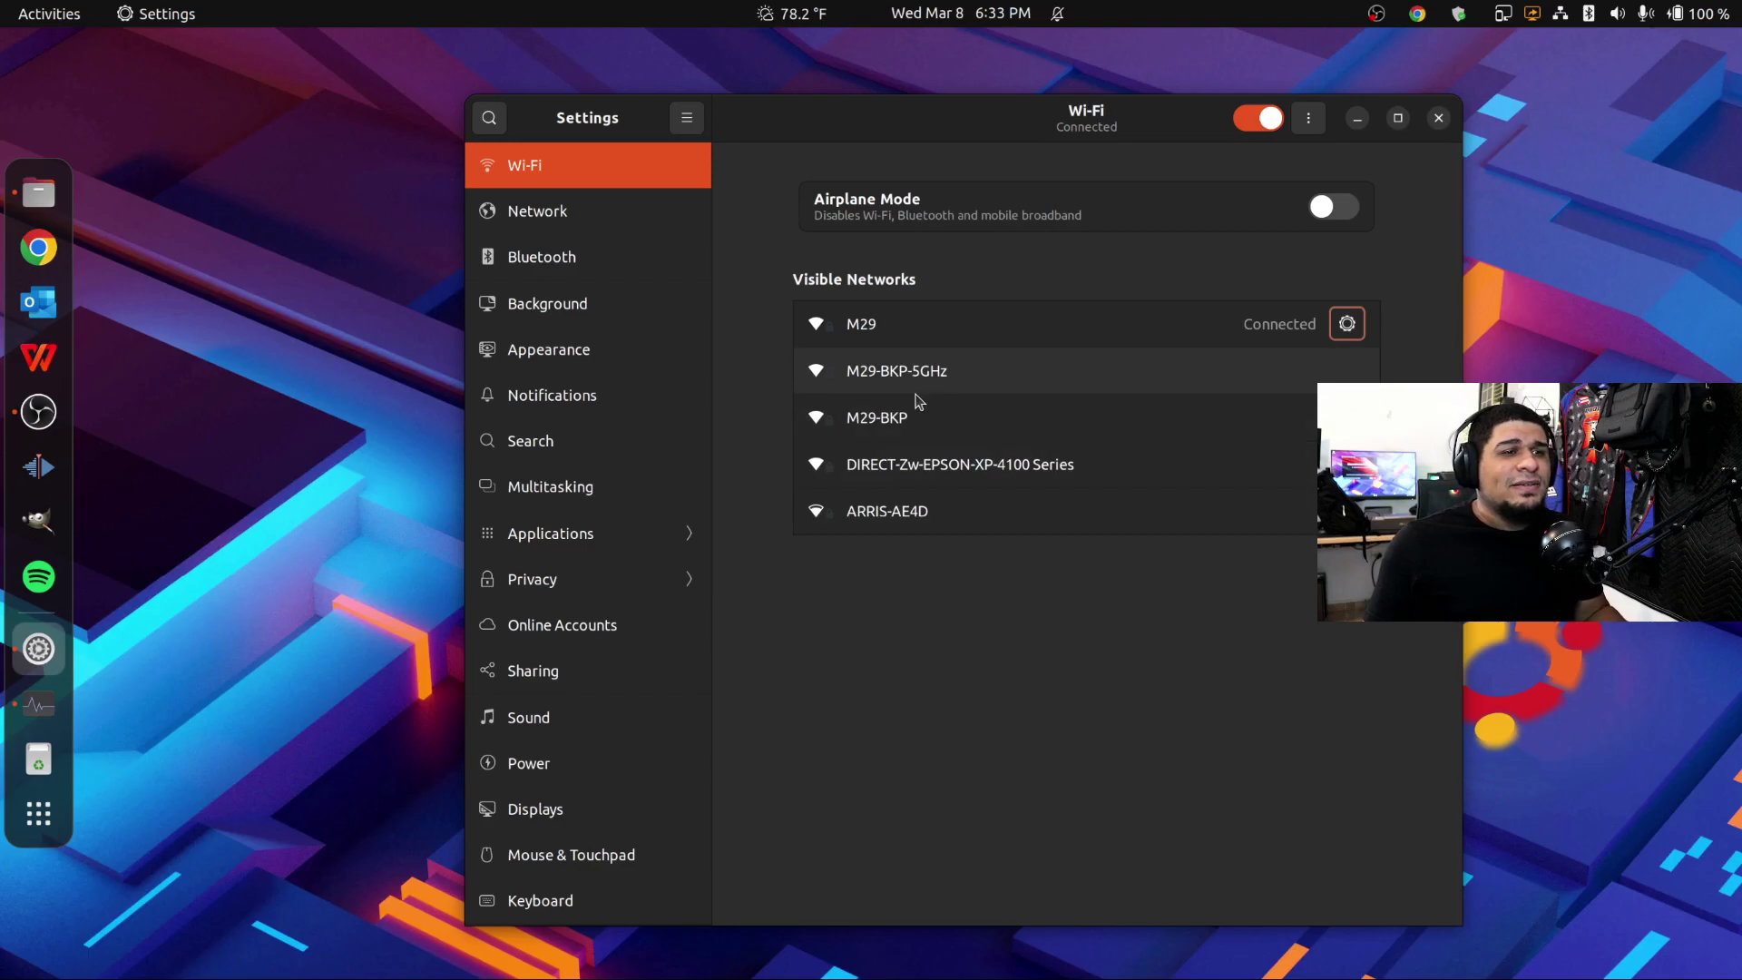
Step: Start connecting to the M29-BKP Wi-Fi network, enter the network password, and cancel the connection
left_click(921, 426)
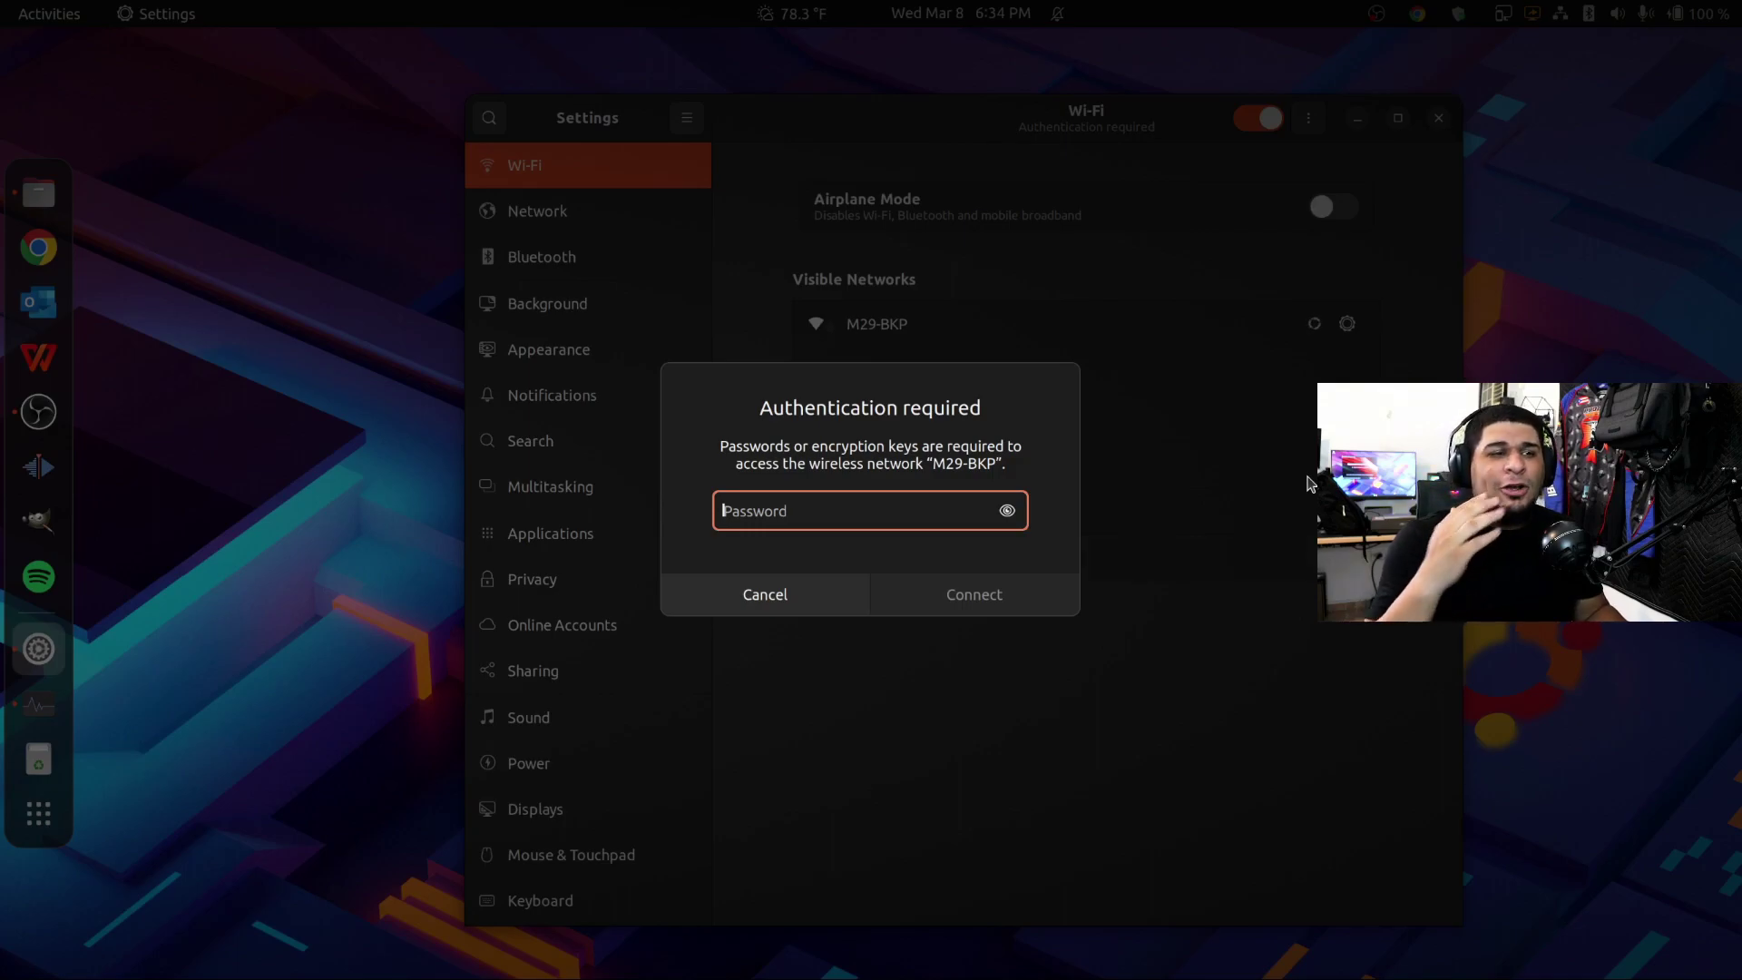
type("••••••••")
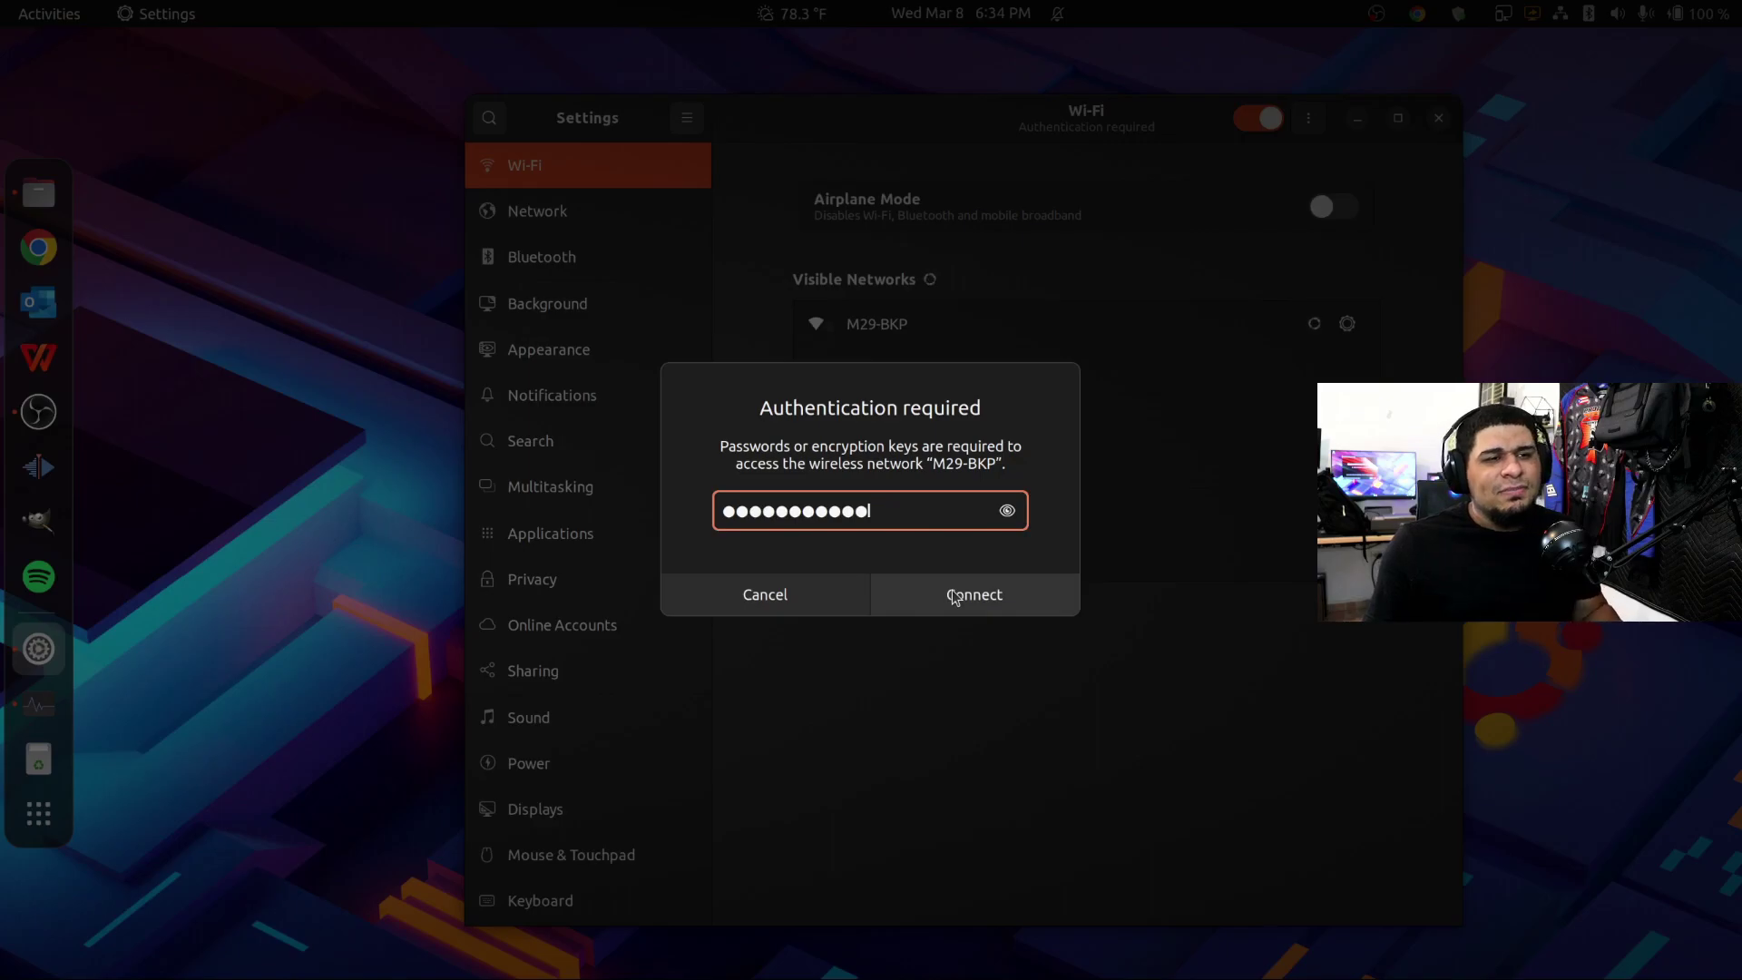
left_click(750, 608)
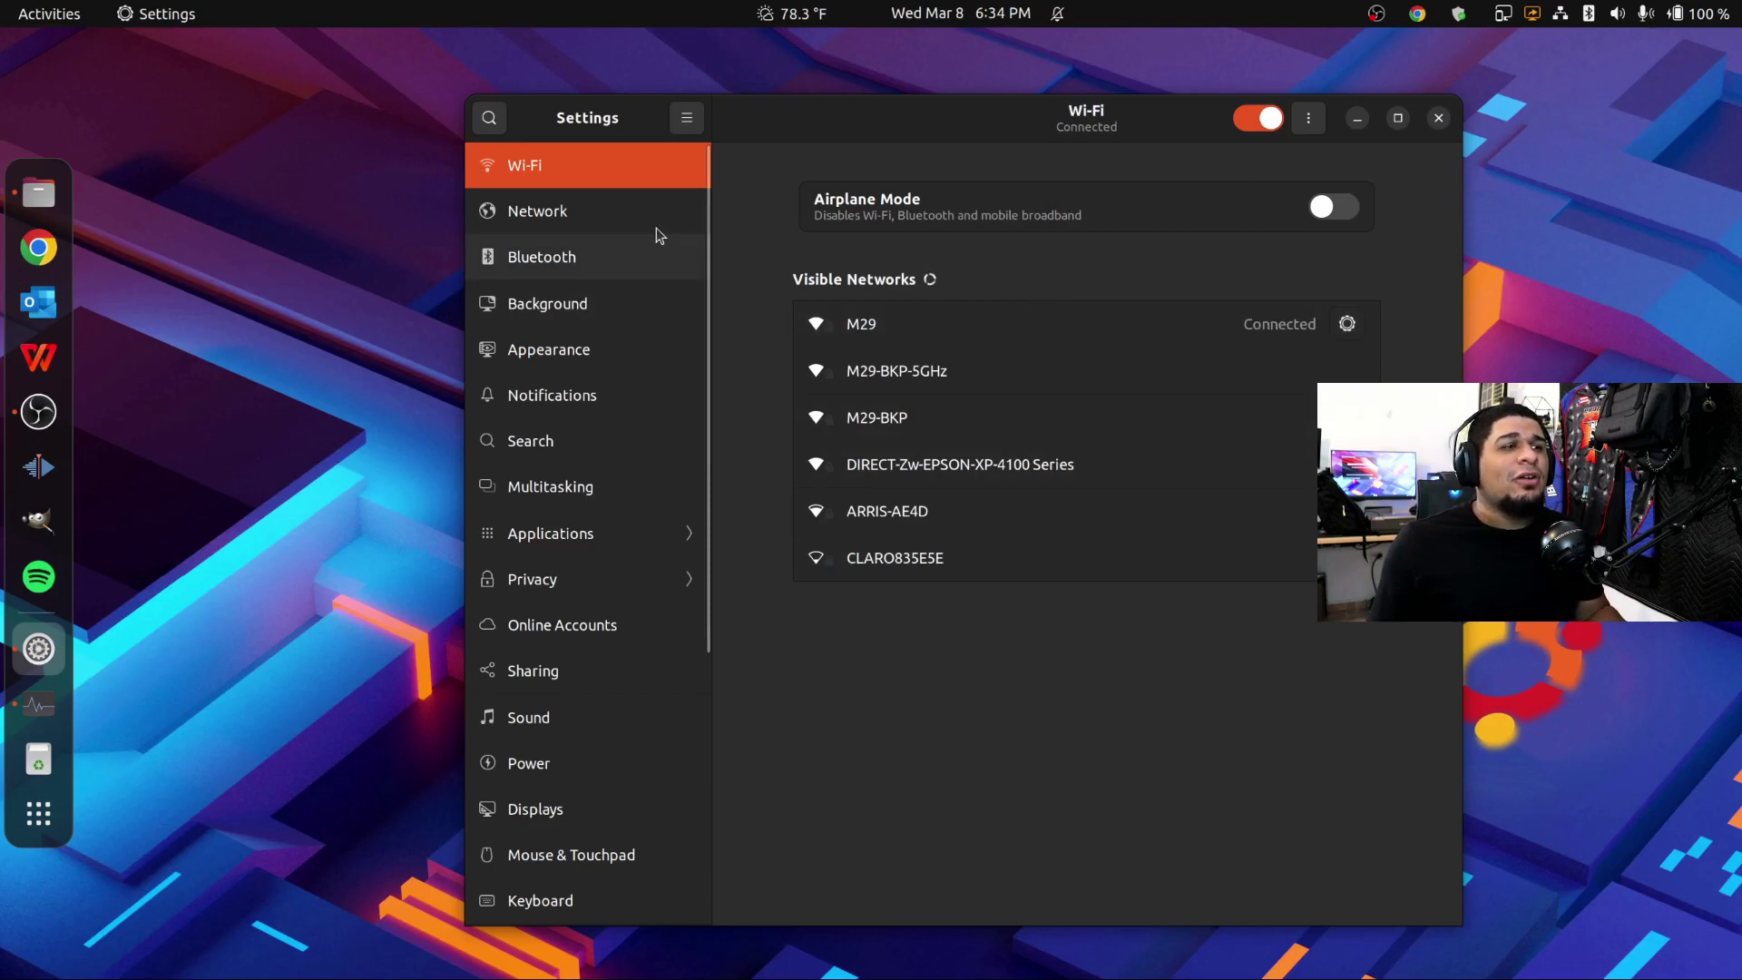
Step: Open the Network settings, view the wired connection's details, and close them without applying changes
left_click(544, 222)
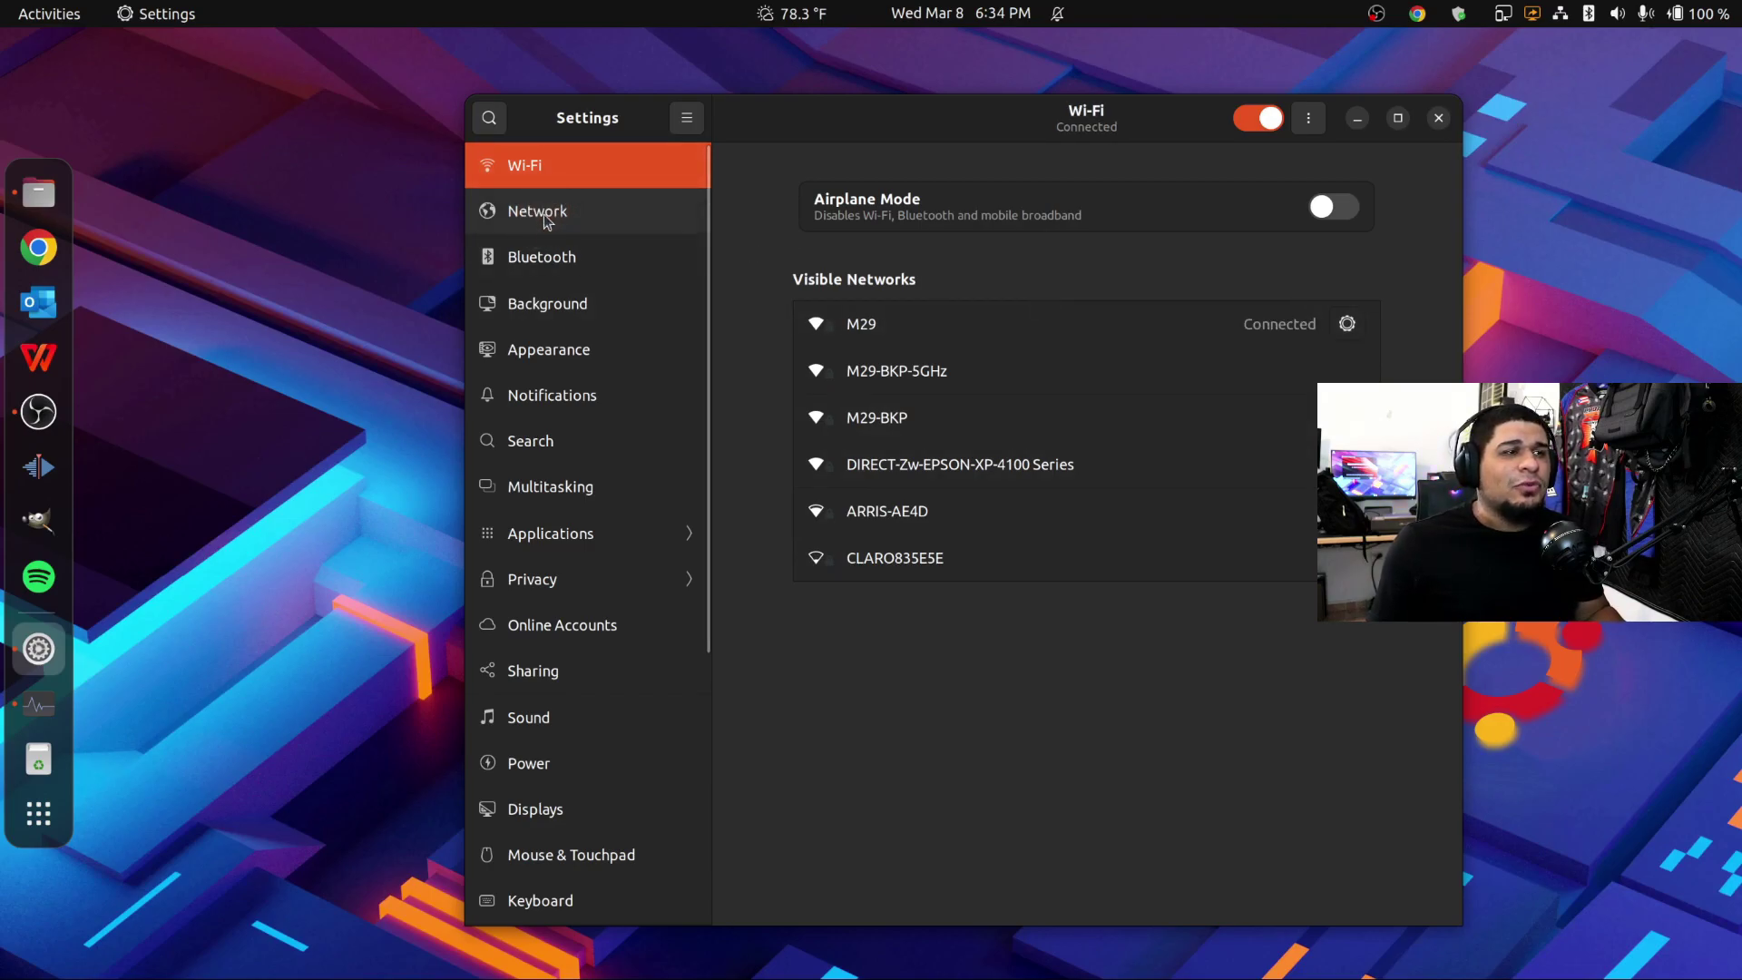
left_click(559, 218)
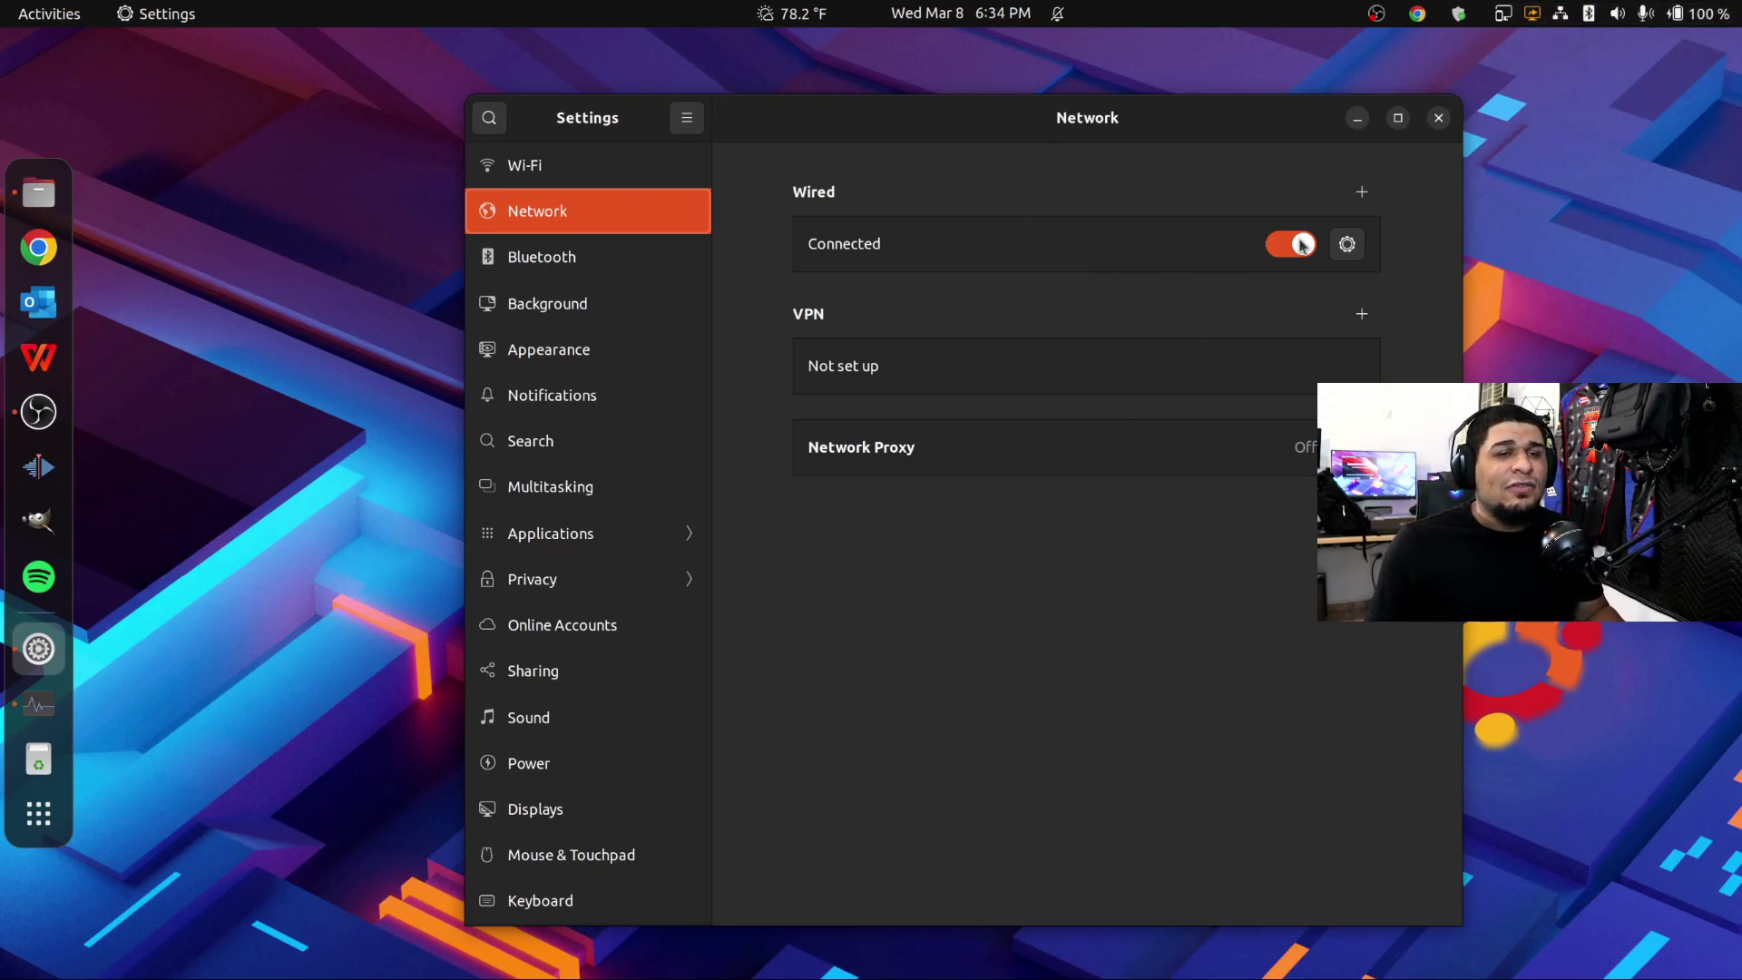
left_click(1348, 245)
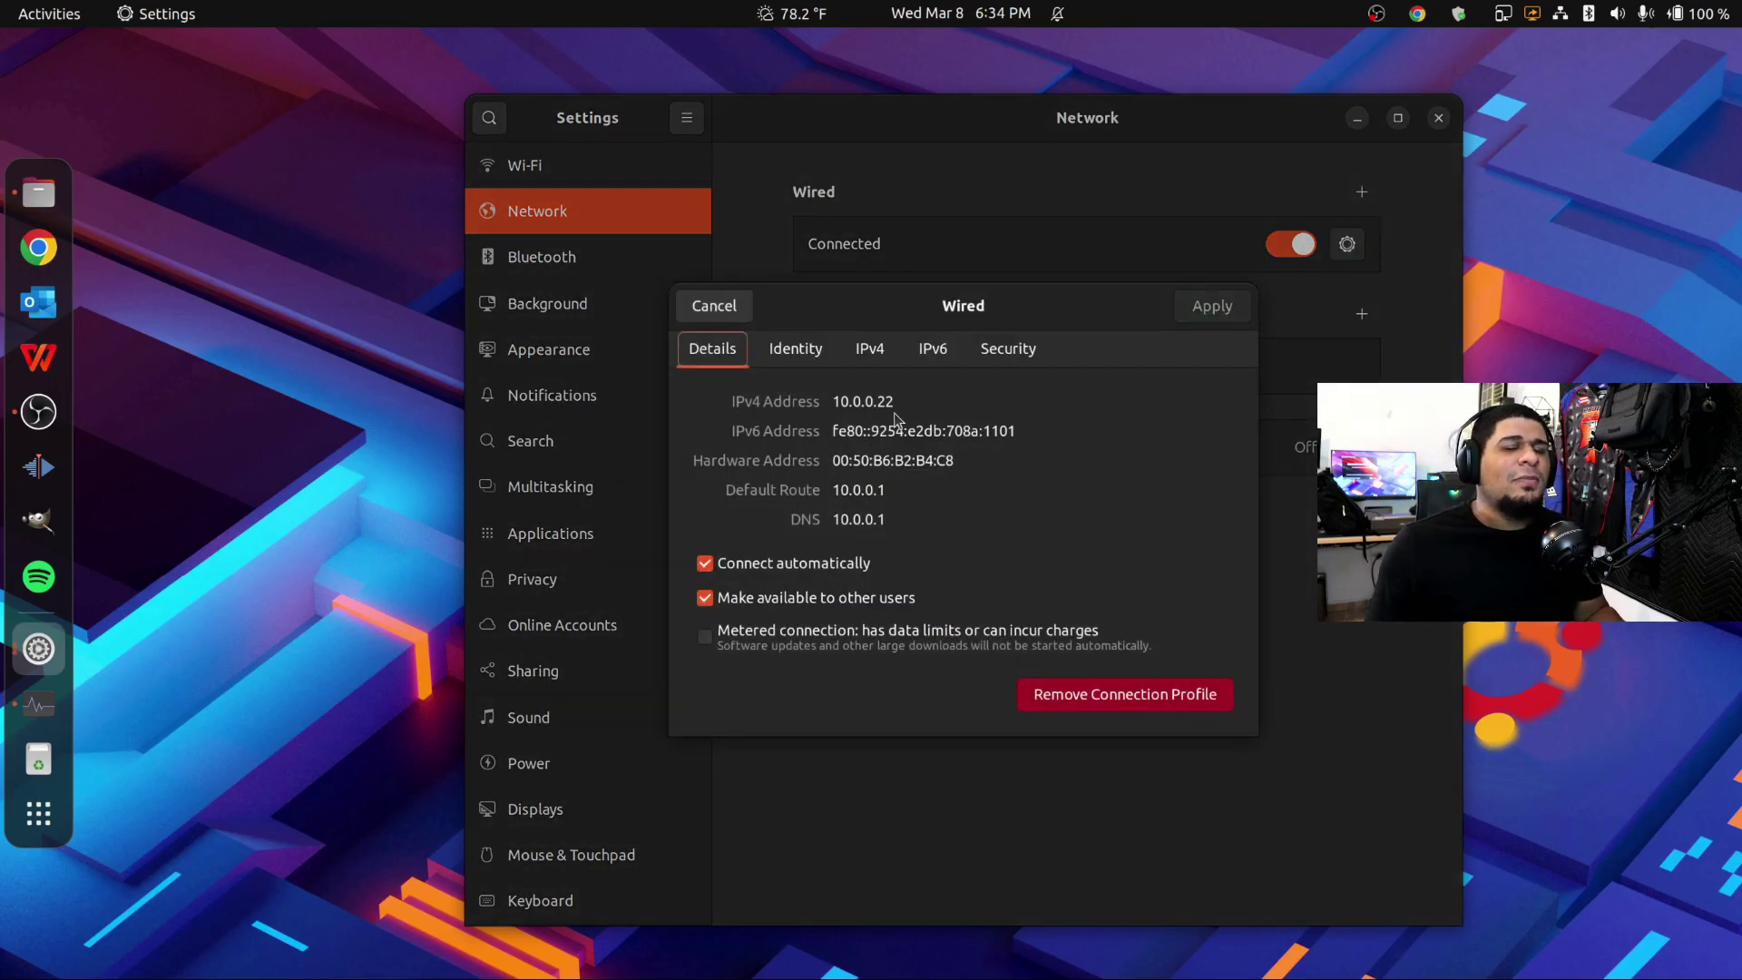
left_click(715, 307)
left_click(1288, 245)
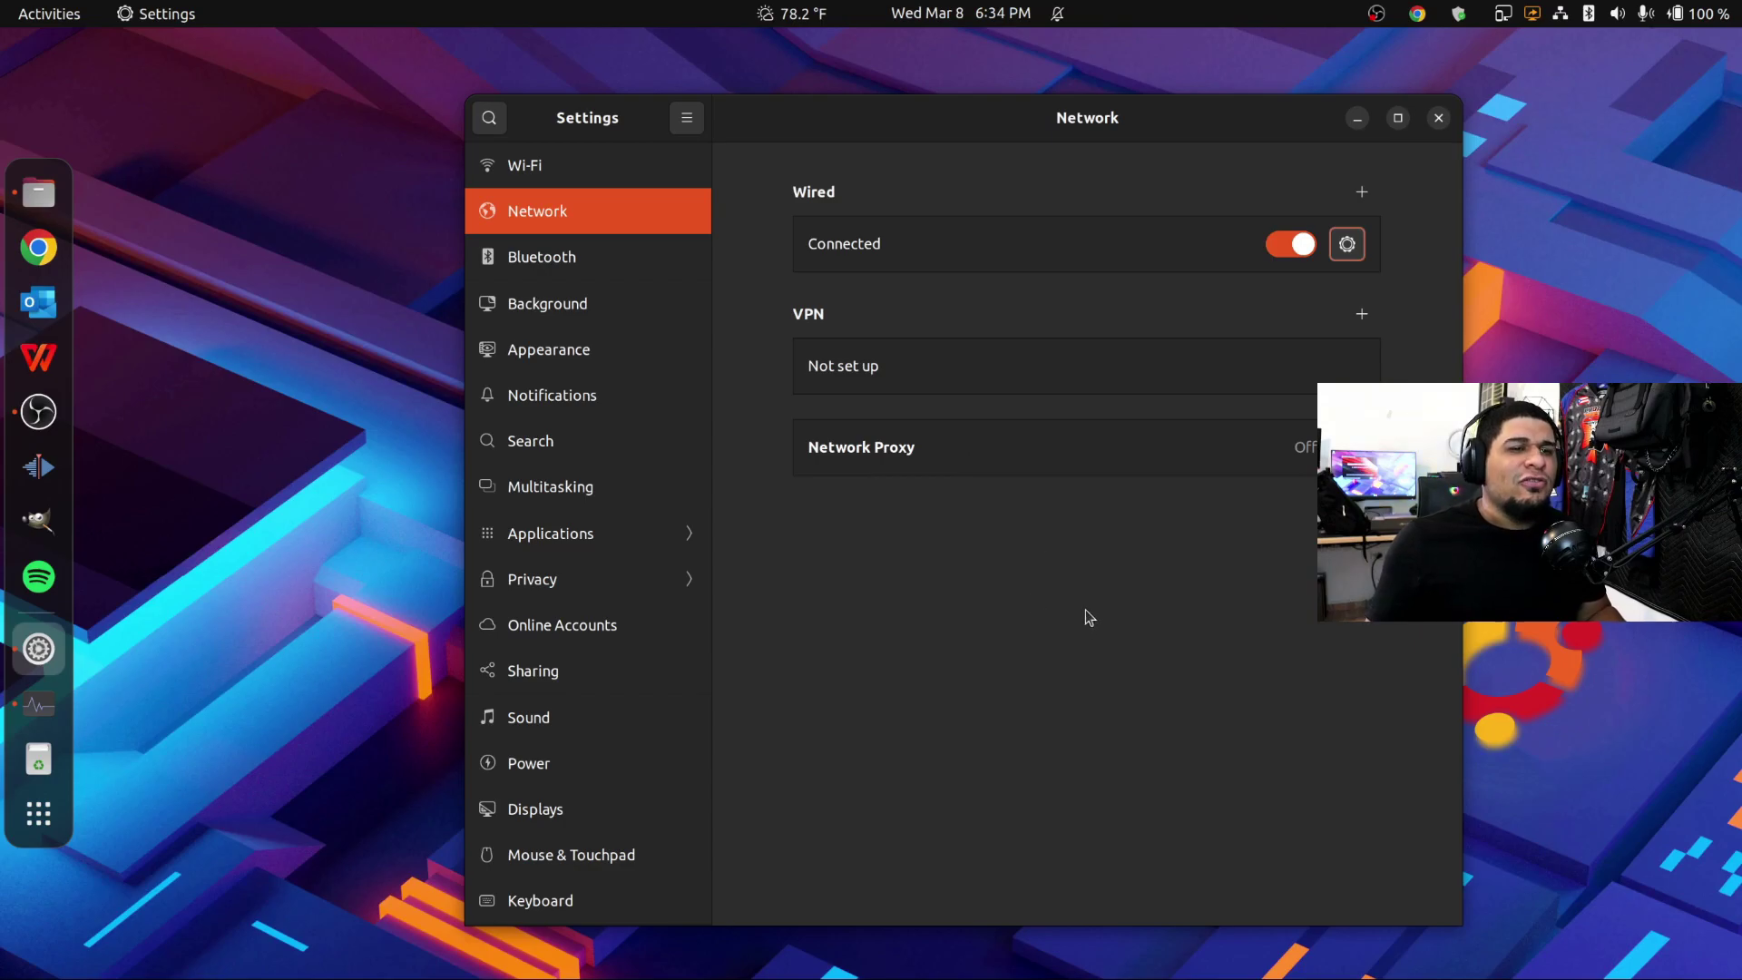
Step: Look over the Bluetooth device list and the available desktop background pictures
left_click(584, 266)
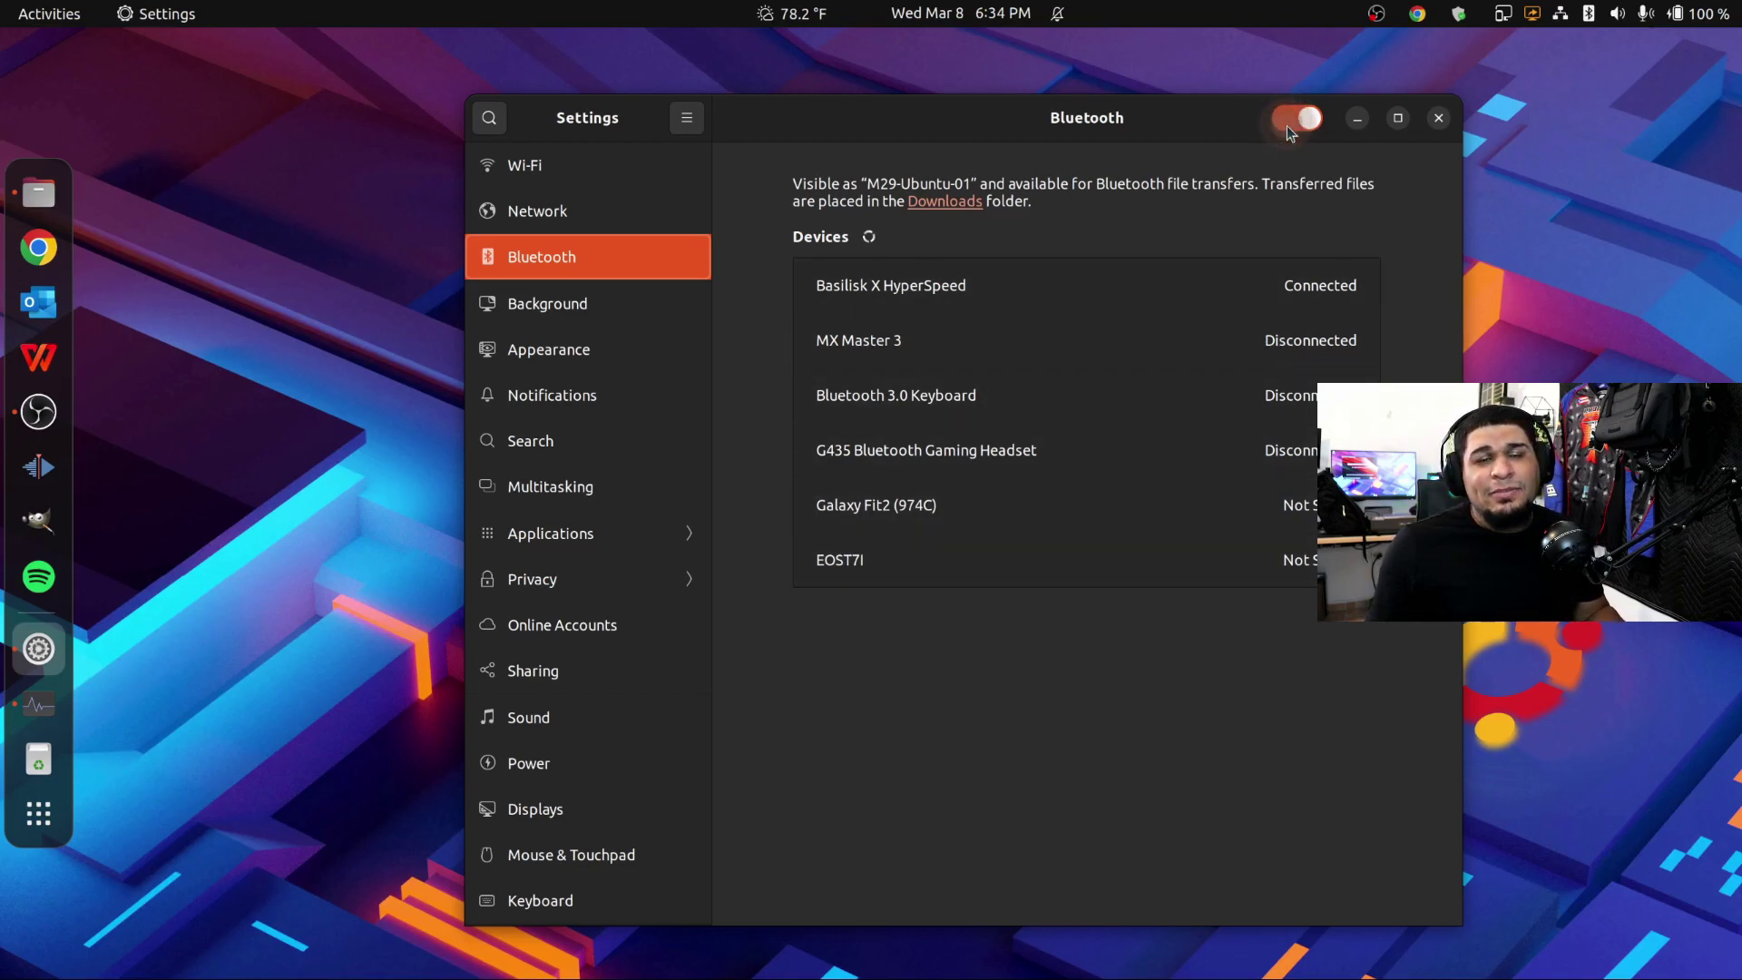
left_click(947, 203)
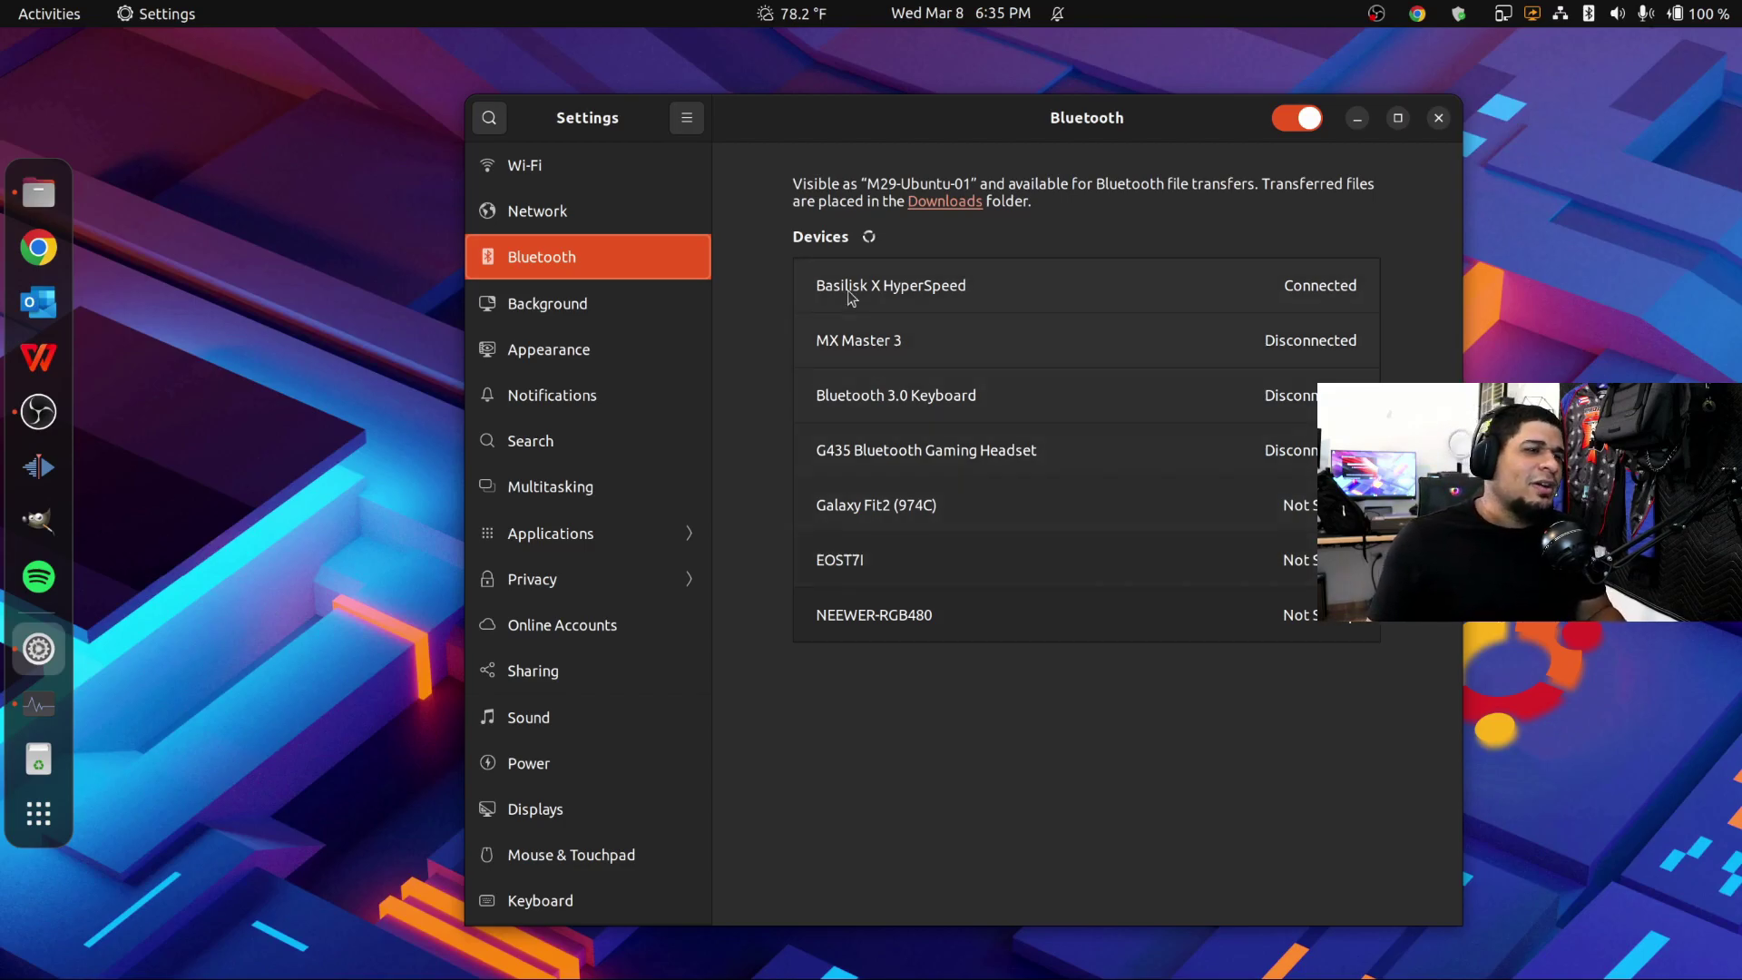
left_click(589, 313)
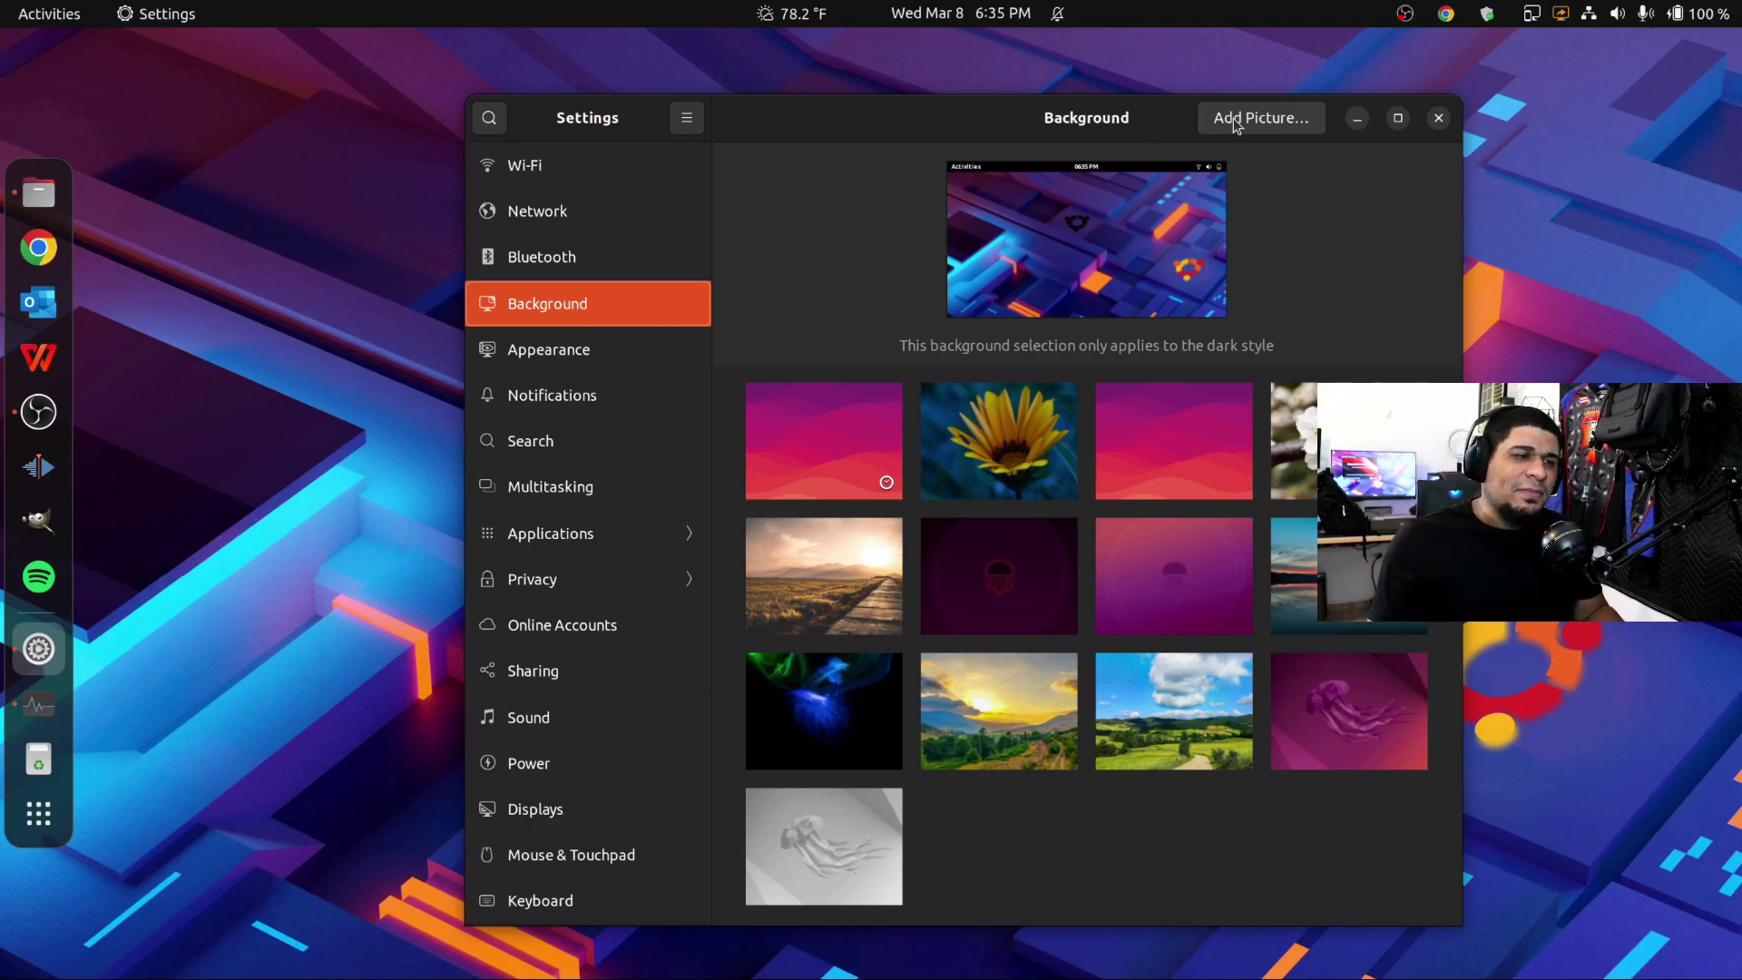
Step: Open the Appearance settings and look through the style, desktop icon and dock options
left_click(567, 361)
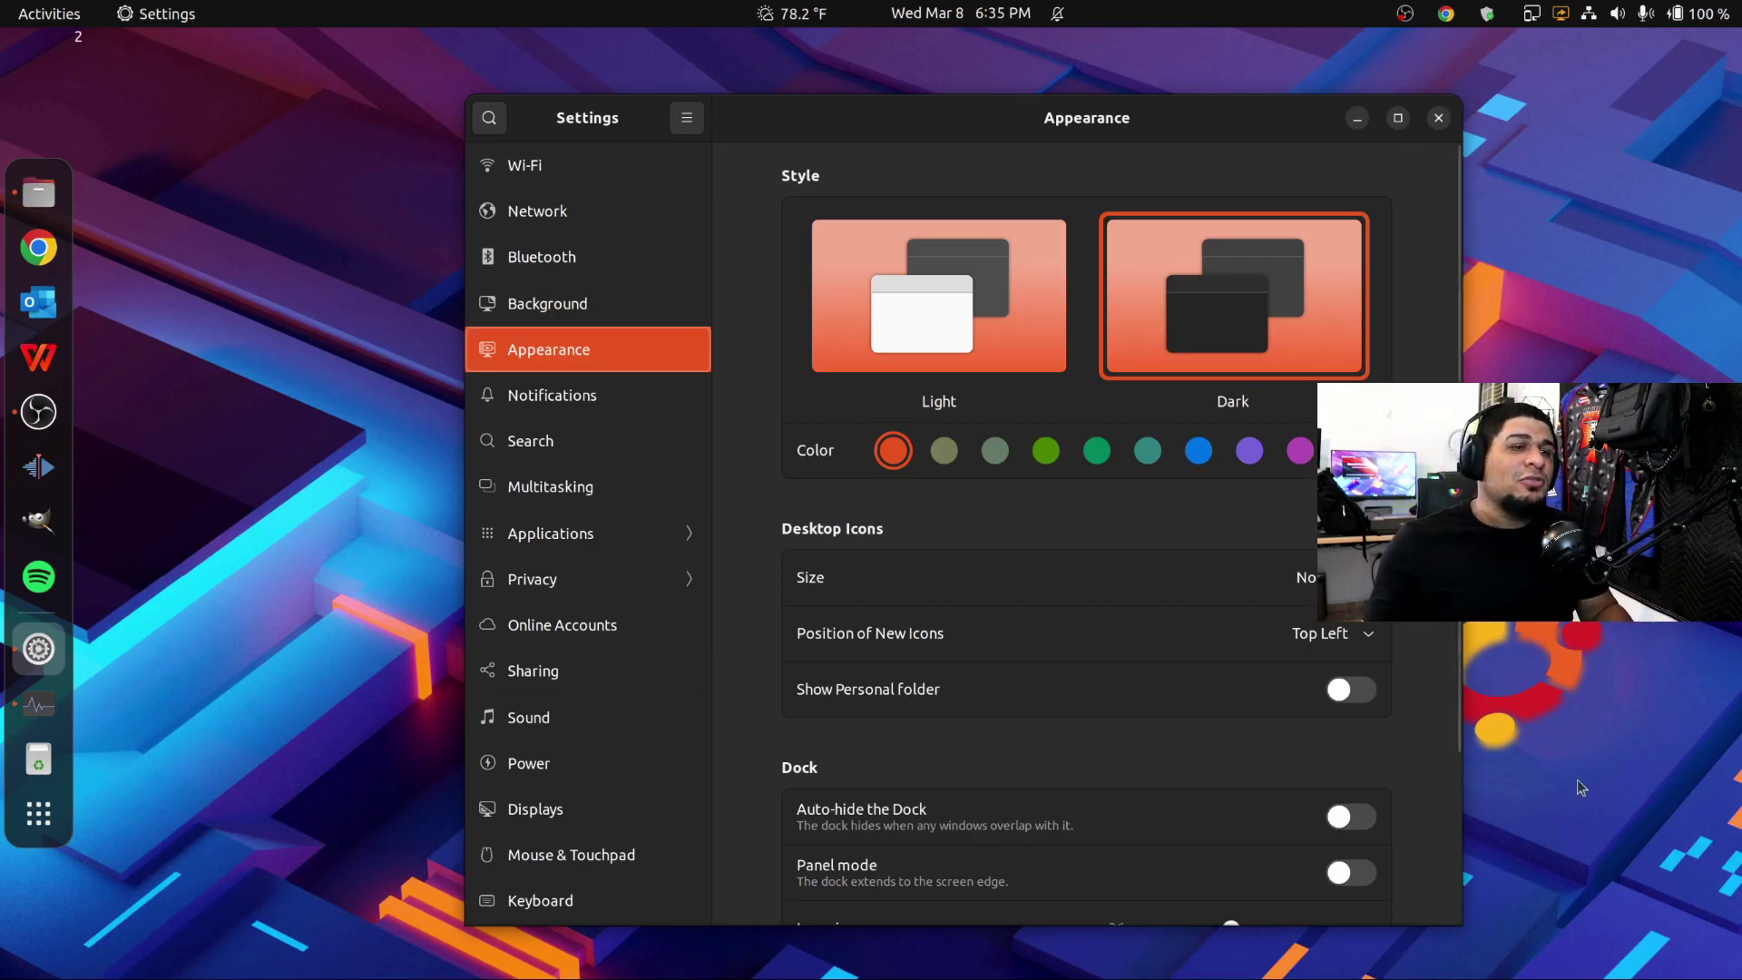
scroll(1086, 544, "down", 3)
scroll(1086, 544, "up", 3)
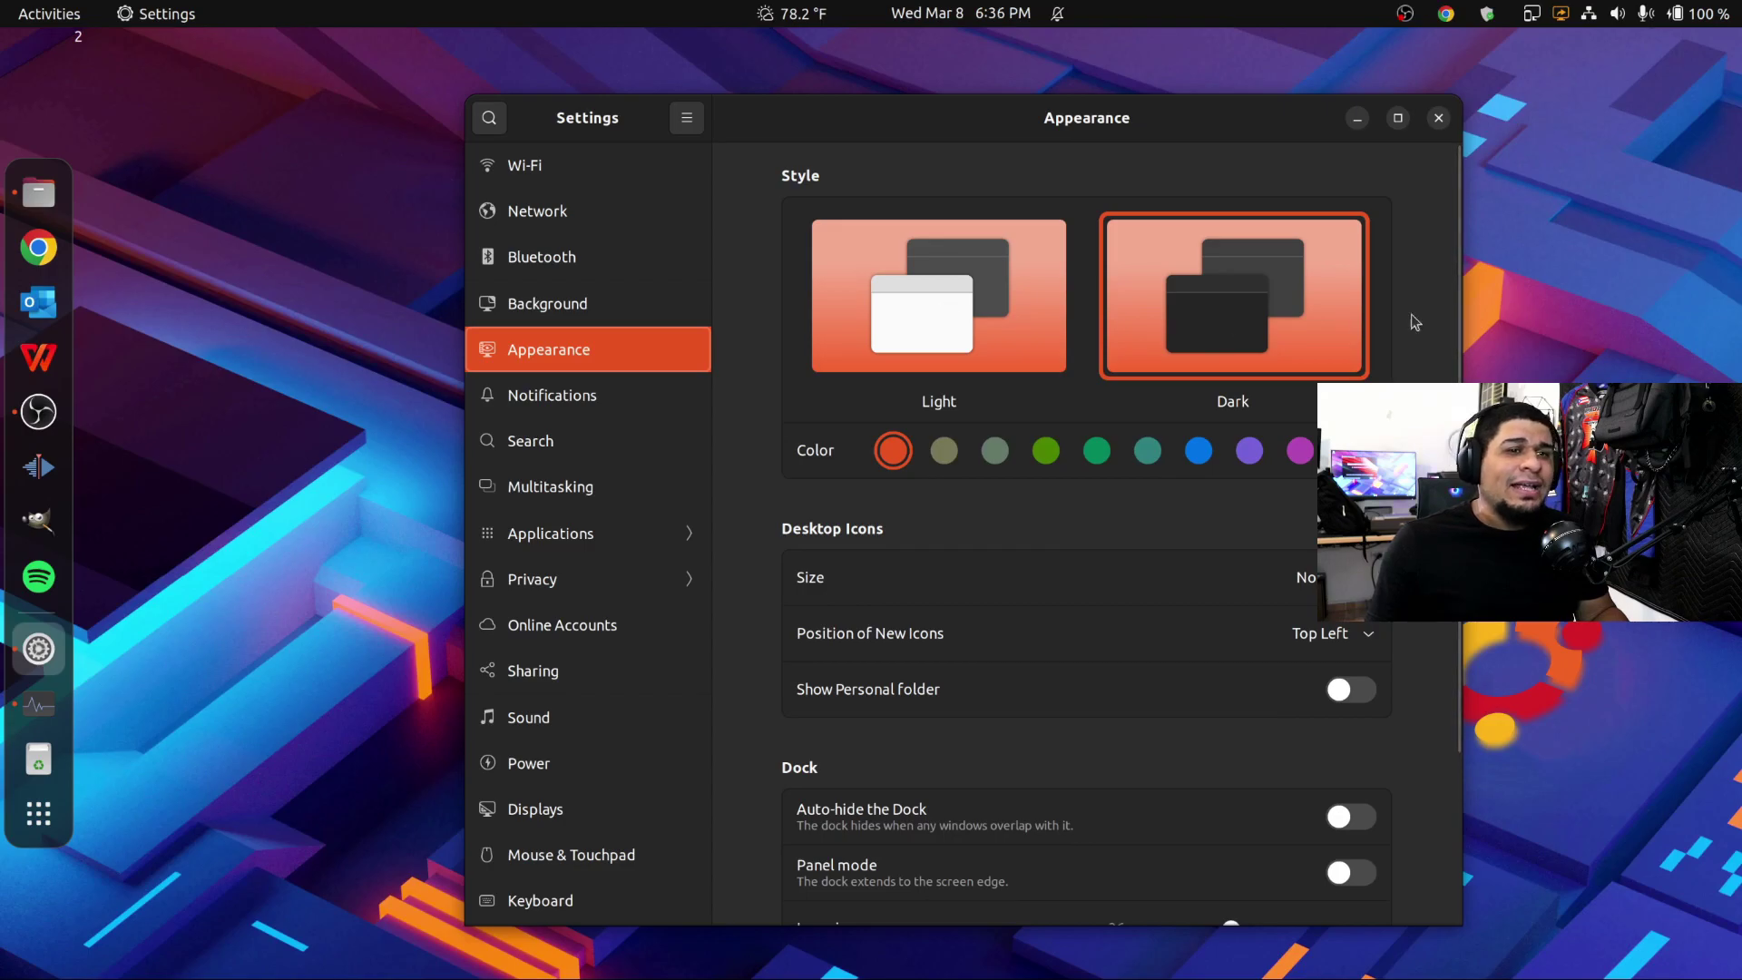
Step: Try the Light style and the Purple accent color, restoring the Dark style and the orange accent
left_click(998, 292)
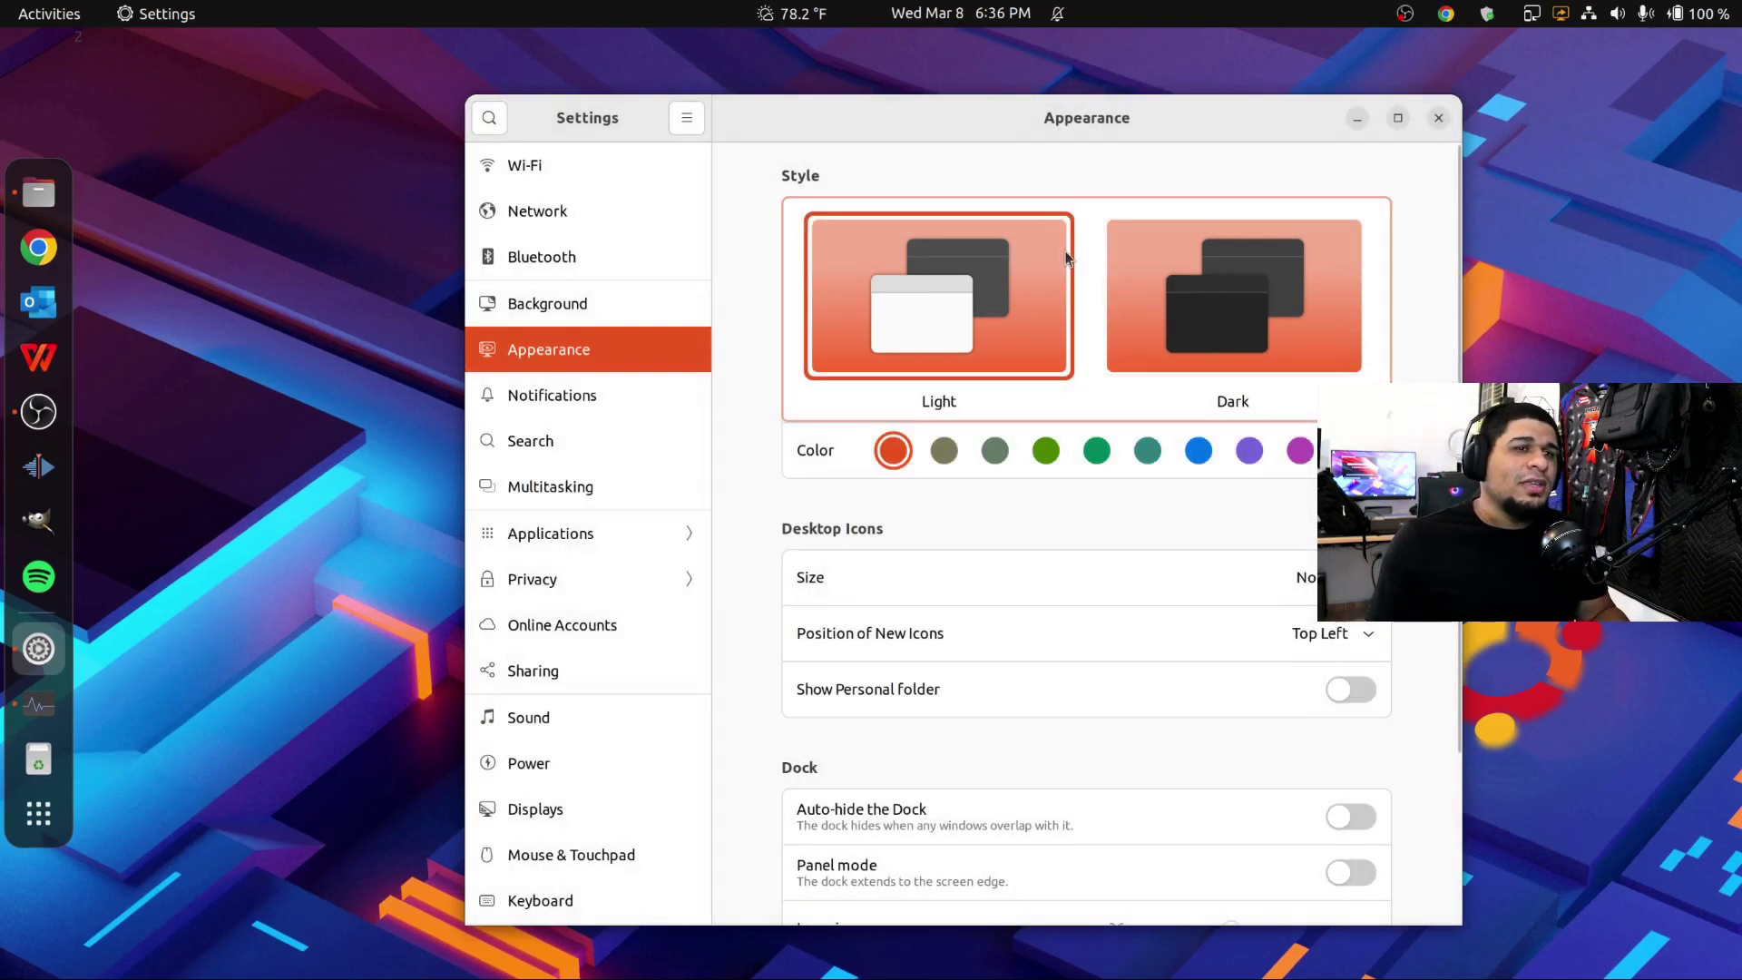
left_click(1275, 305)
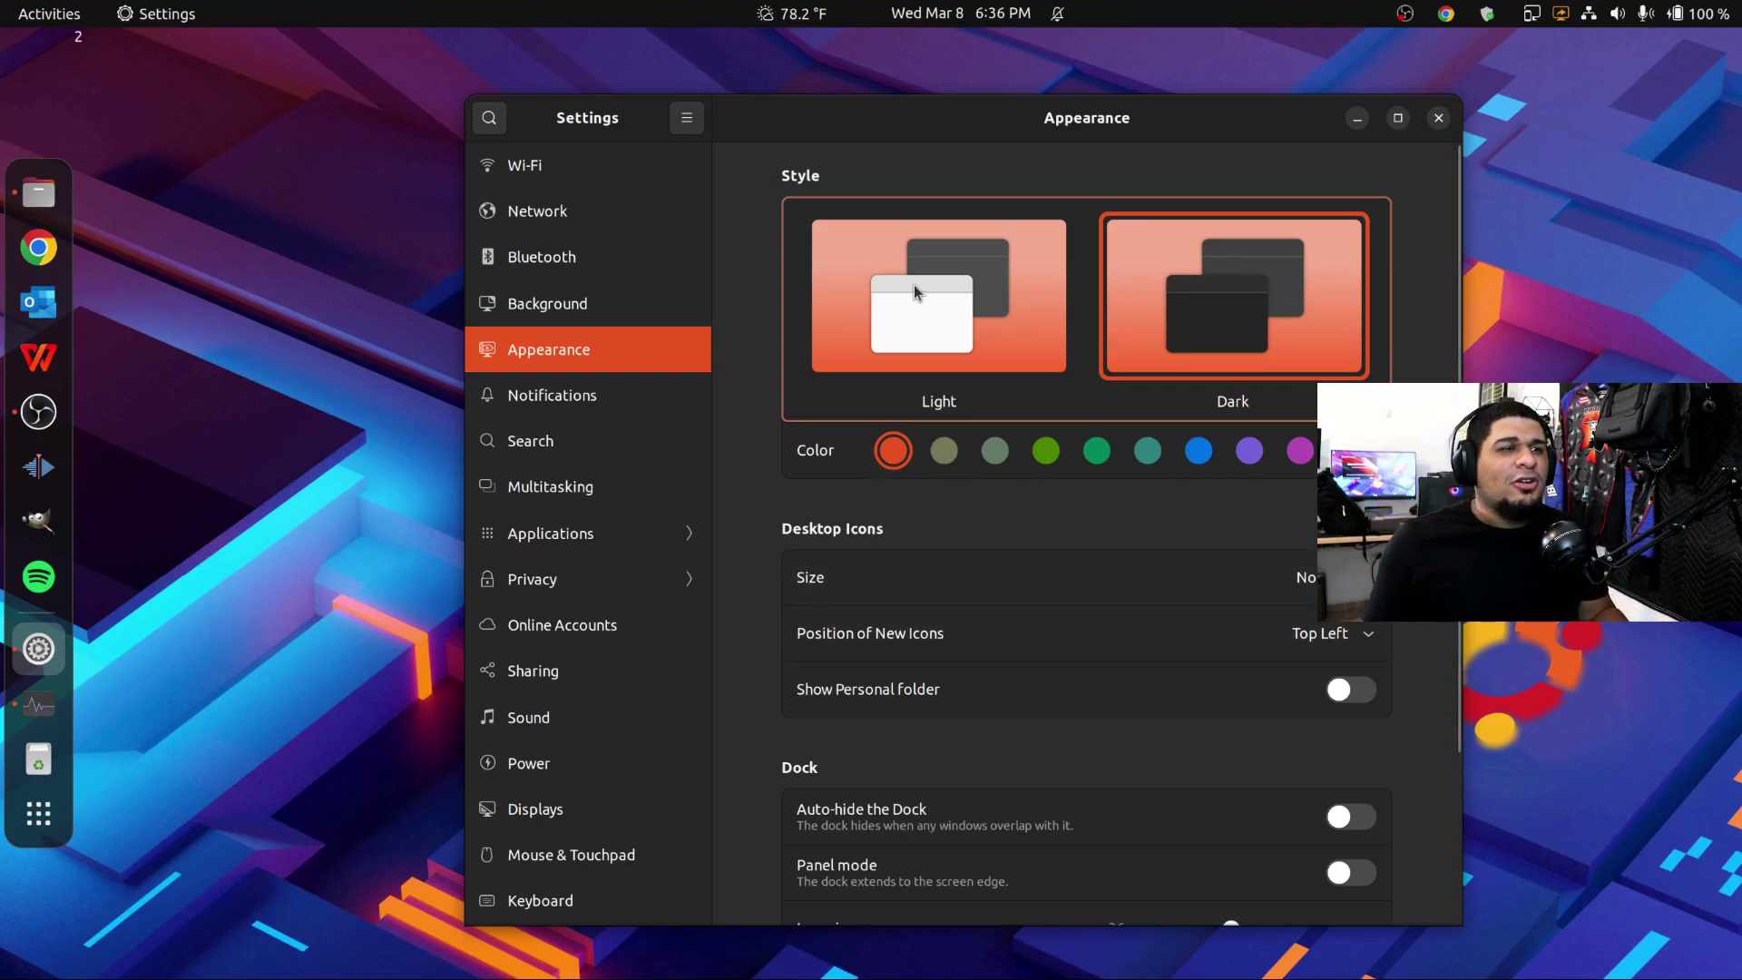
left_click(1250, 451)
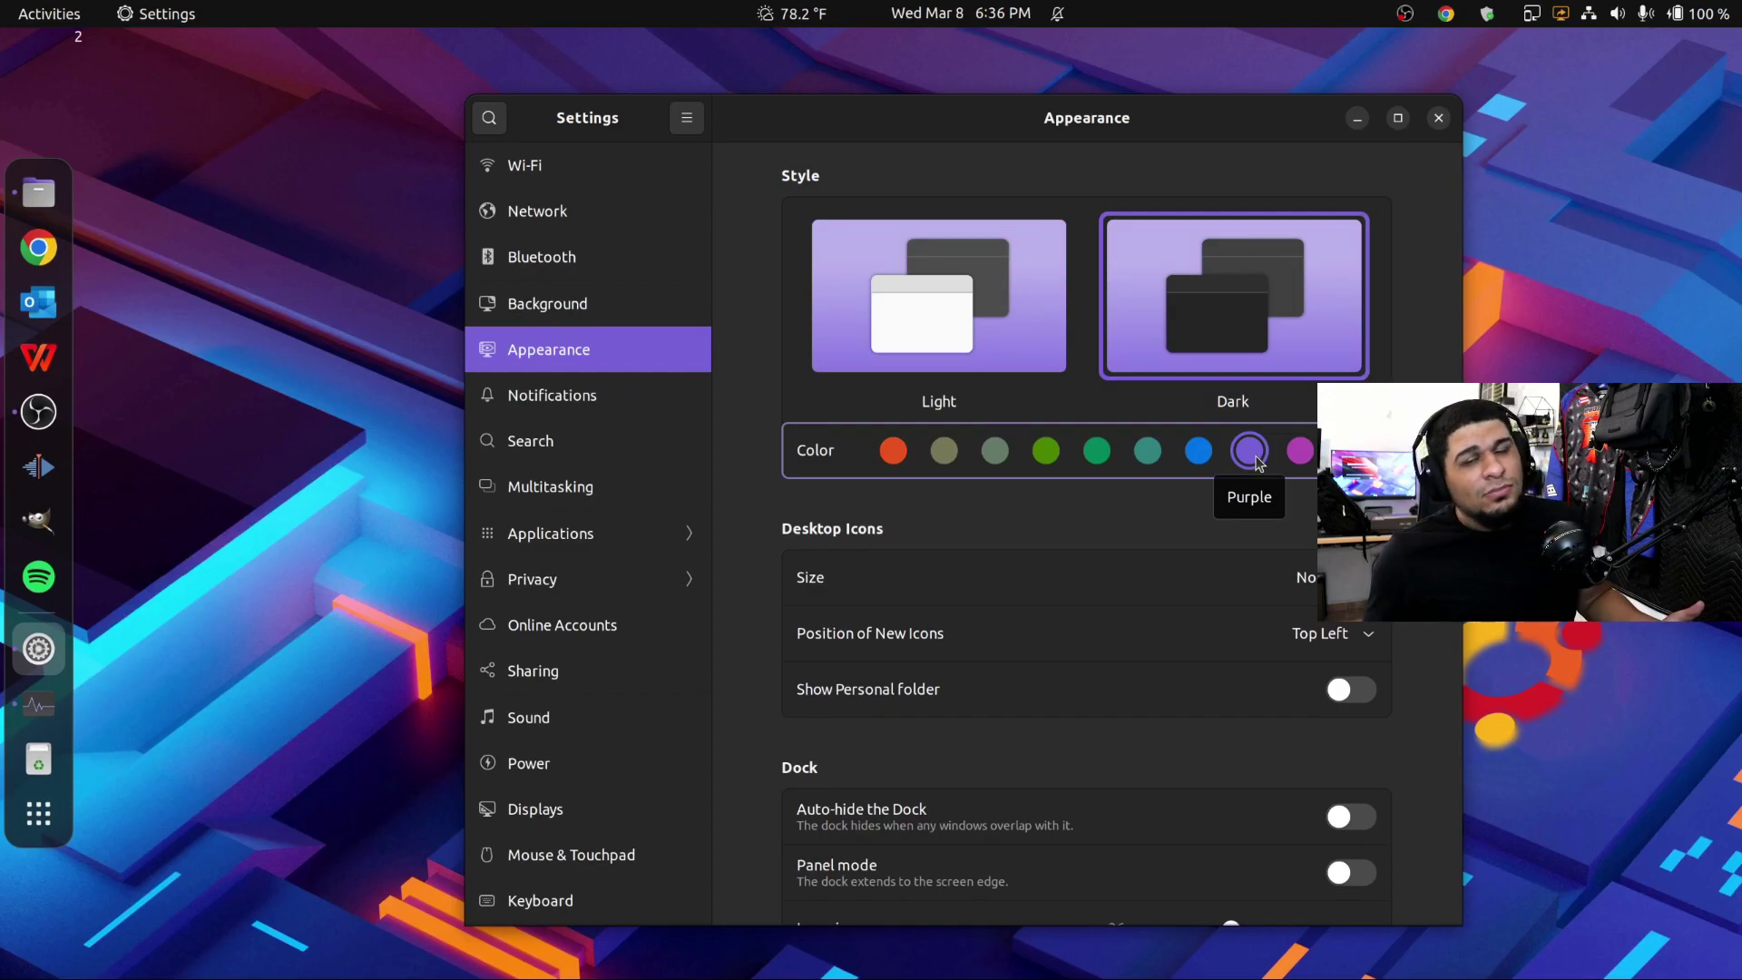
left_click(892, 454)
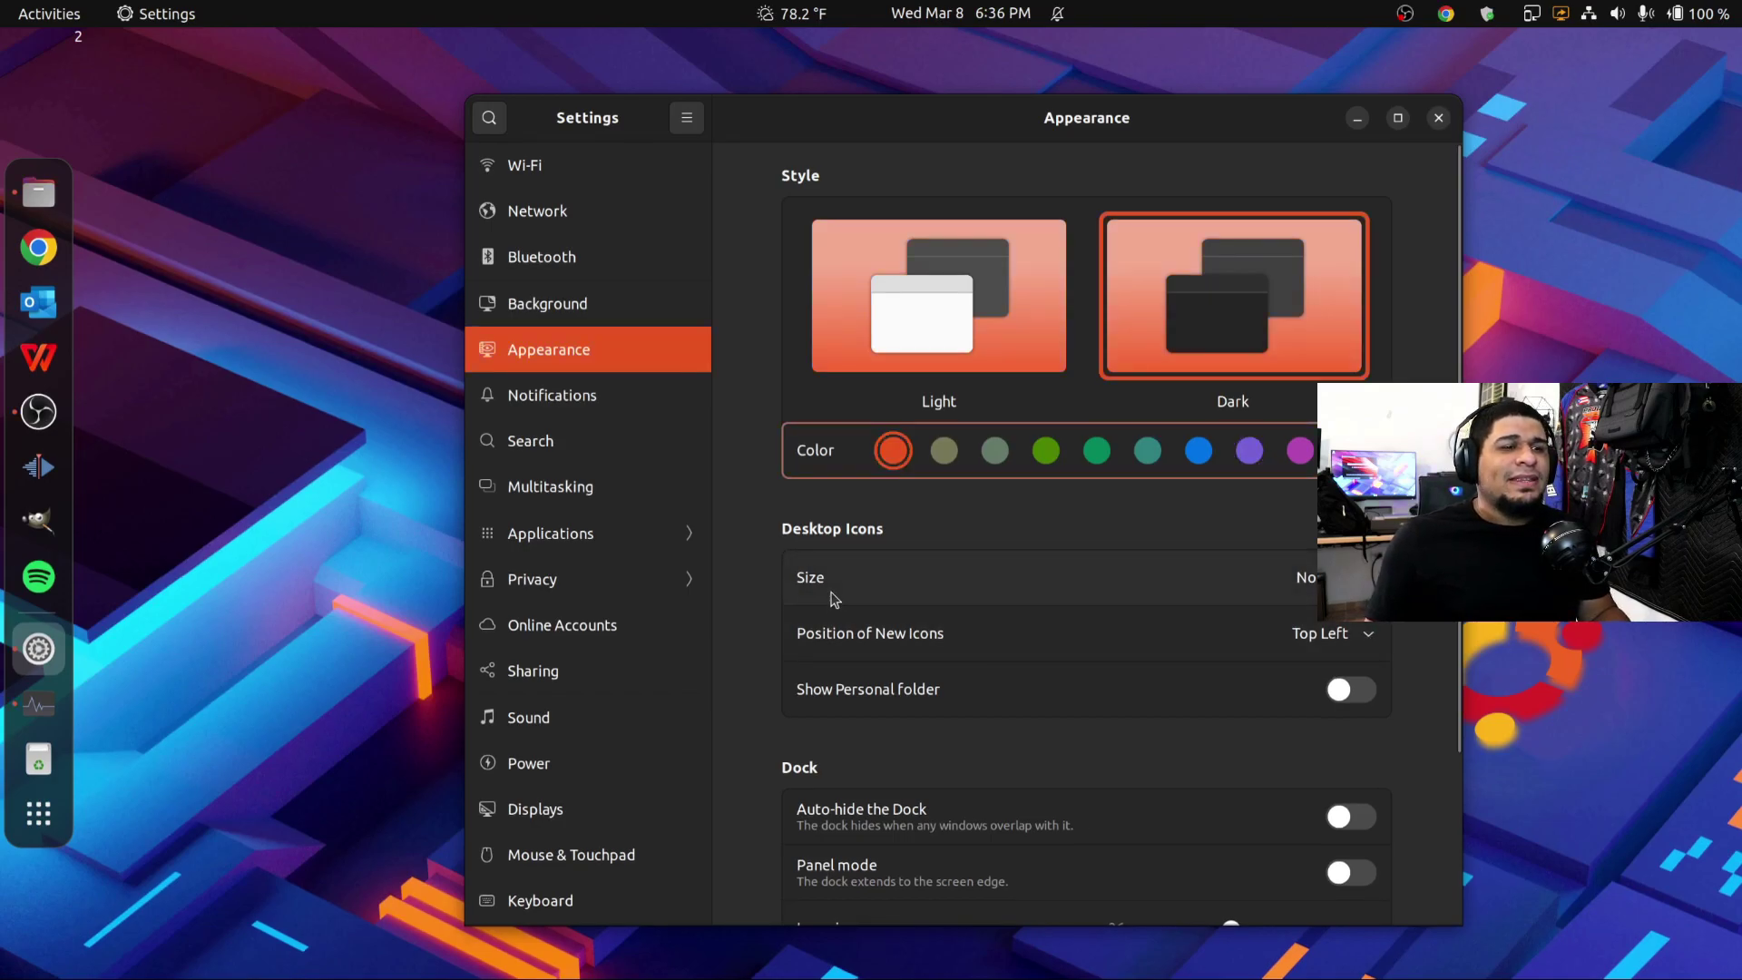
Step: Set the dock's icon size to 32
scroll(834, 599, "down", 3)
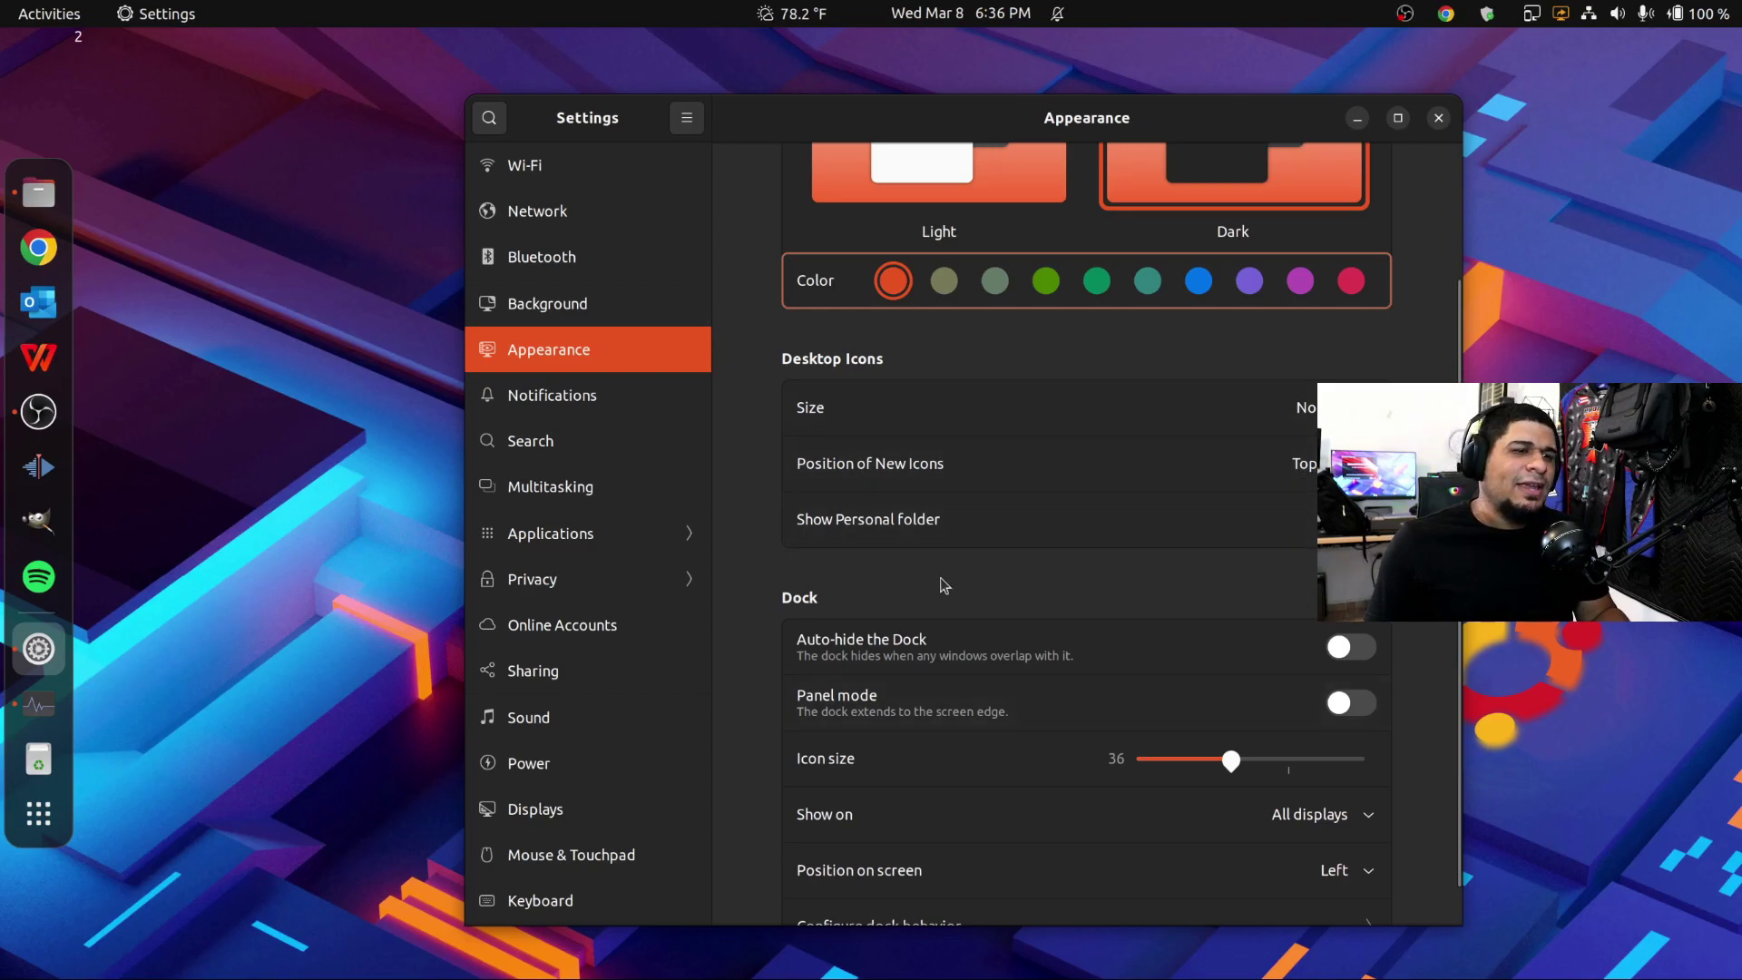
scroll(944, 585, "down", 1)
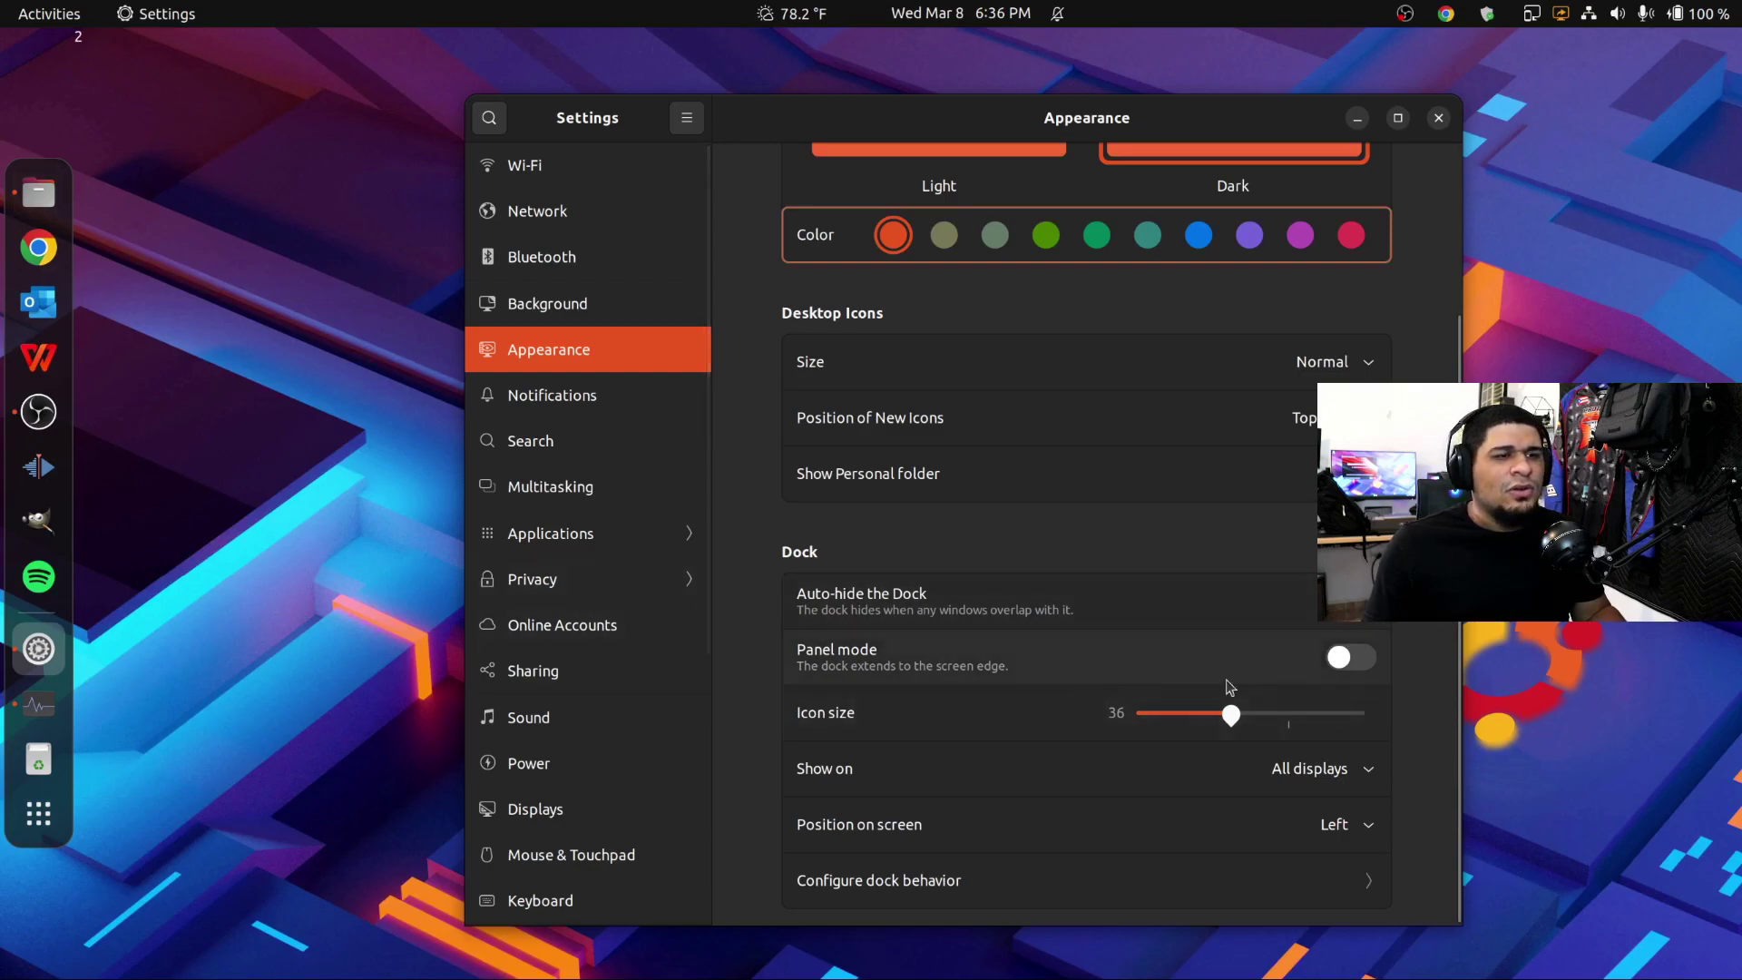
mouse_move(1230, 715)
left_mouse_down()
mouse_move(1303, 716)
mouse_move(1227, 717)
left_mouse_up()
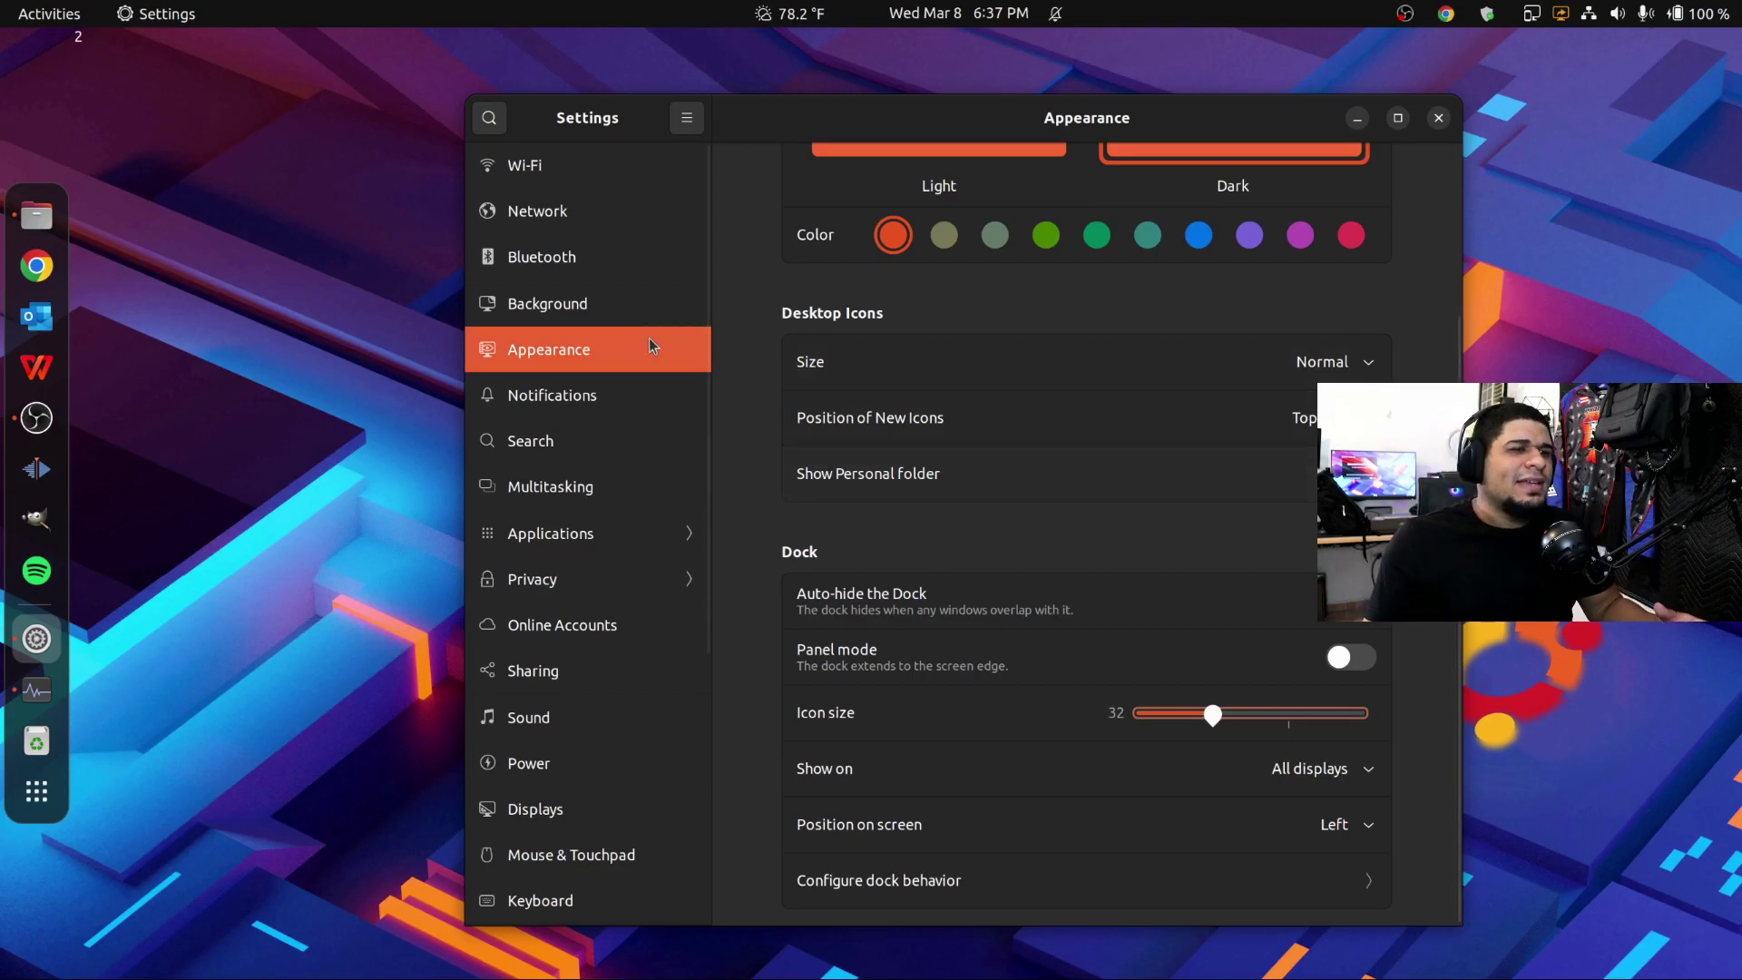
Step: Open the Notifications settings and examine the clock's notification panel and the list of per-application notification options
left_click(592, 397)
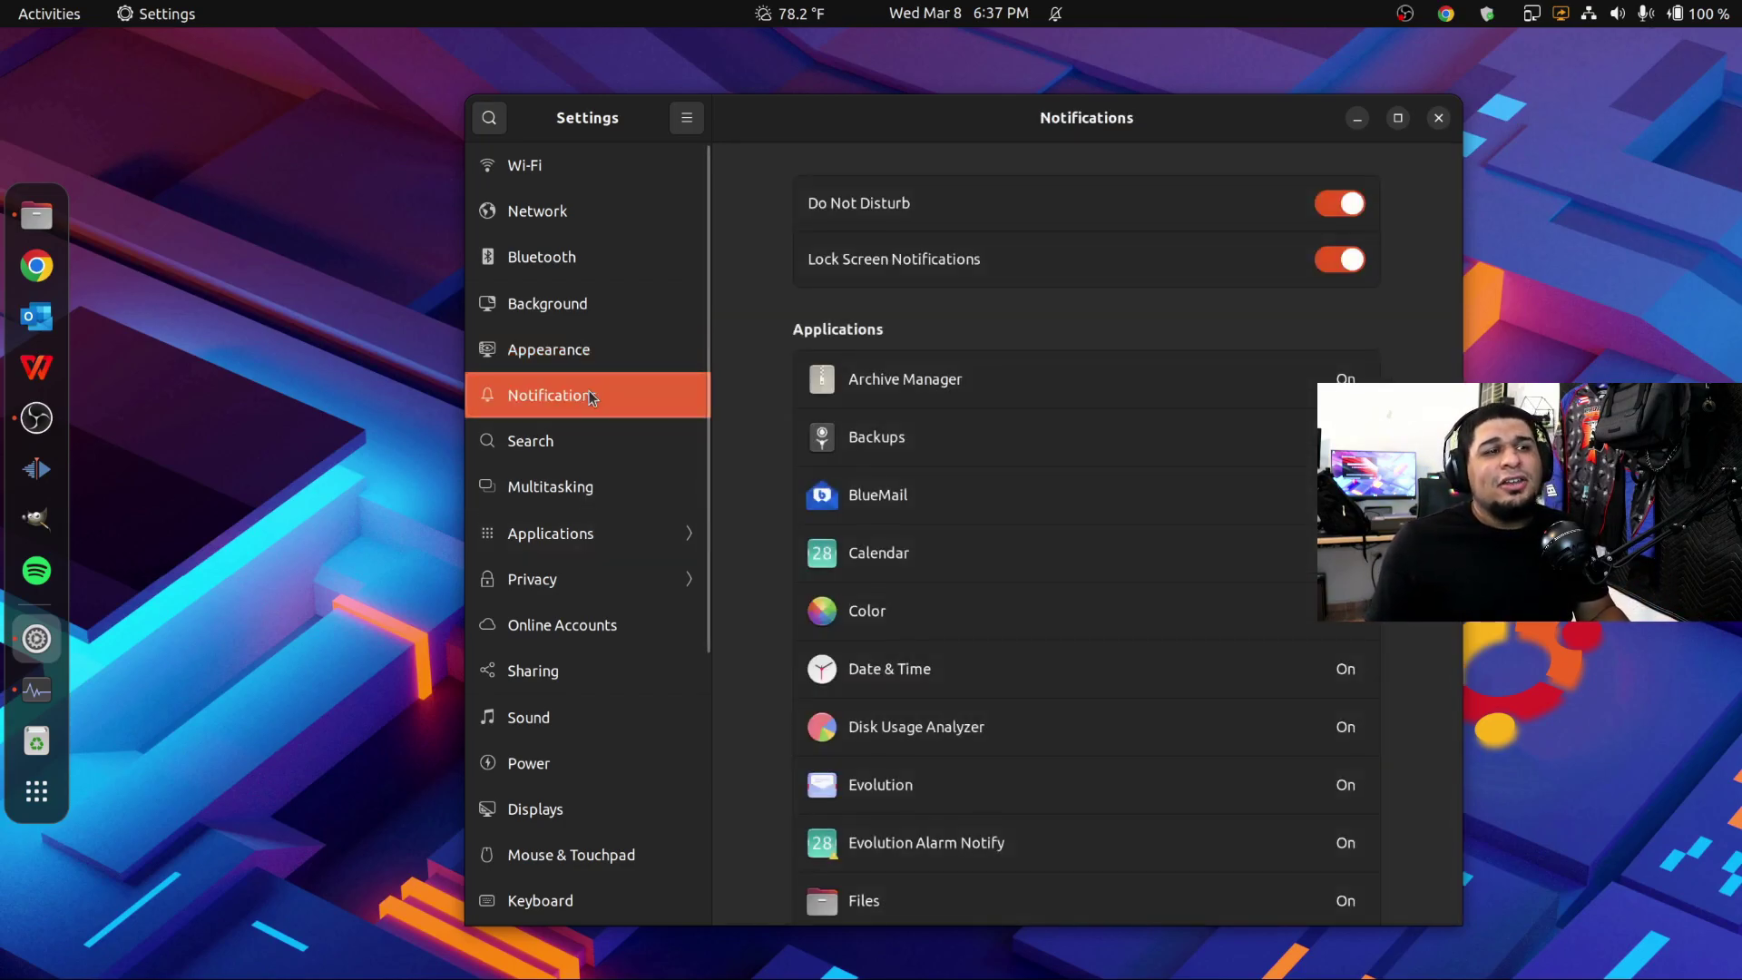
left_click(969, 20)
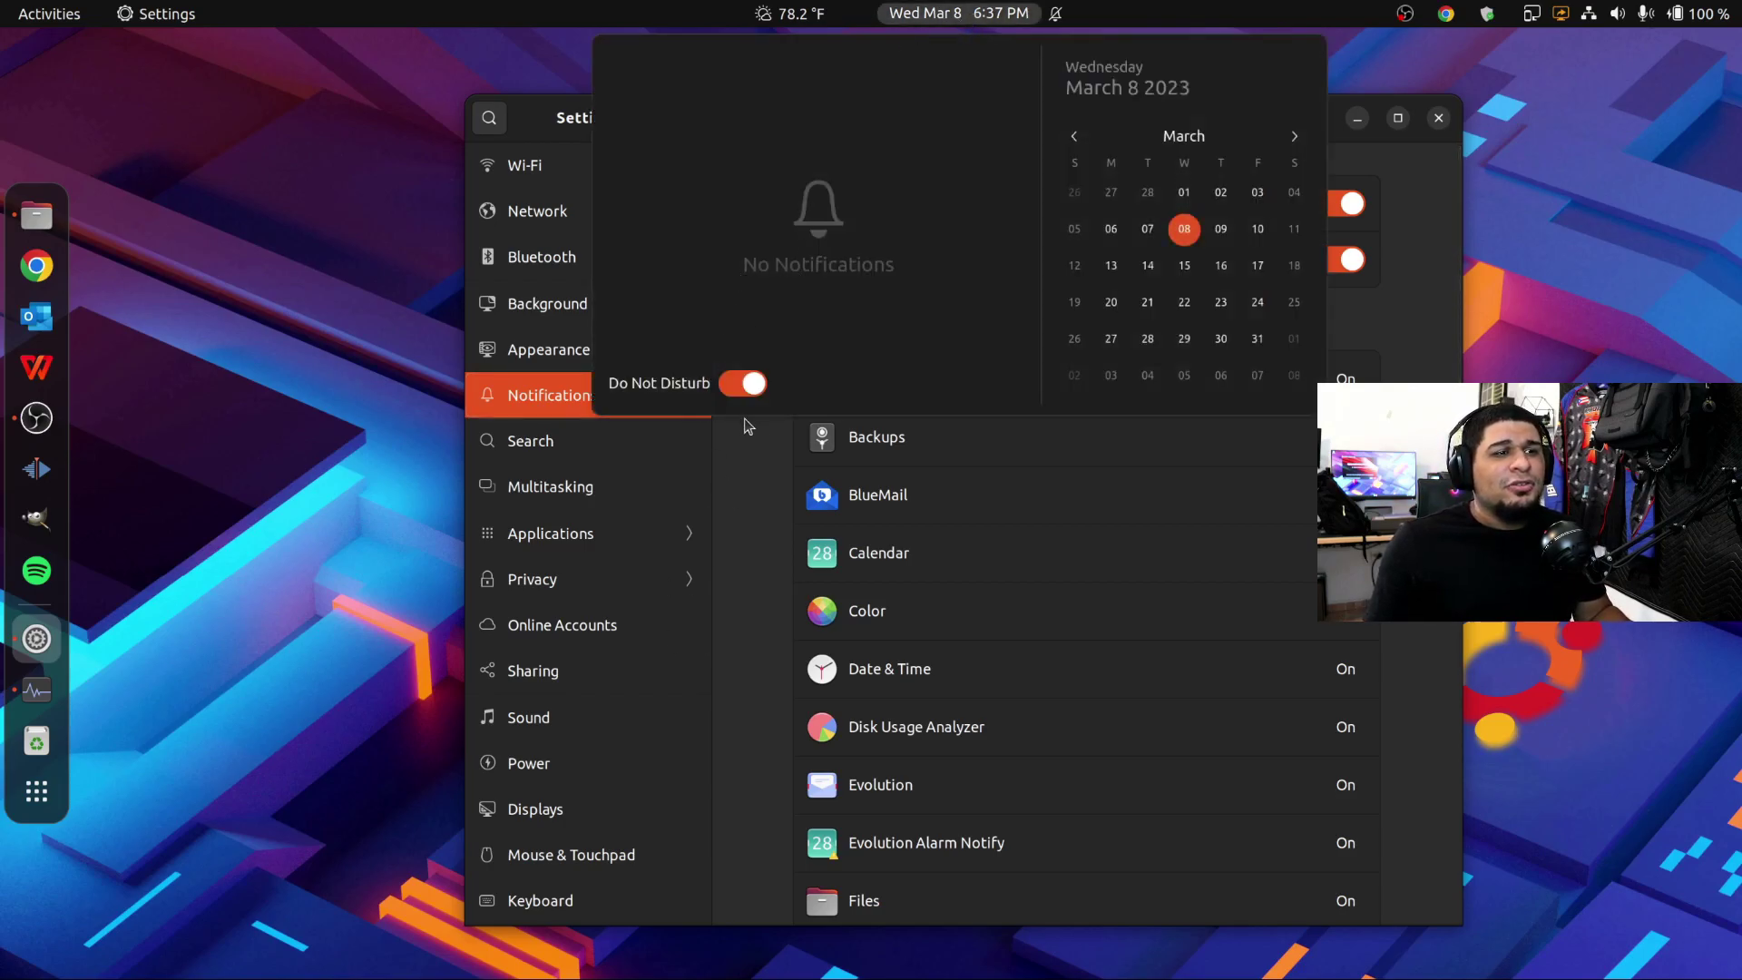
left_click(762, 481)
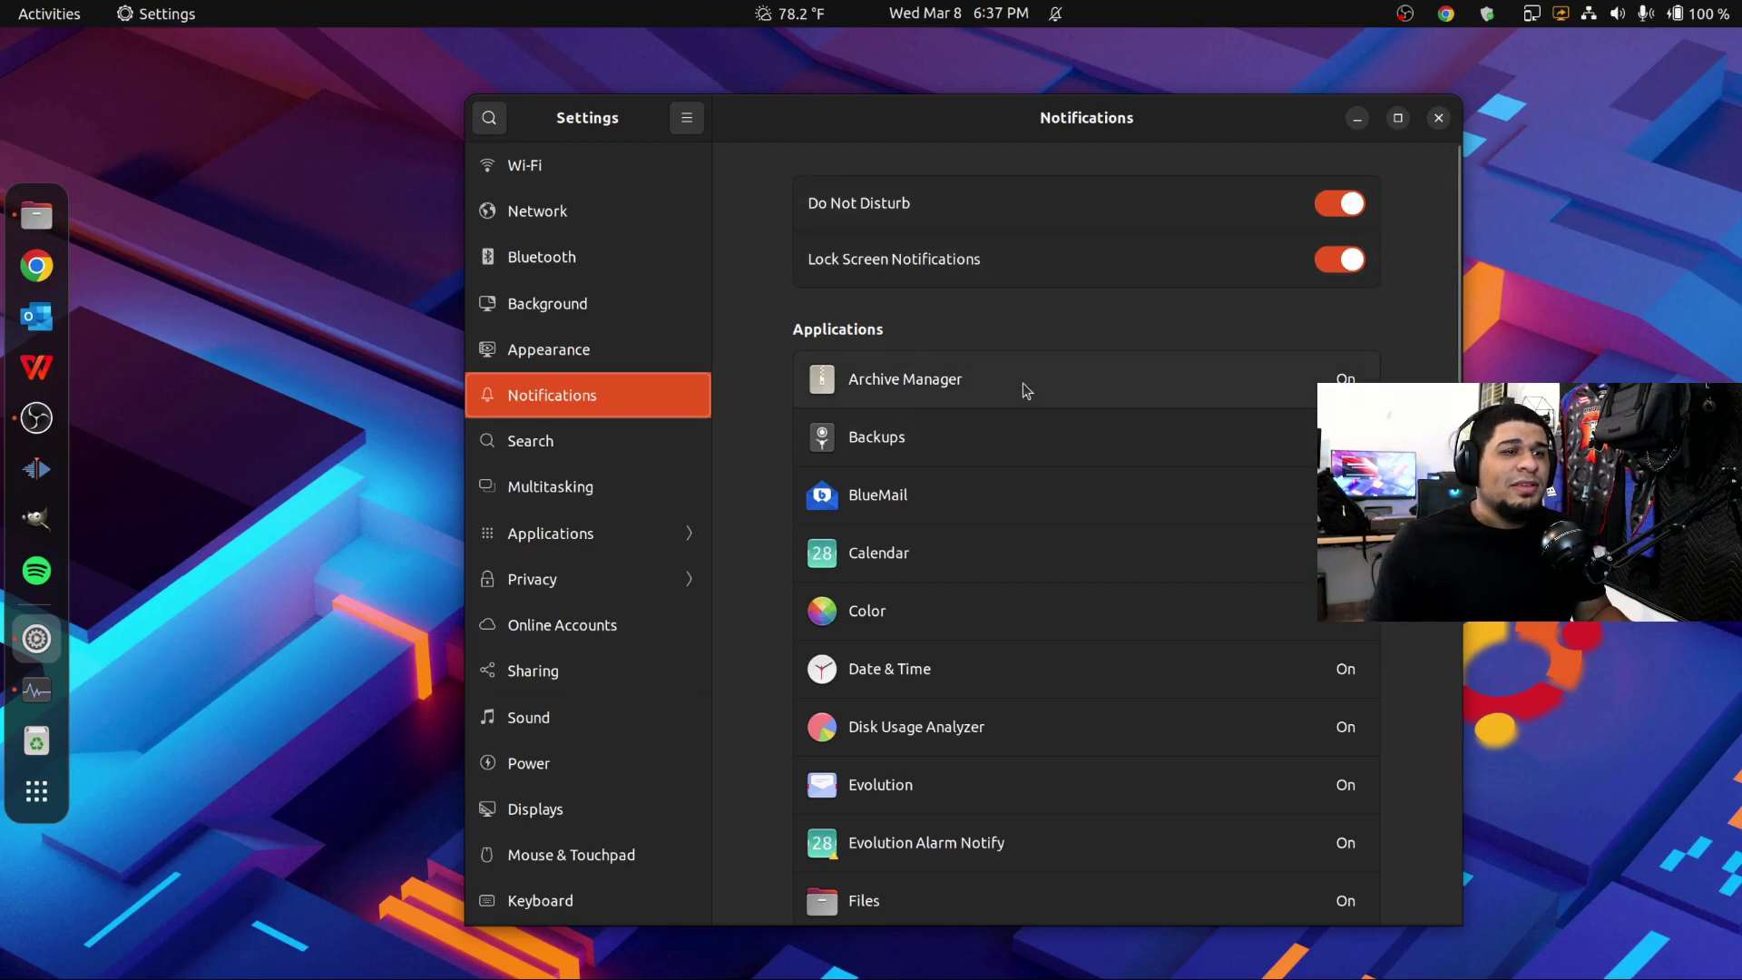
scroll(1022, 384, "down", 10)
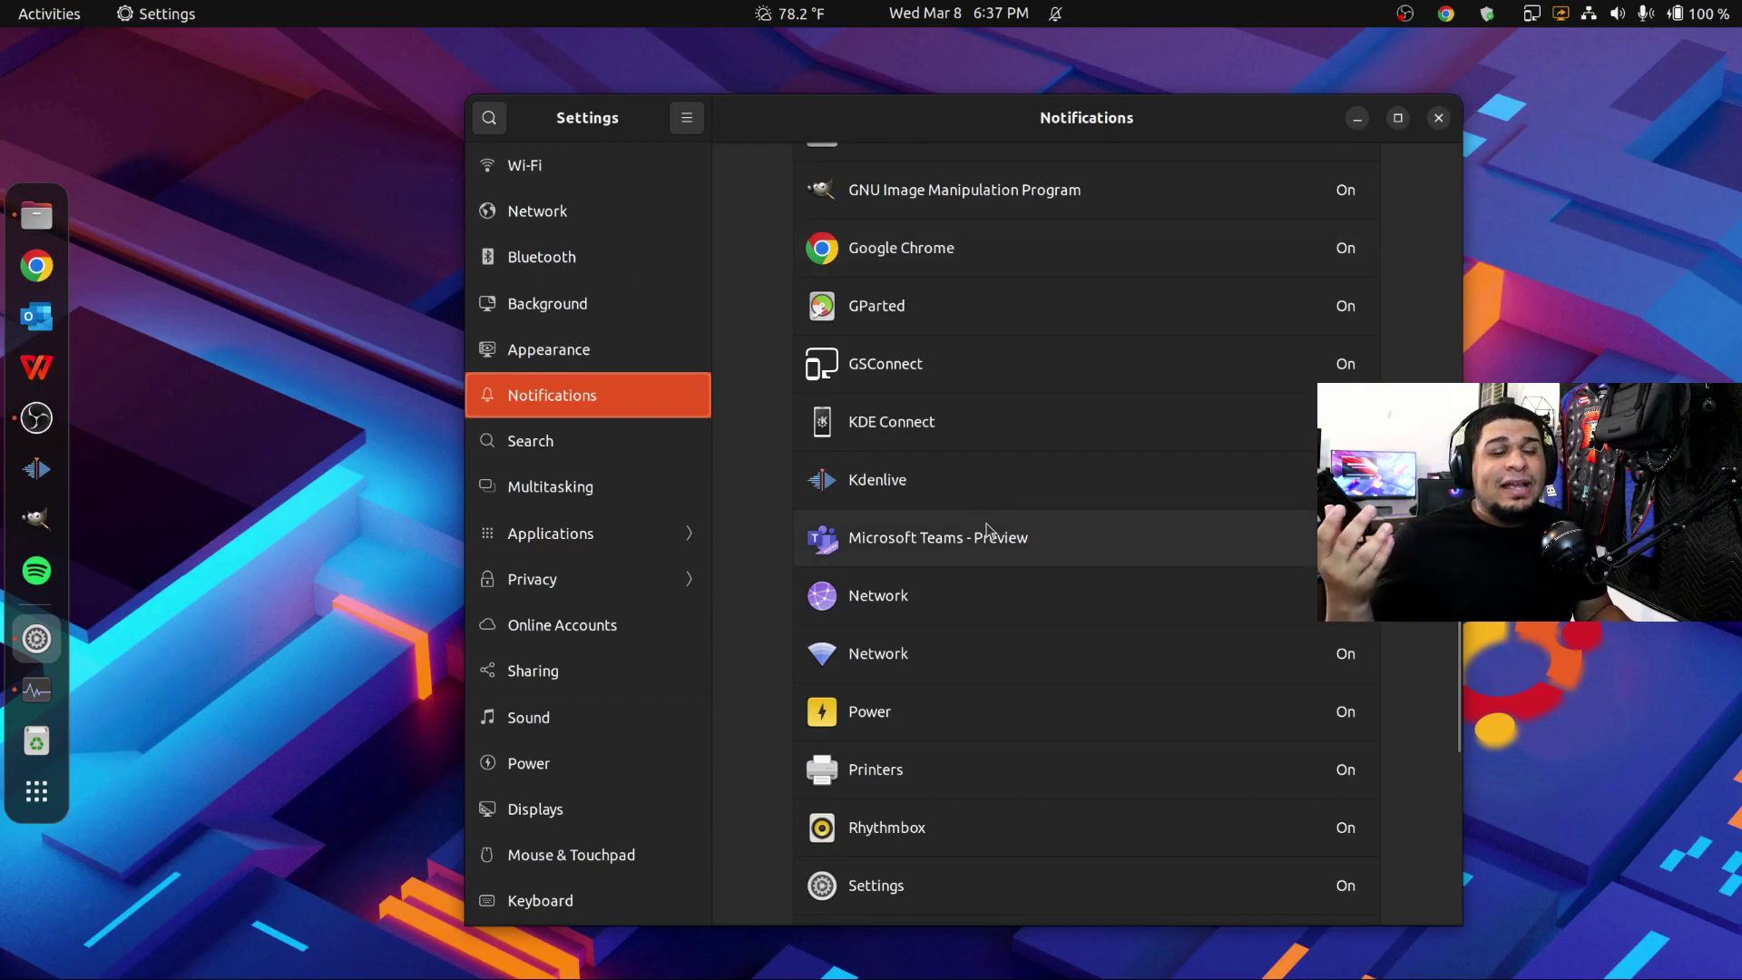
scroll(972, 564, "down", 5)
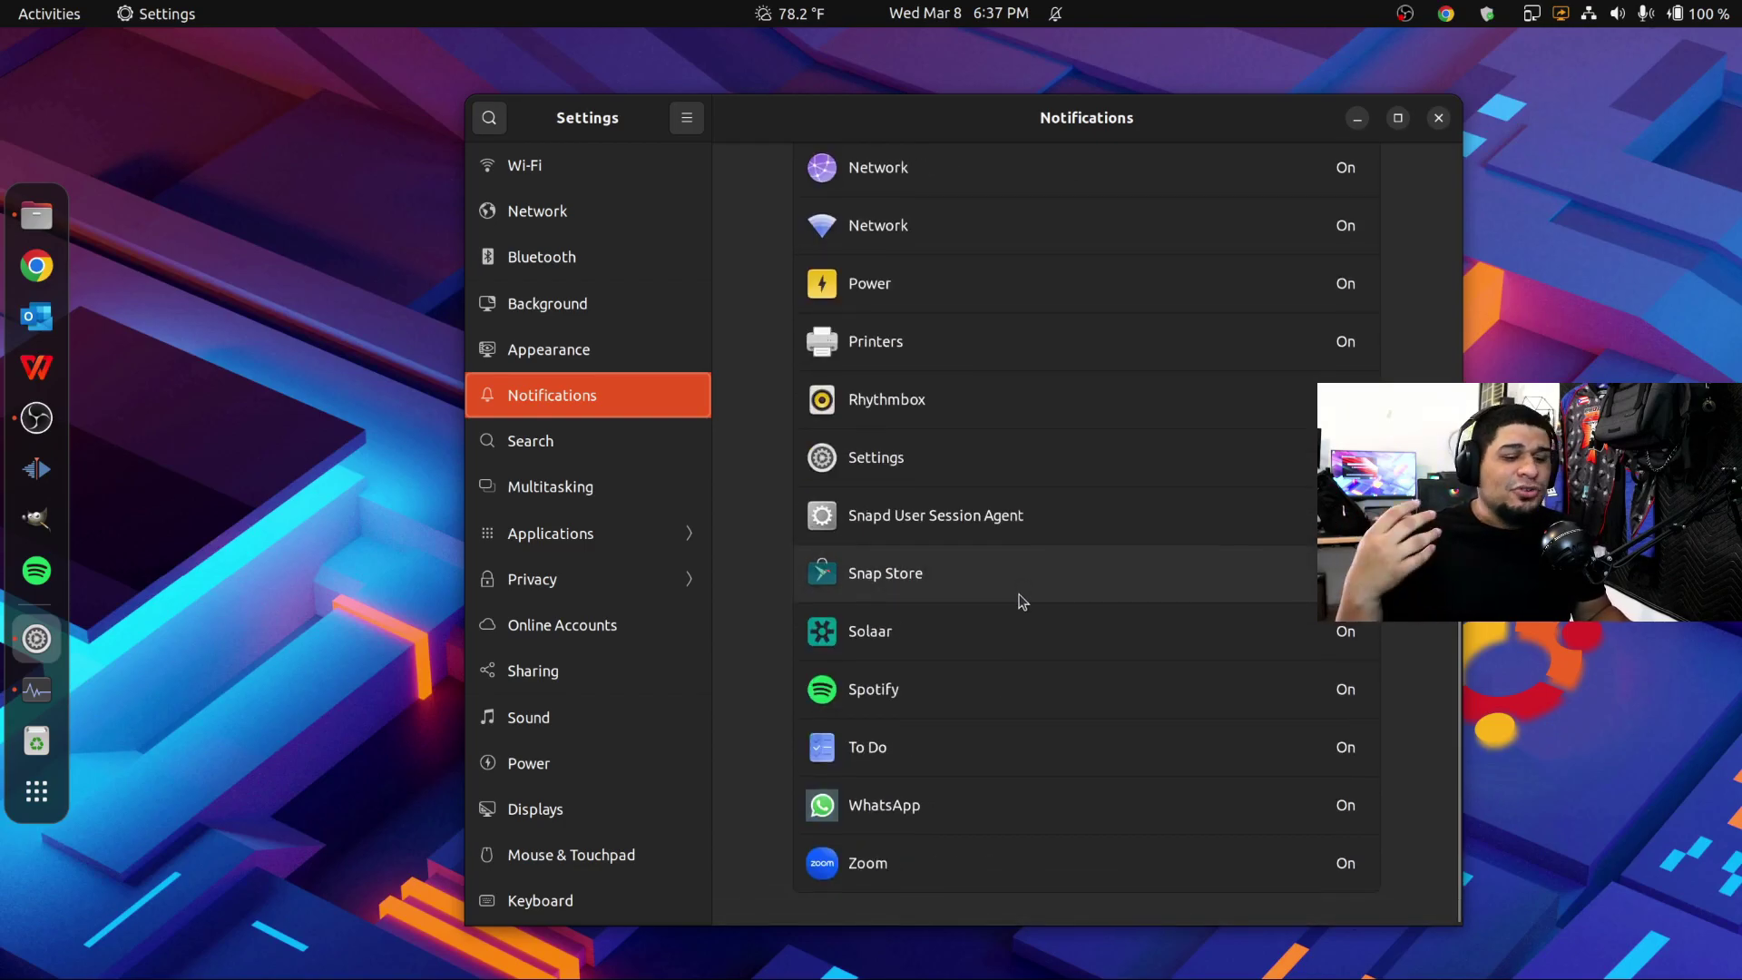
scroll(1152, 599, "up", 12)
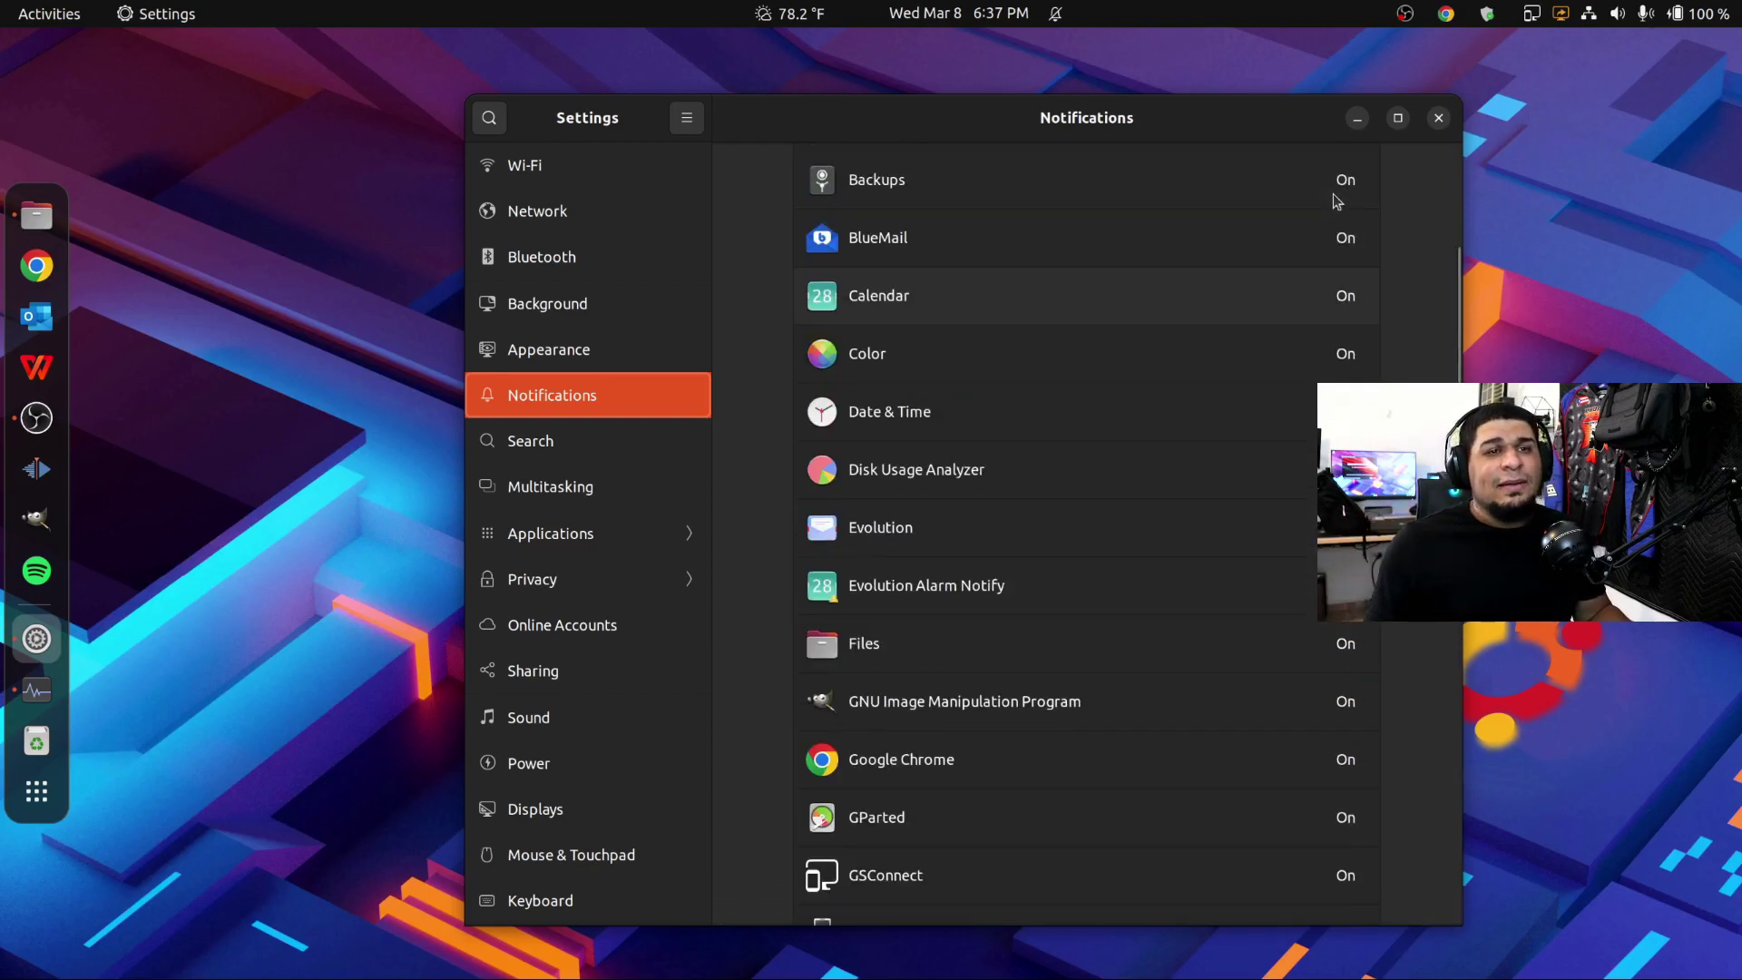
scroll(1333, 263, "up", 4)
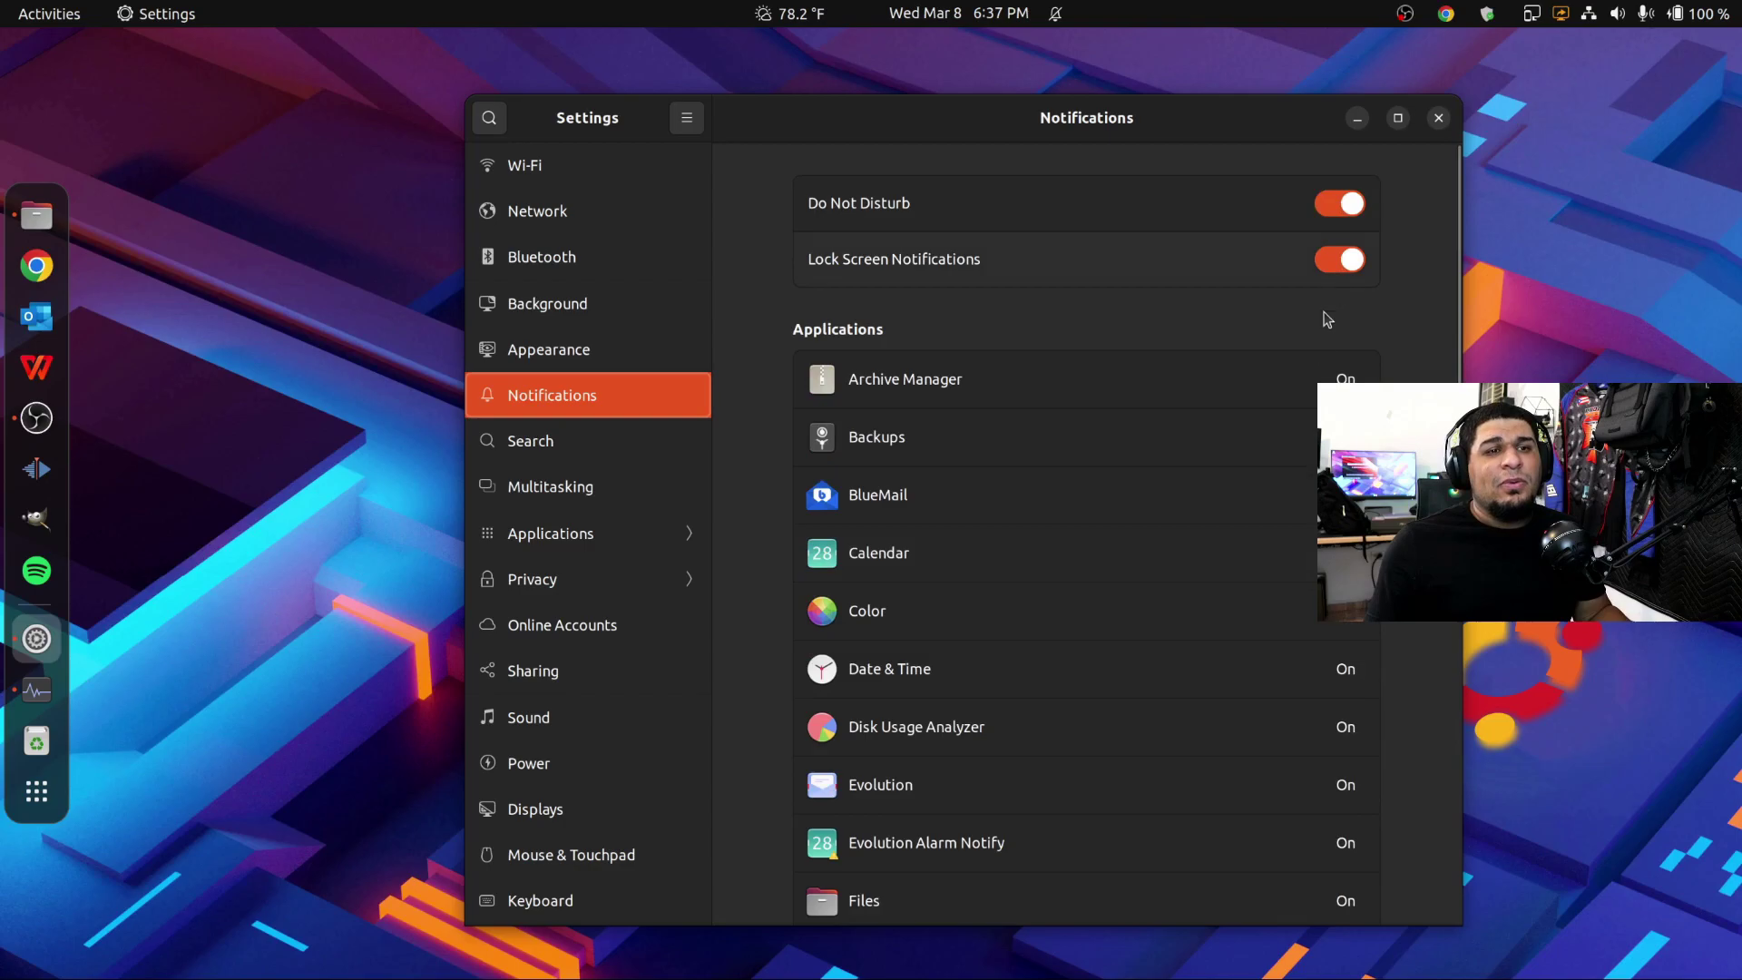
Step: Open the Search settings that control which results appear in the Activities Overview
left_click(523, 446)
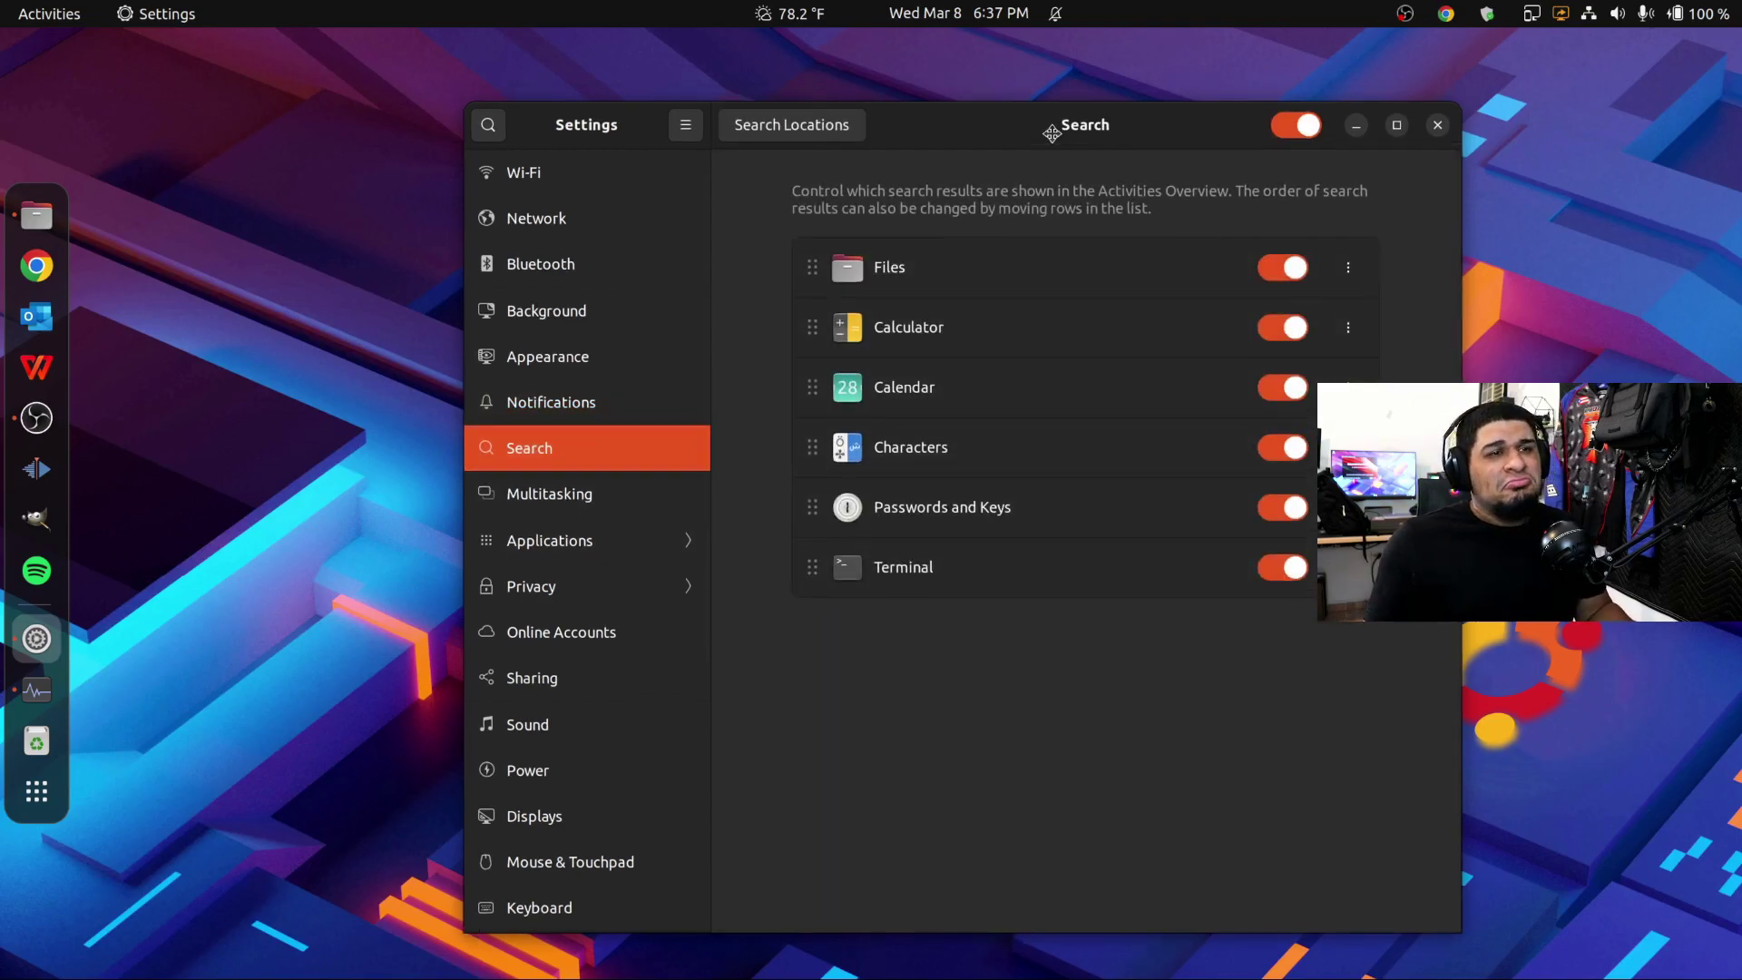
Step: Reorder the search result sources as Files, Calendar, Terminal, Calculator, Passwords and Keys, Characters
left_click_drag(1050, 124, 1037, 117)
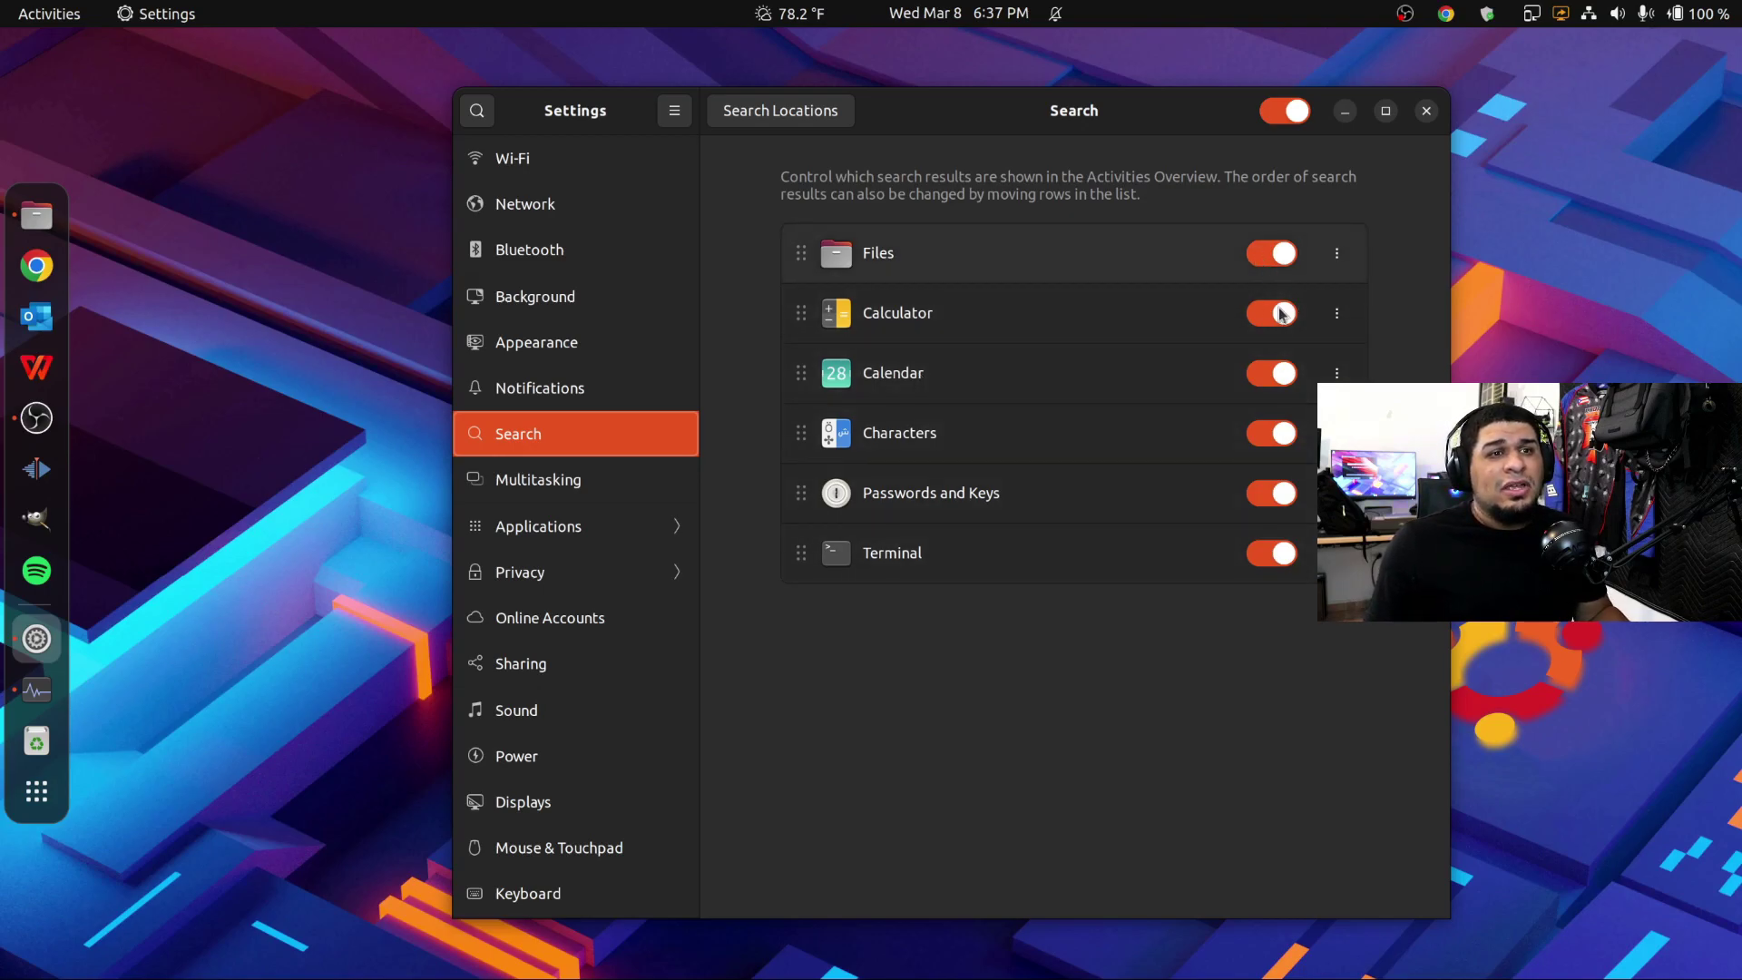
left_click_drag(801, 499, 804, 374)
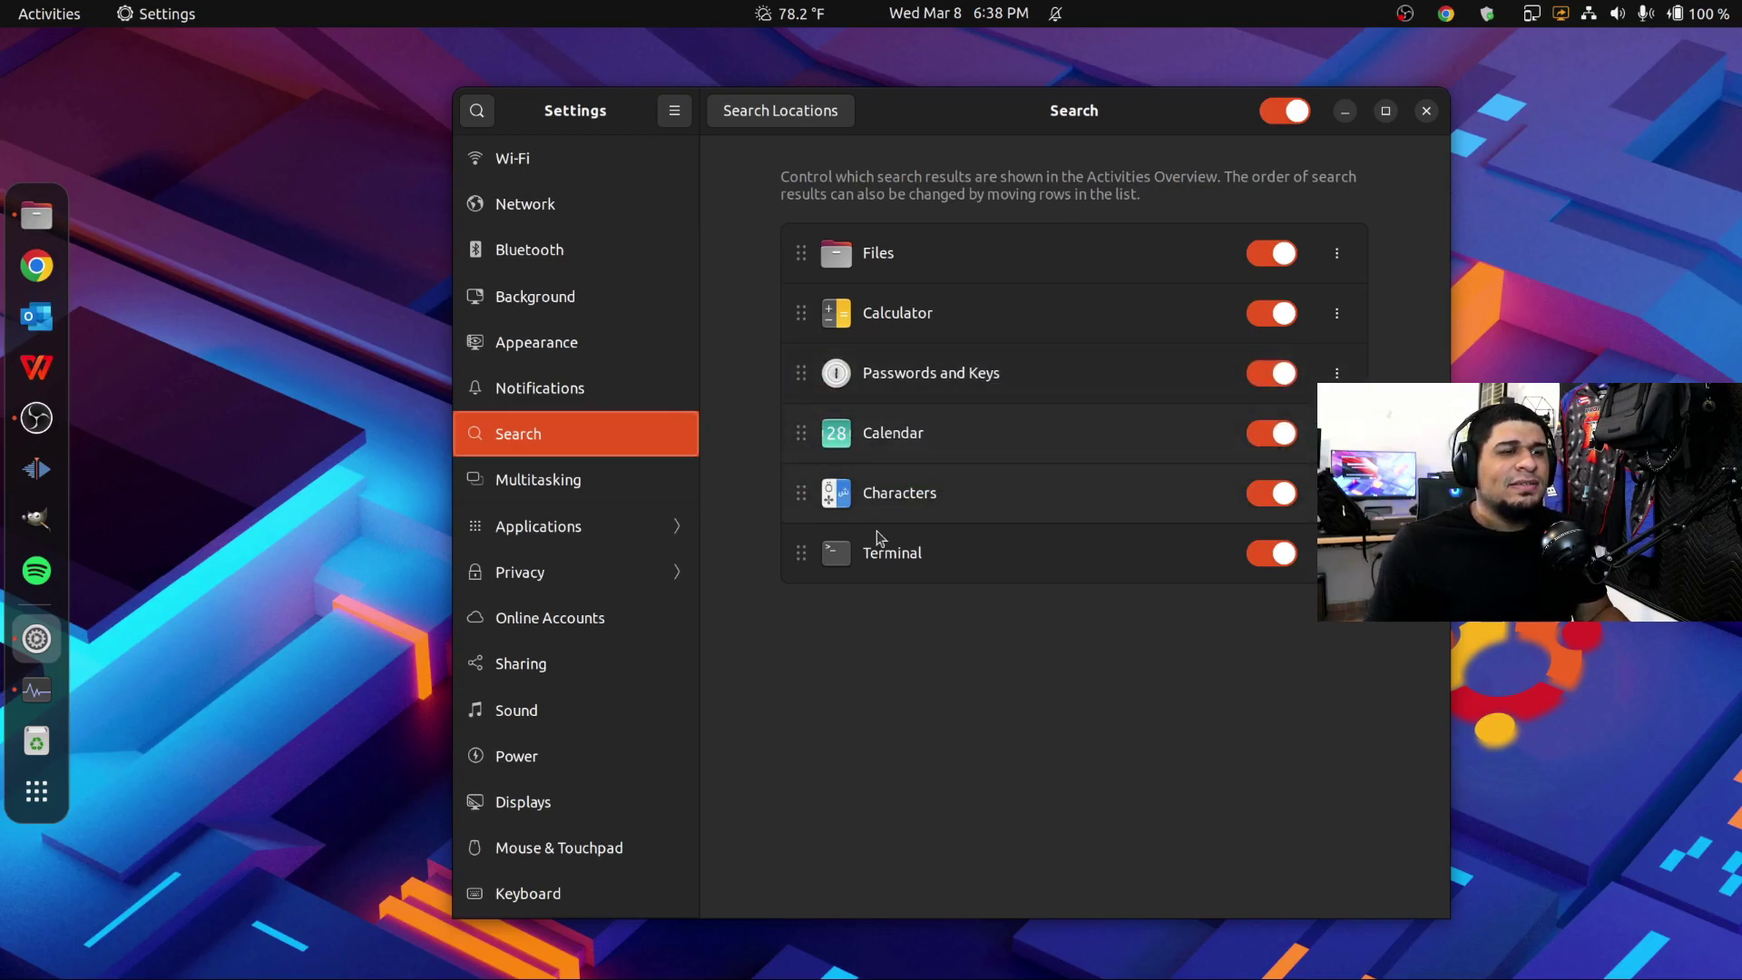
left_click_drag(798, 456, 799, 313)
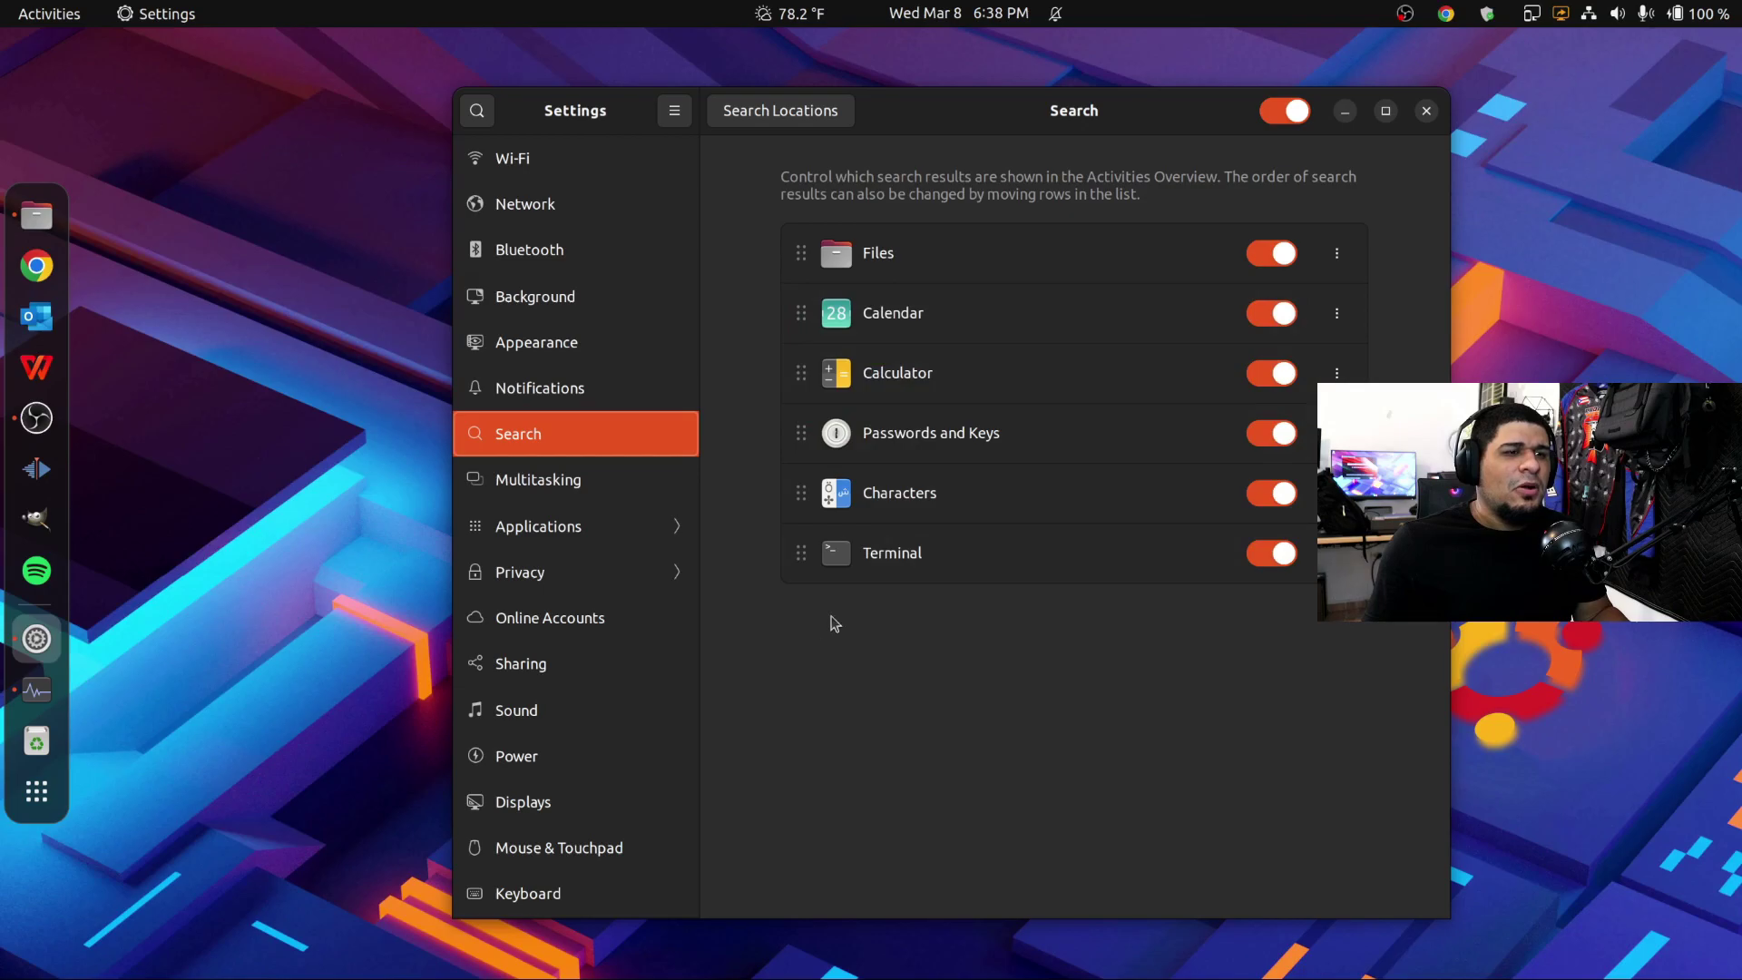
left_click_drag(805, 564, 800, 374)
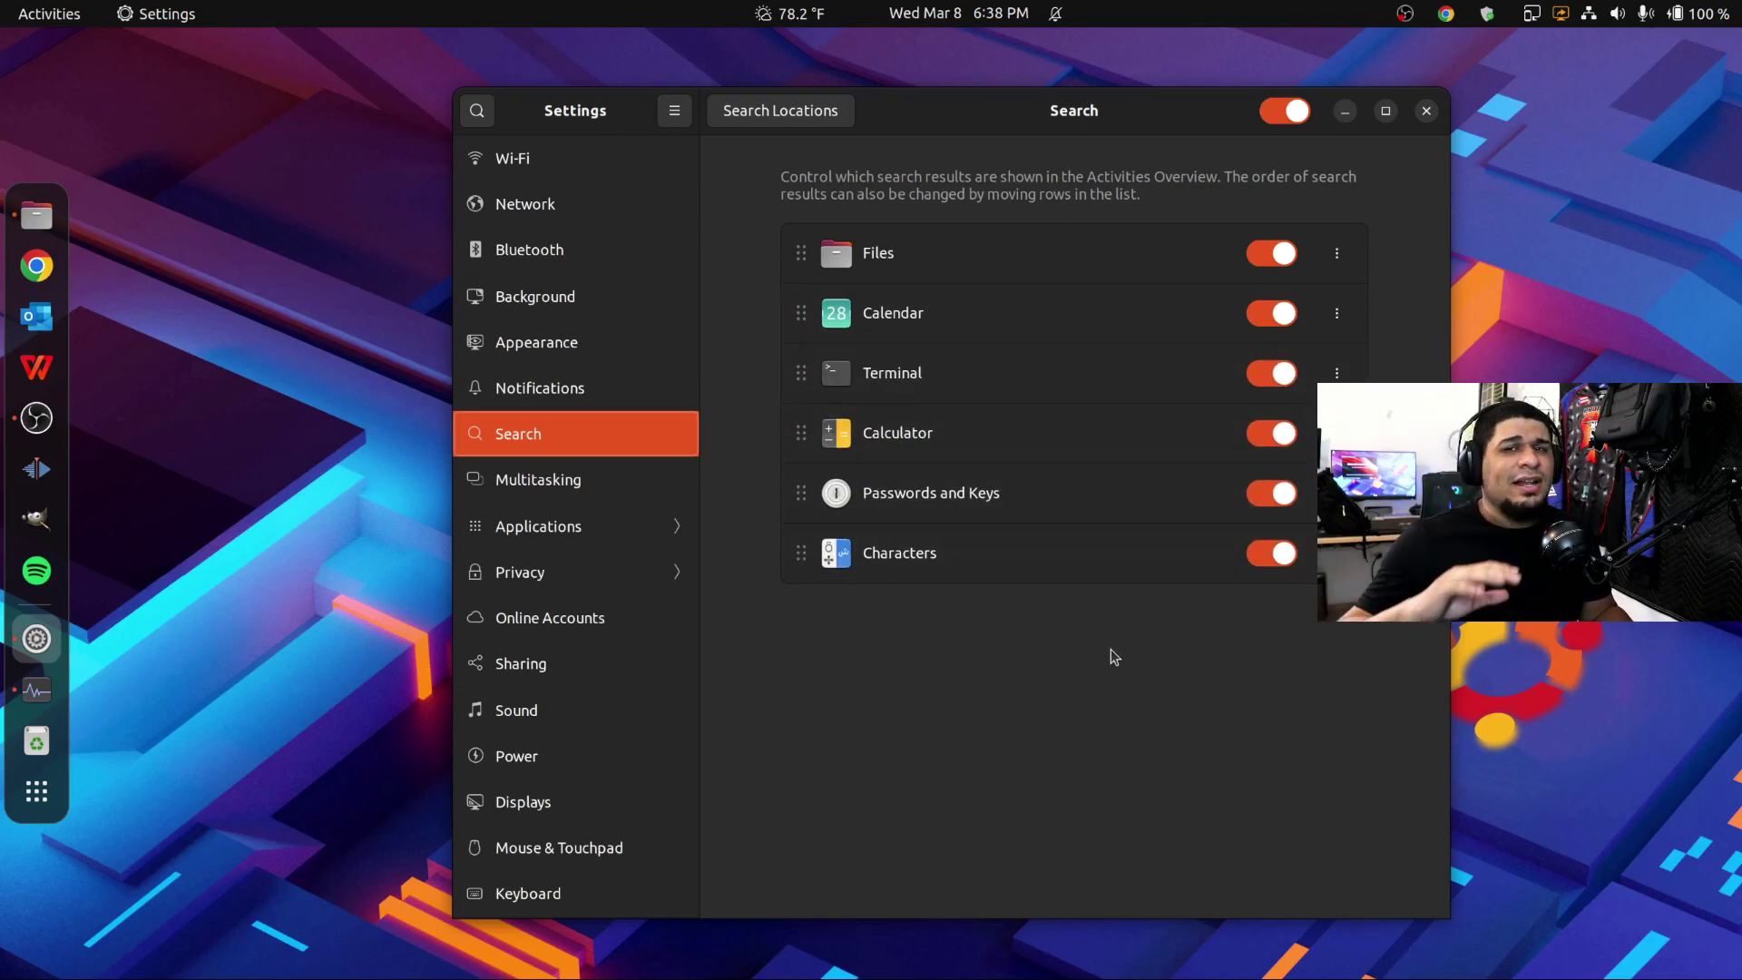
Step: Open the Multitasking settings and examine the hot corner, screen edge, workspace, multi-monitor and application switching options
left_click(570, 491)
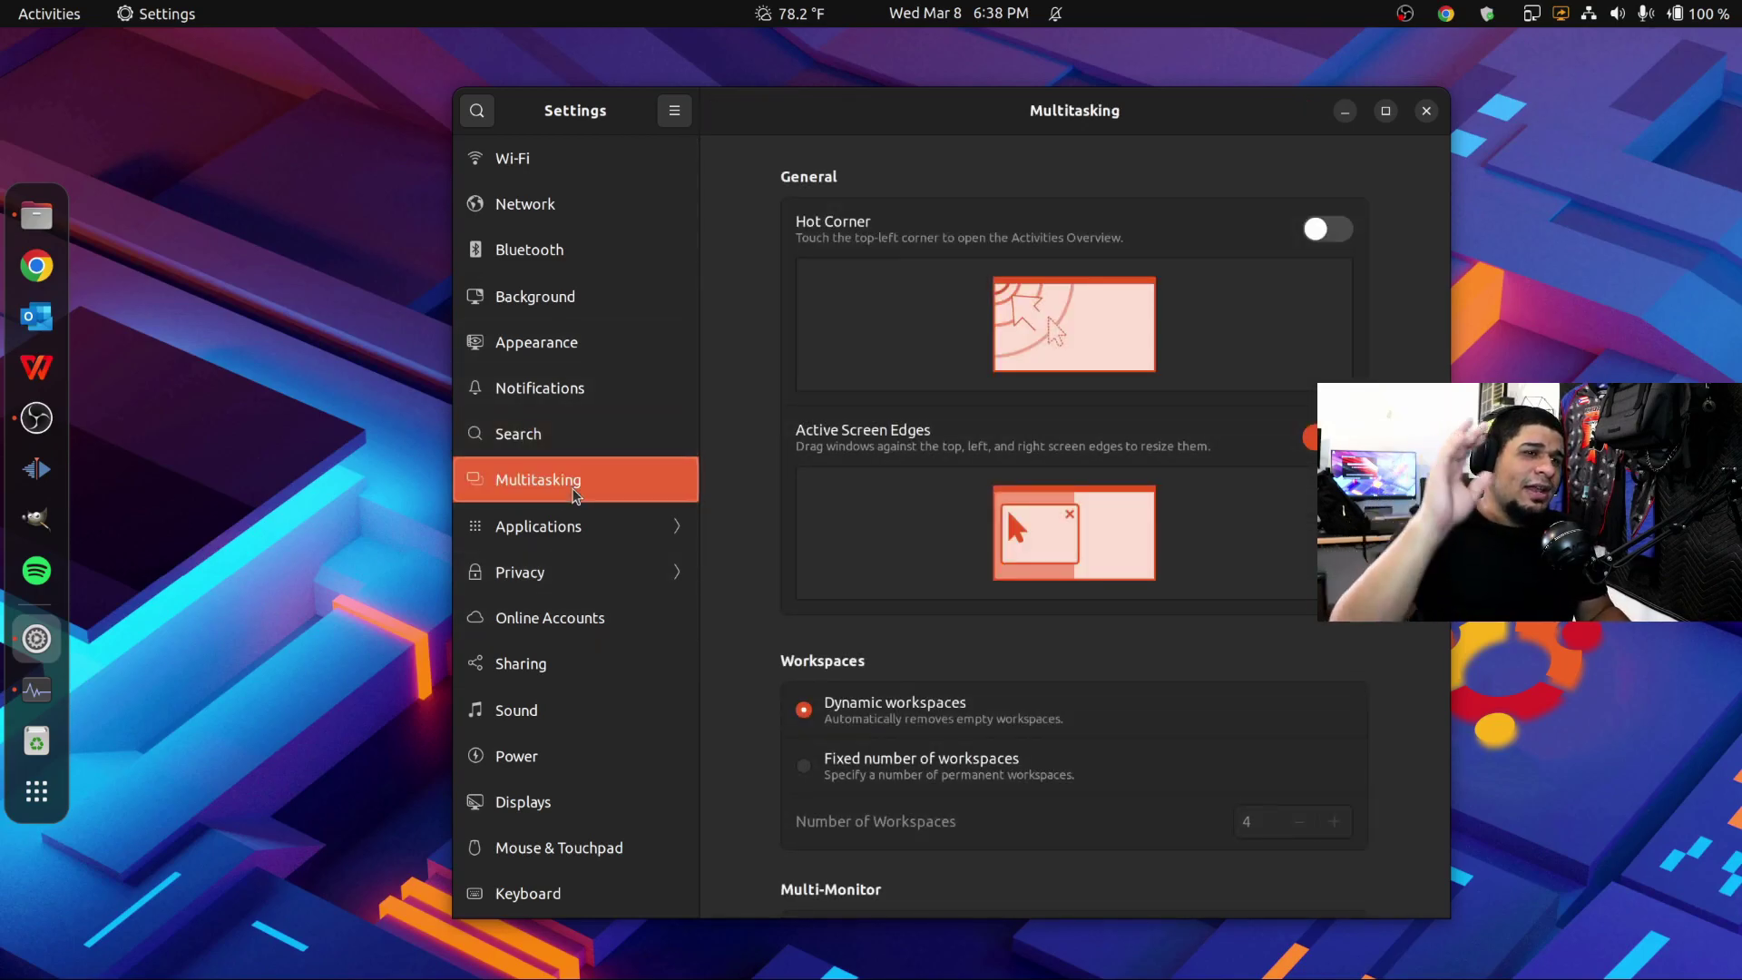
scroll(792, 339, "down", 3)
scroll(792, 338, "down", 10)
scroll(762, 440, "up", 10)
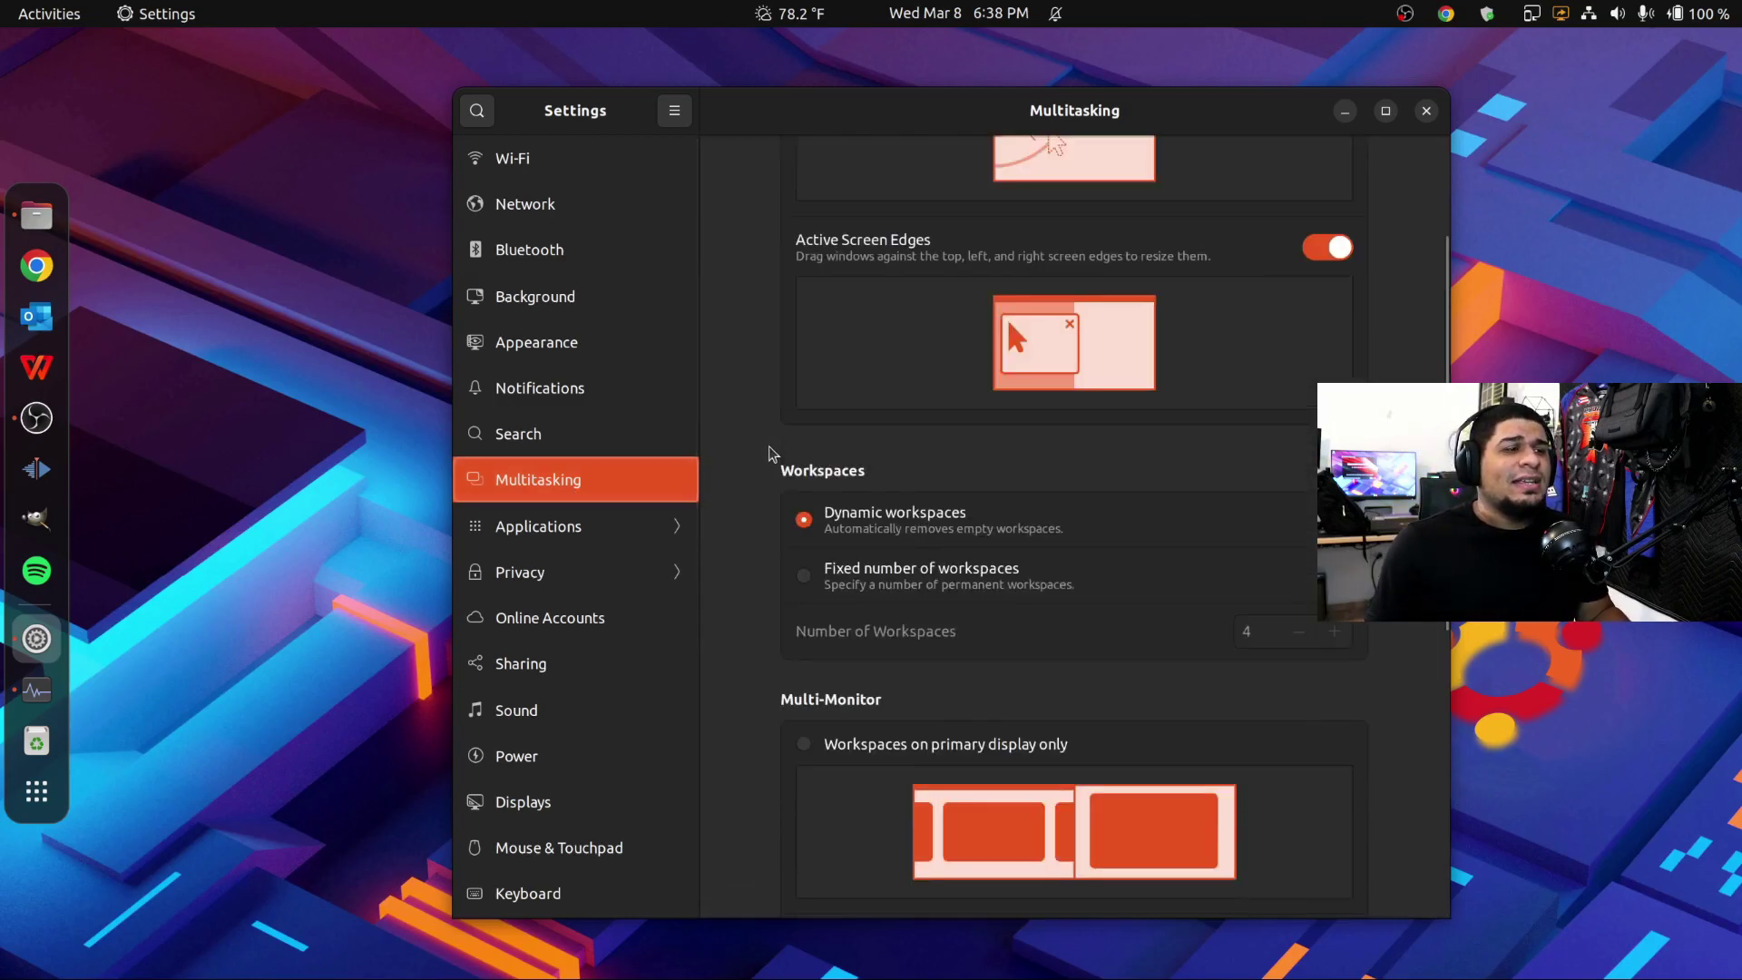
scroll(771, 451, "up", 3)
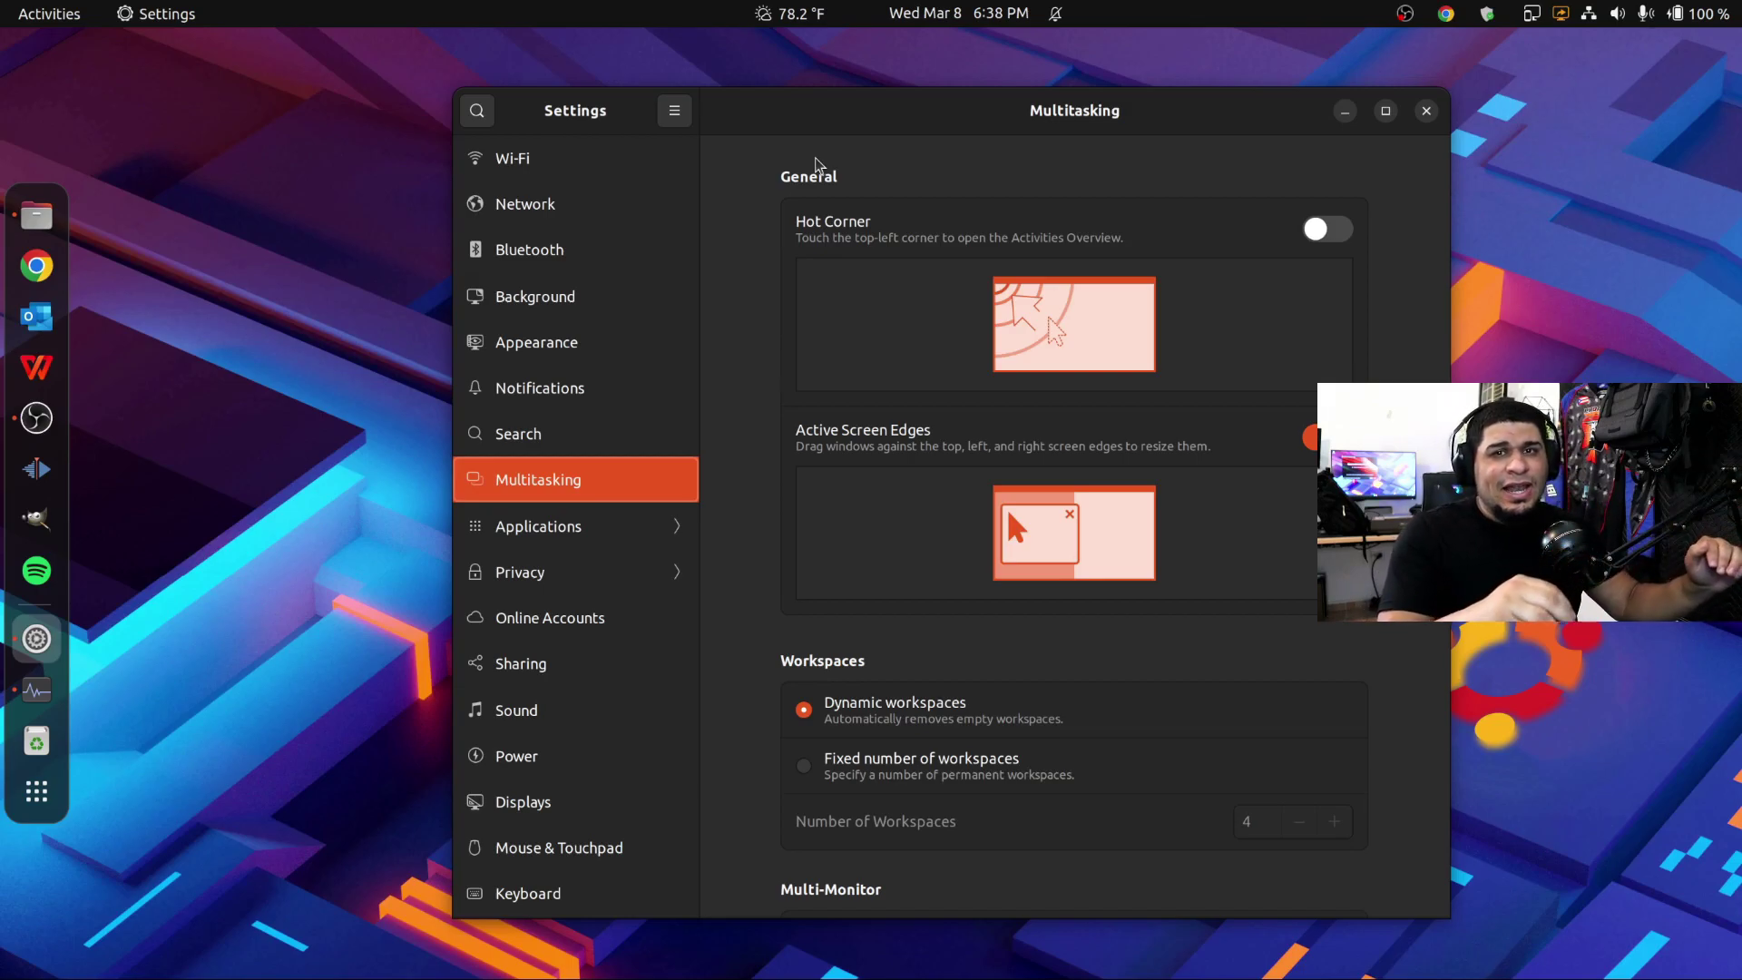
scroll(816, 611, "down", 5)
scroll(672, 560, "down", 3)
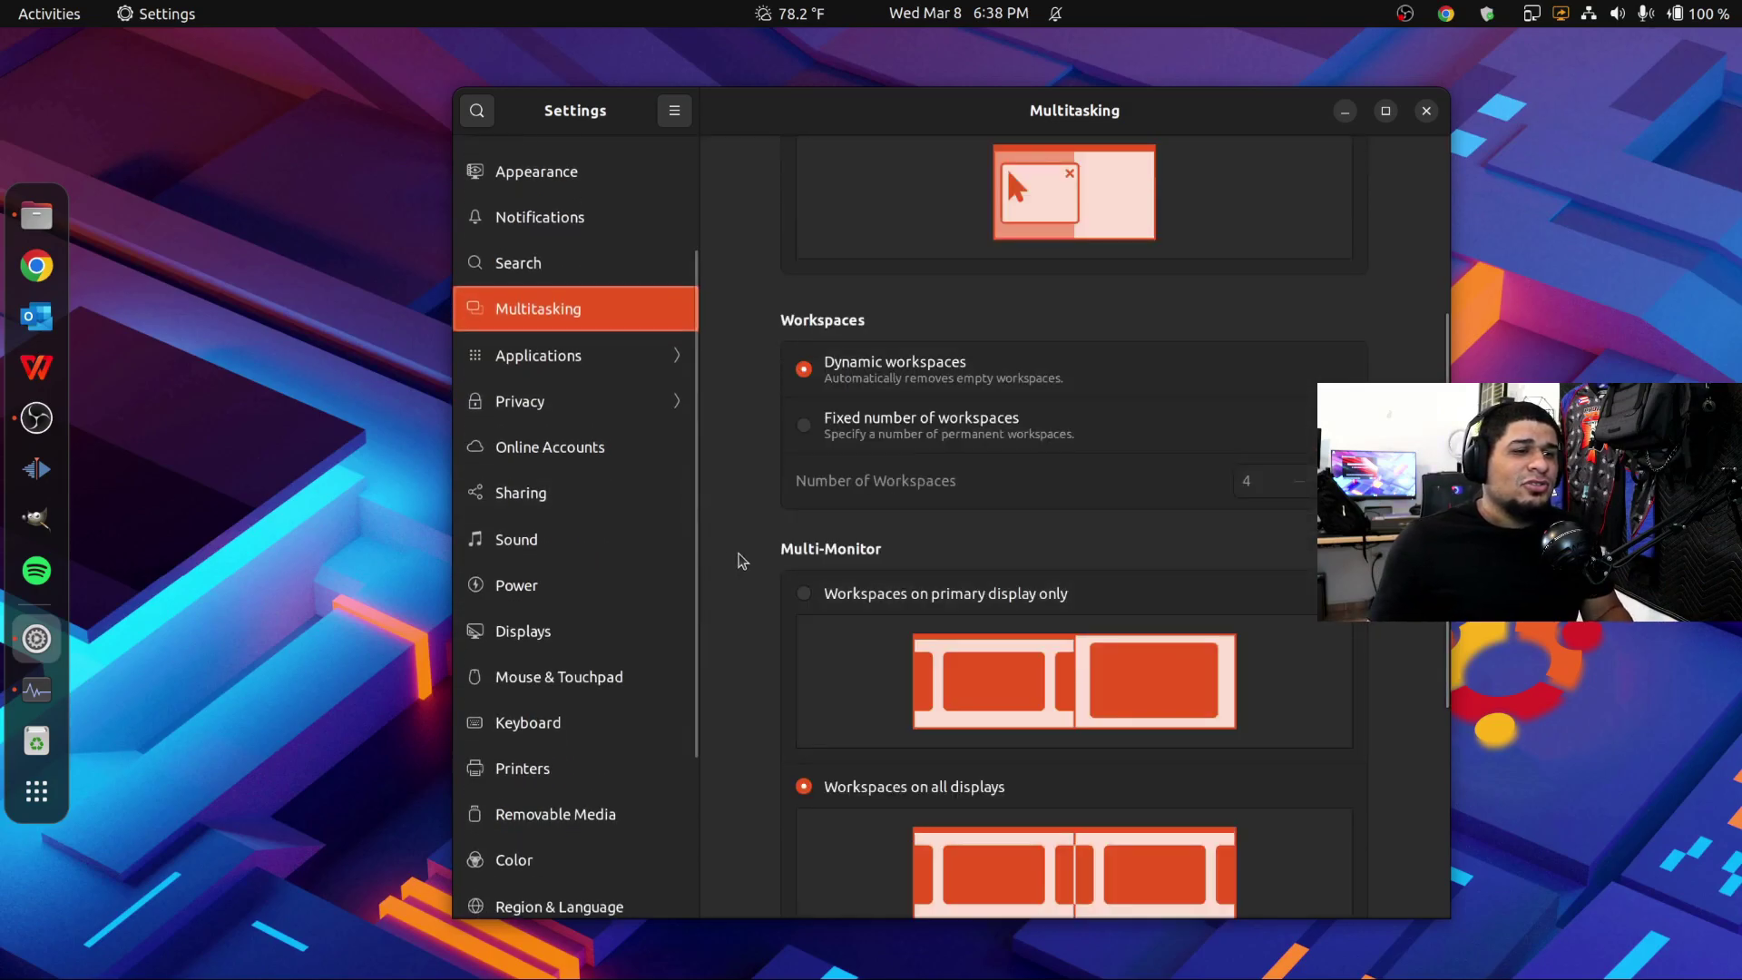
scroll(738, 560, "down", 4)
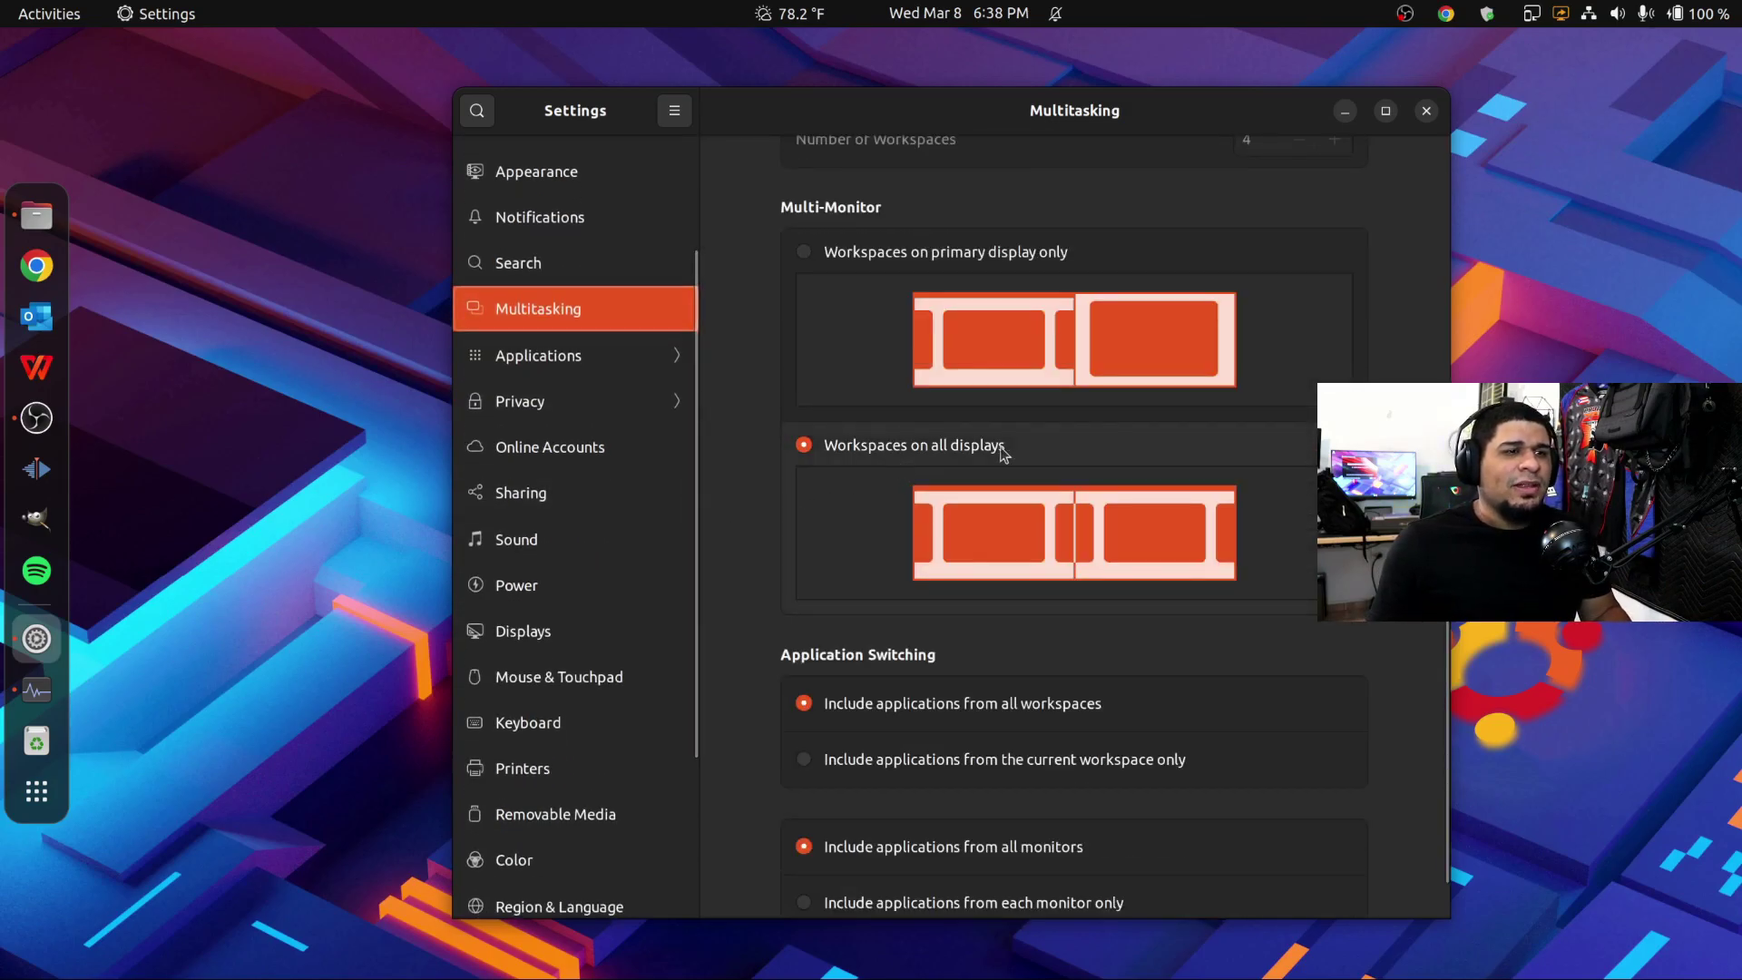
scroll(1005, 454, "up", 8)
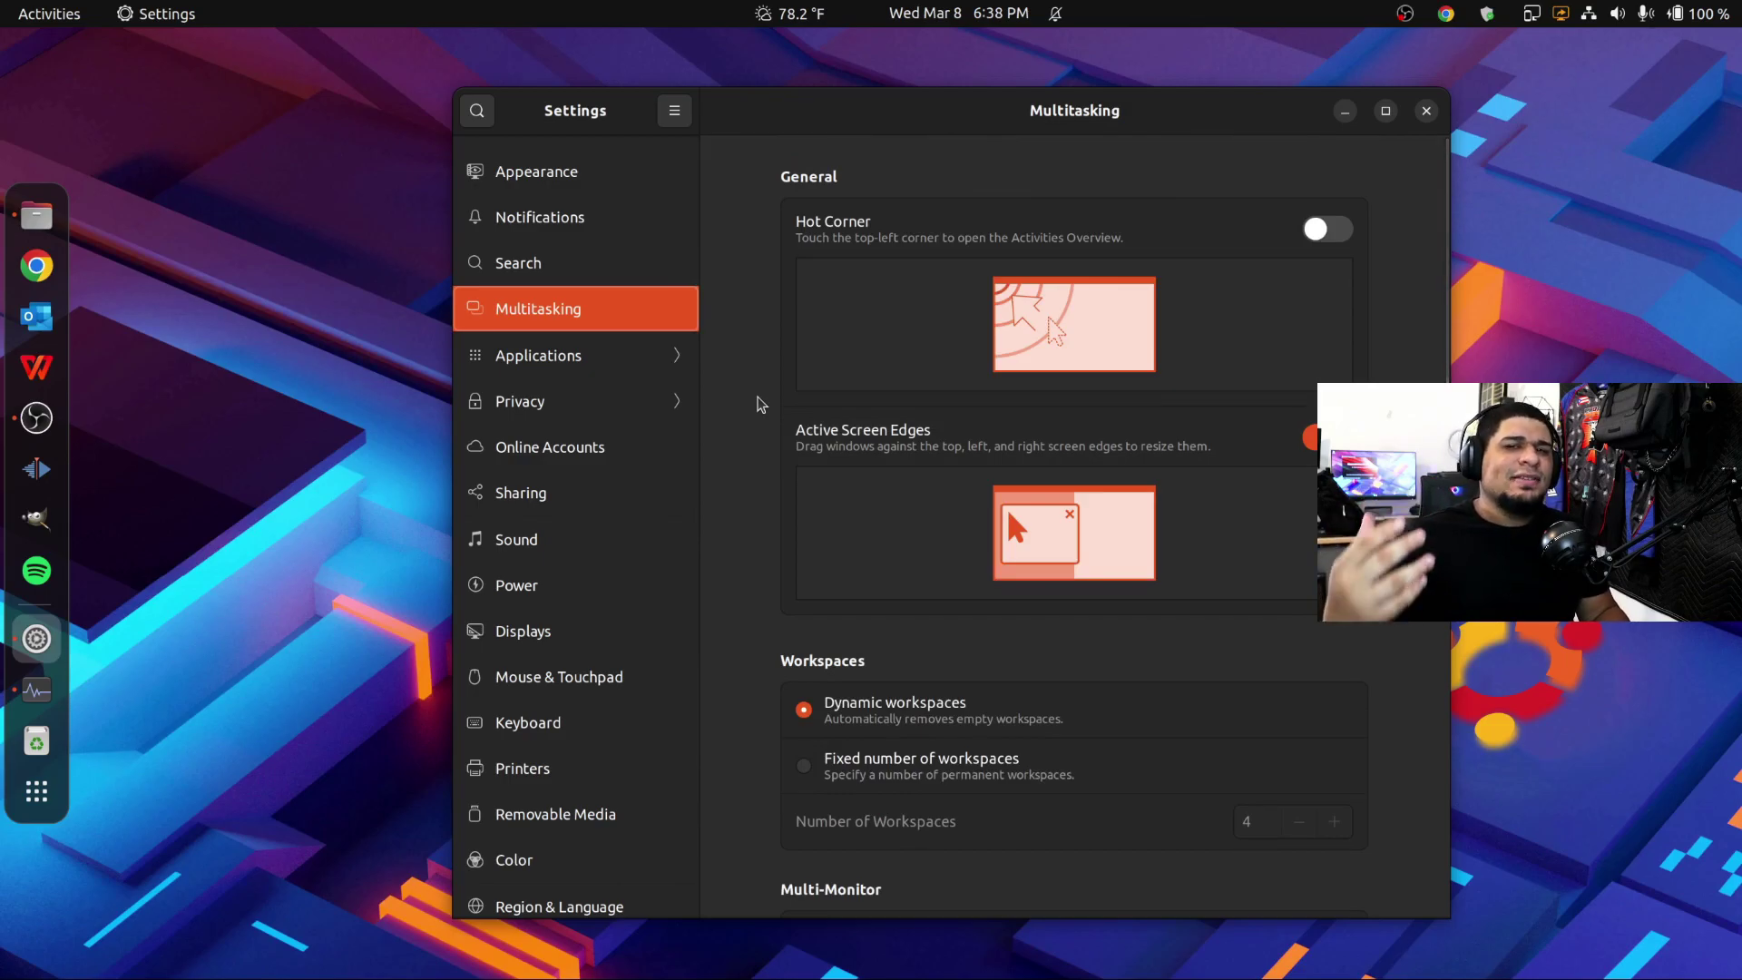
scroll(748, 440, "down", 1)
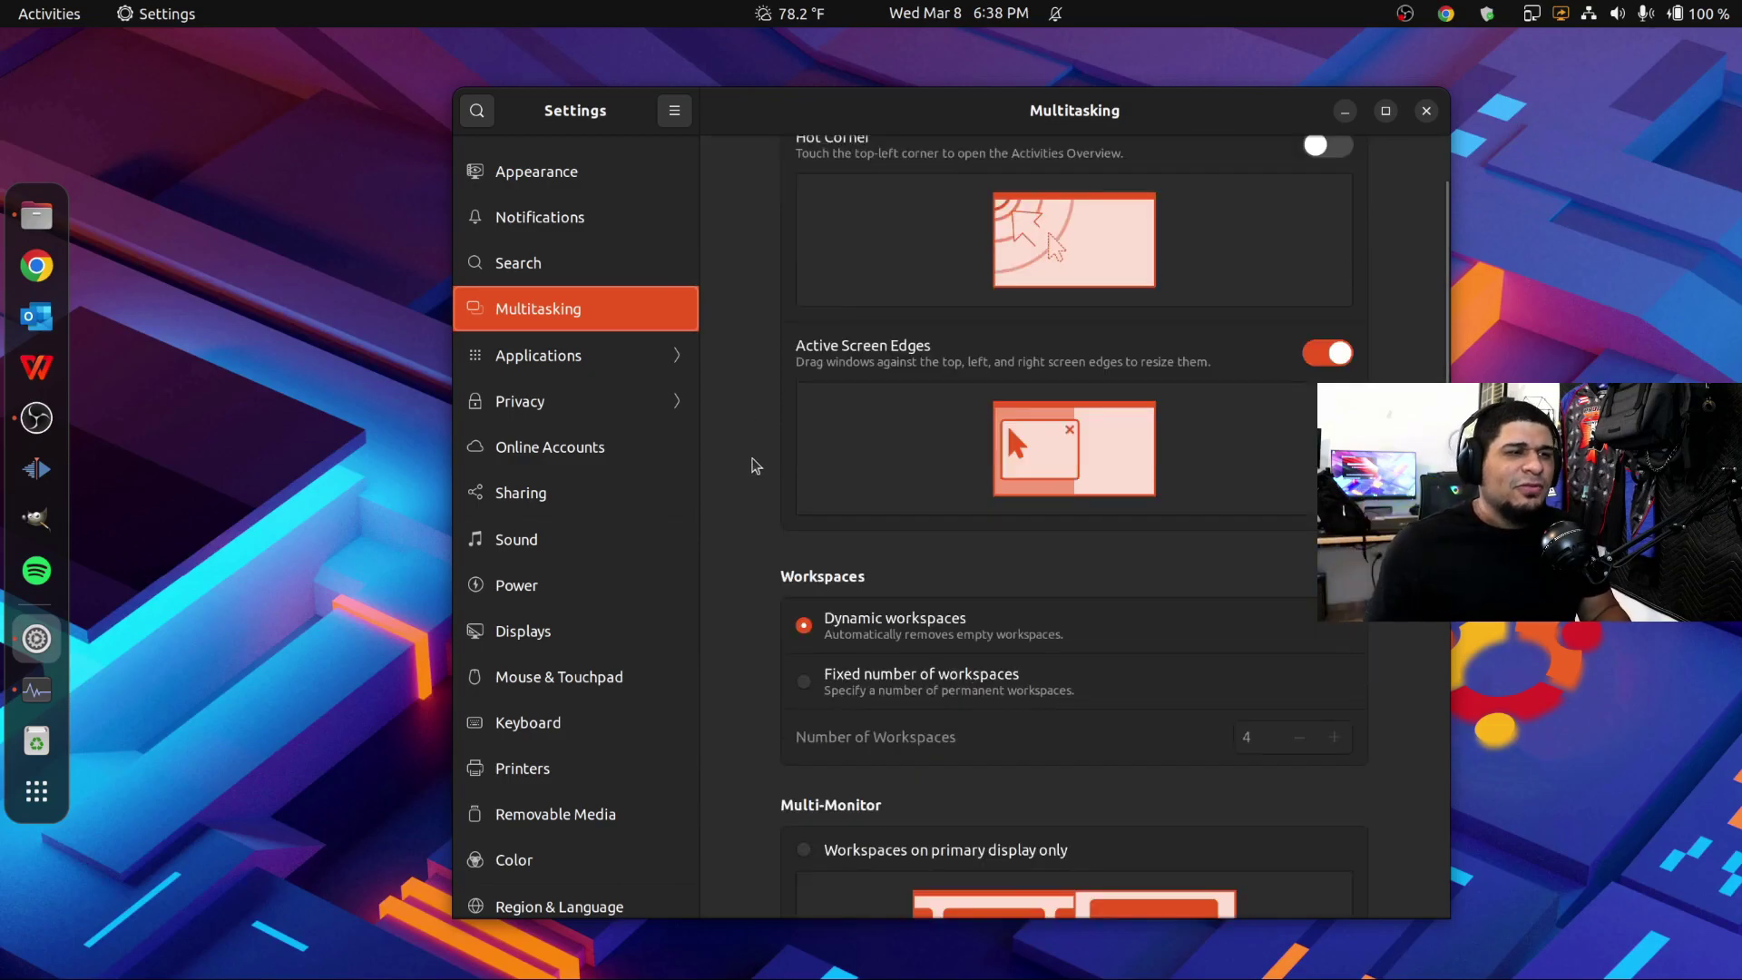
Step: Open the Applications settings and view the options for Advanced Network Configuration, AisleRiot Solitaire, Archive Manager and Google Chrome
left_click(617, 369)
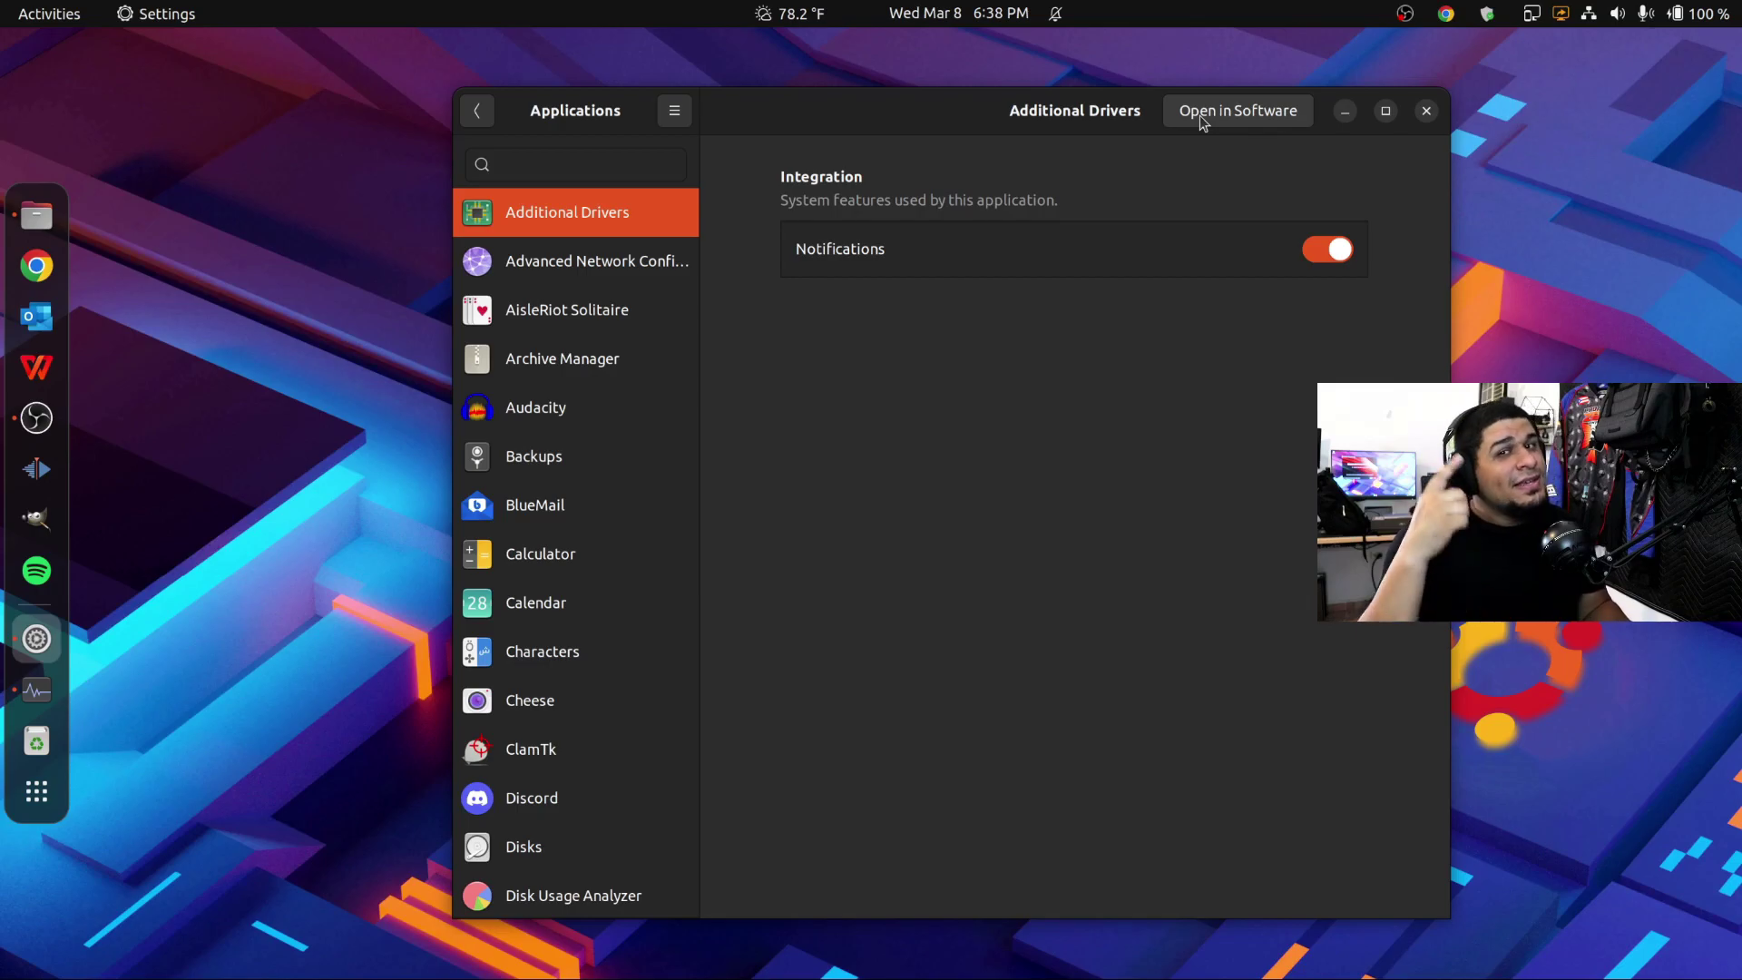
left_click(500, 270)
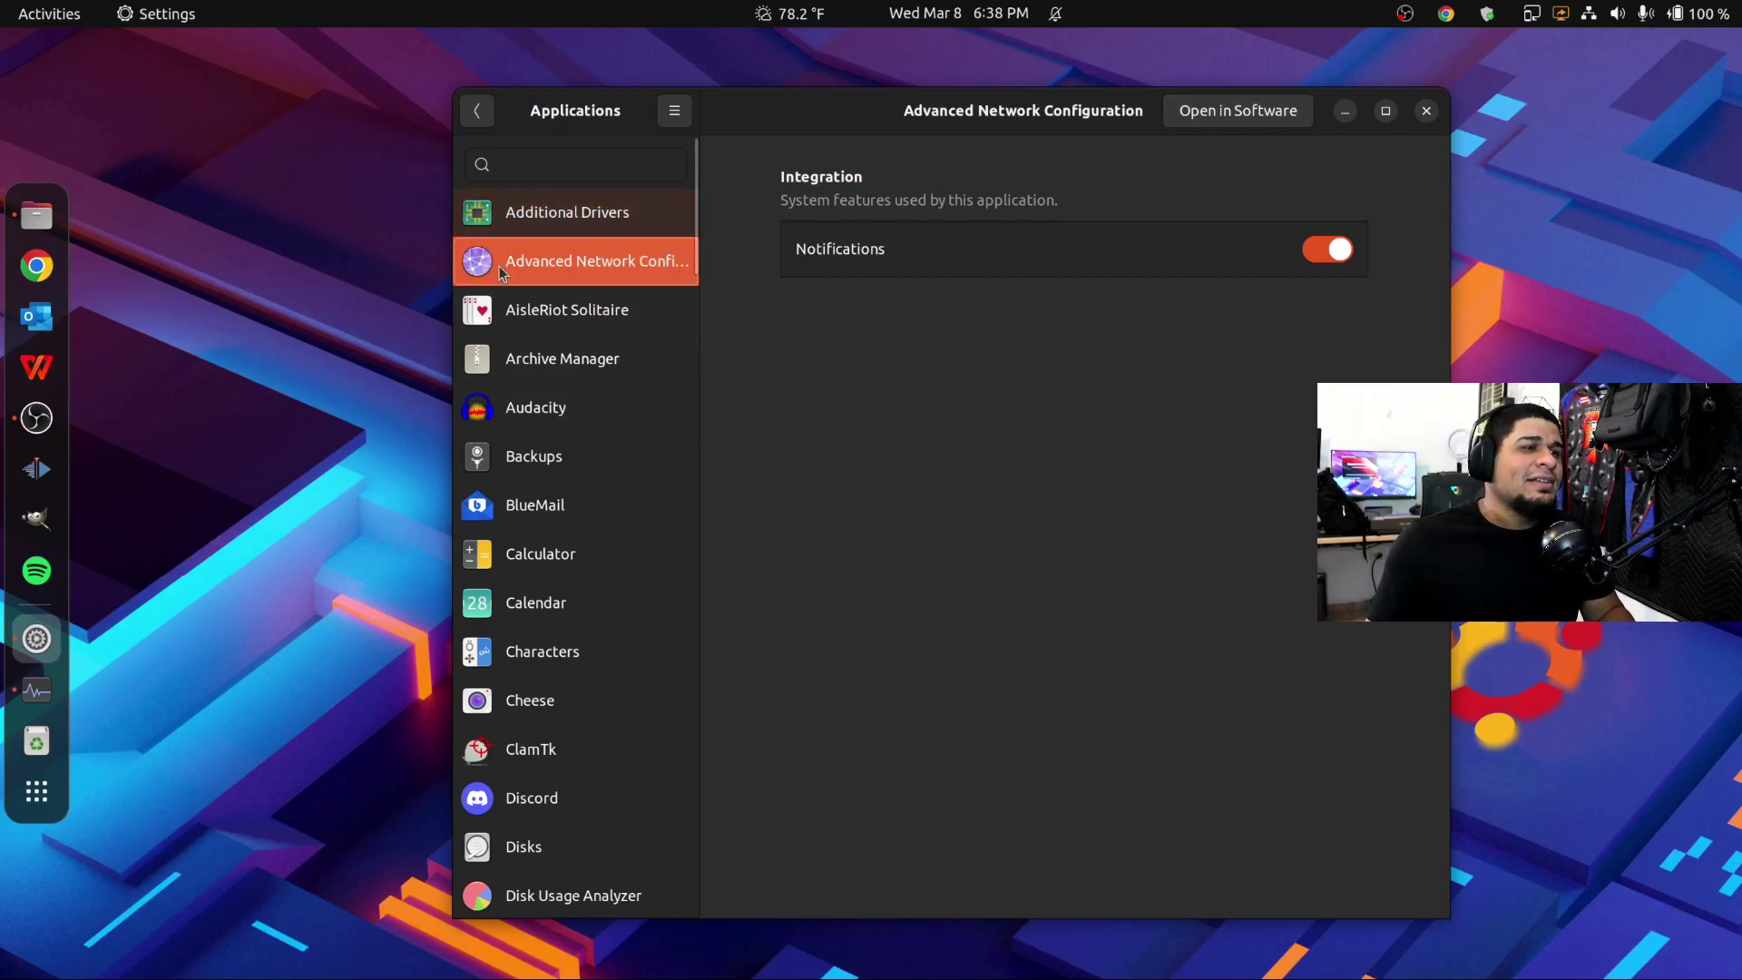
left_click(603, 309)
left_click(606, 369)
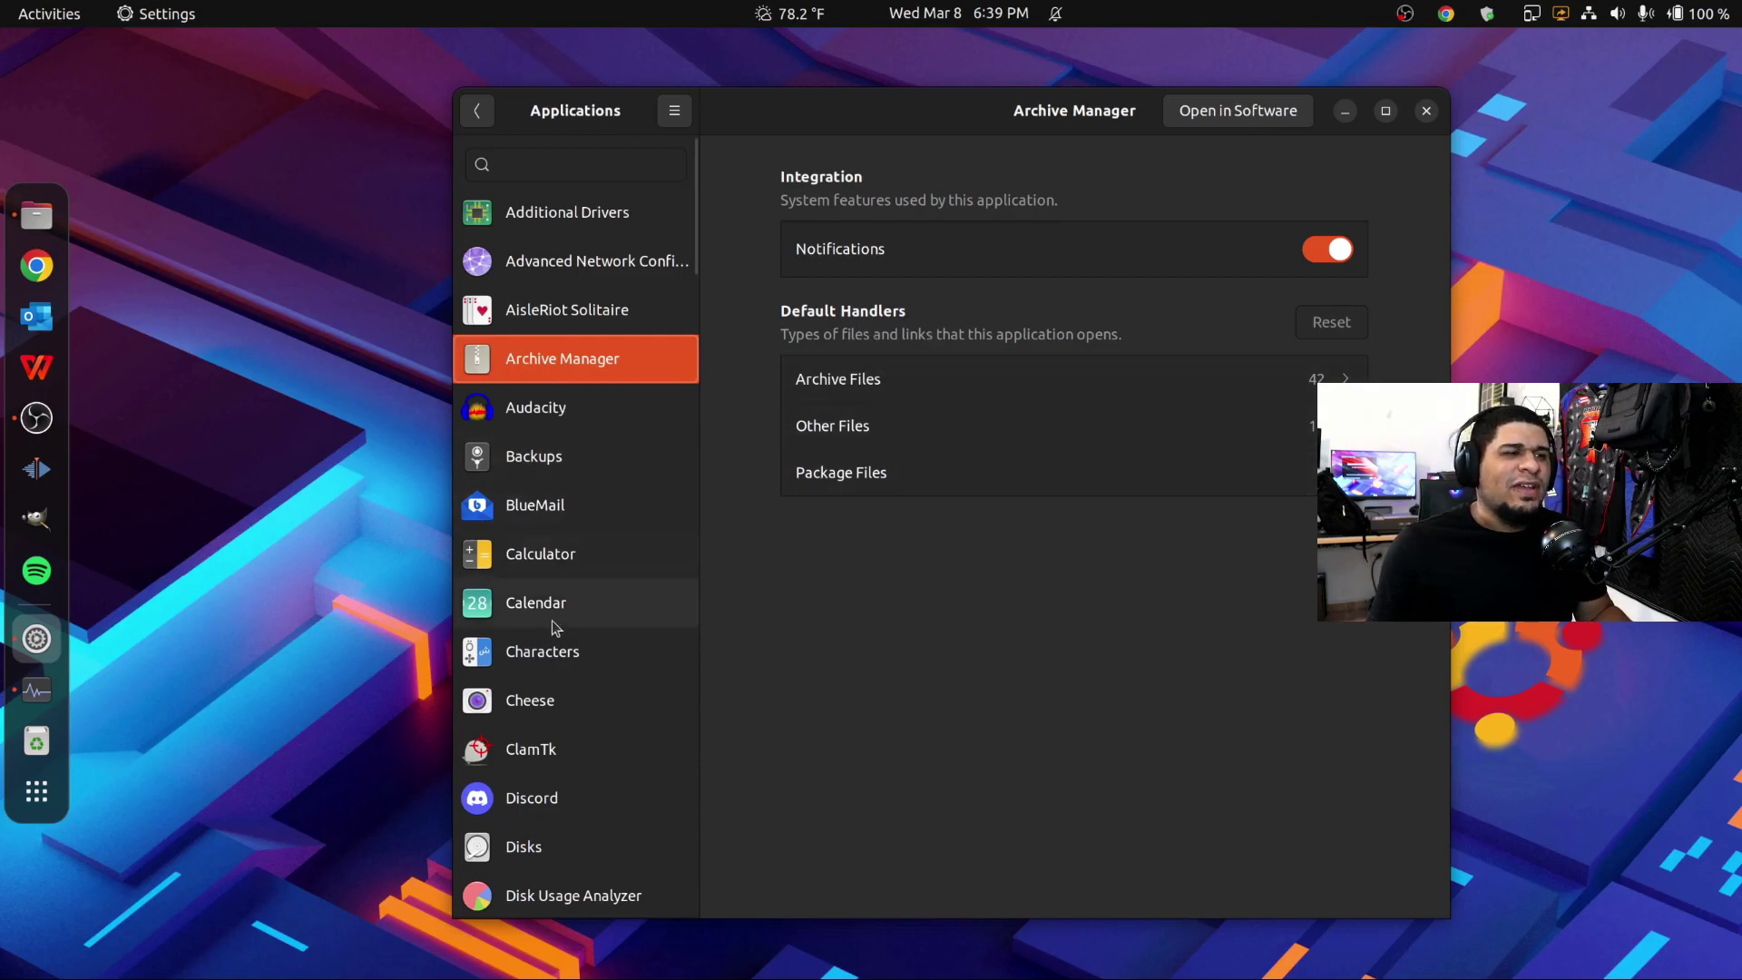
scroll(548, 621, "down", 10)
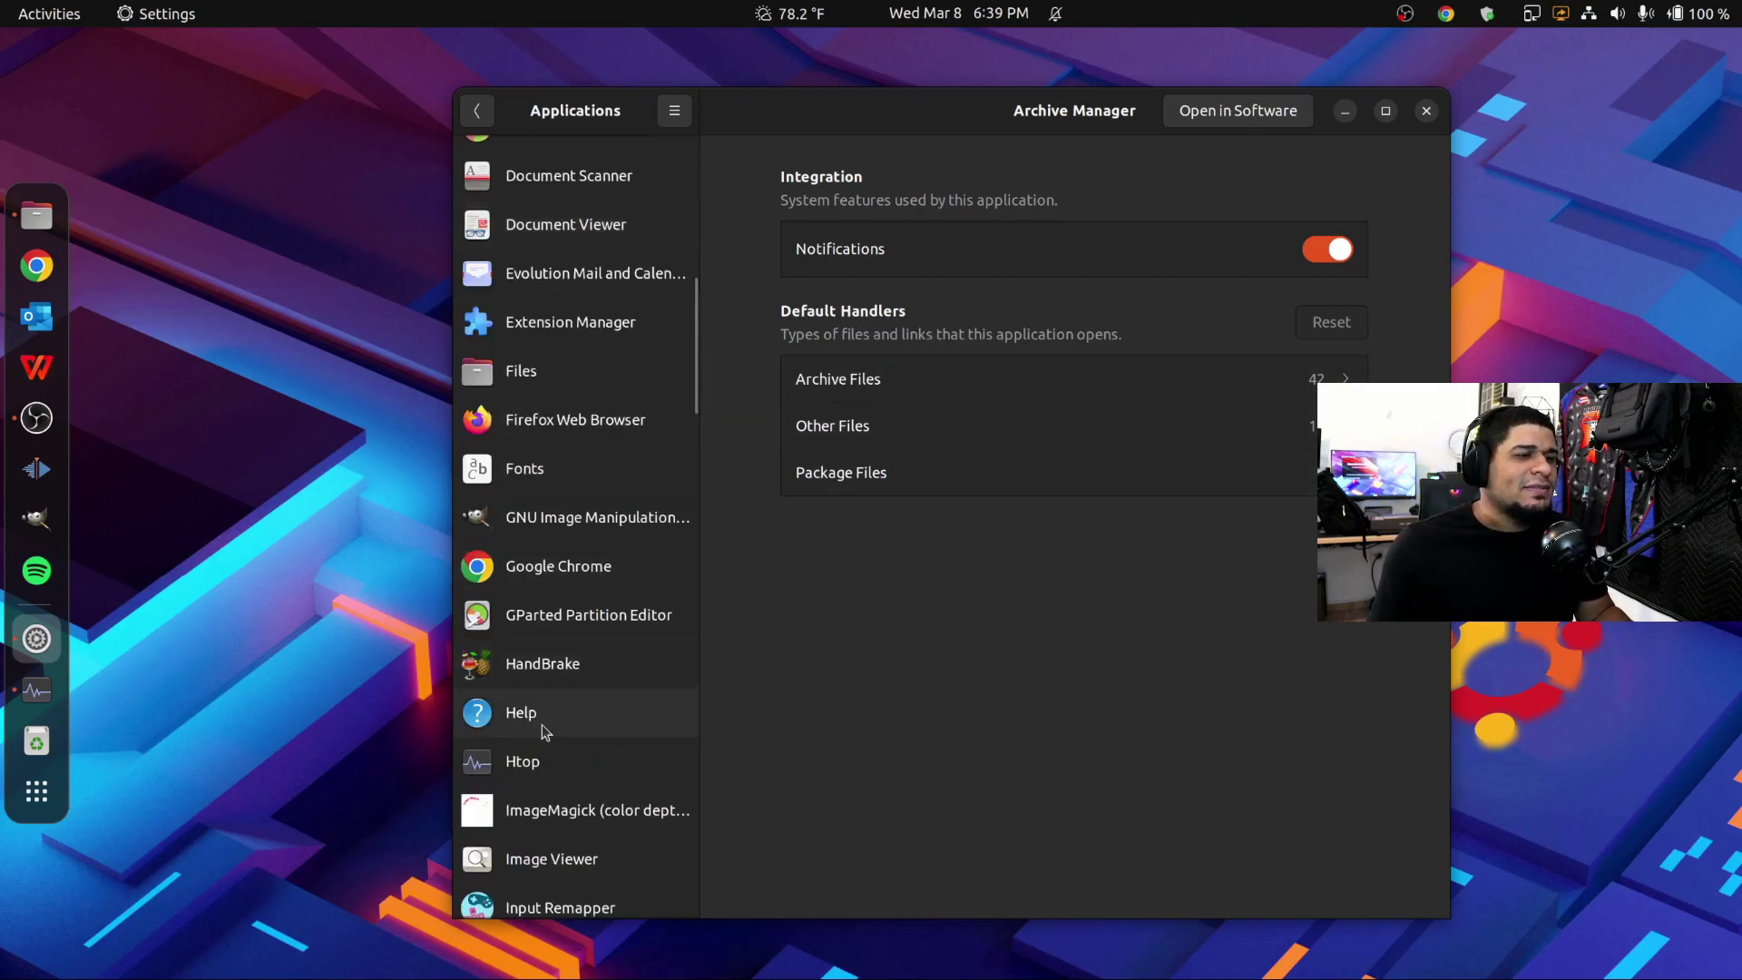
left_click(568, 585)
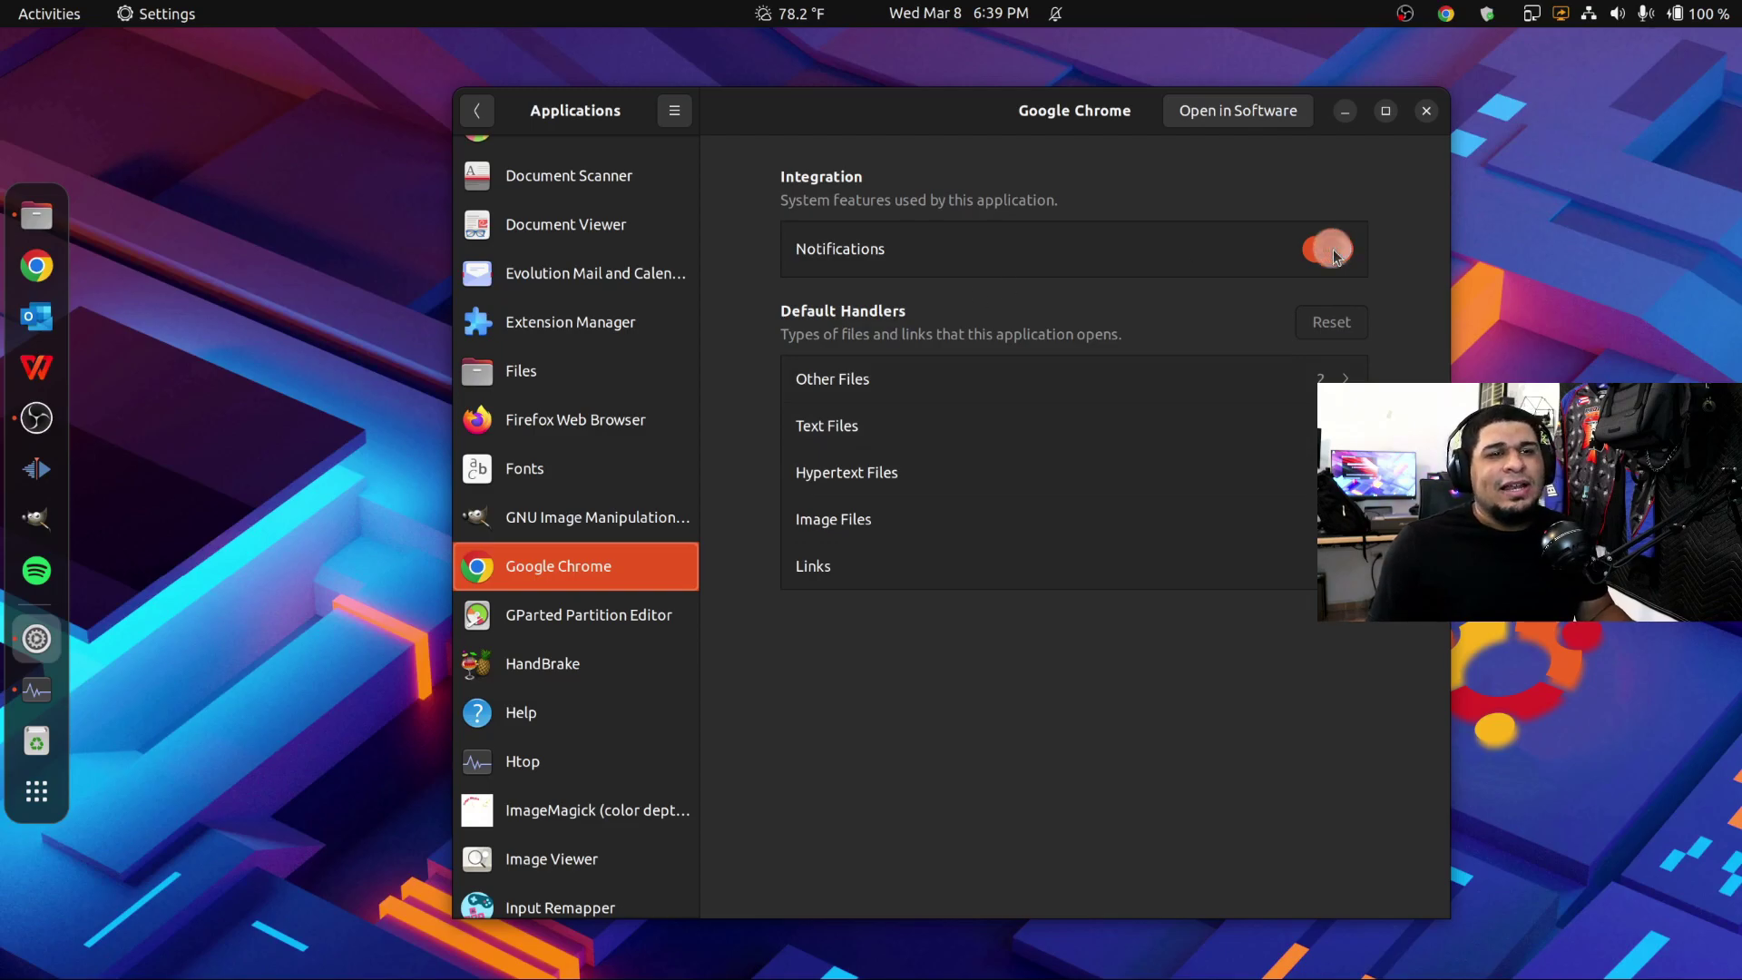
Step: View the GParted Partition Editor entry and examine HandBrake's permissions, integration, default handlers and storage usage
scroll(508, 653, "down", 5)
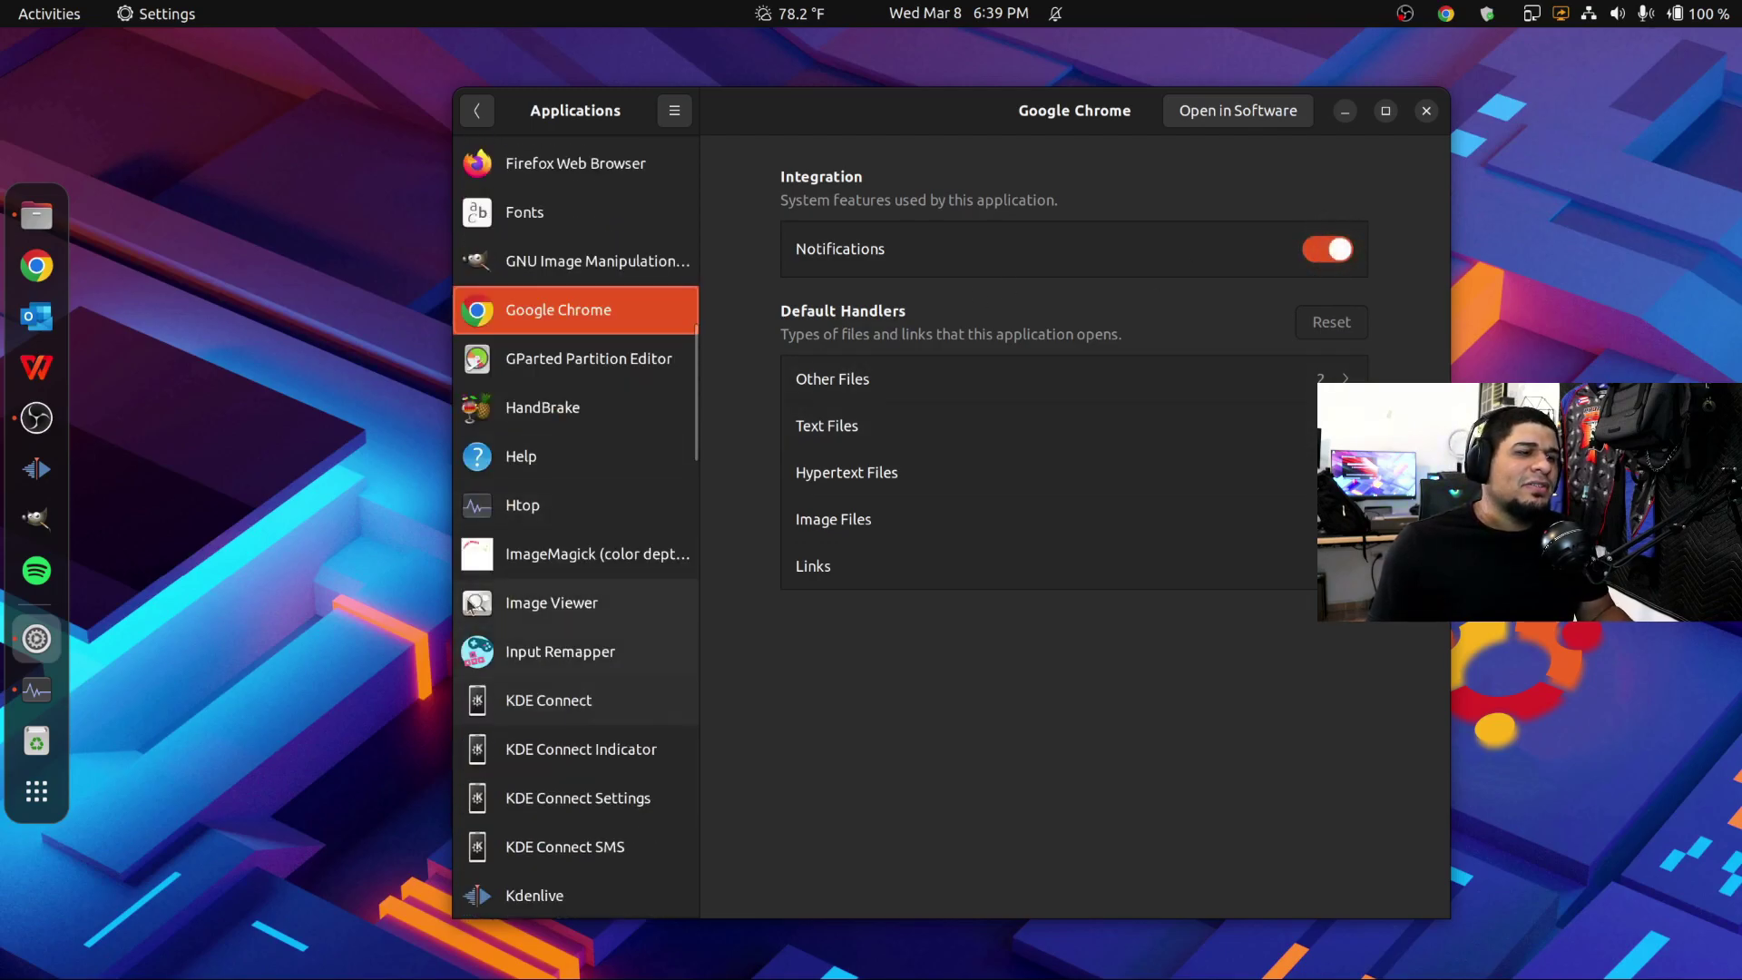
left_click(595, 358)
left_click(513, 426)
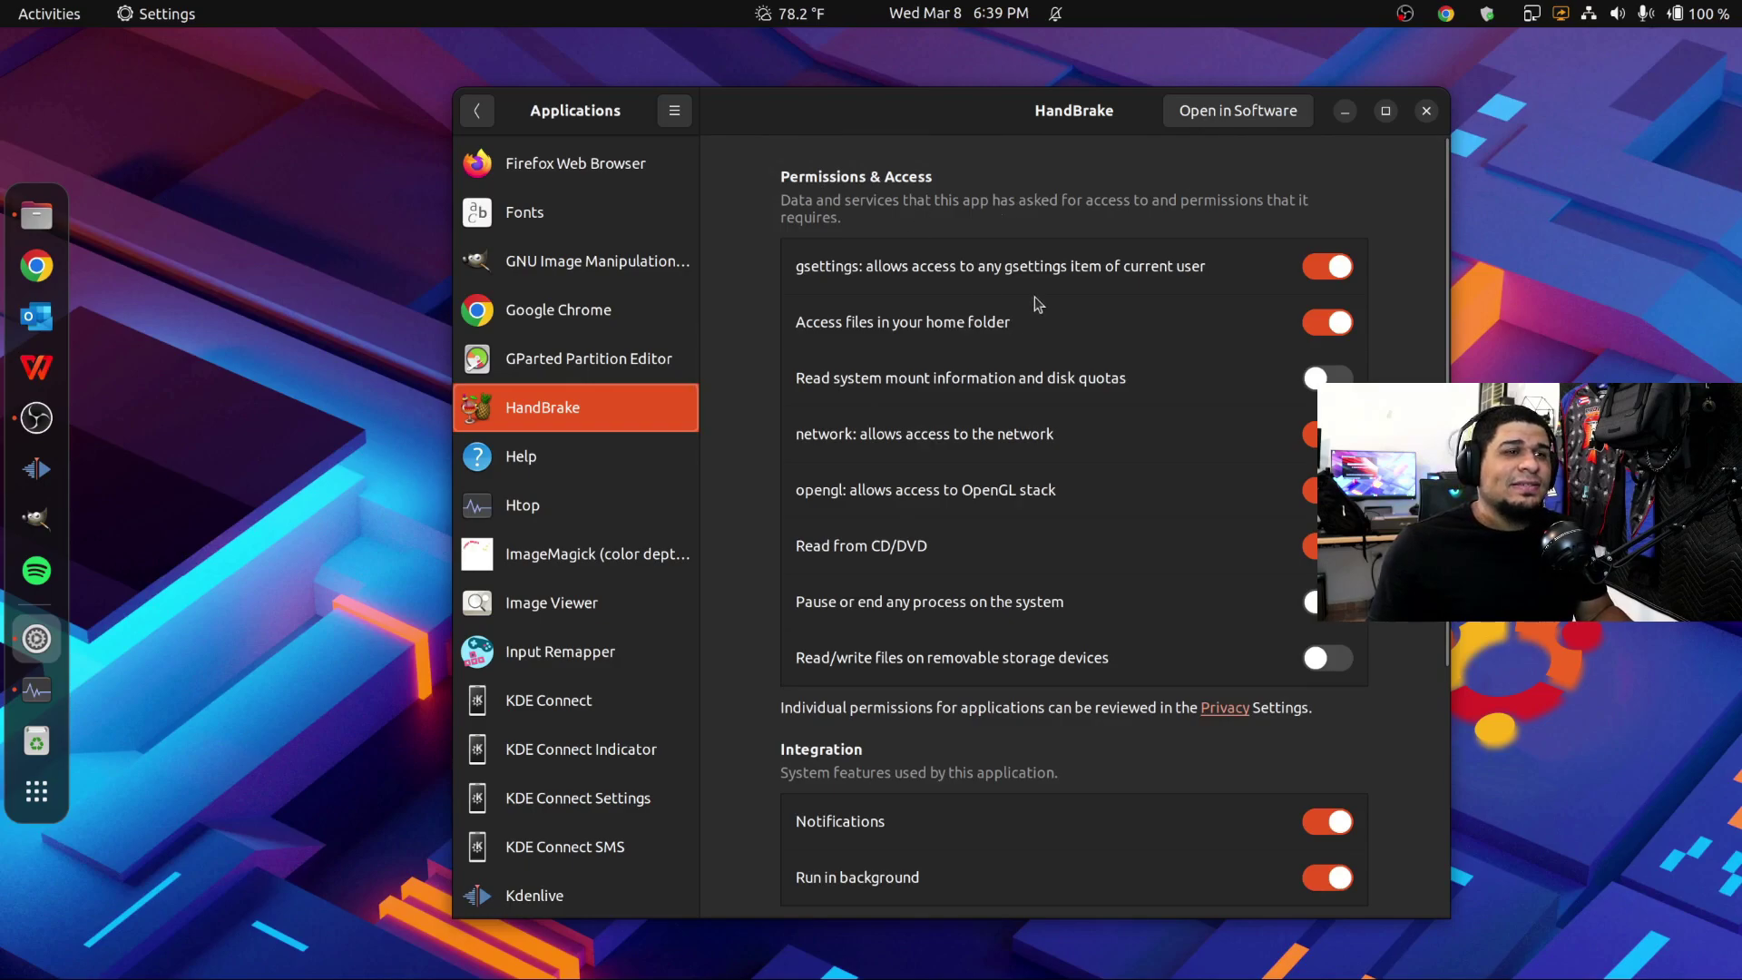
scroll(1038, 305, "down", 5)
scroll(1108, 400, "up", 5)
scroll(1141, 366, "down", 5)
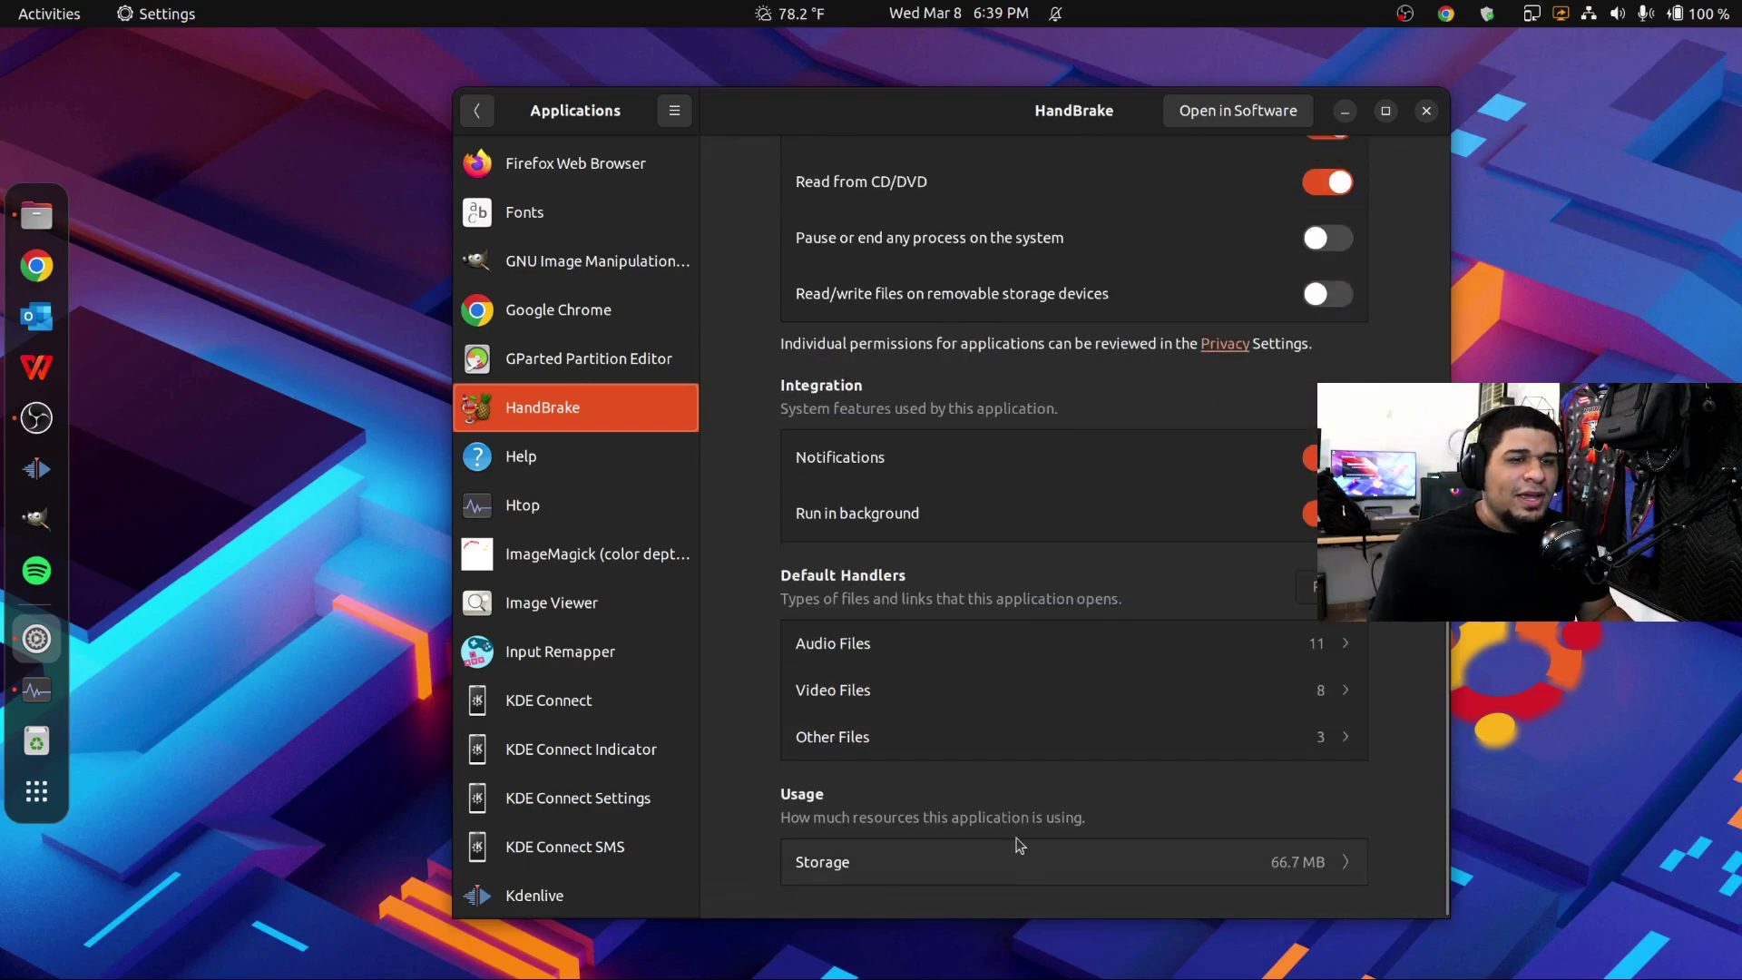
scroll(1057, 759, "up", 5)
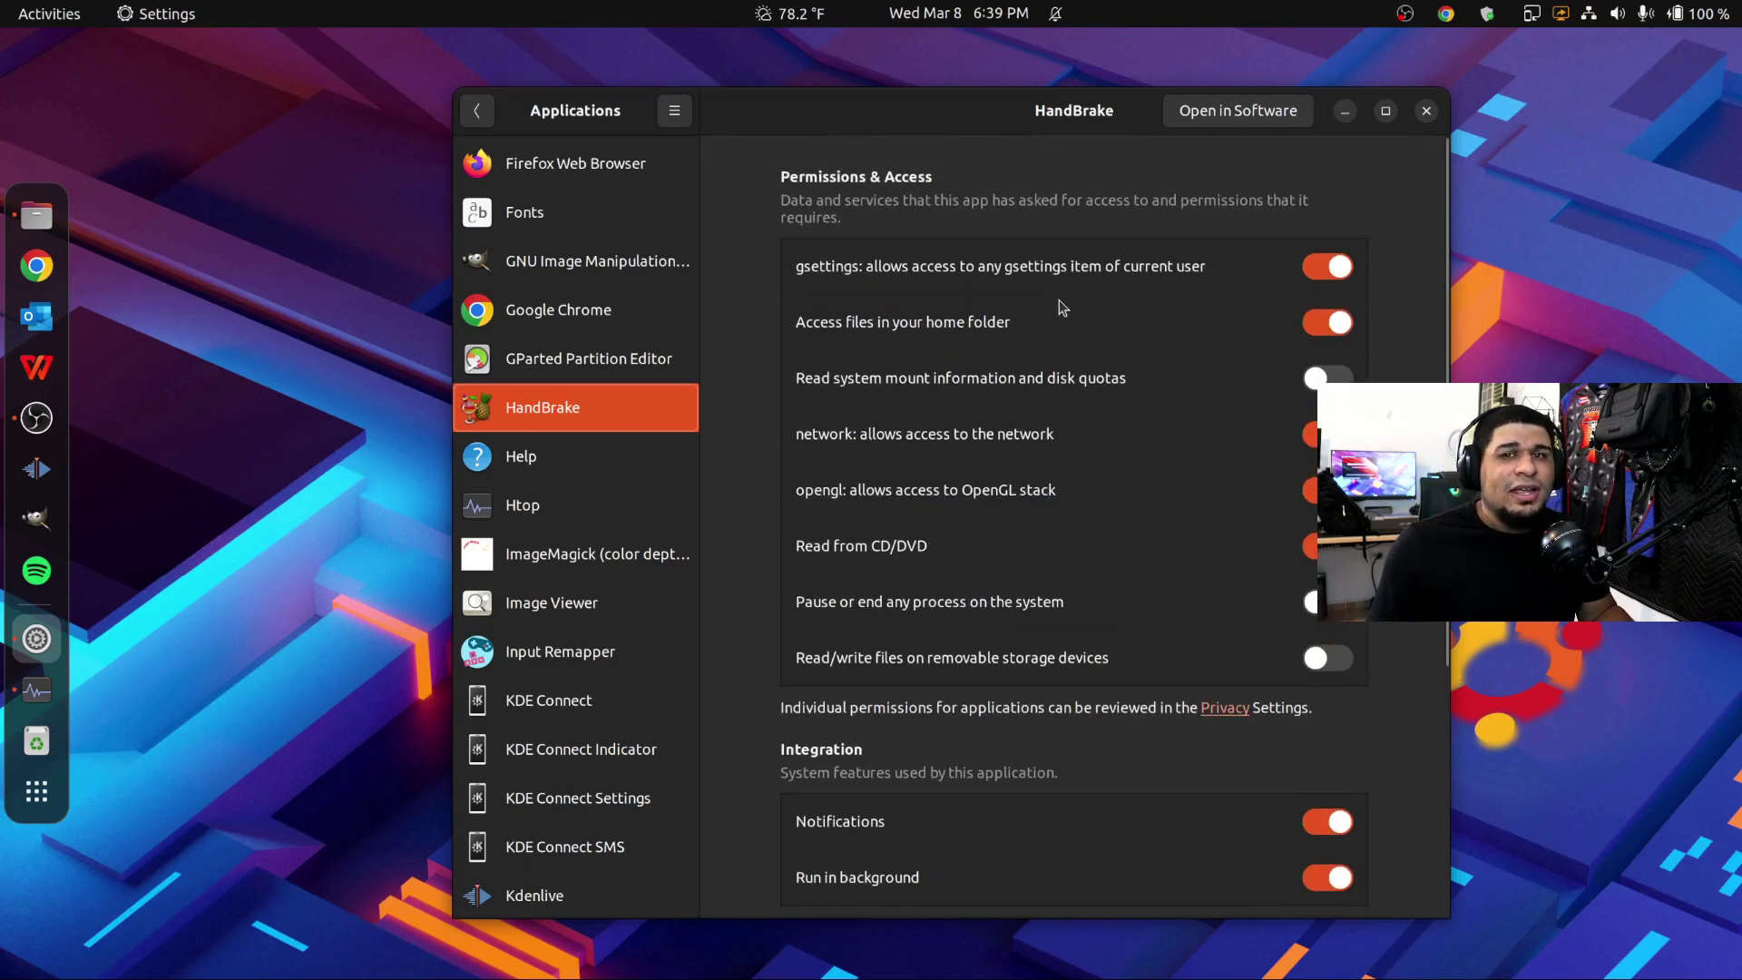
Step: View the application options for Help, KDE Connect and LibreOffice Calc, and look through the rest of the application list
left_click(617, 458)
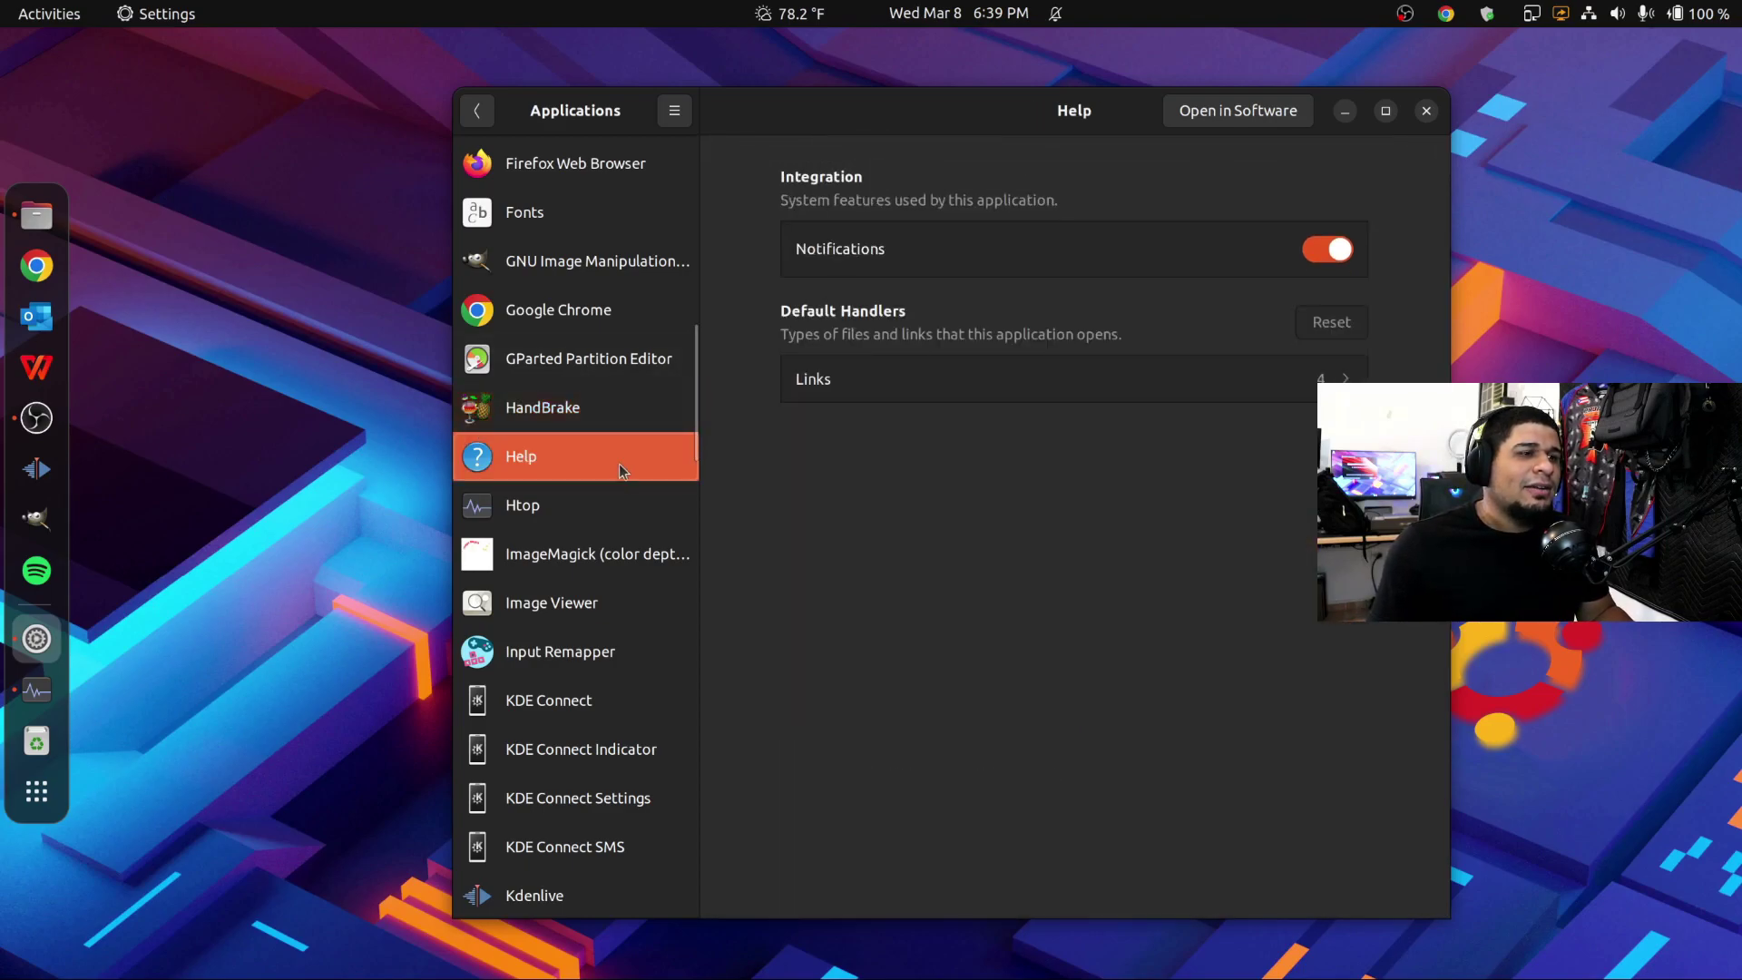
scroll(649, 576, "down", 3)
left_click(650, 535)
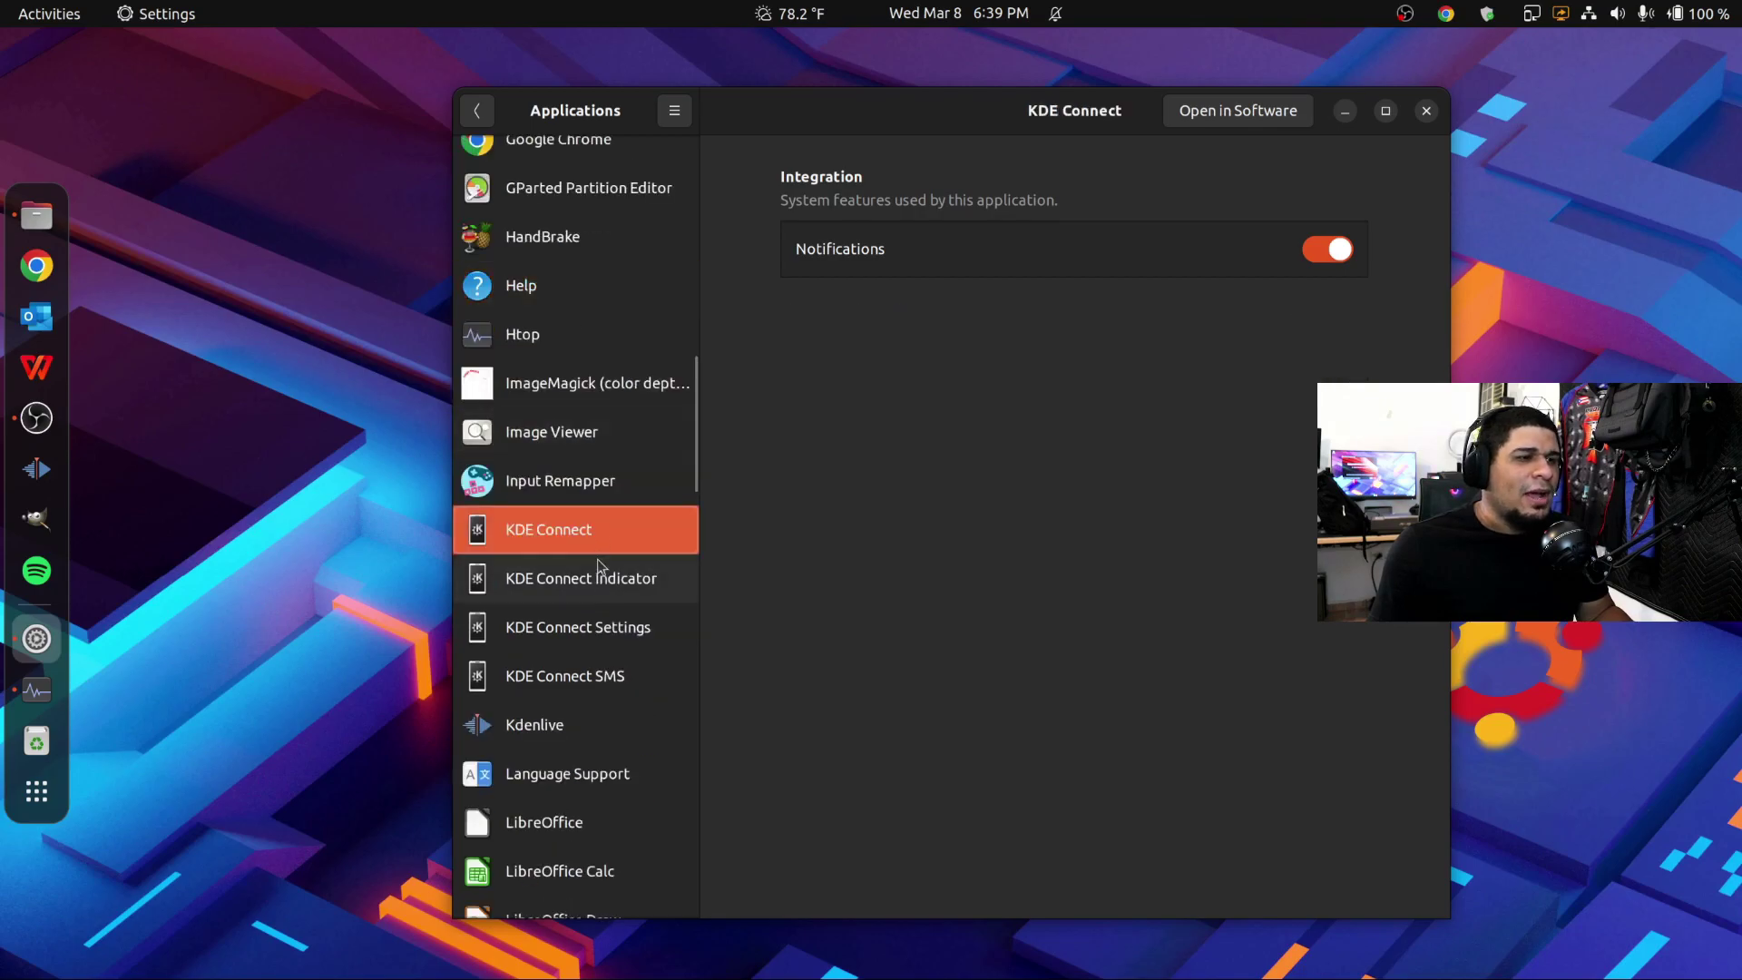
scroll(616, 590, "down", 6)
left_click(590, 530)
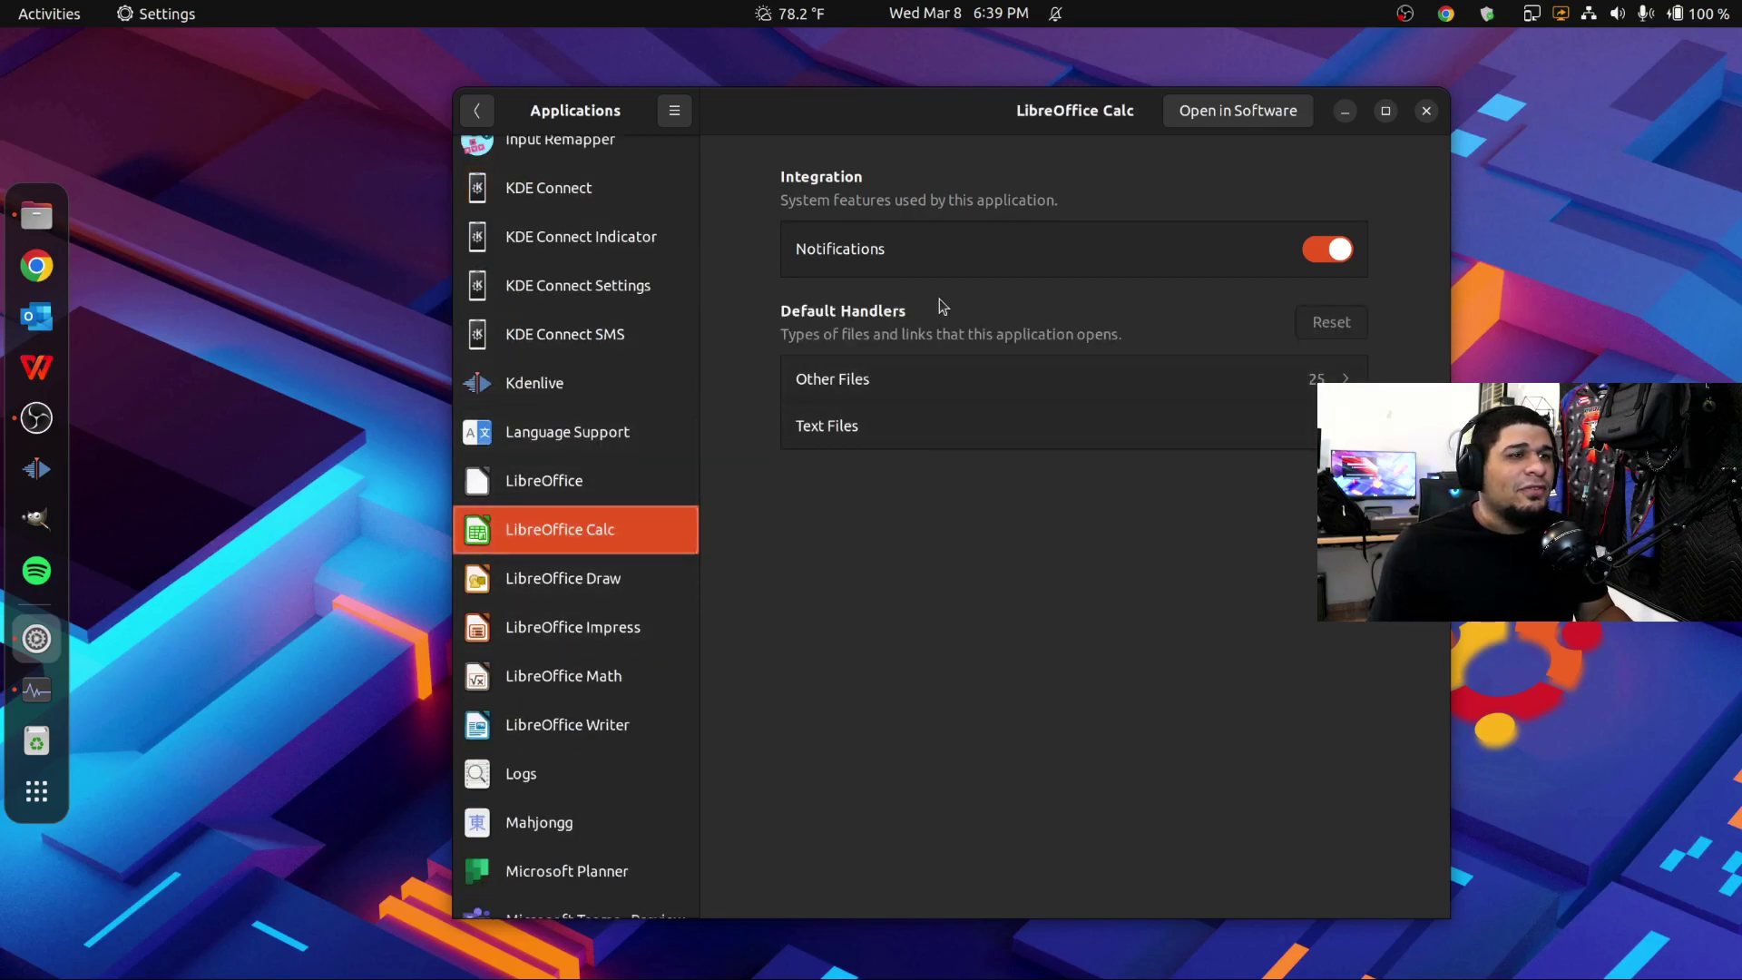
scroll(584, 634, "down", 10)
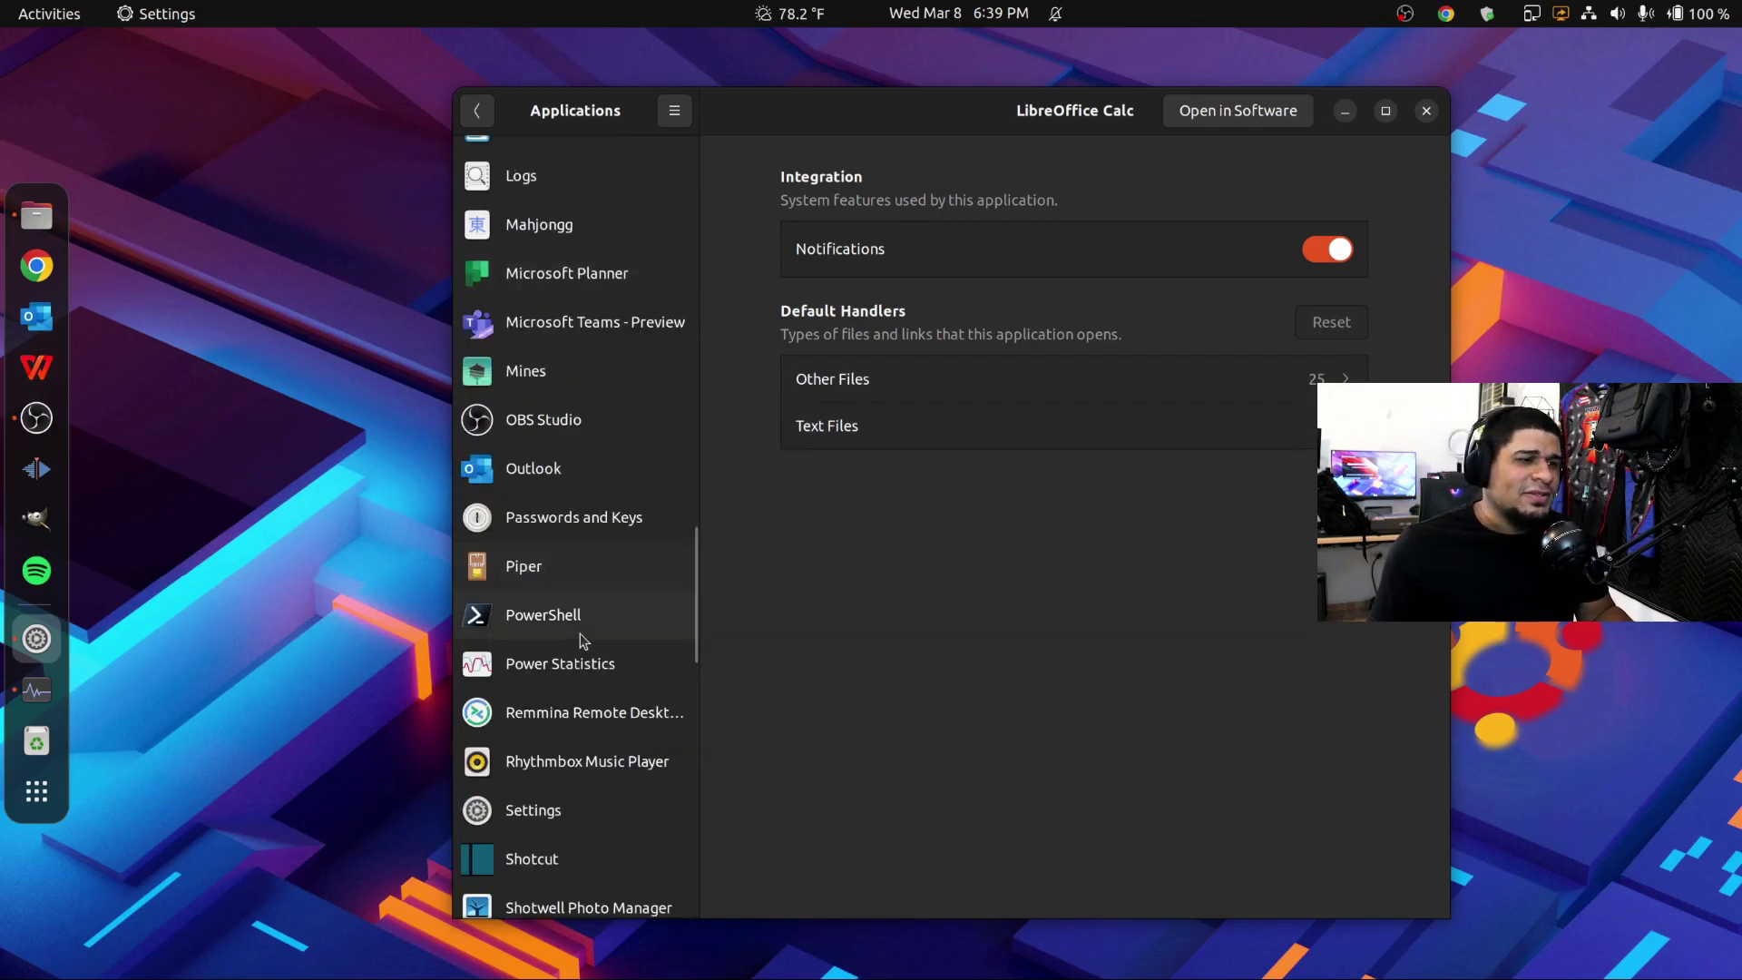
scroll(606, 552, "up", 8)
scroll(606, 551, "up", 10)
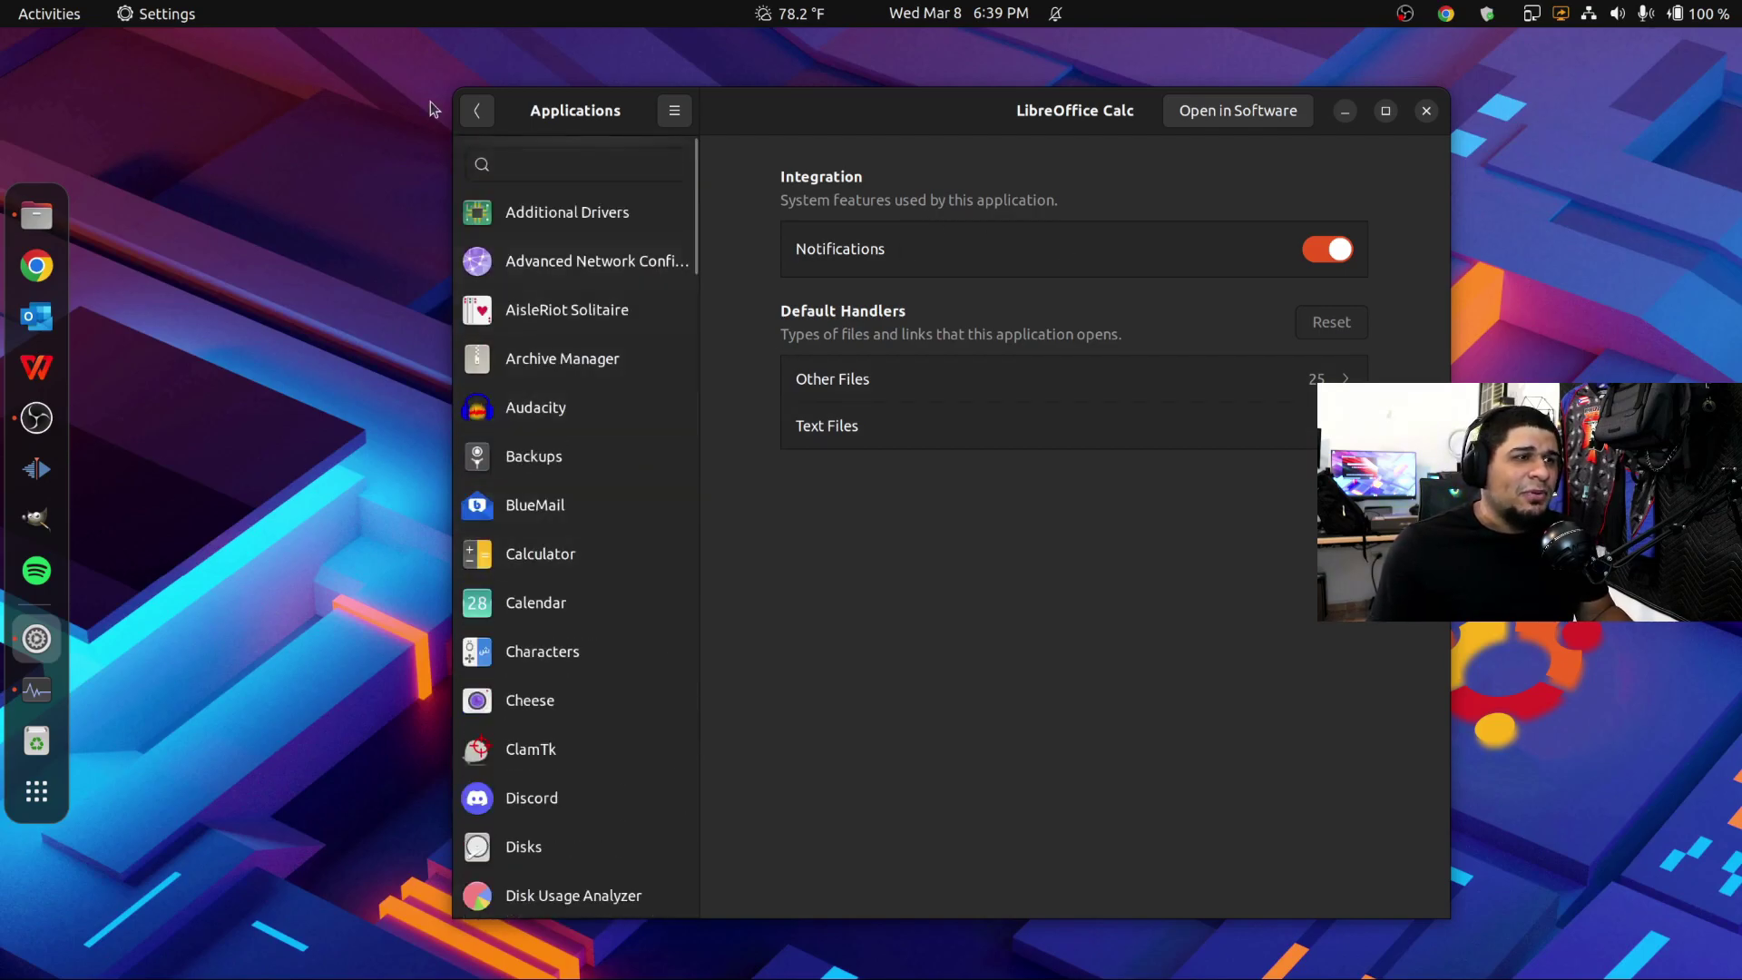
Step: Open the Privacy settings and view the Connectivity, Location Services, Thunderbolt and File History & Trash pages
left_click(478, 125)
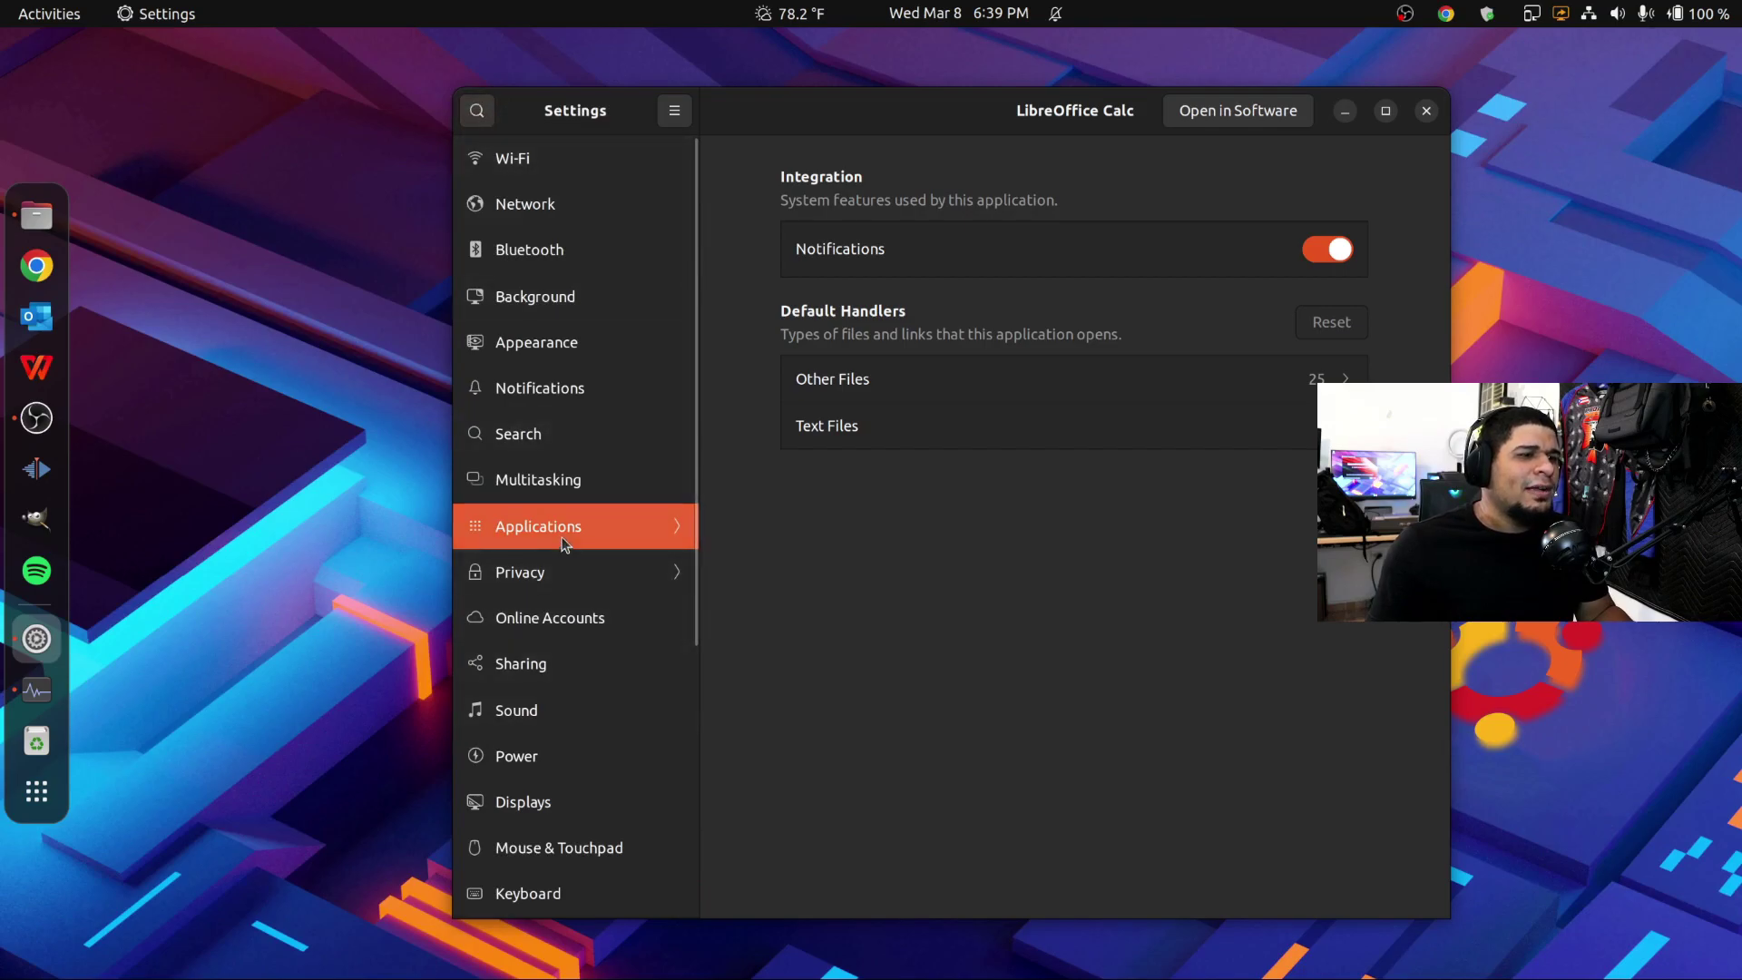
left_click(561, 586)
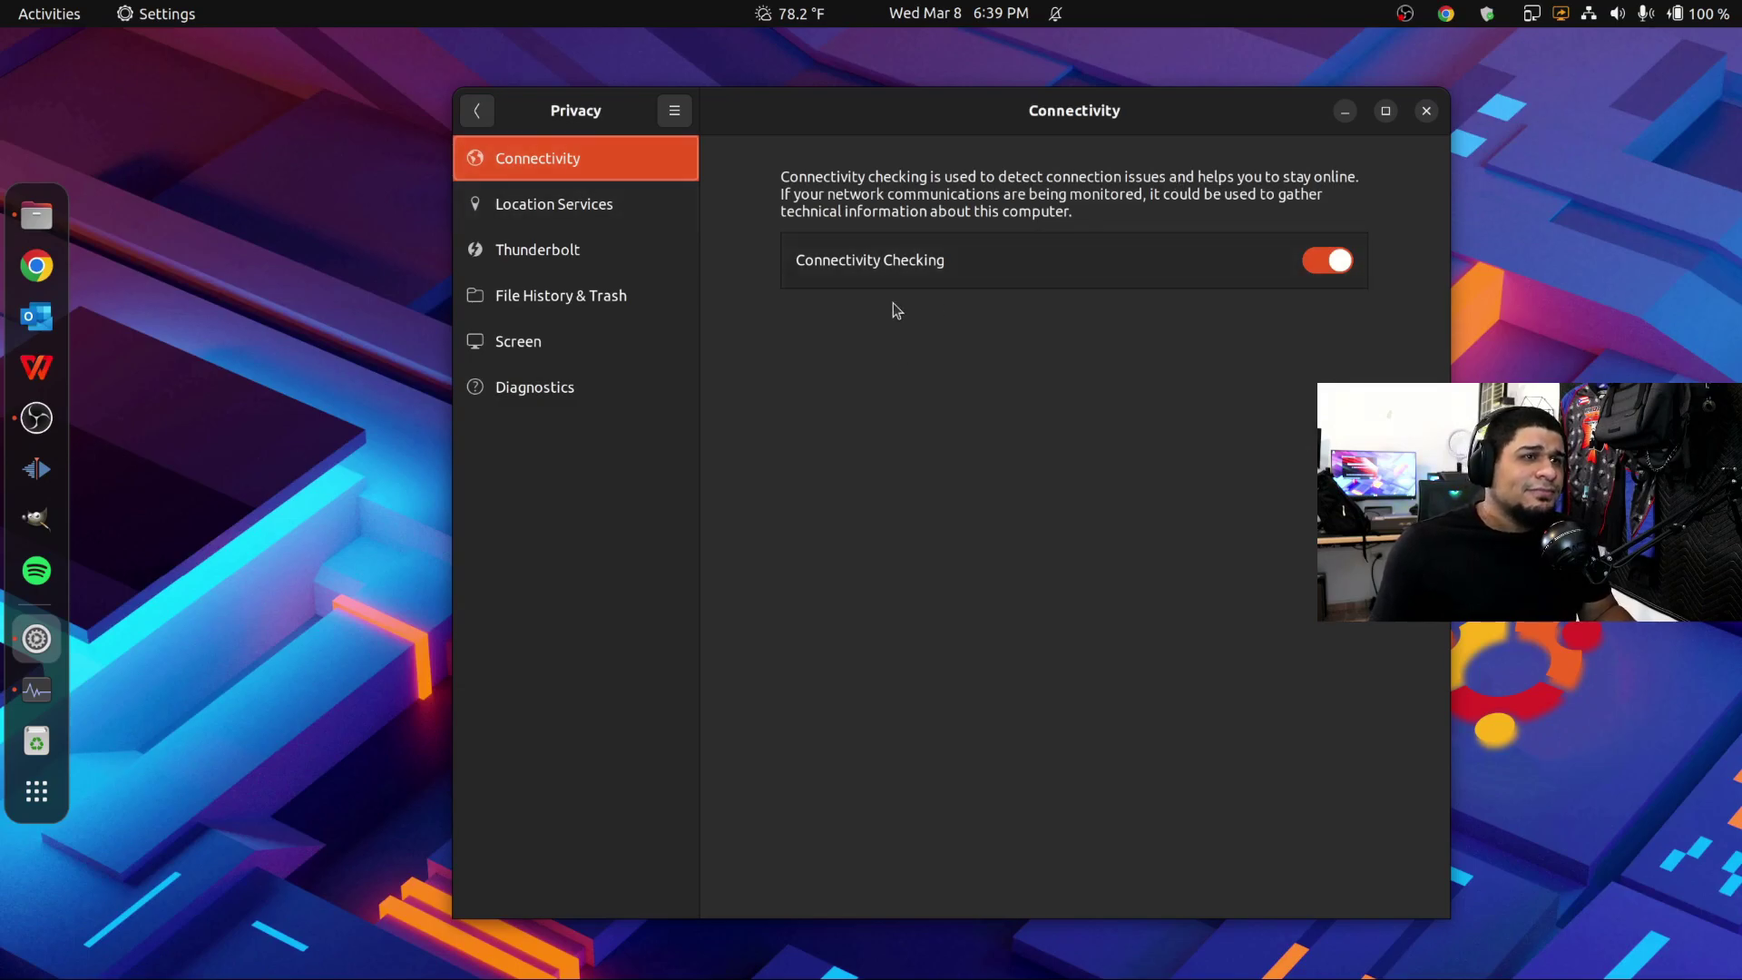
left_click(649, 223)
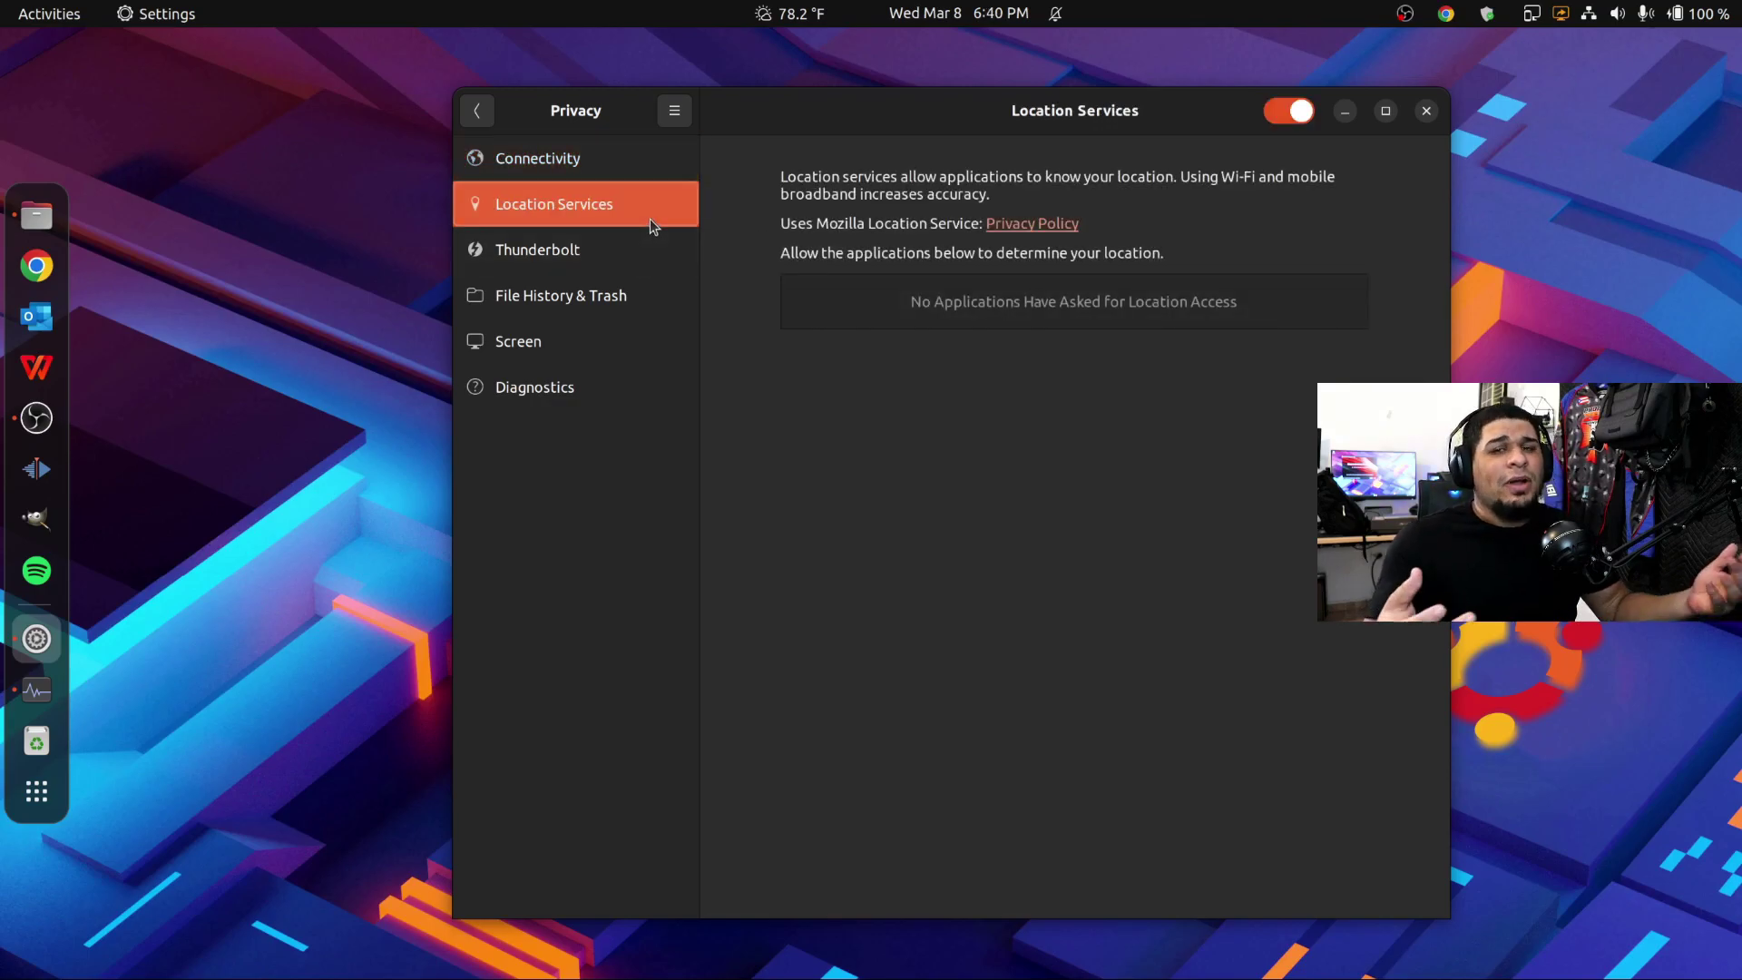
left_click(556, 253)
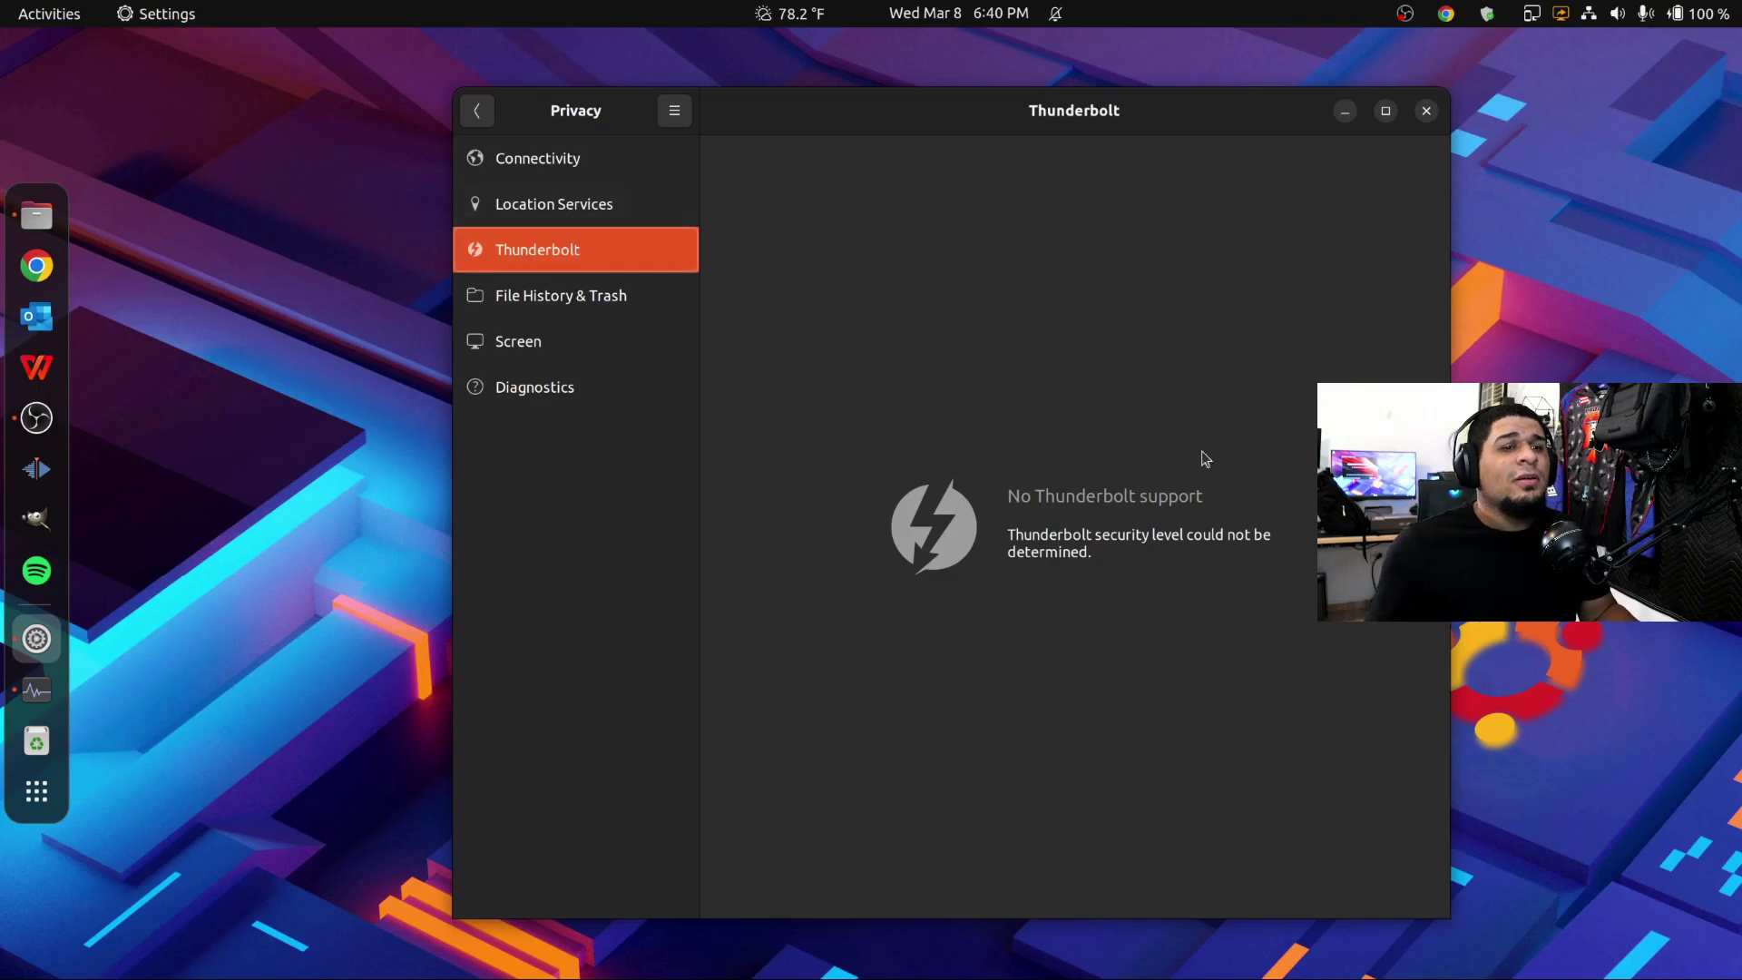
left_click(608, 309)
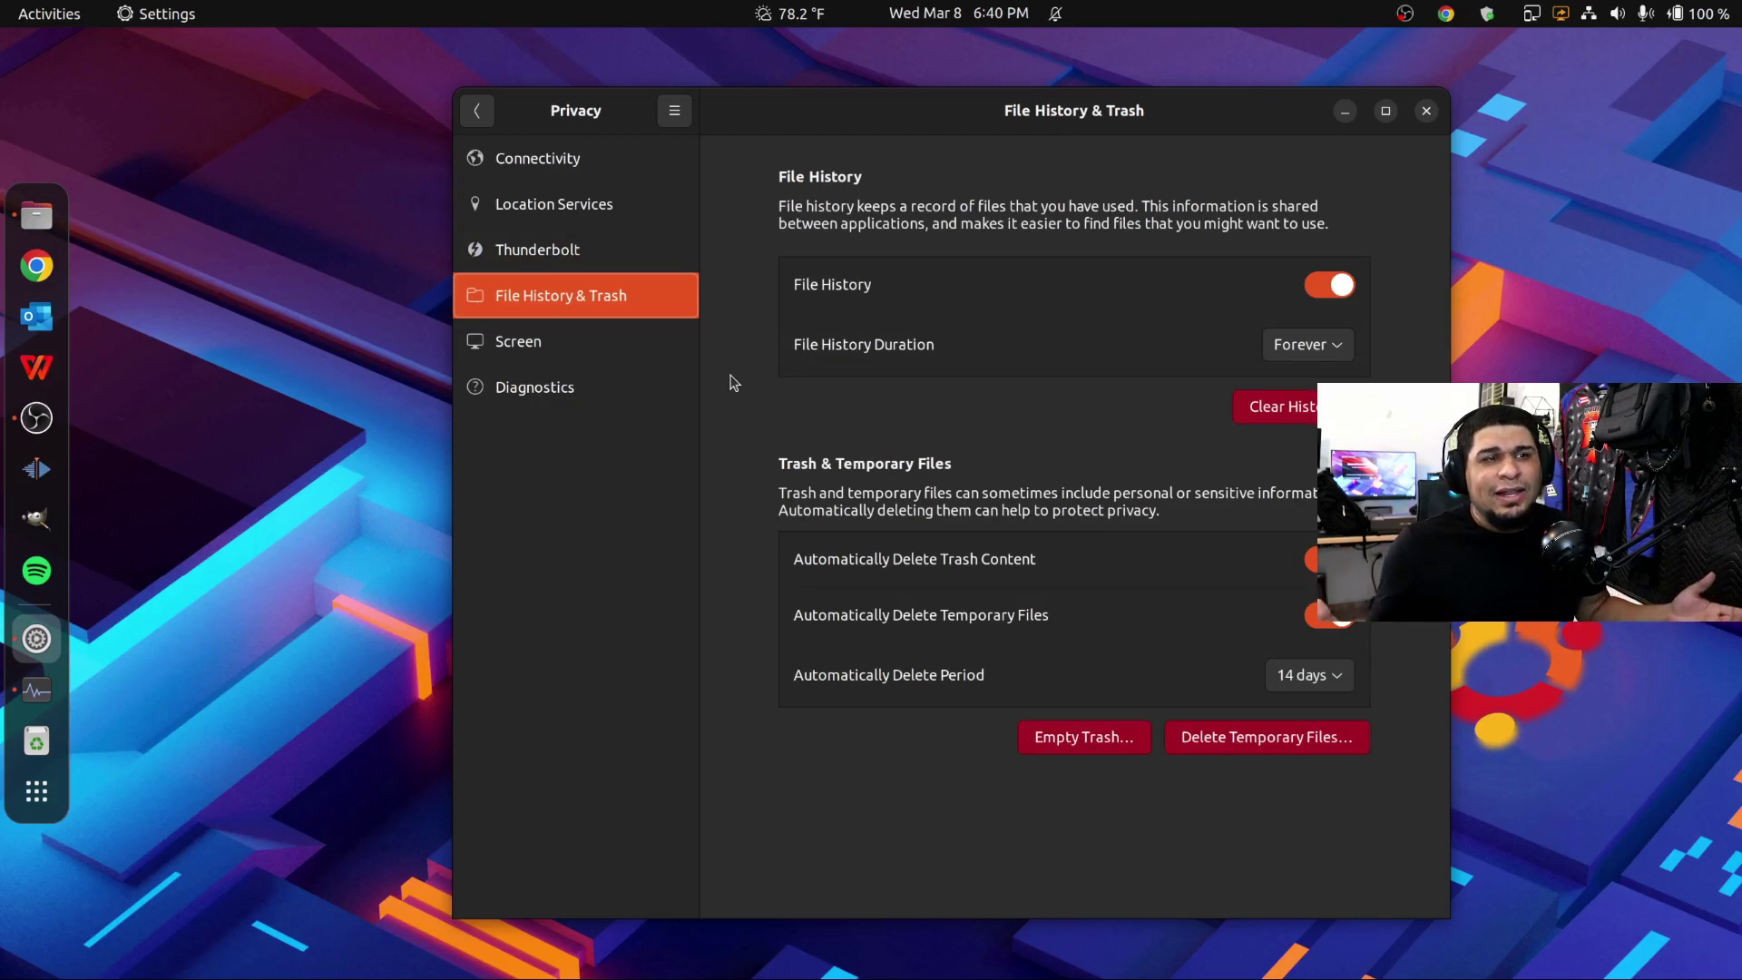
Step: Open the Trash folder, permanently delete all its items and close the file window
left_click(37, 742)
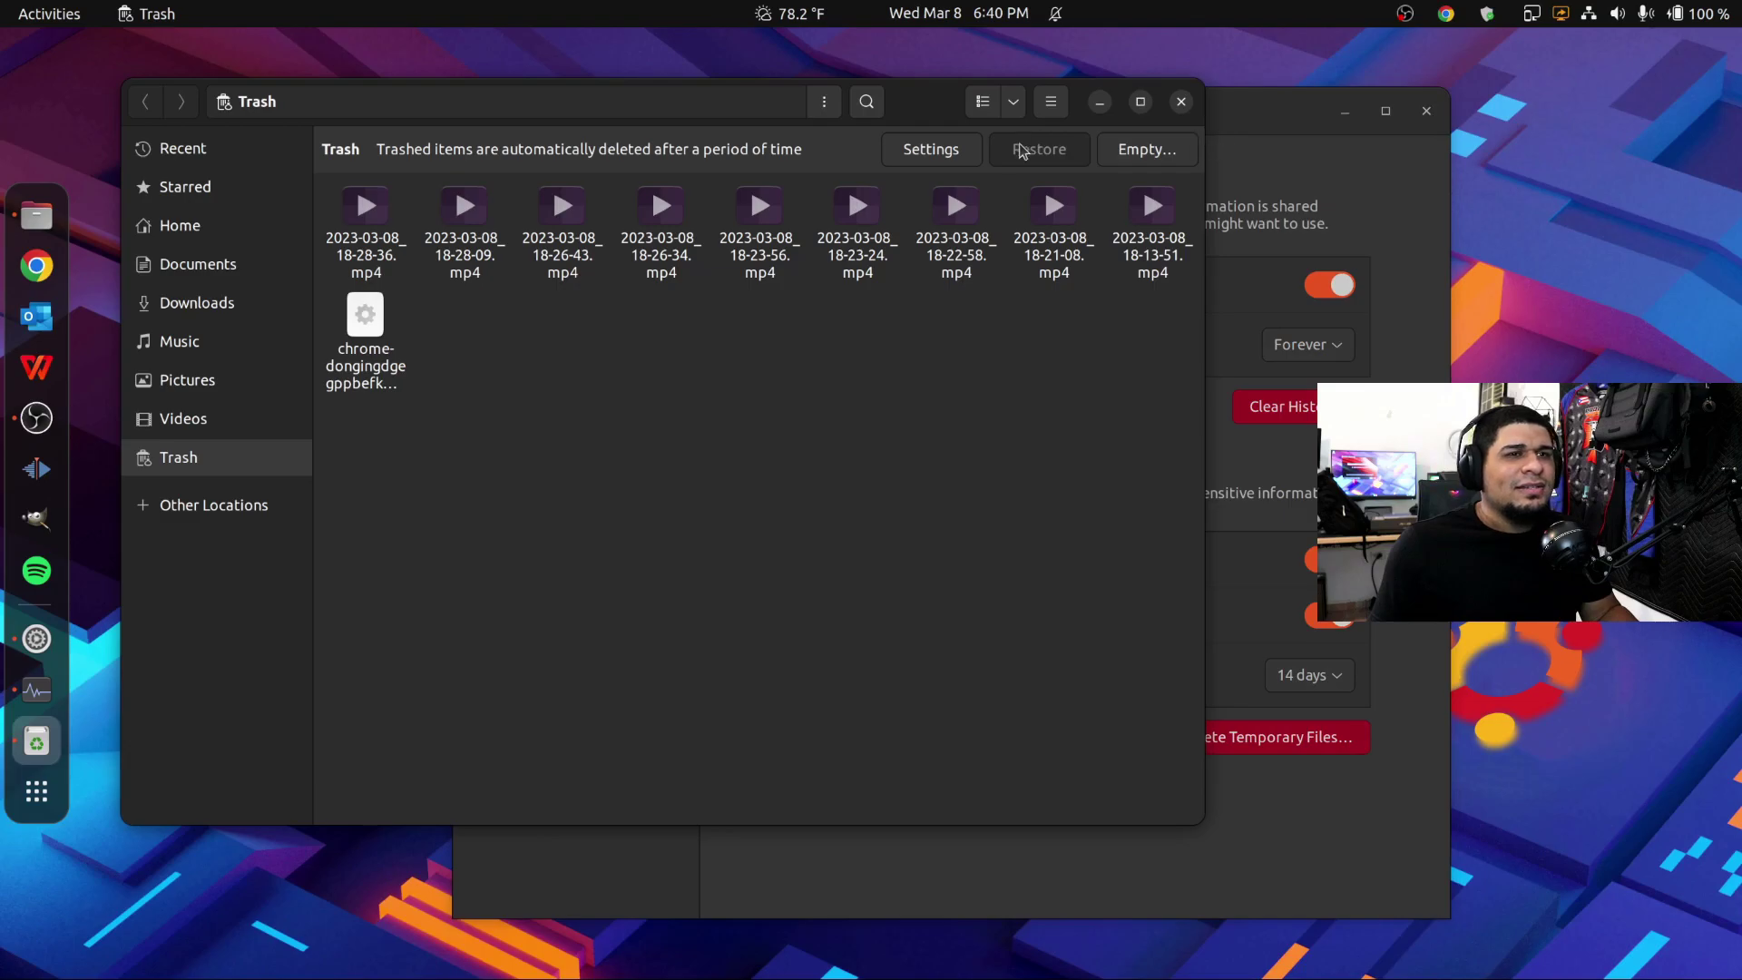
left_click(1144, 155)
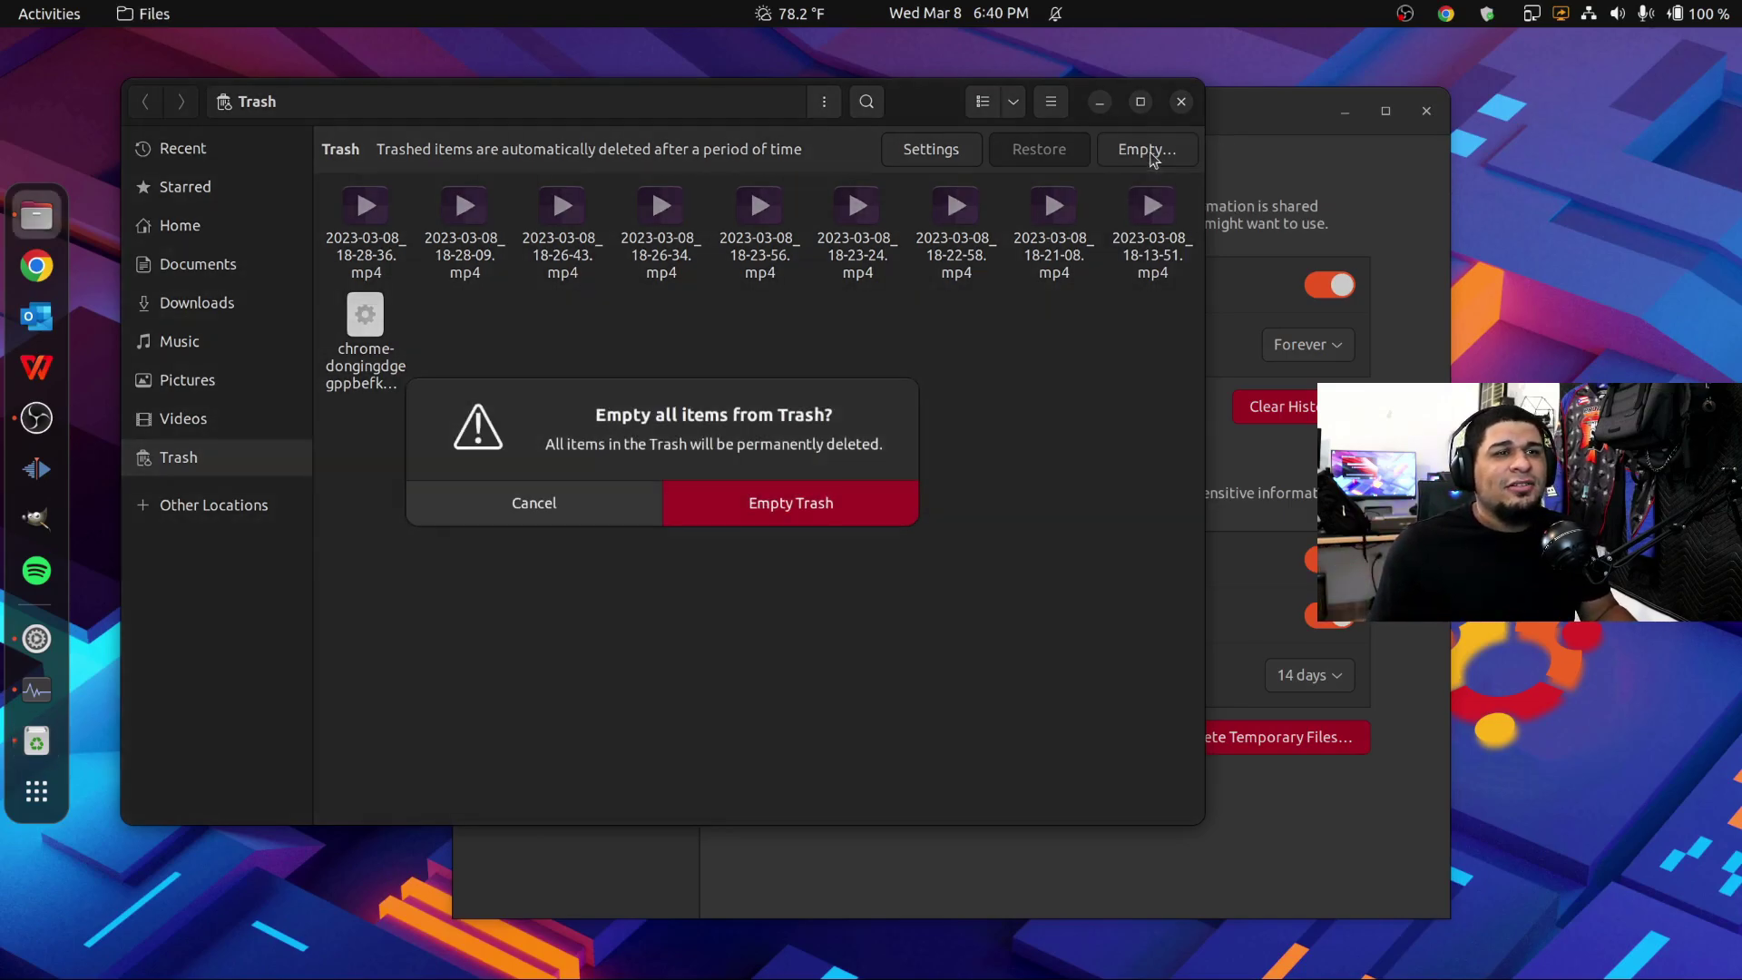
left_click(818, 503)
left_click(1181, 101)
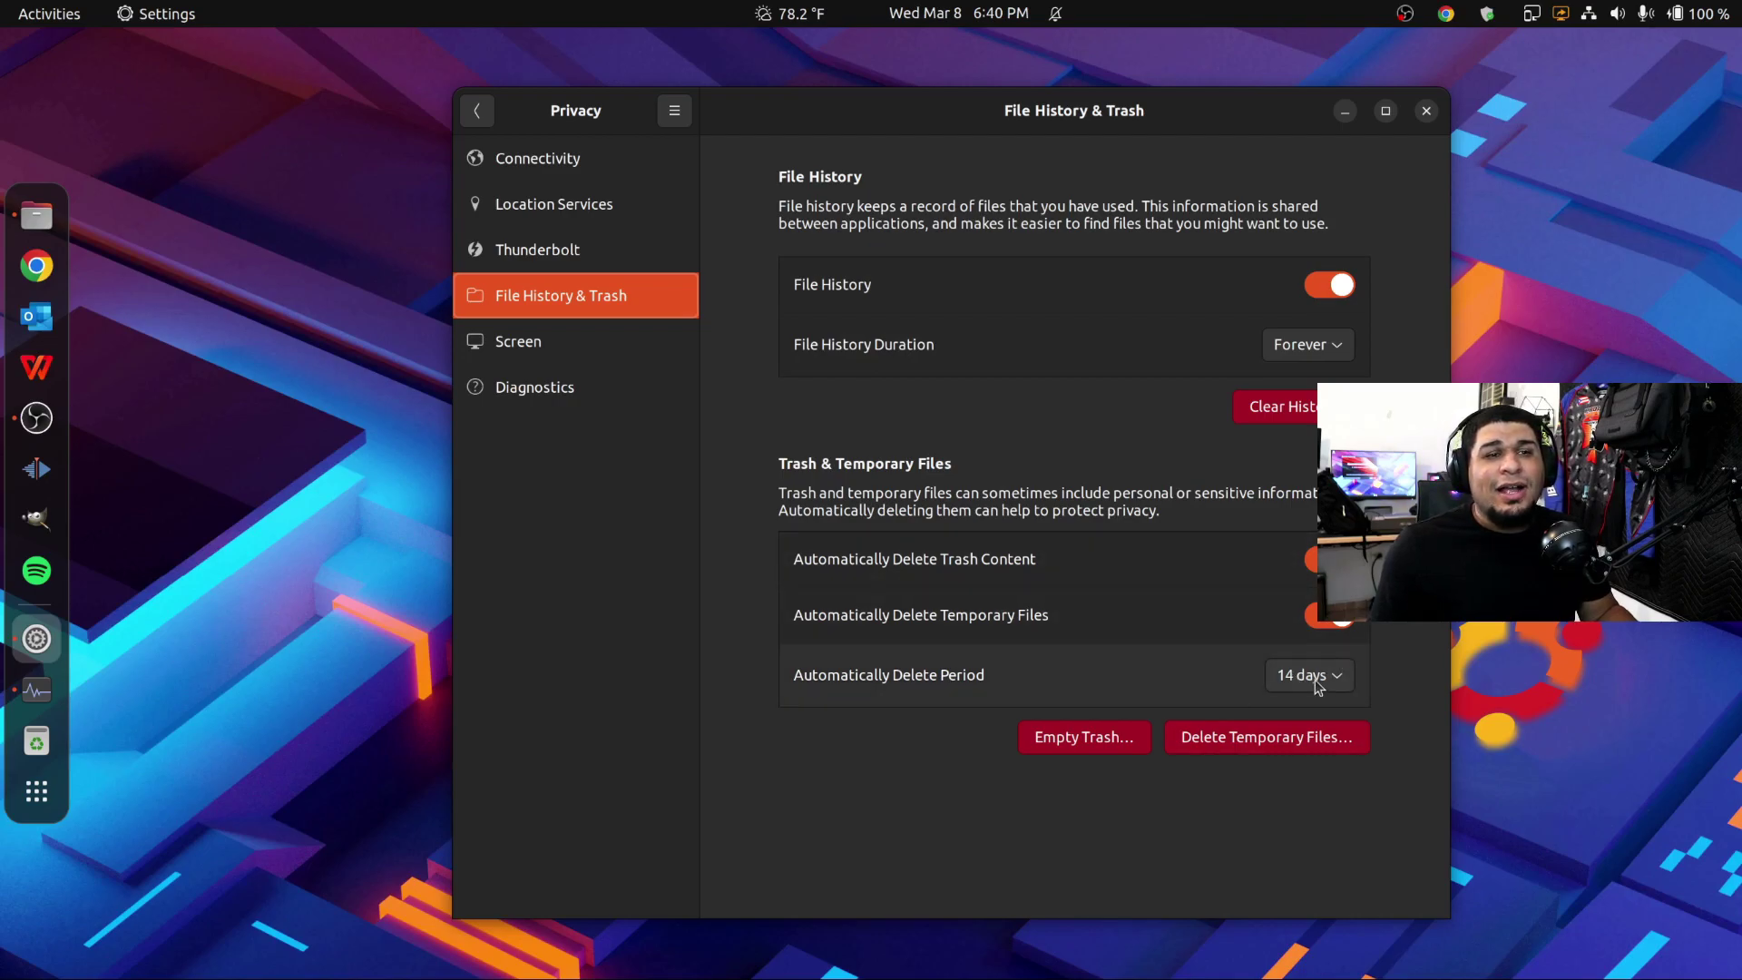
Step: View the Screen lock options and the Diagnostics problem reporting options in the Privacy settings
left_click(544, 342)
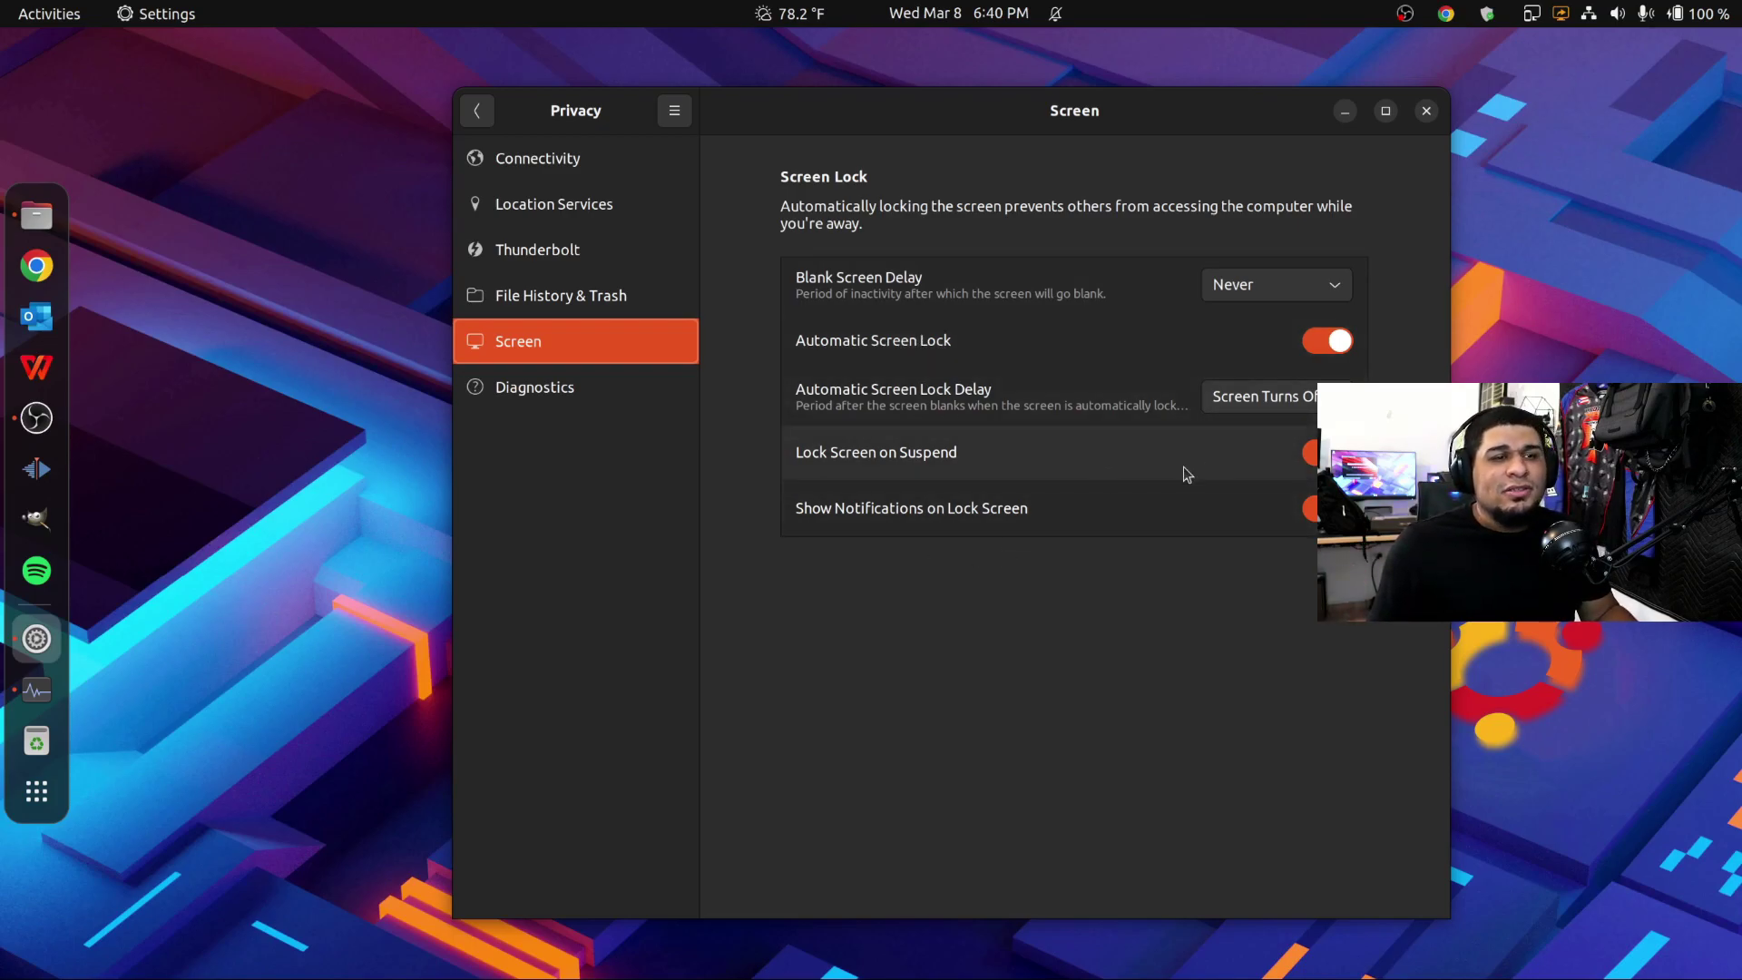
left_click(565, 399)
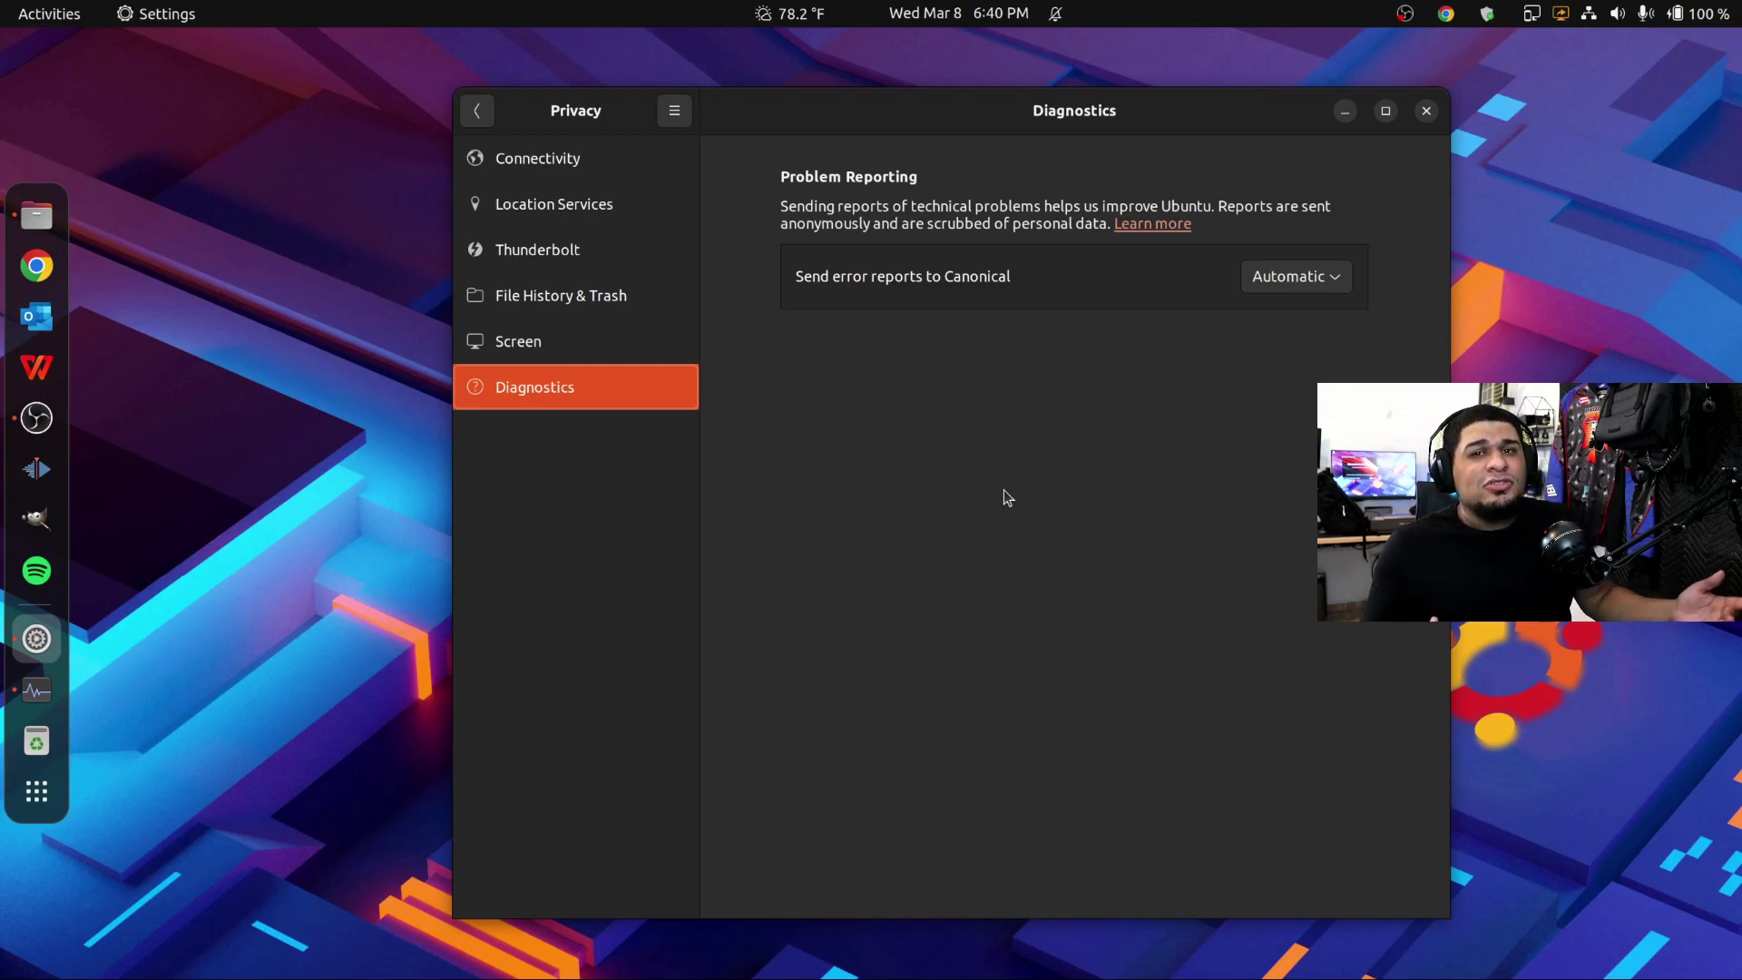
Step: View the choices for sending error reports to Canonical, keep Automatic, and return to the main settings list
left_click(1317, 282)
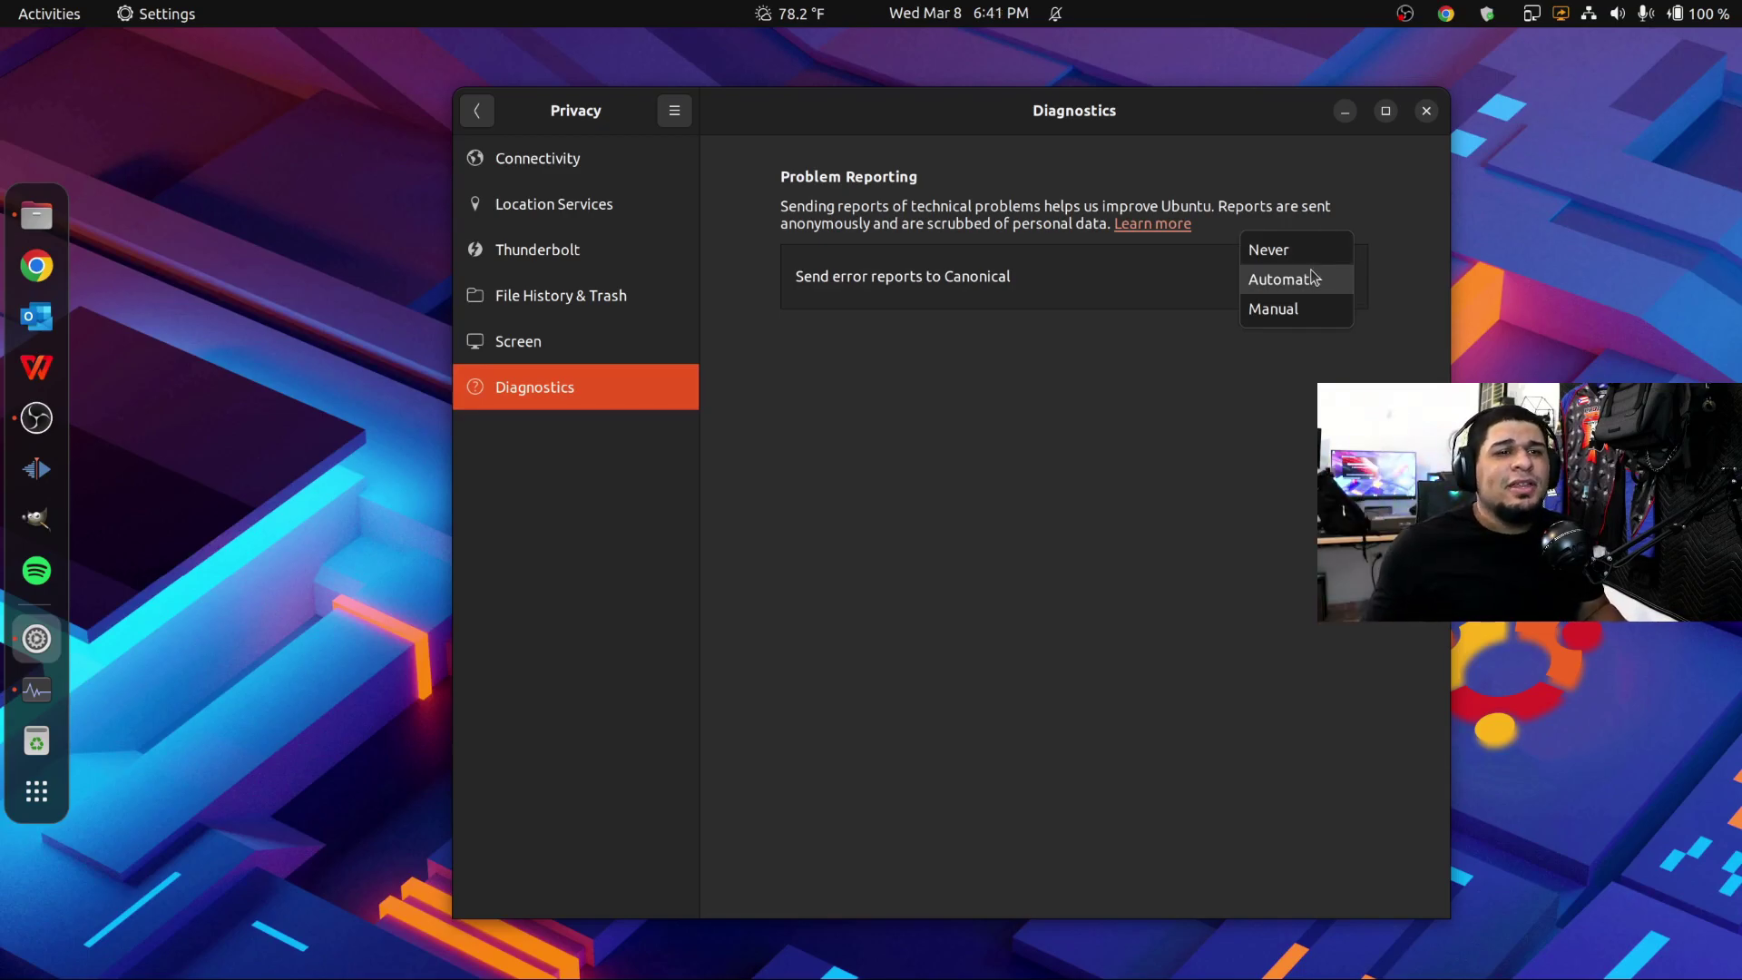
left_click(1311, 280)
left_click(476, 110)
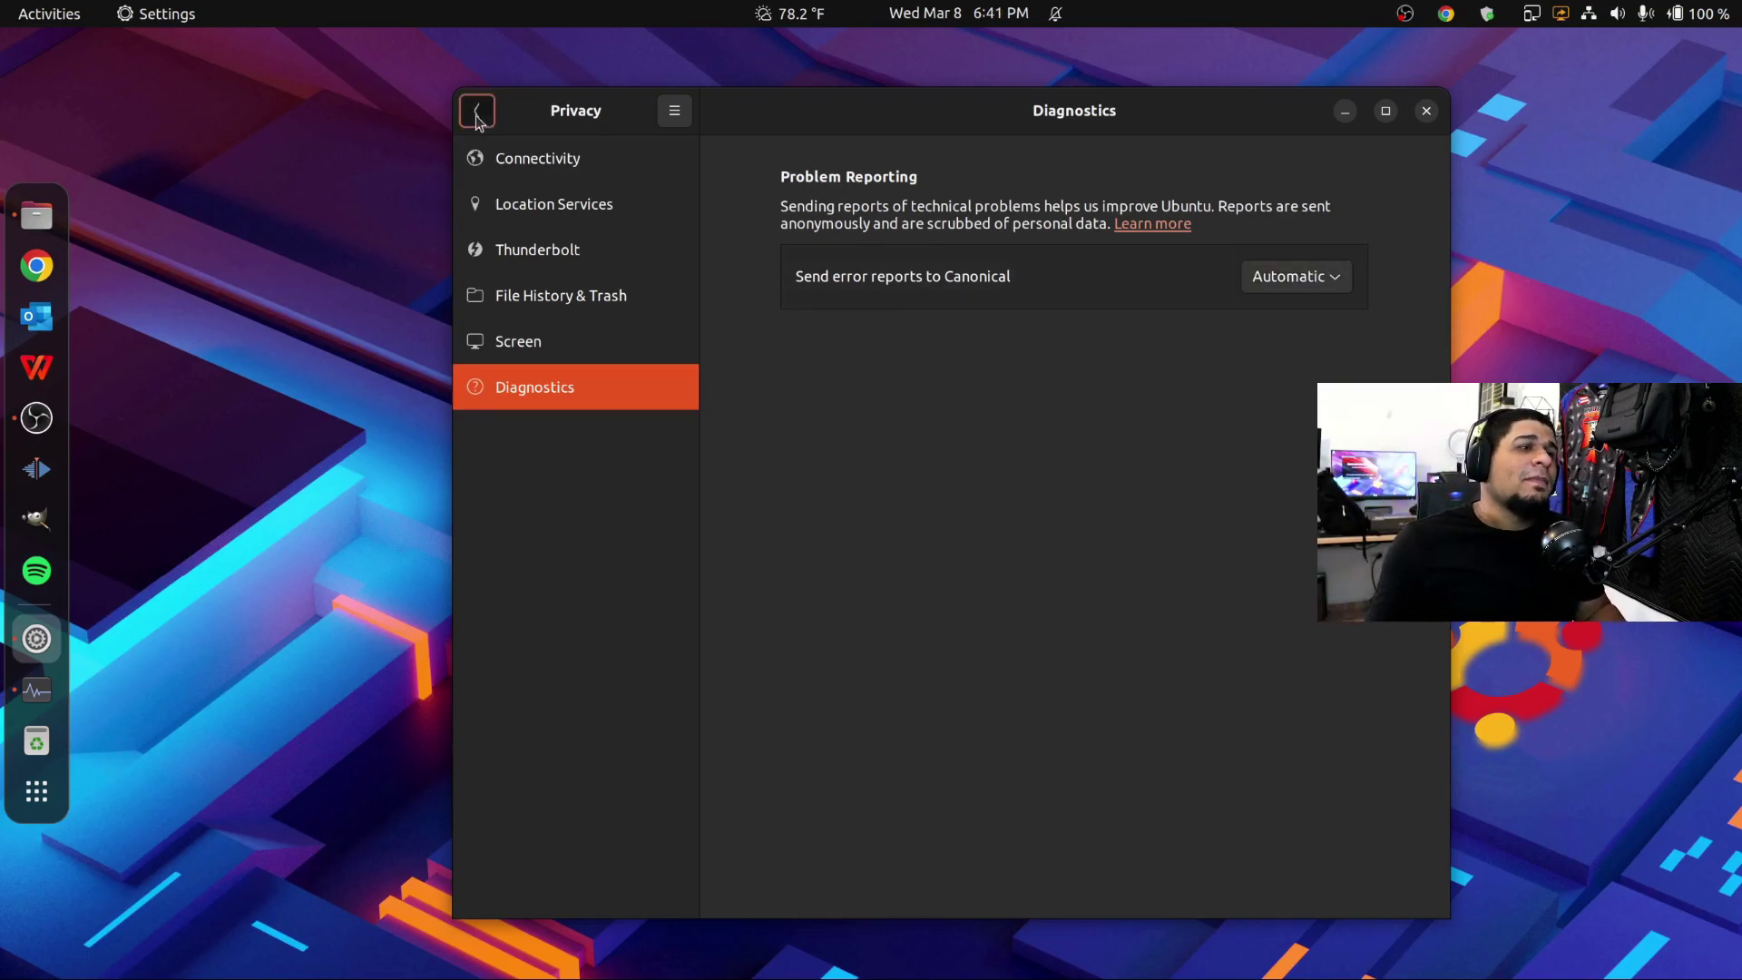
Step: View the account providers on the Online Accounts page and briefly check the calendar and notifications panel
scroll(594, 545, "down", 5)
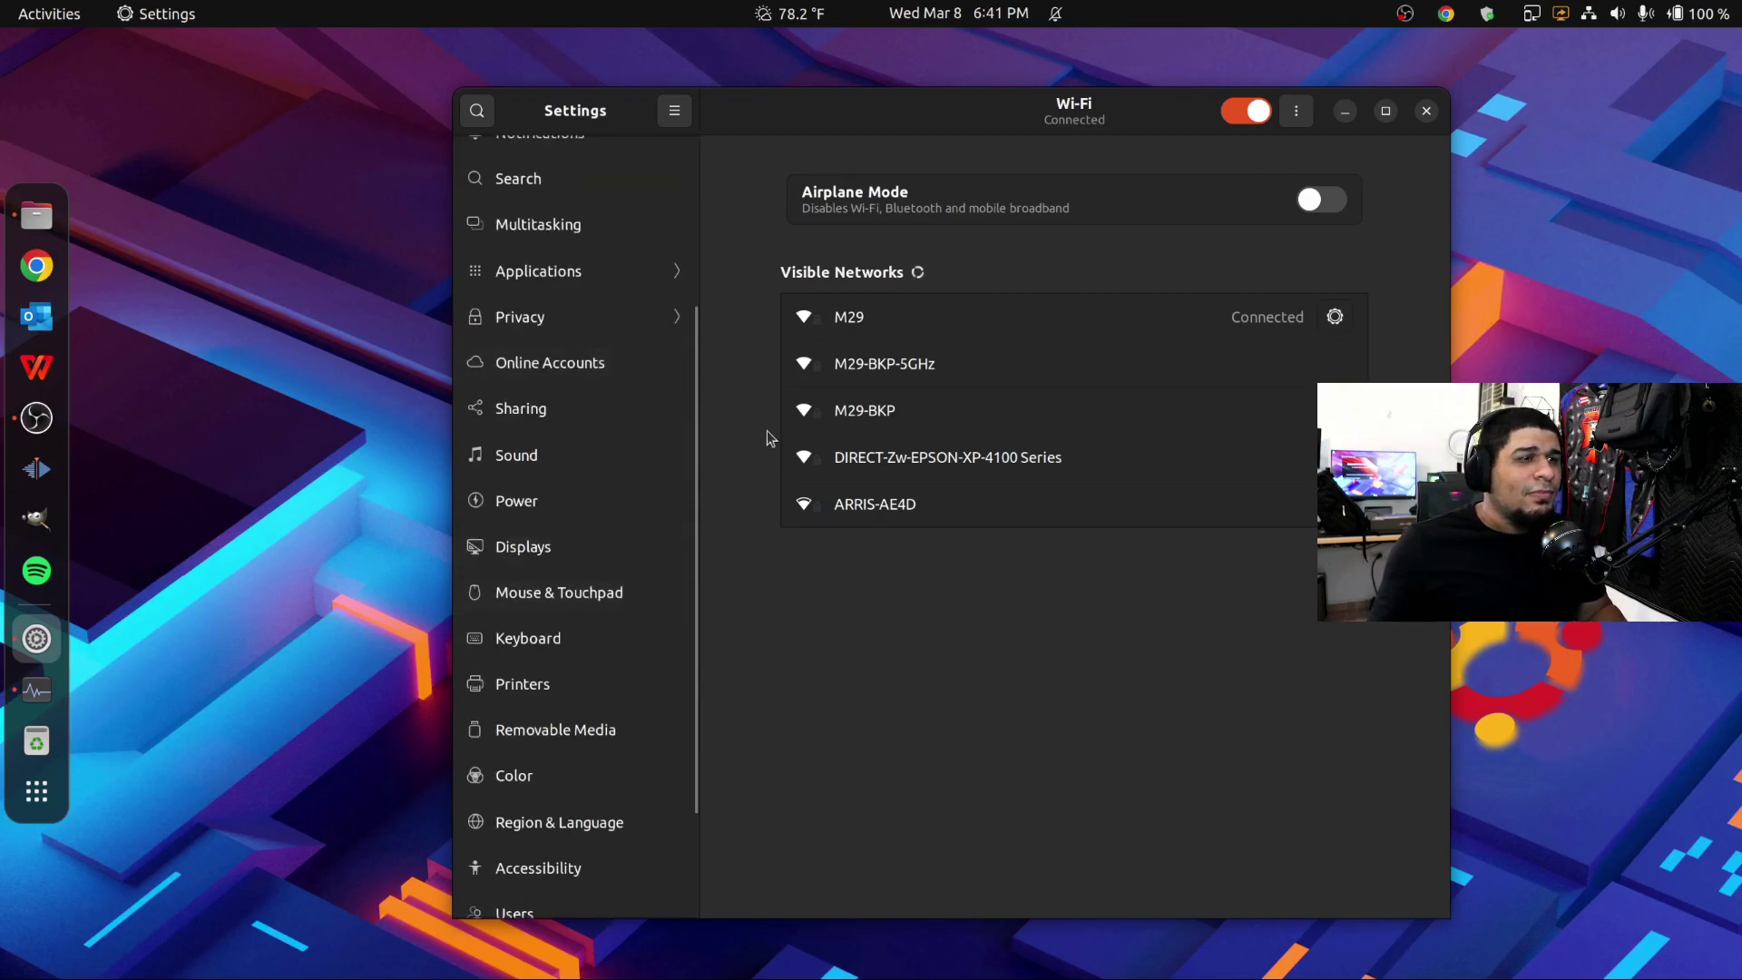
left_click(545, 363)
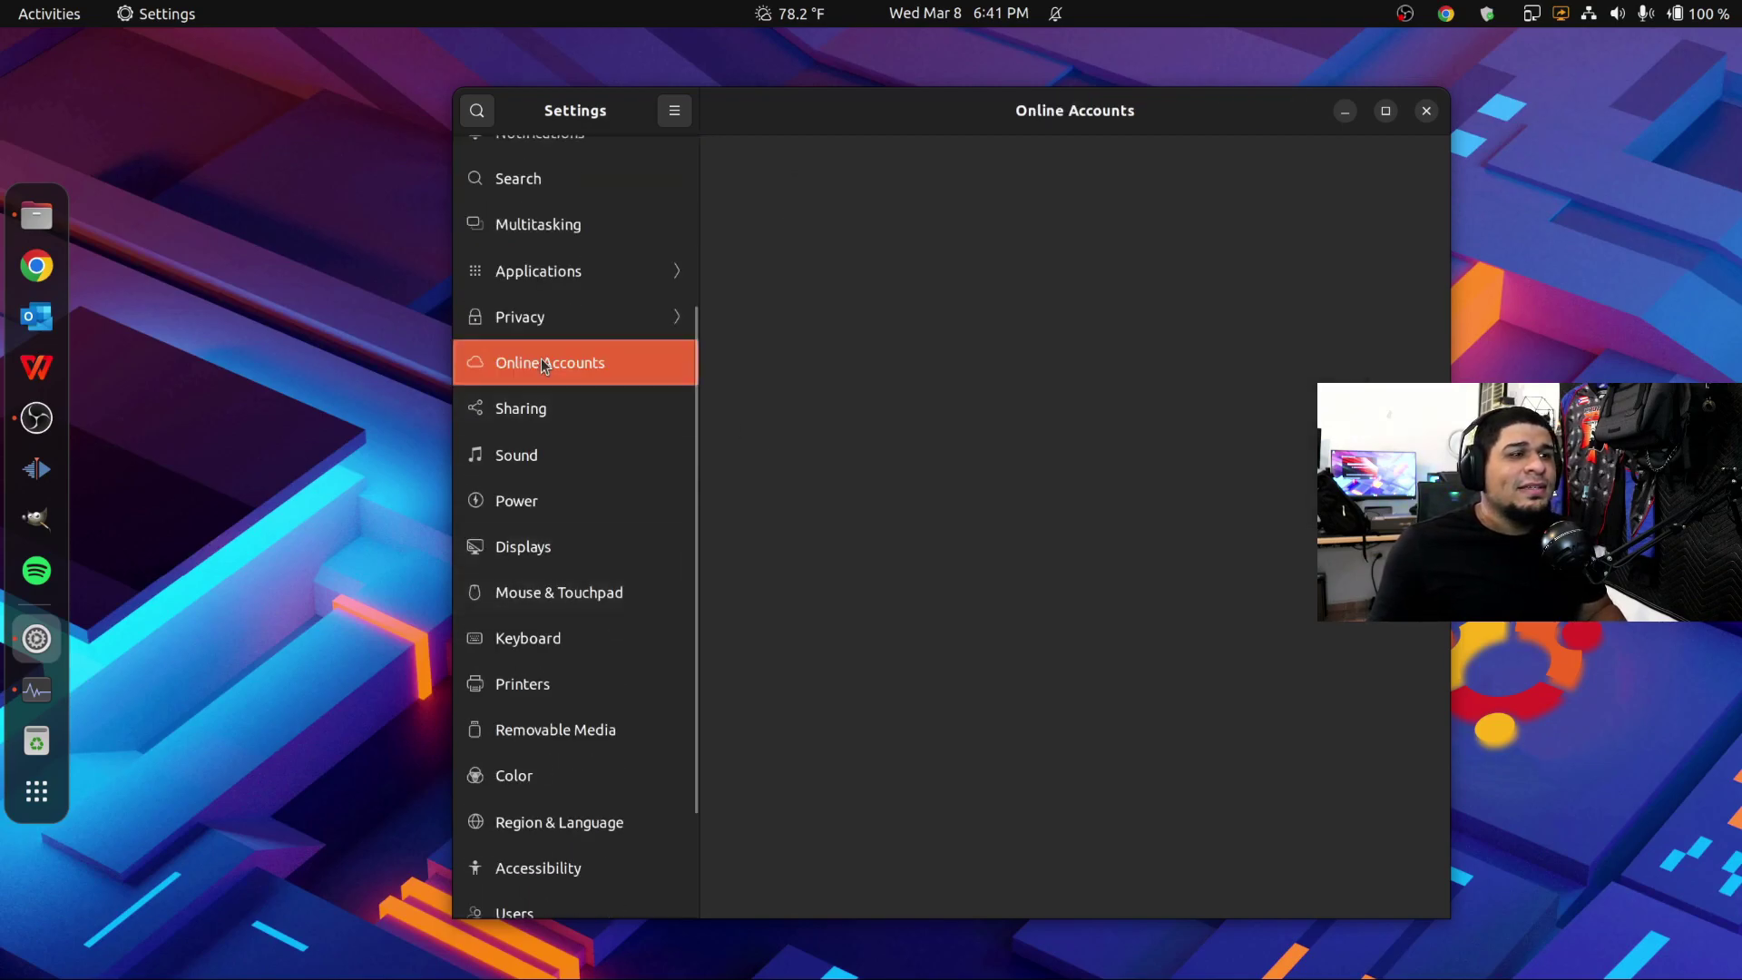
scroll(1141, 497, "up", 2)
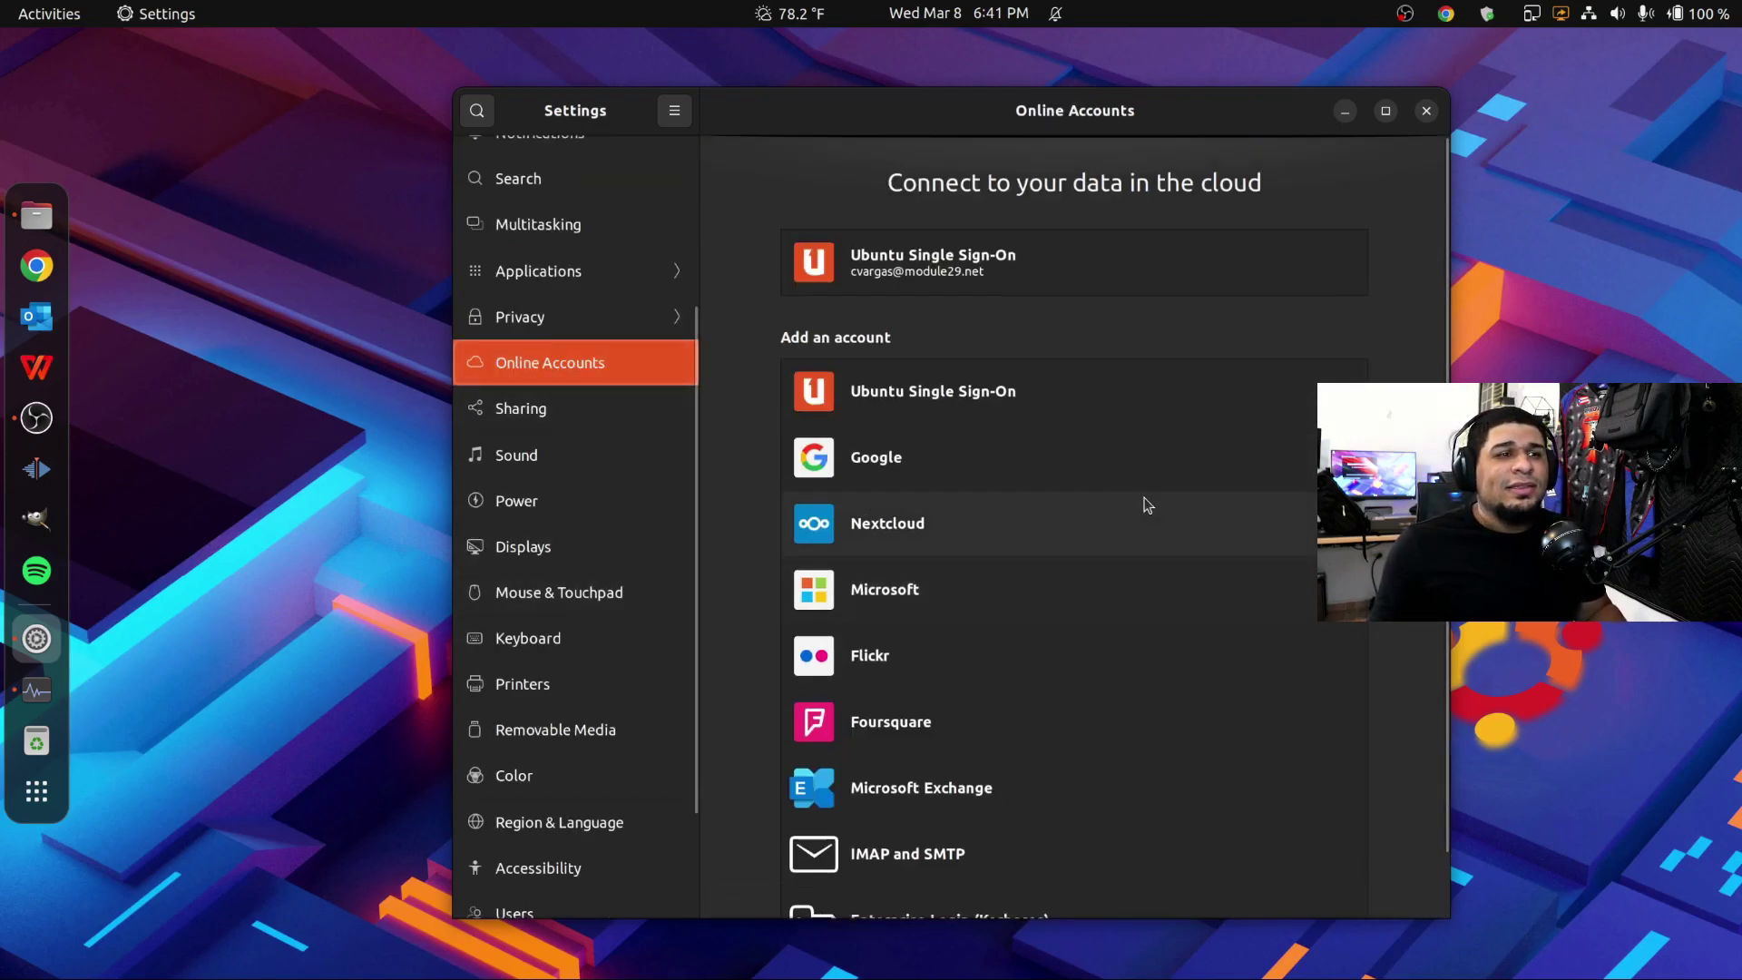
left_click(960, 11)
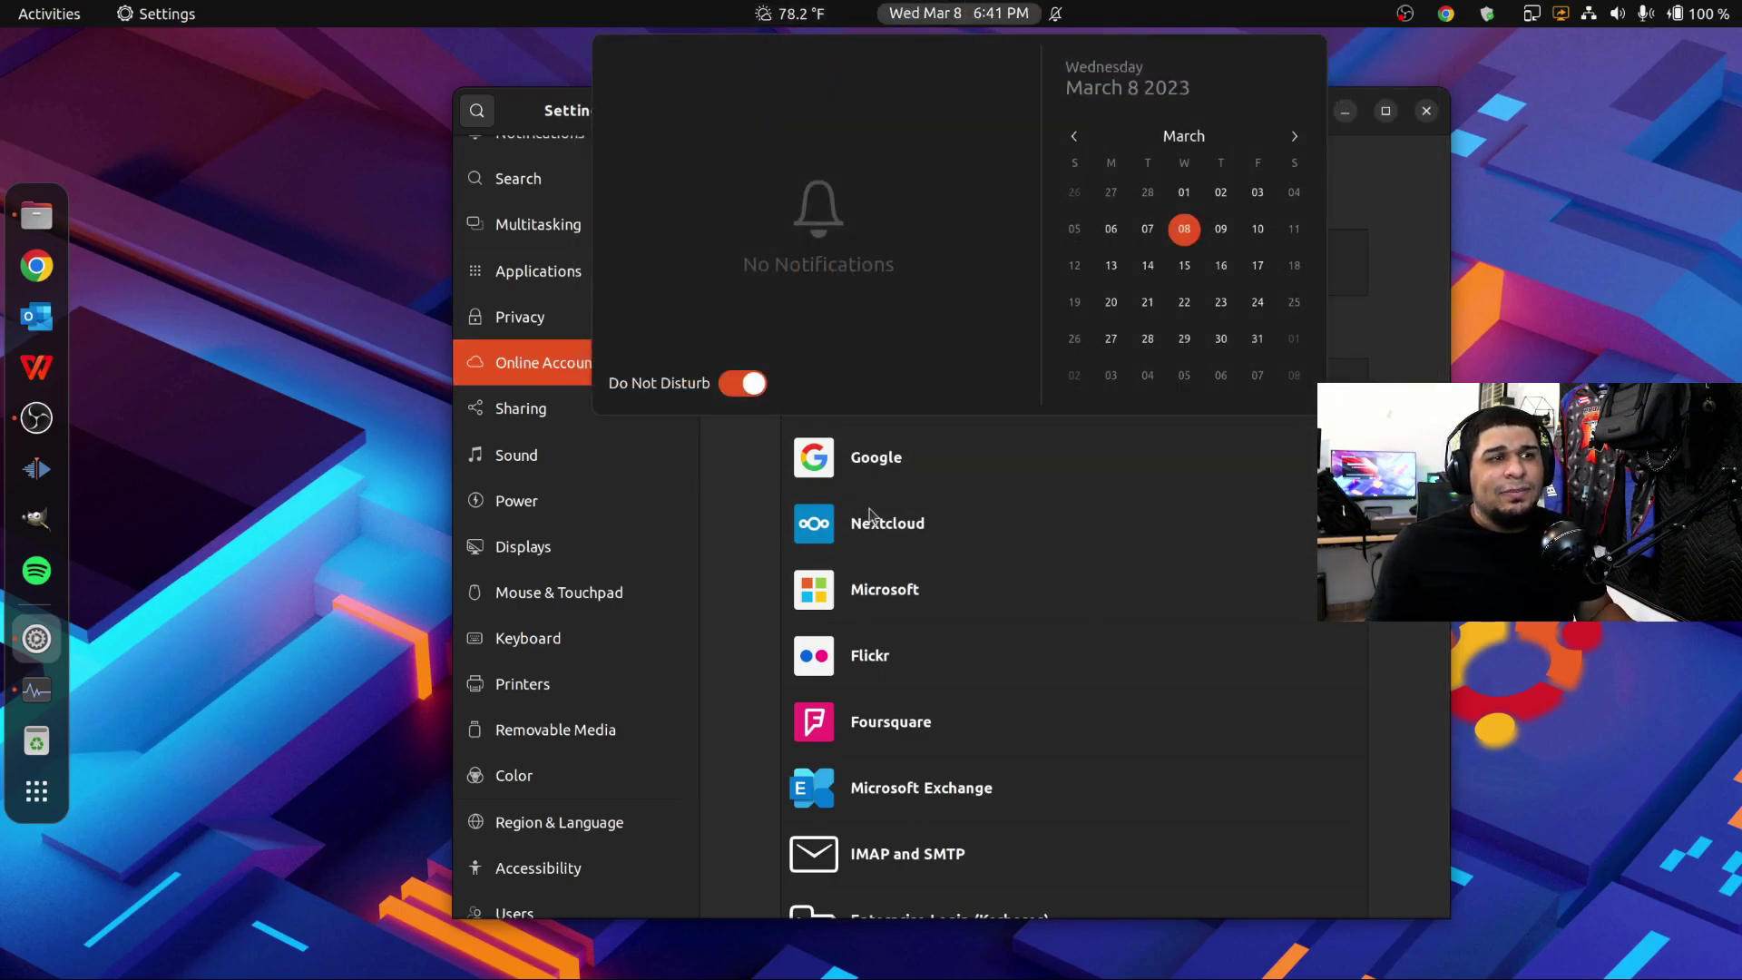
left_click(753, 567)
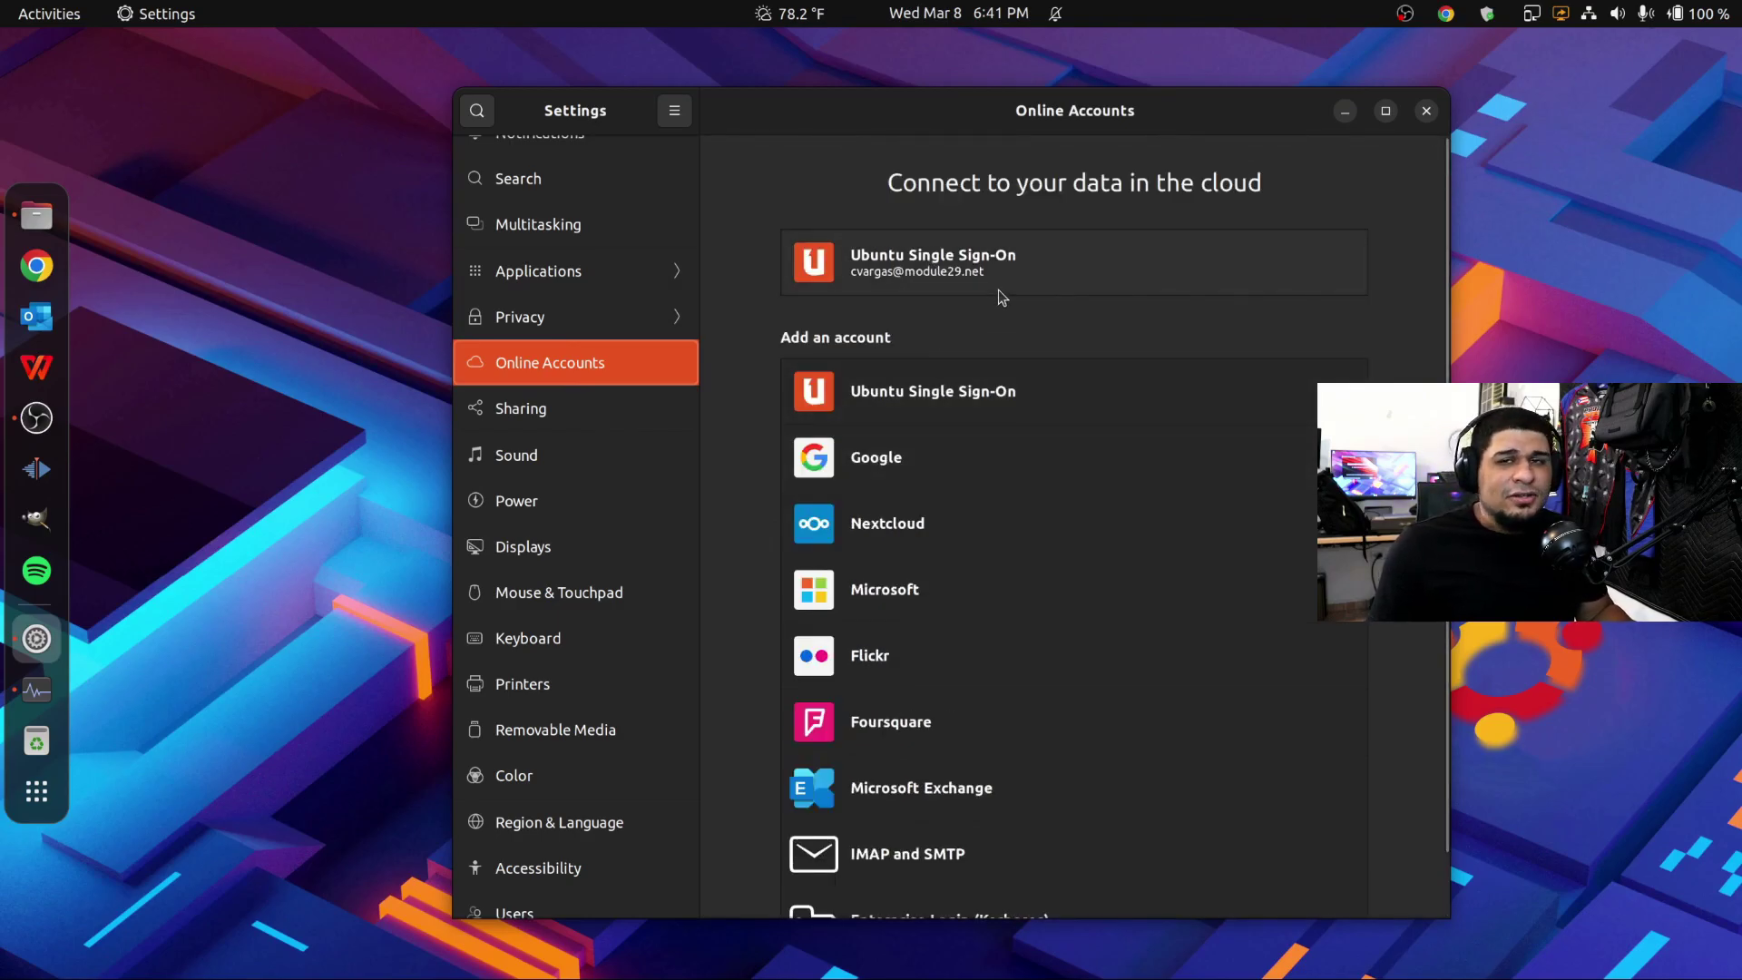
scroll(1002, 290, "down", 2)
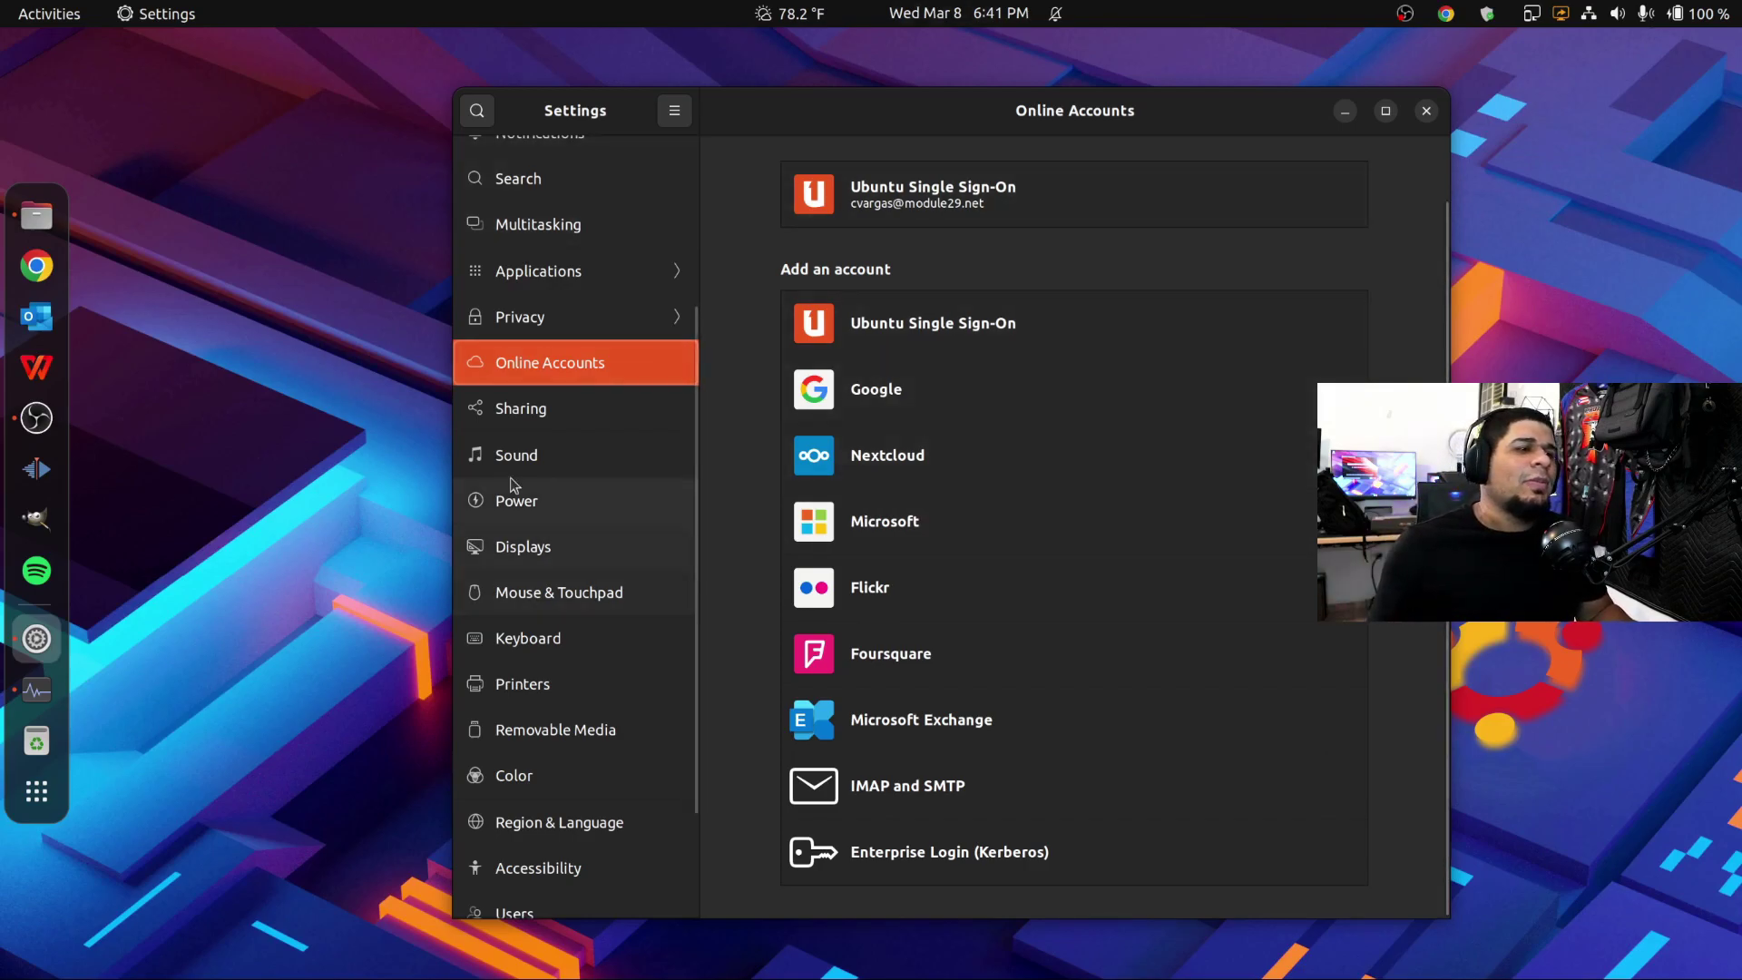
Step: View the Sharing page and look through the volume, output, input and alert options on the Sound page
left_click(532, 433)
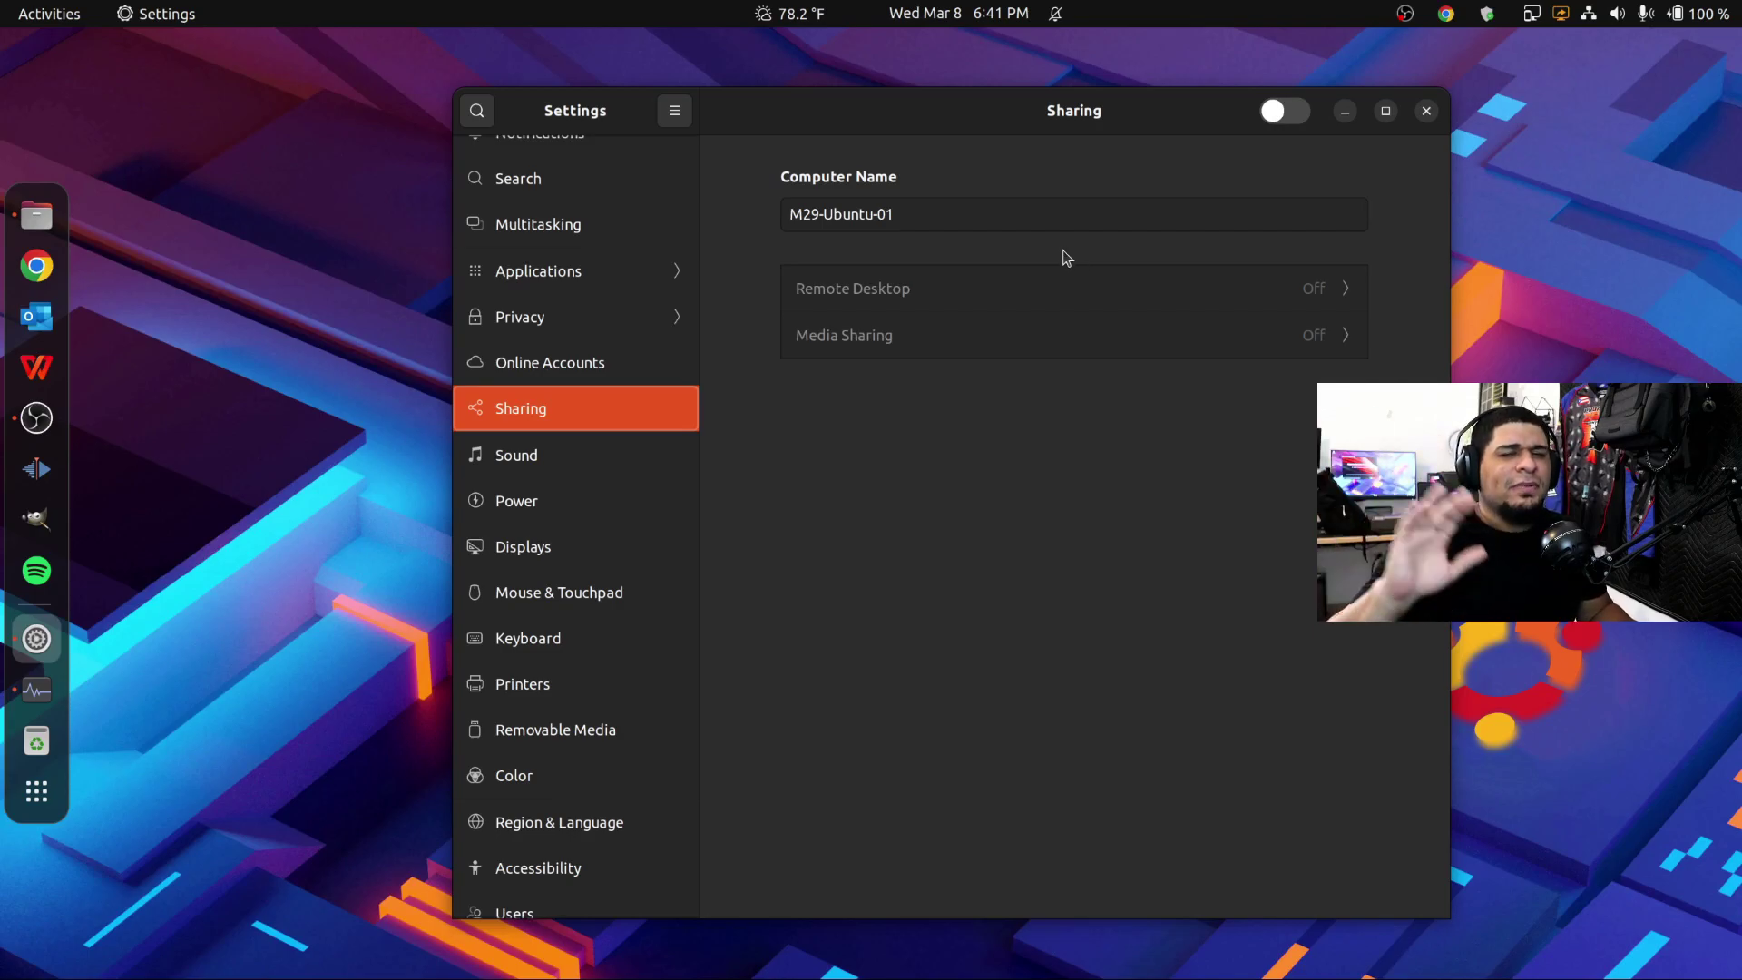
left_click(607, 461)
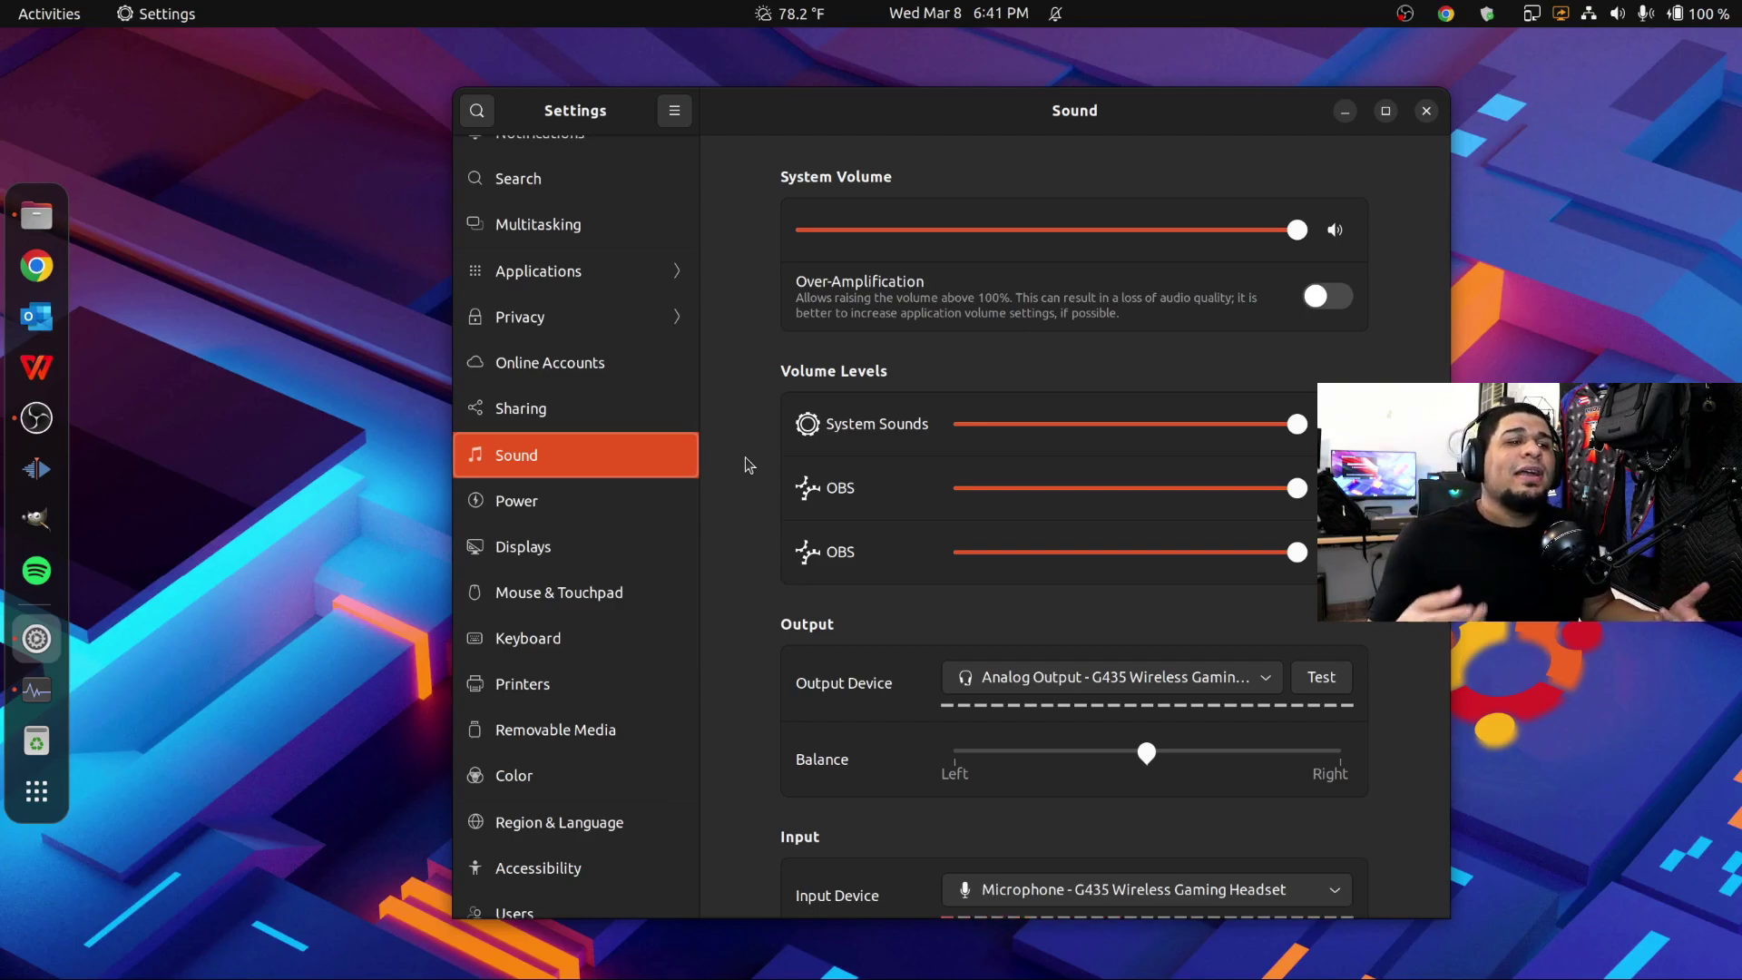
scroll(787, 462, "down", 3)
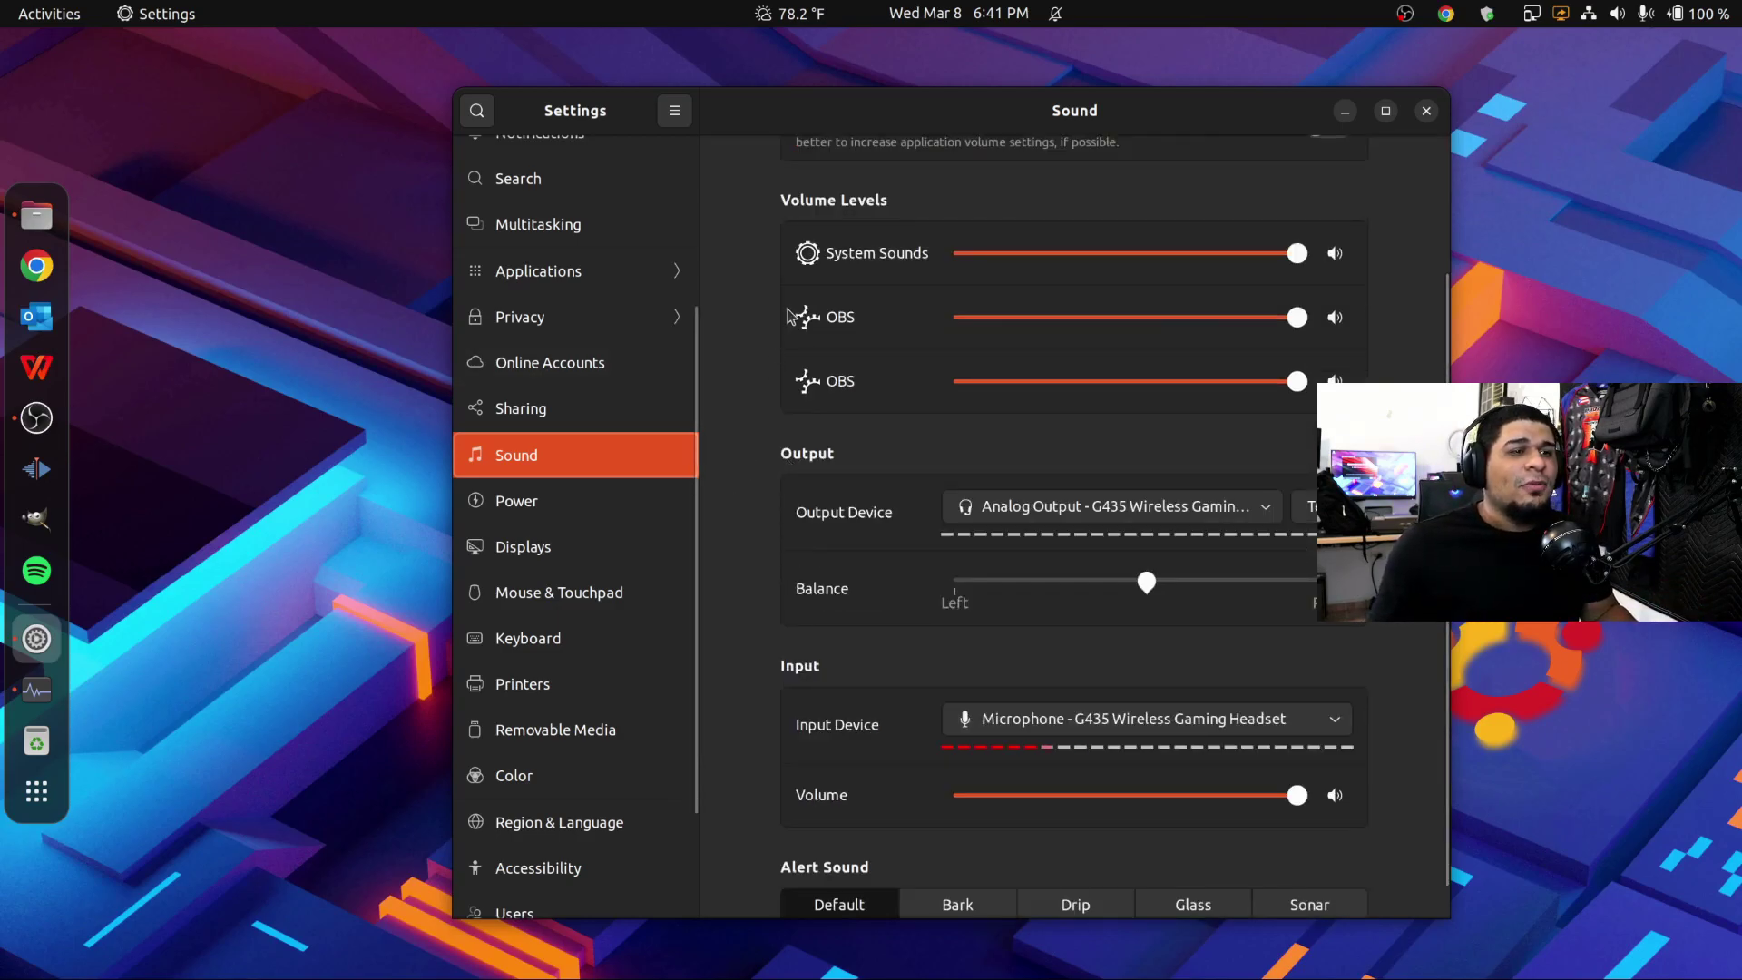
scroll(784, 336, "down", 1)
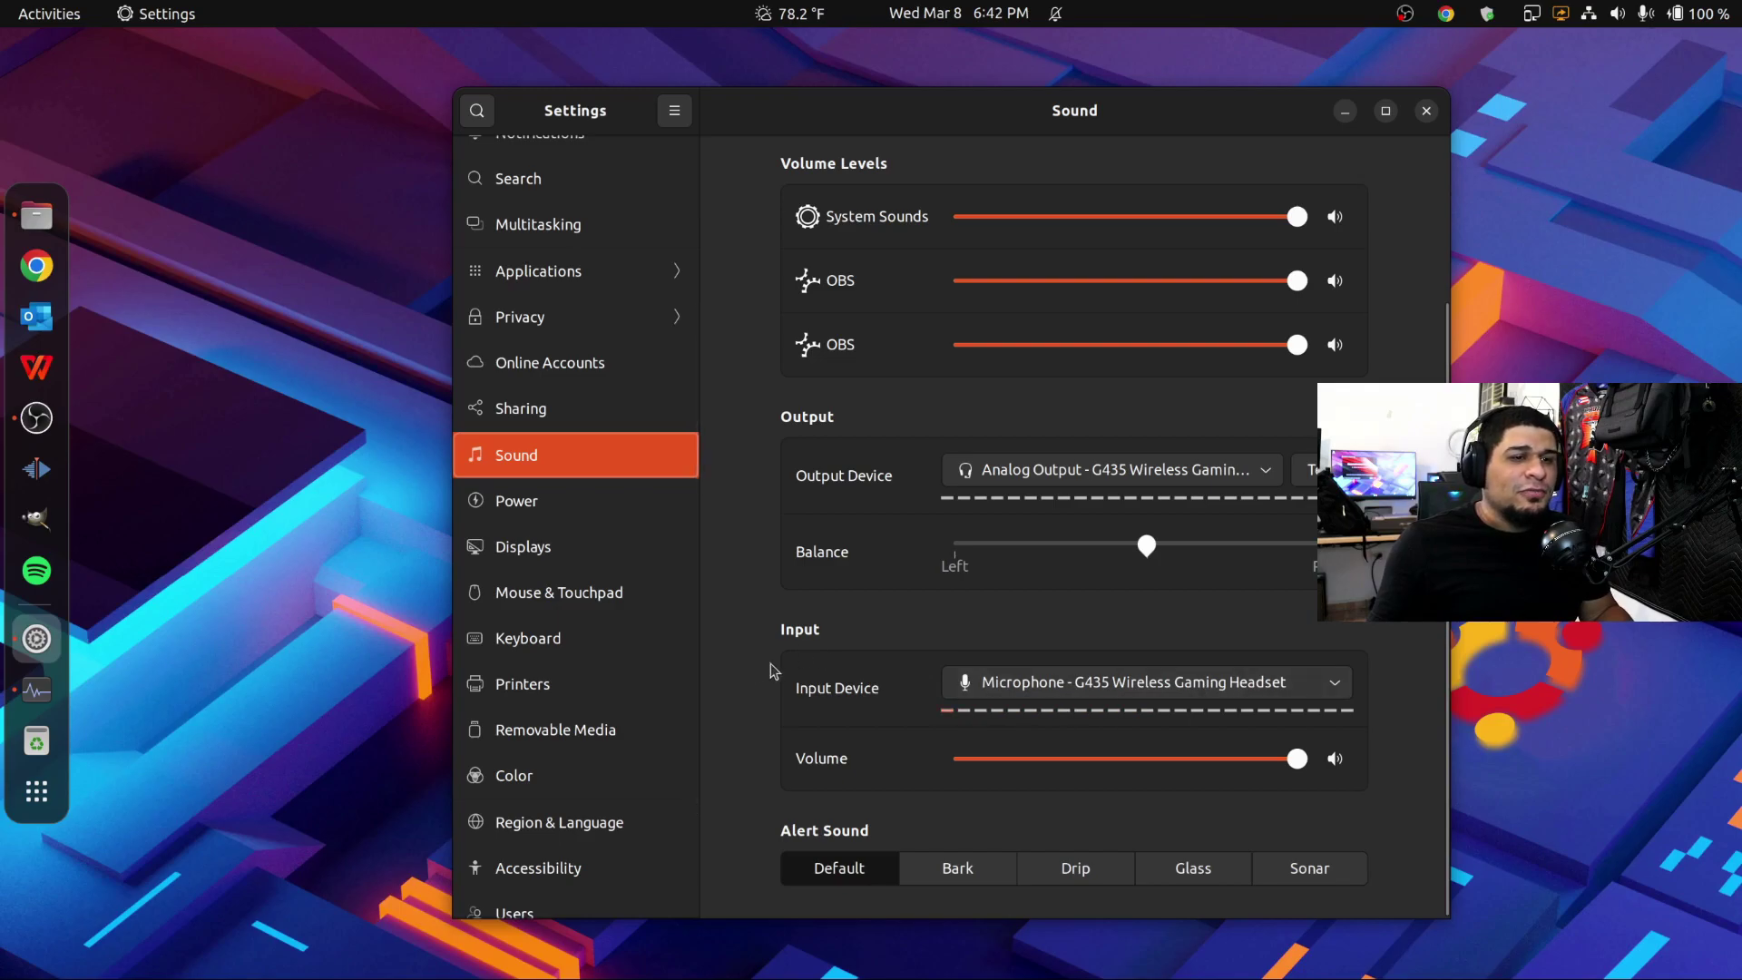
Step: View the input device choices in the Sound settings and try the Default alert sound
left_click(998, 684)
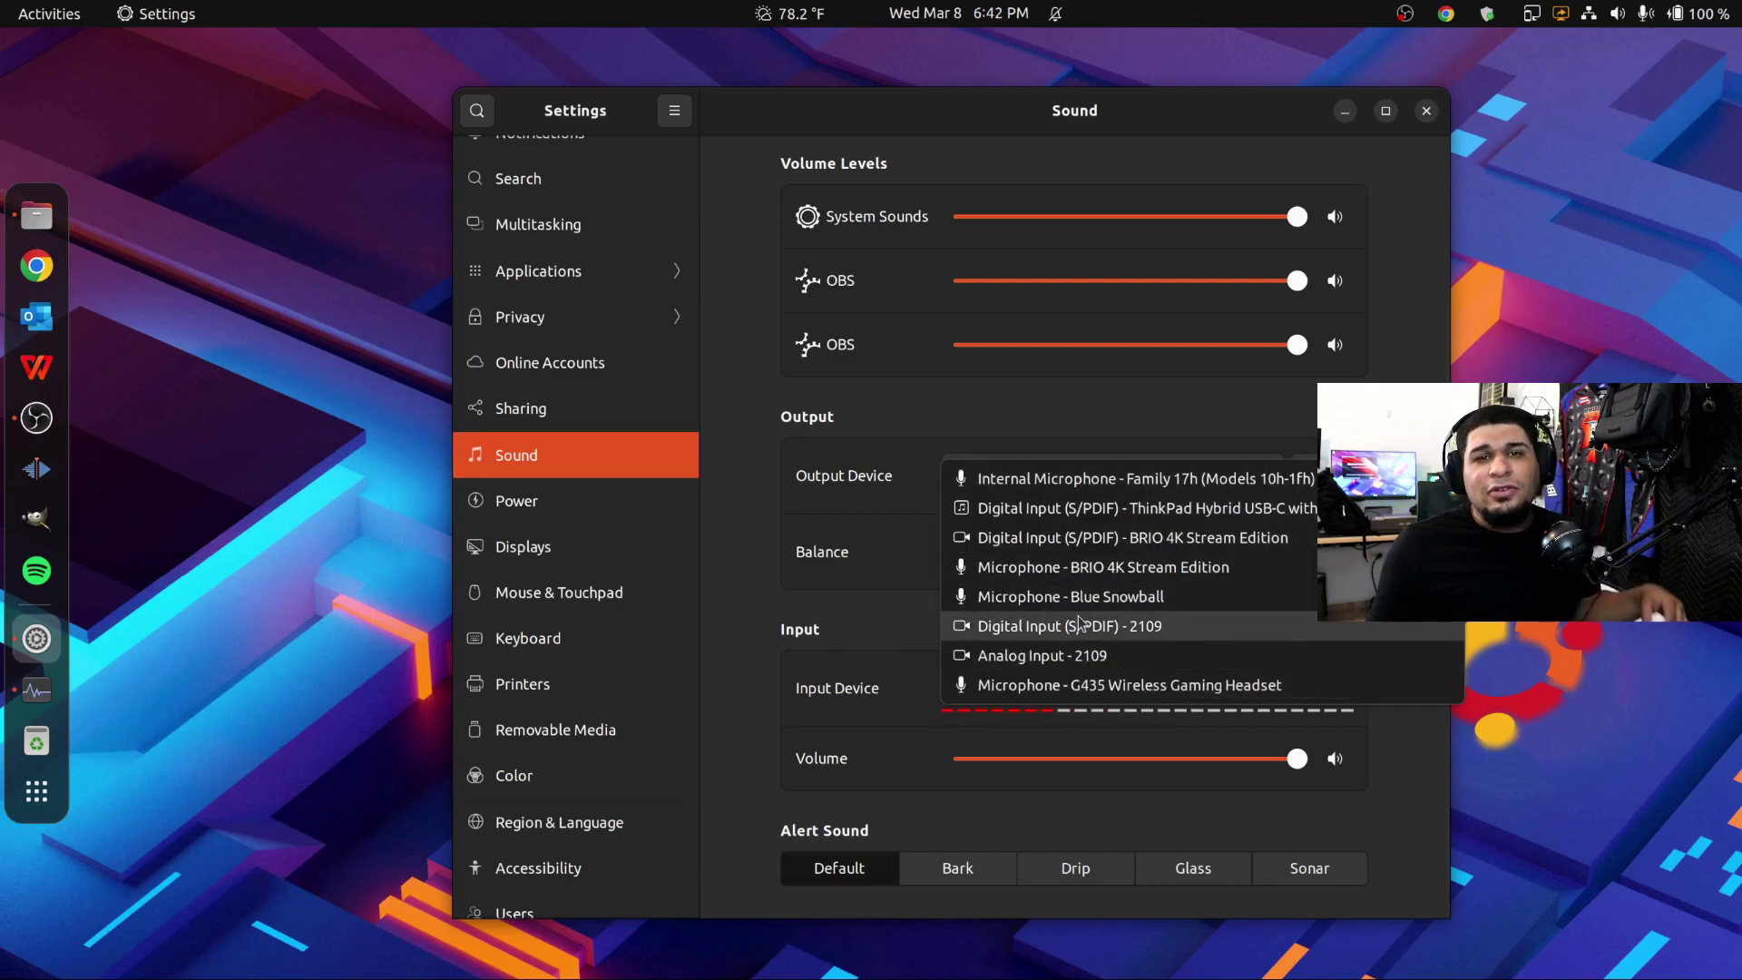
left_click(877, 665)
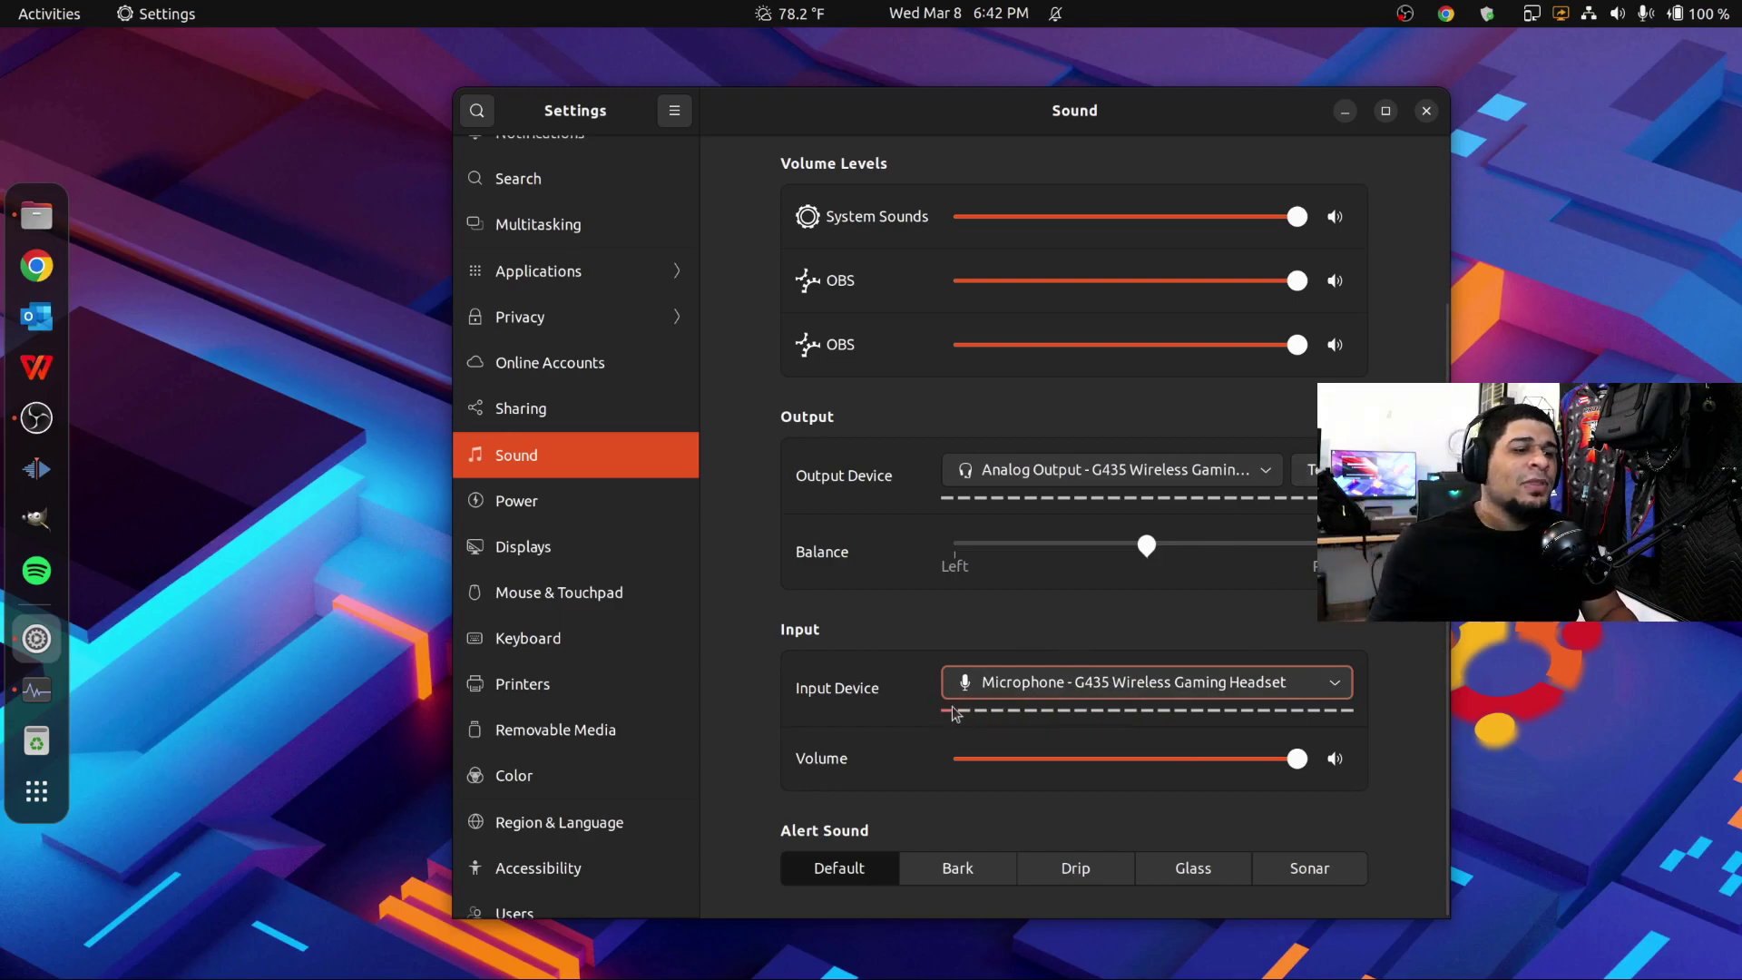
left_click(857, 854)
left_click(857, 854)
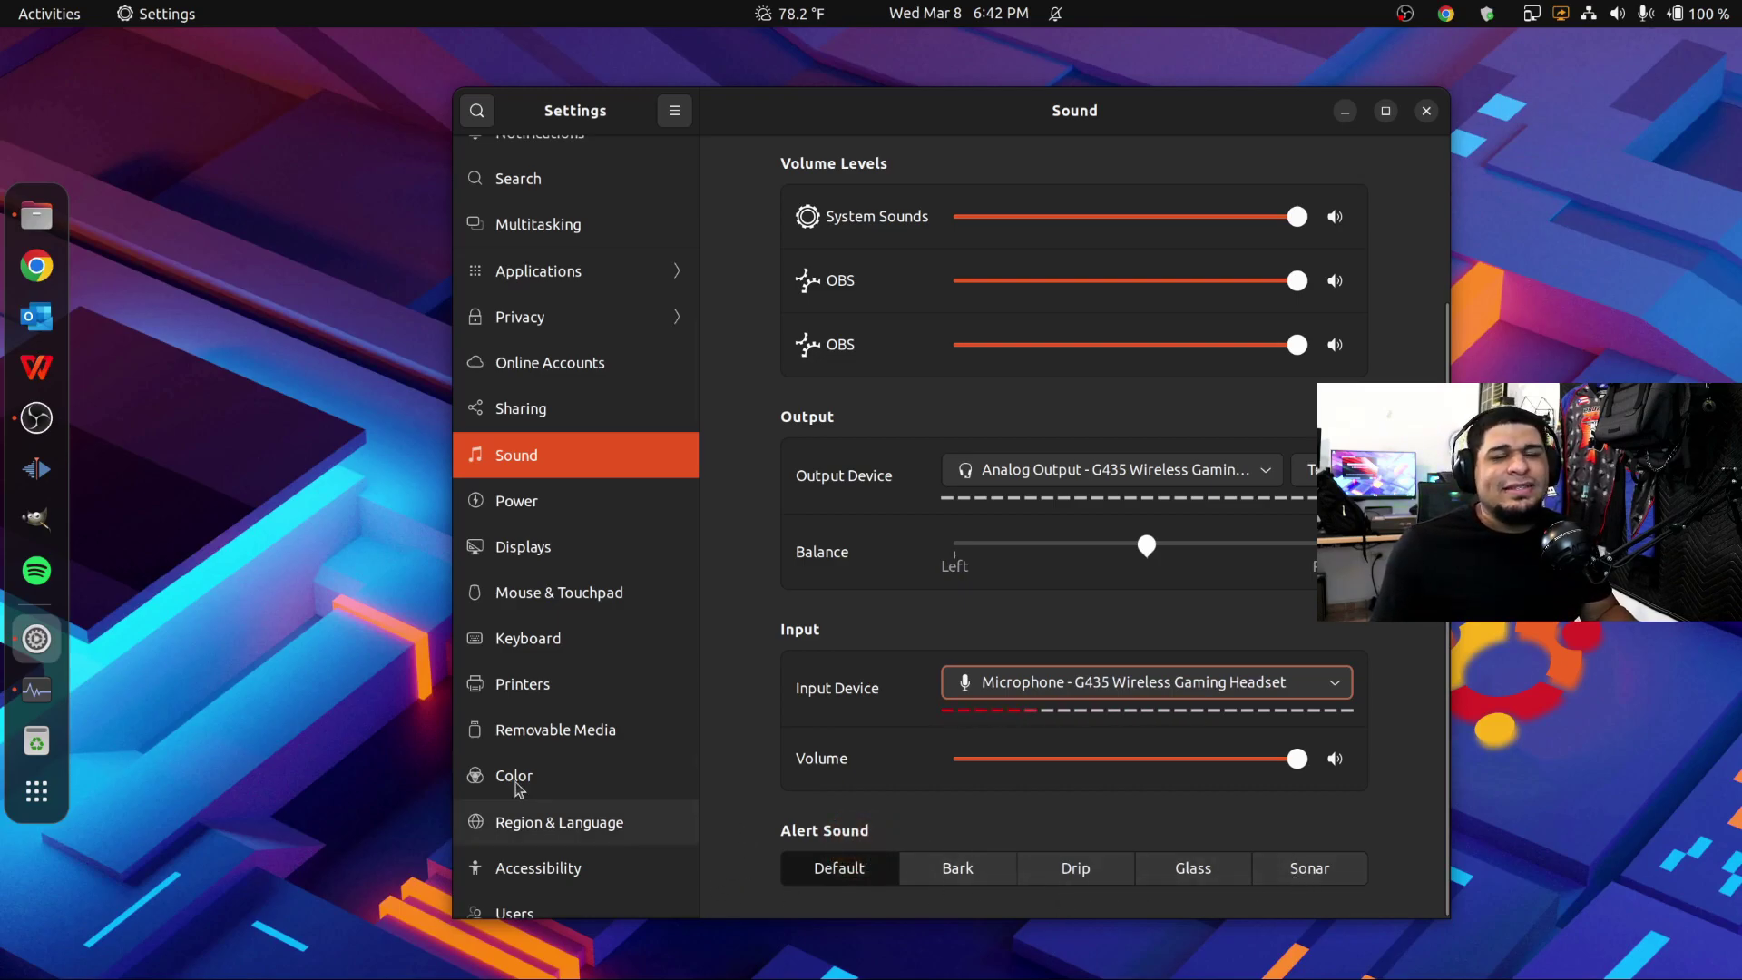
Step: View the Power page's options and the display modes and screen arrangement on the Displays page
left_click(522, 508)
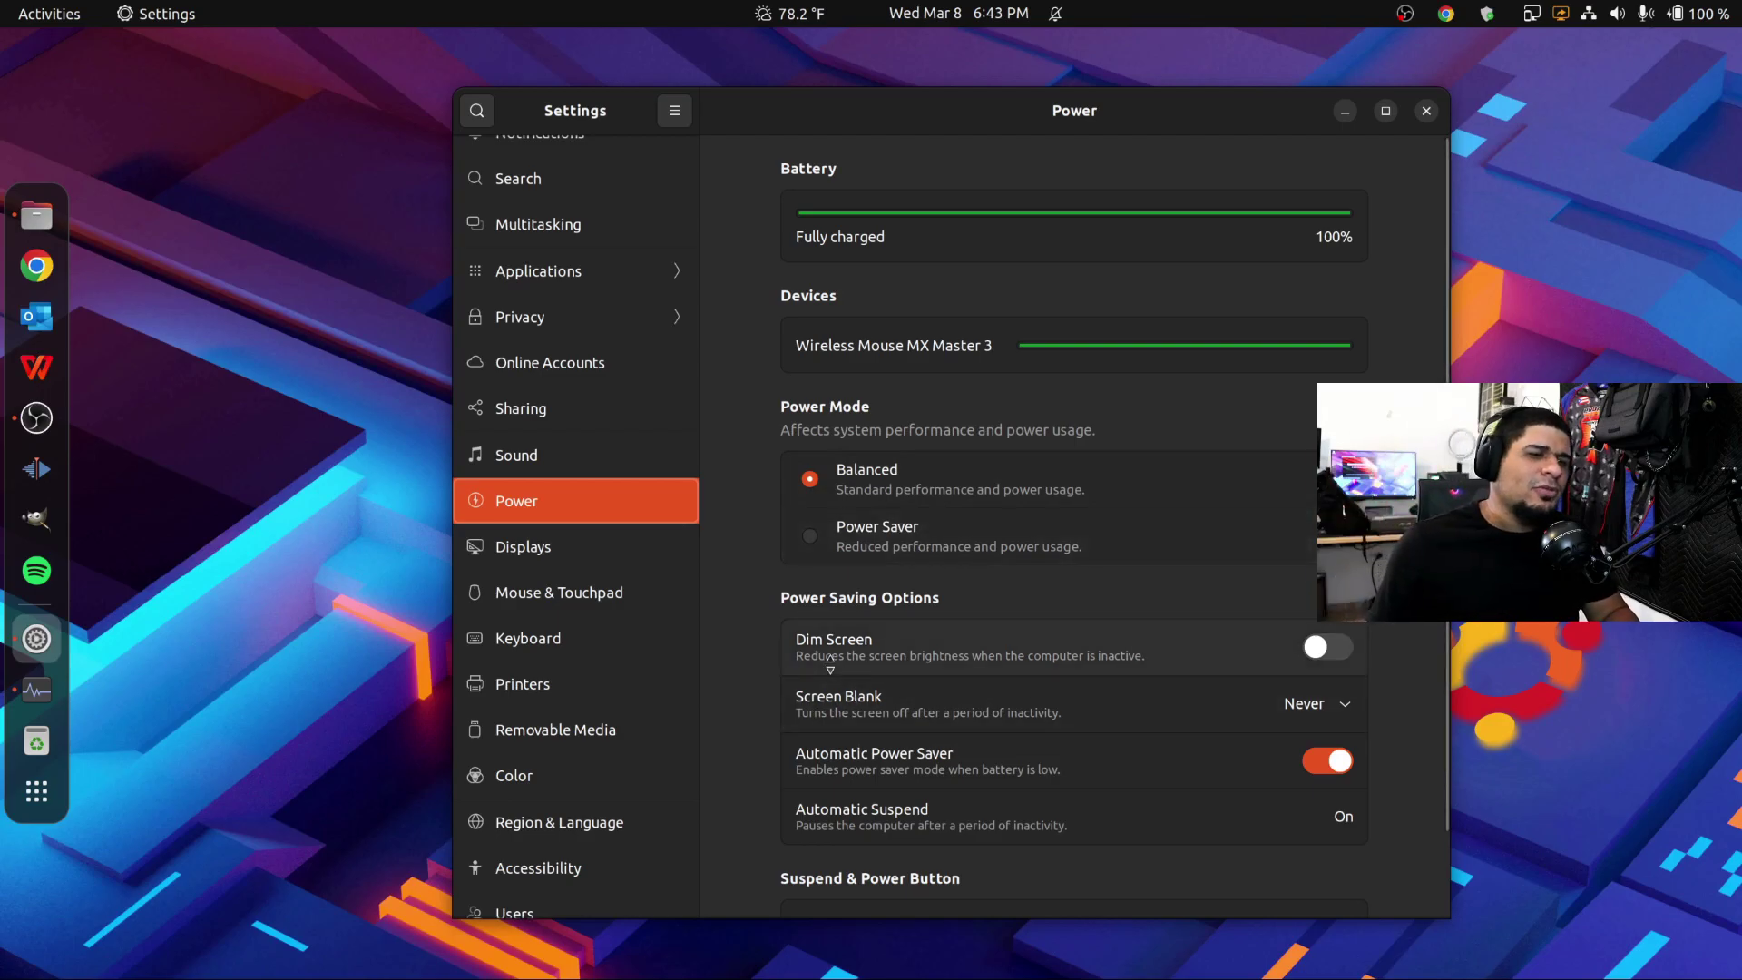
scroll(848, 530, "down", 2)
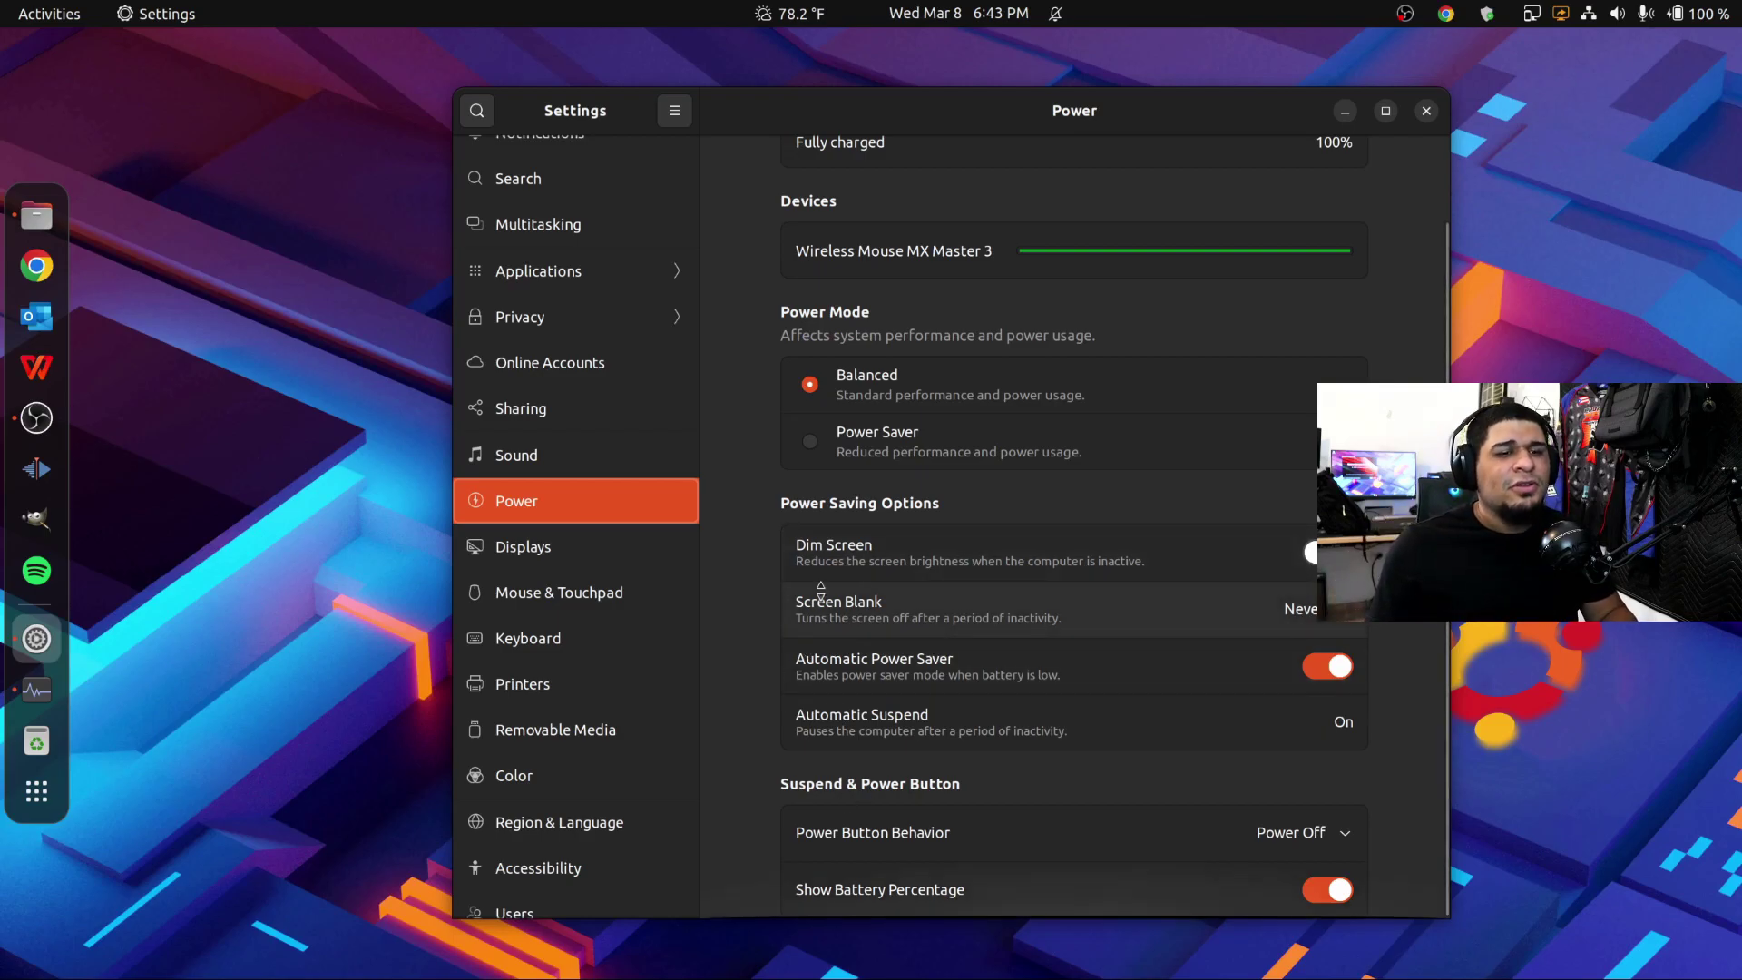
left_click(550, 546)
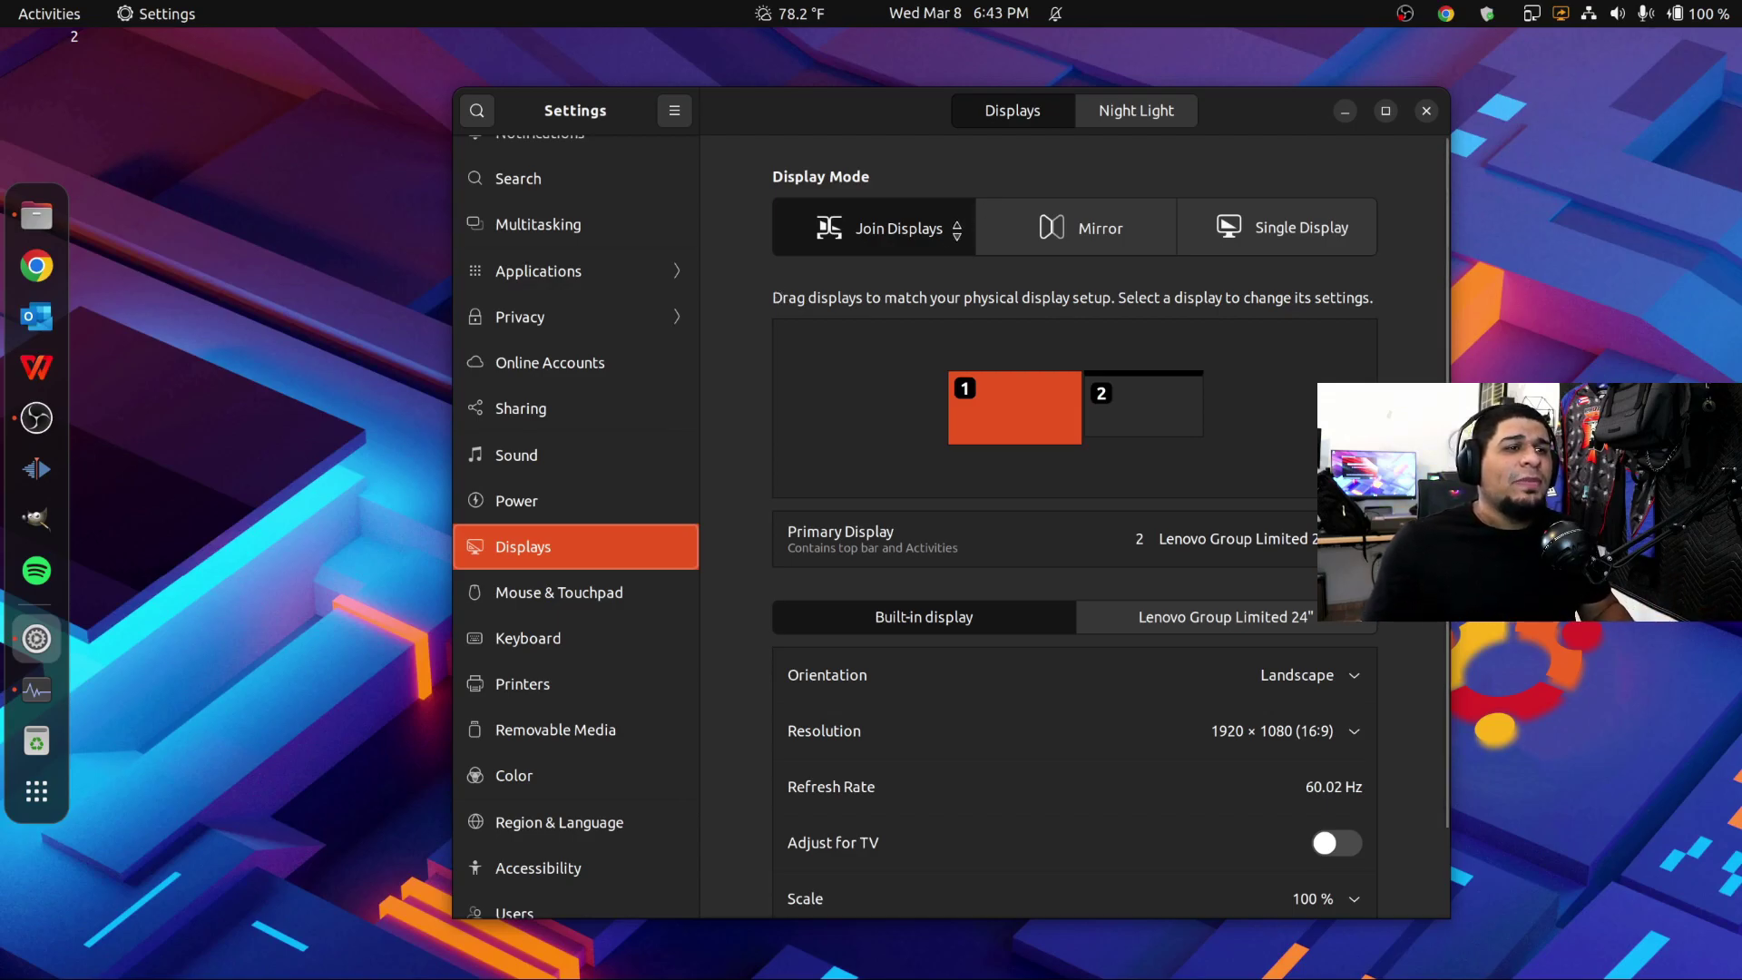
left_click(1102, 240)
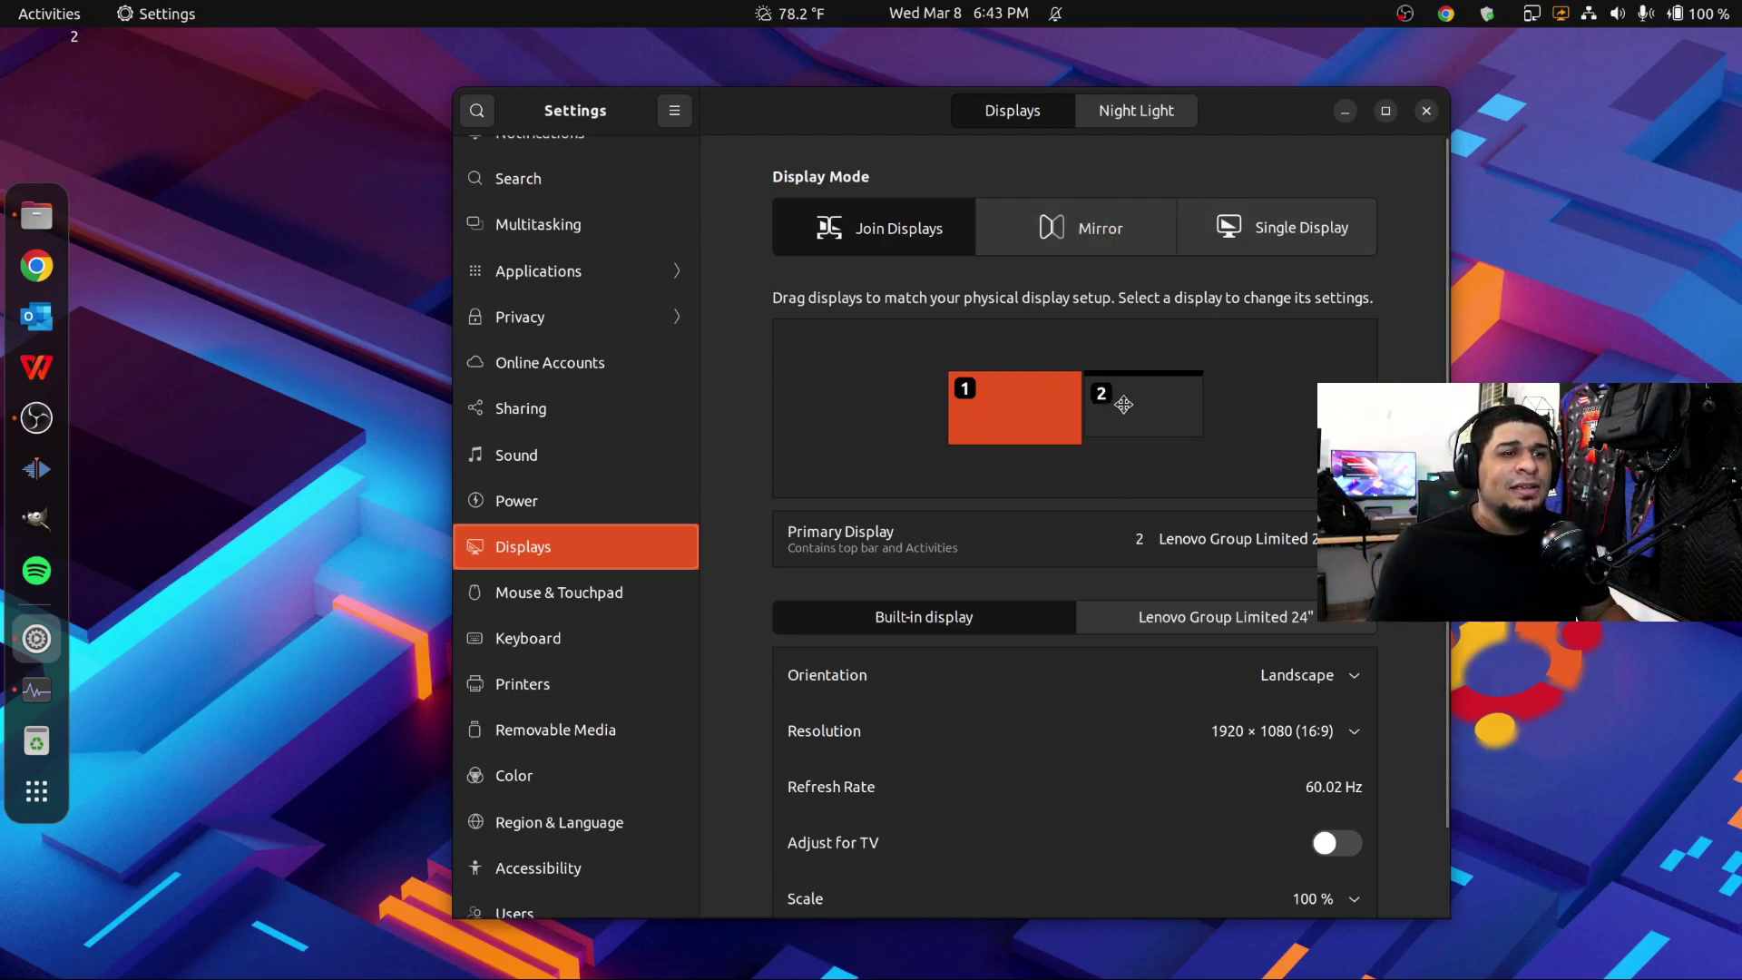
scroll(935, 527, "down", 2)
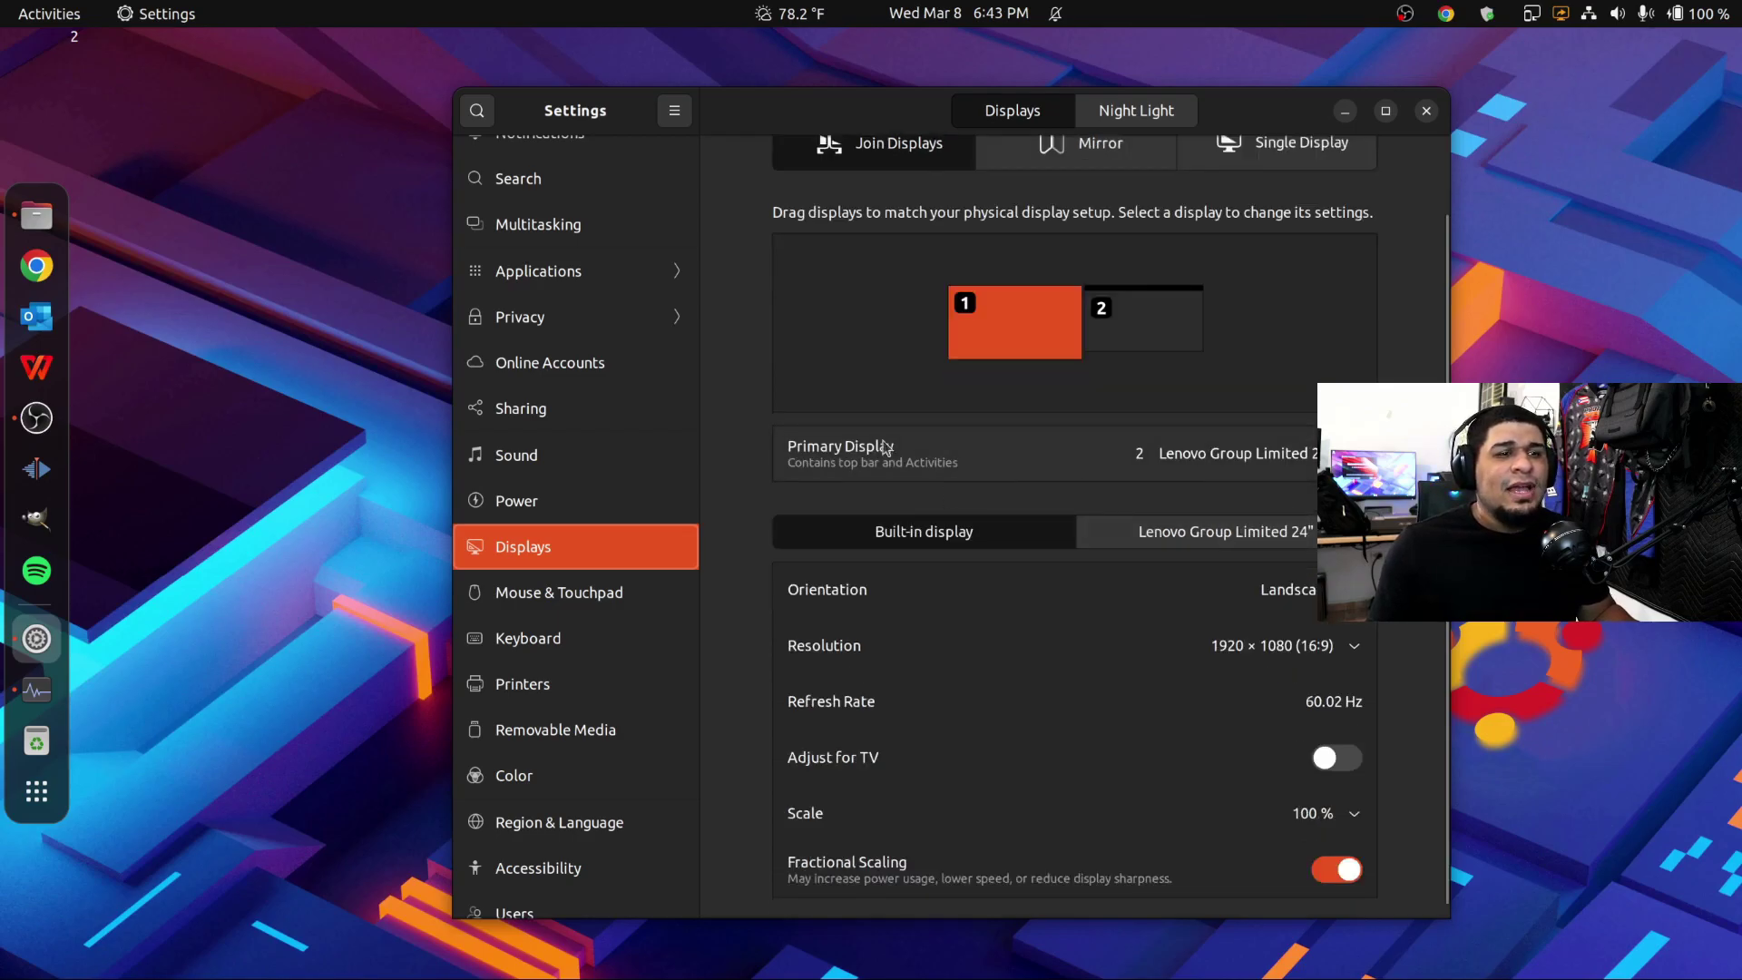
Step: View the primary display choices and the individual settings of the built-in display and the Lenovo 24" display
left_click(1297, 458)
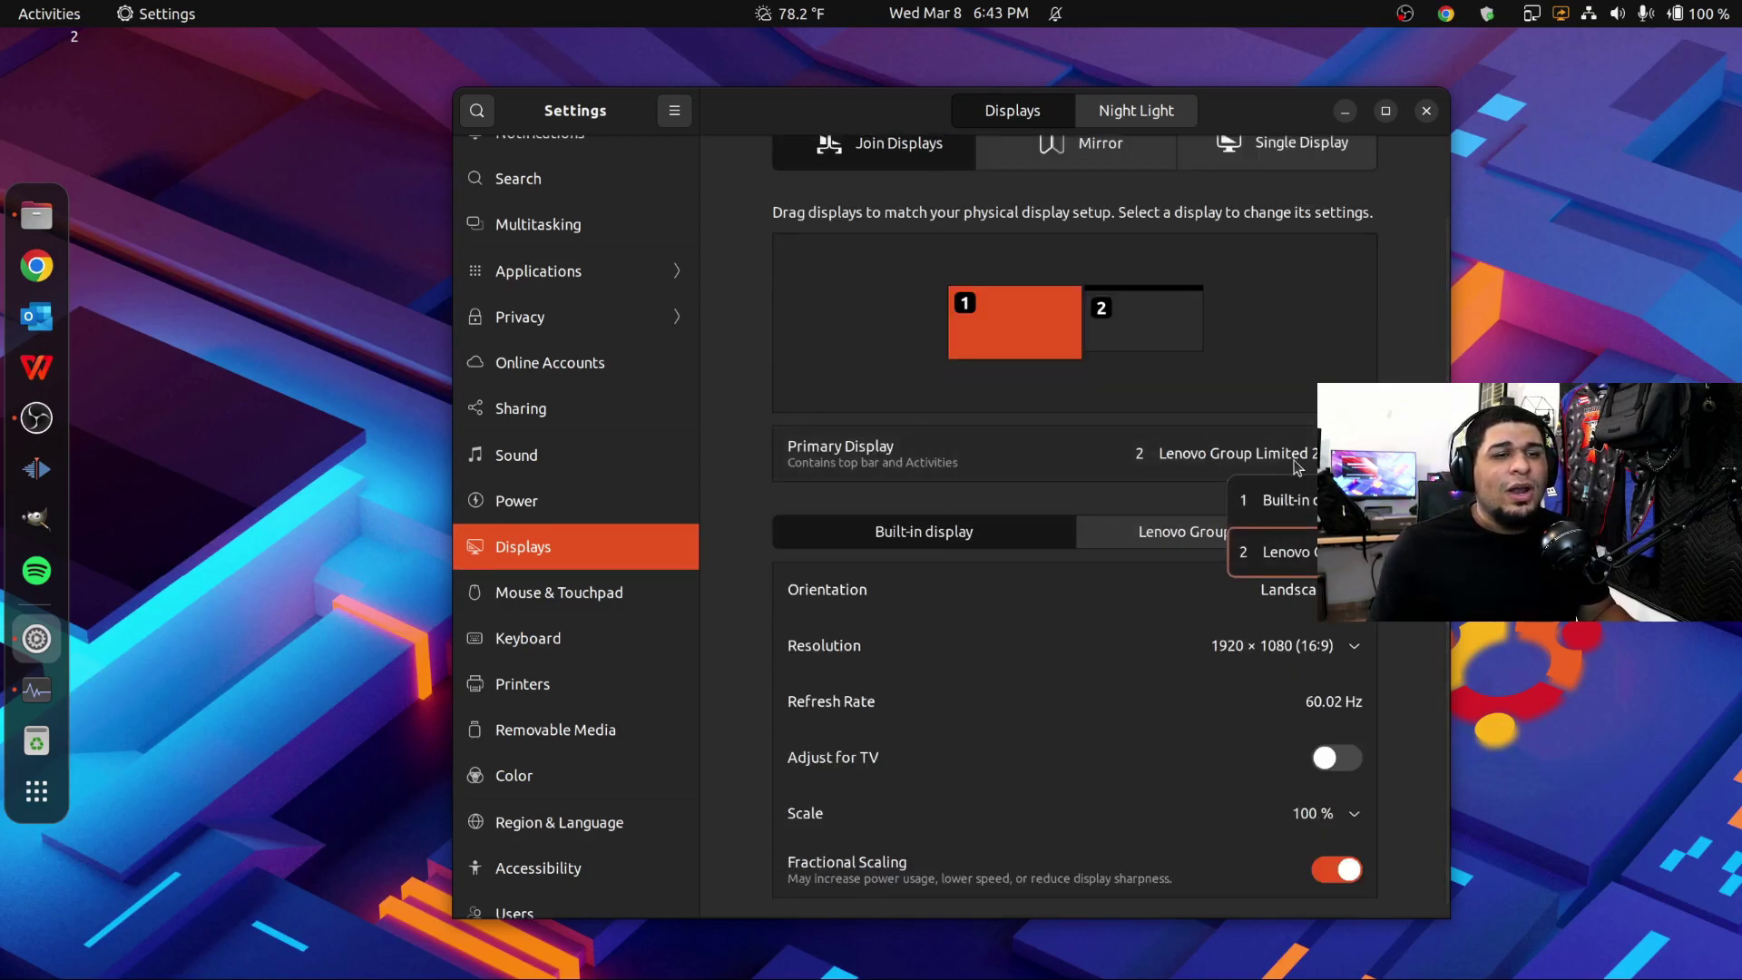
key("Escape")
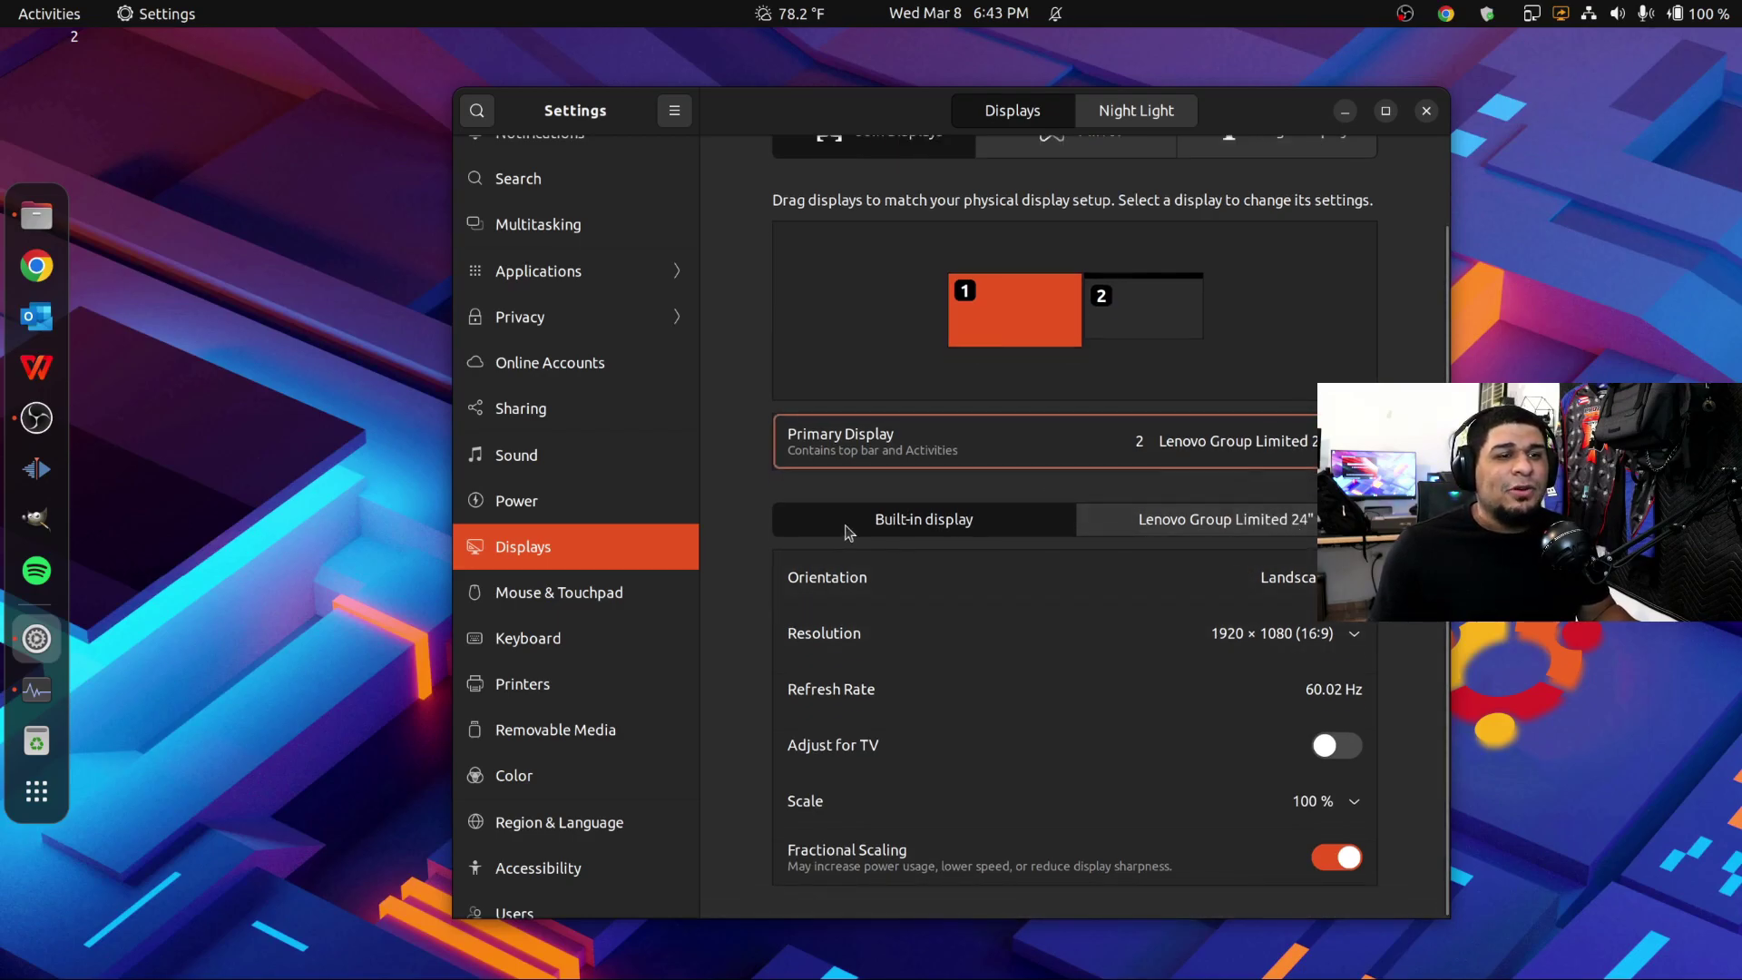
left_click(913, 521)
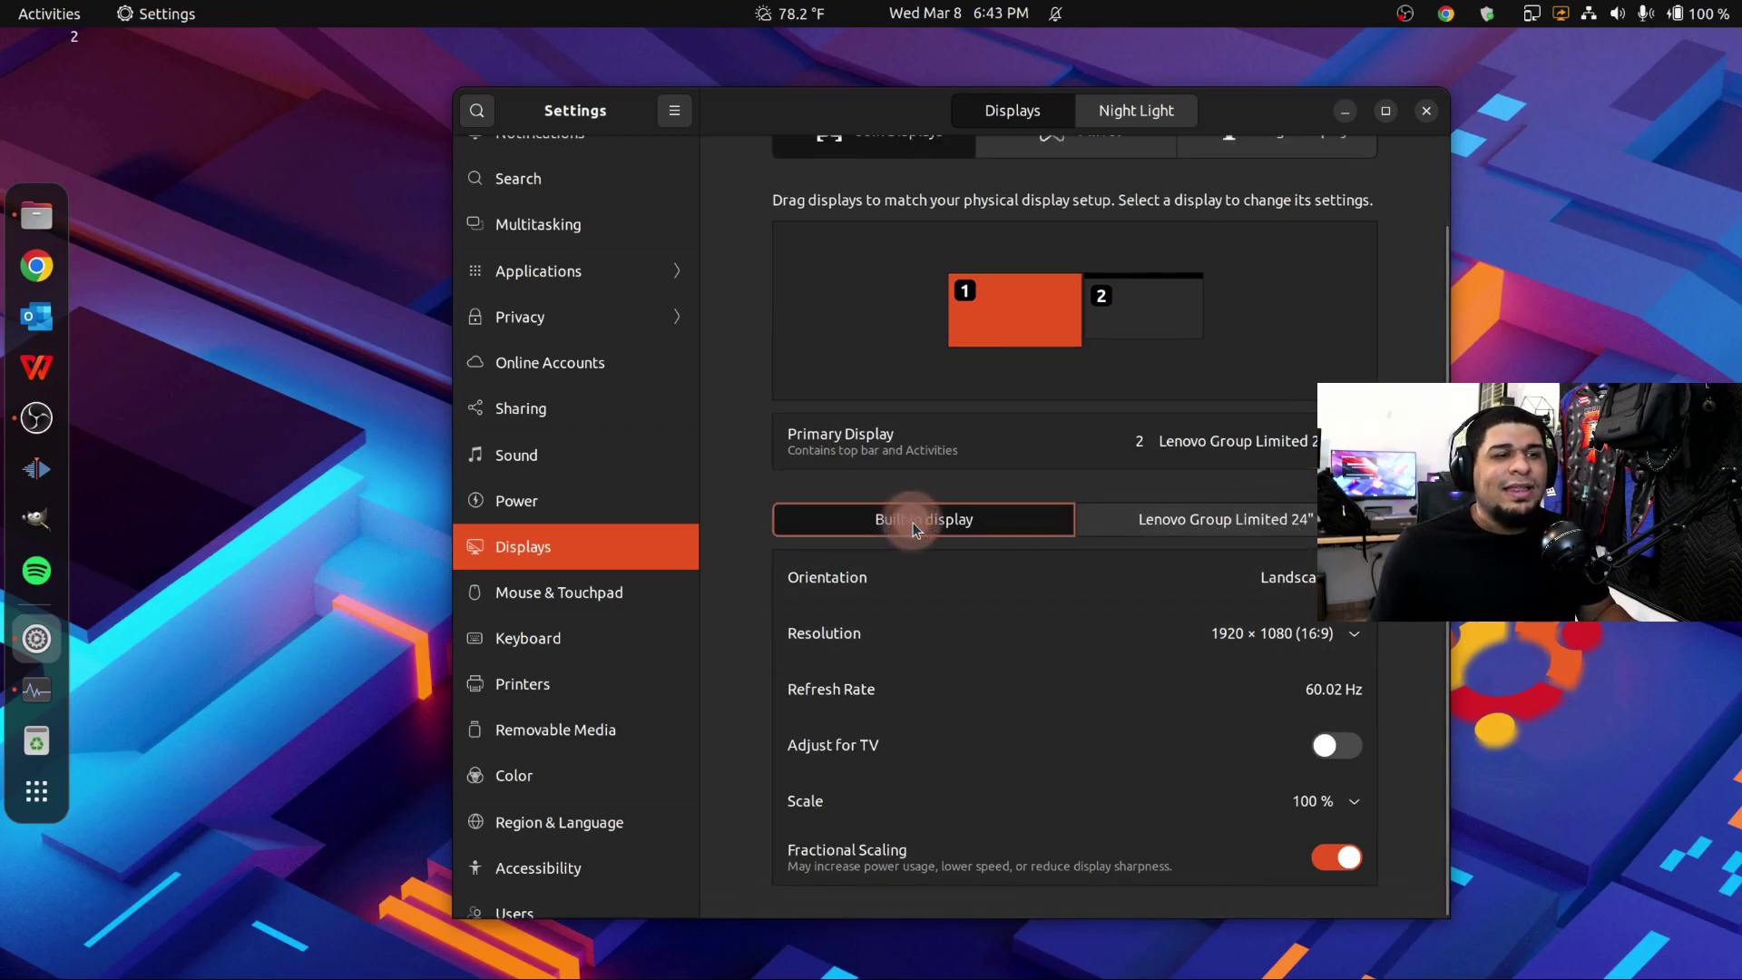
left_click(1257, 533)
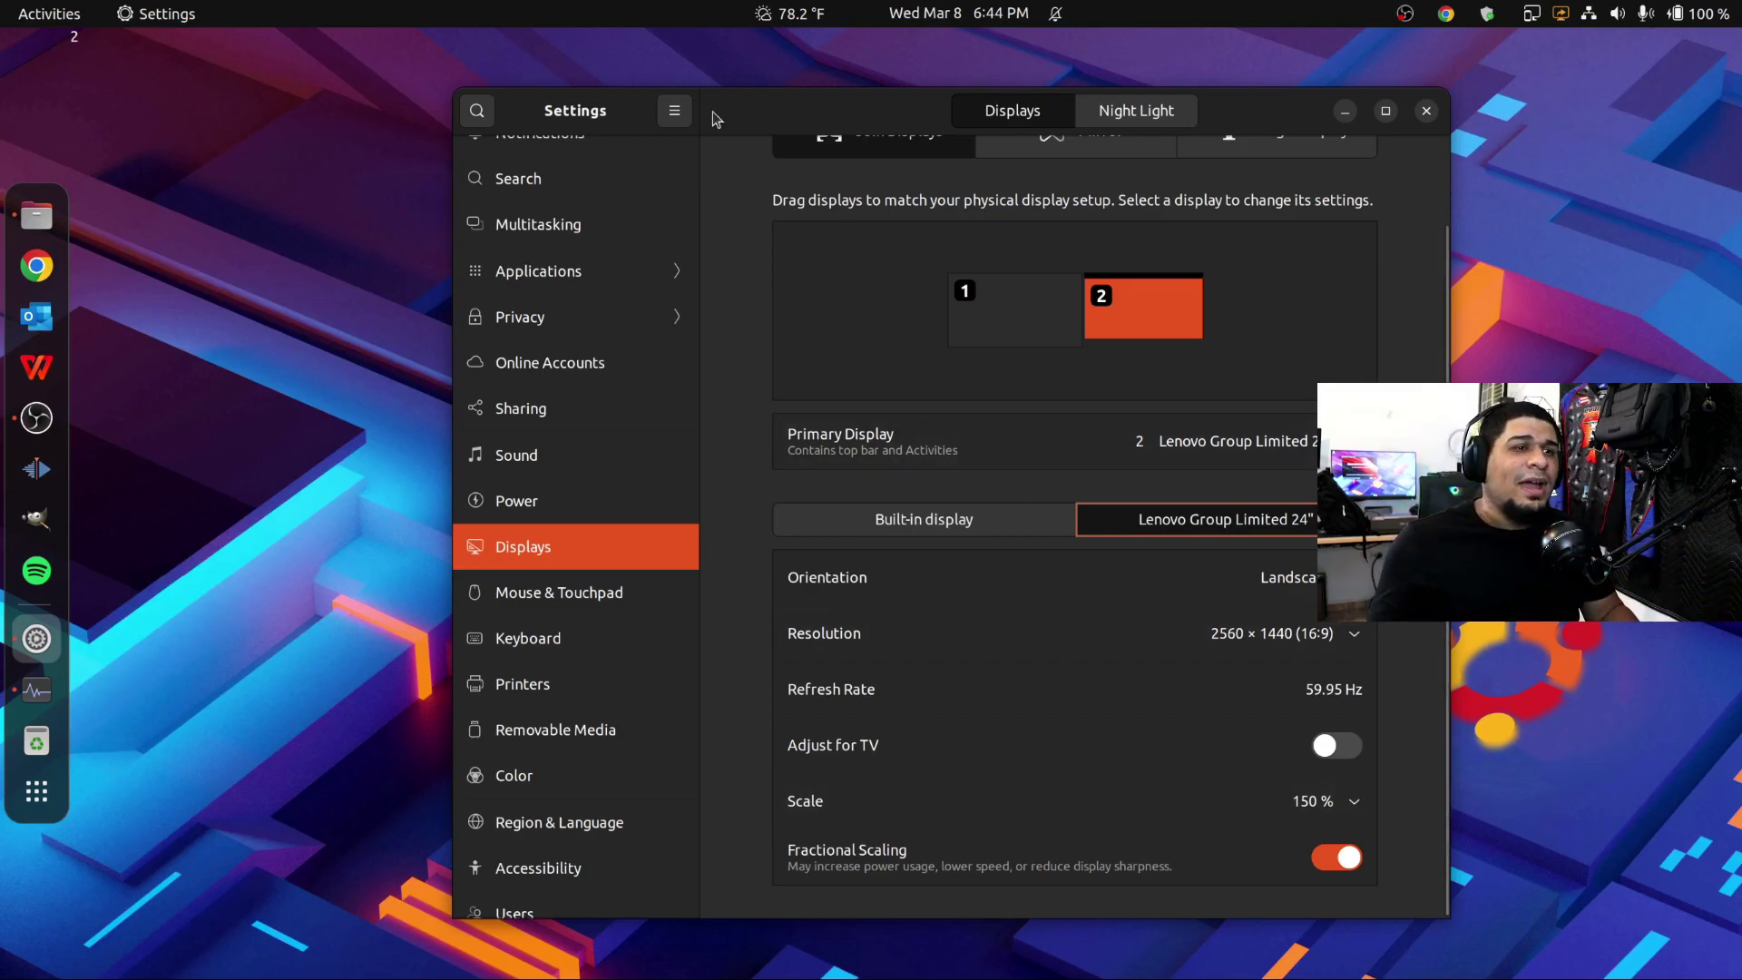
Step: Shift the Settings window slightly and view the scale choices for the Lenovo 24" display
left_click_drag(842, 112, 821, 117)
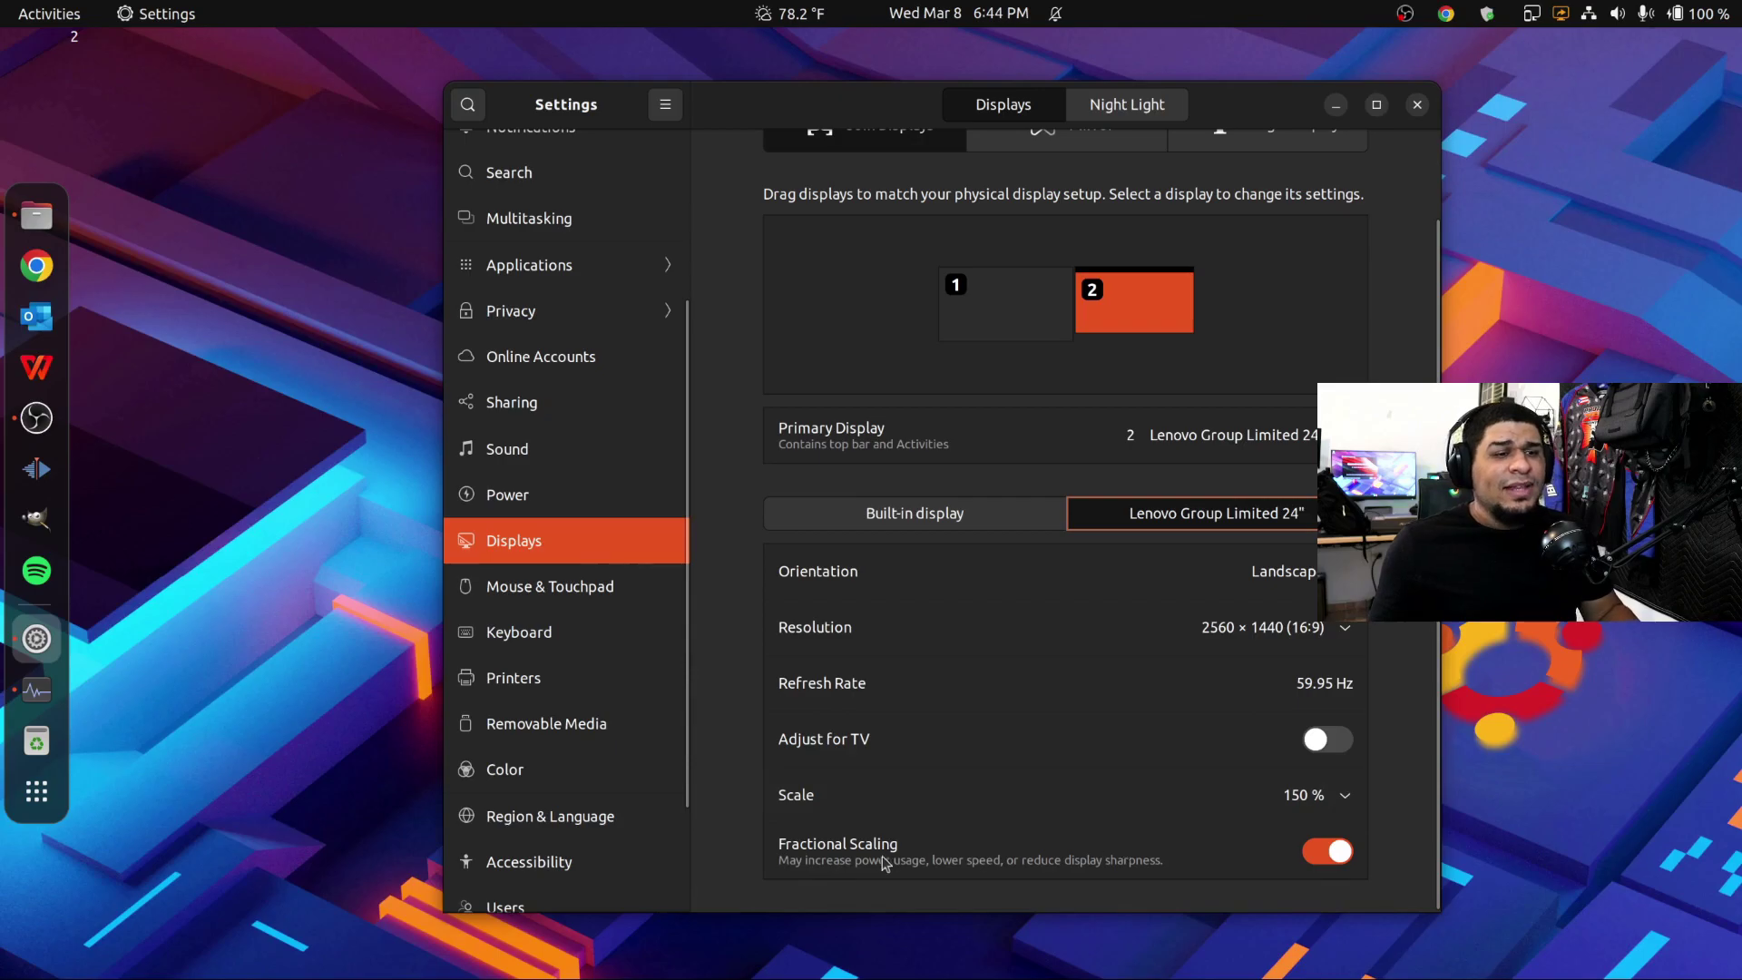
left_click(800, 853)
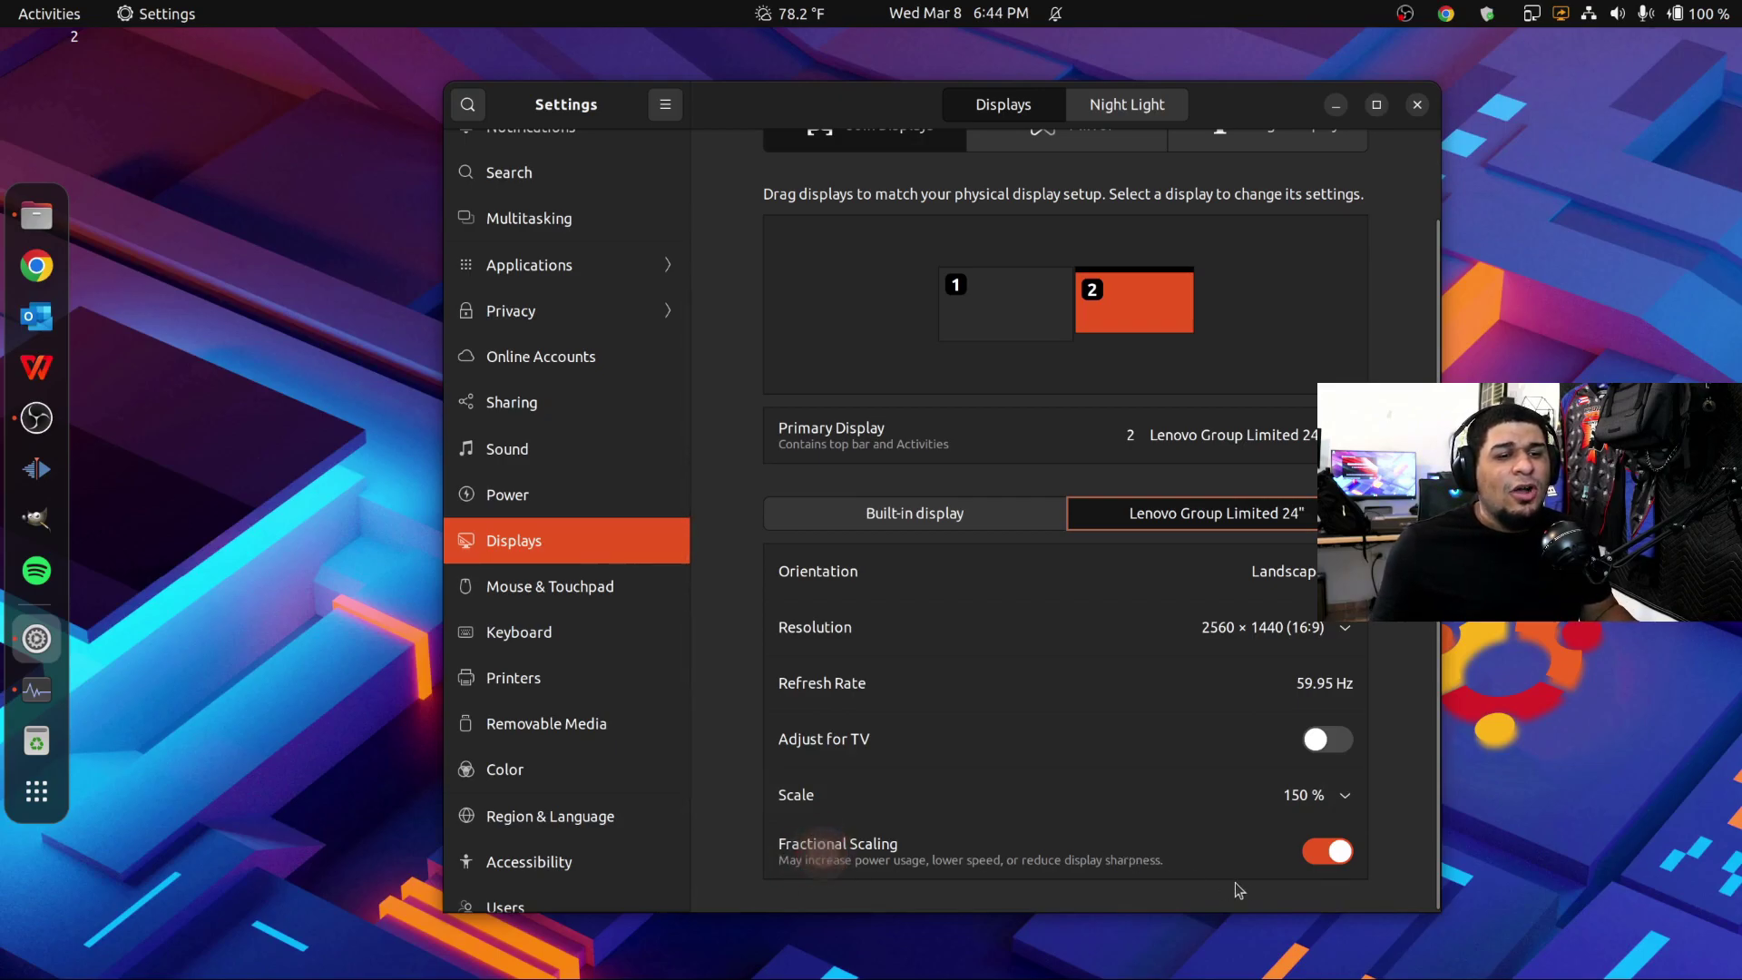
left_click(1336, 800)
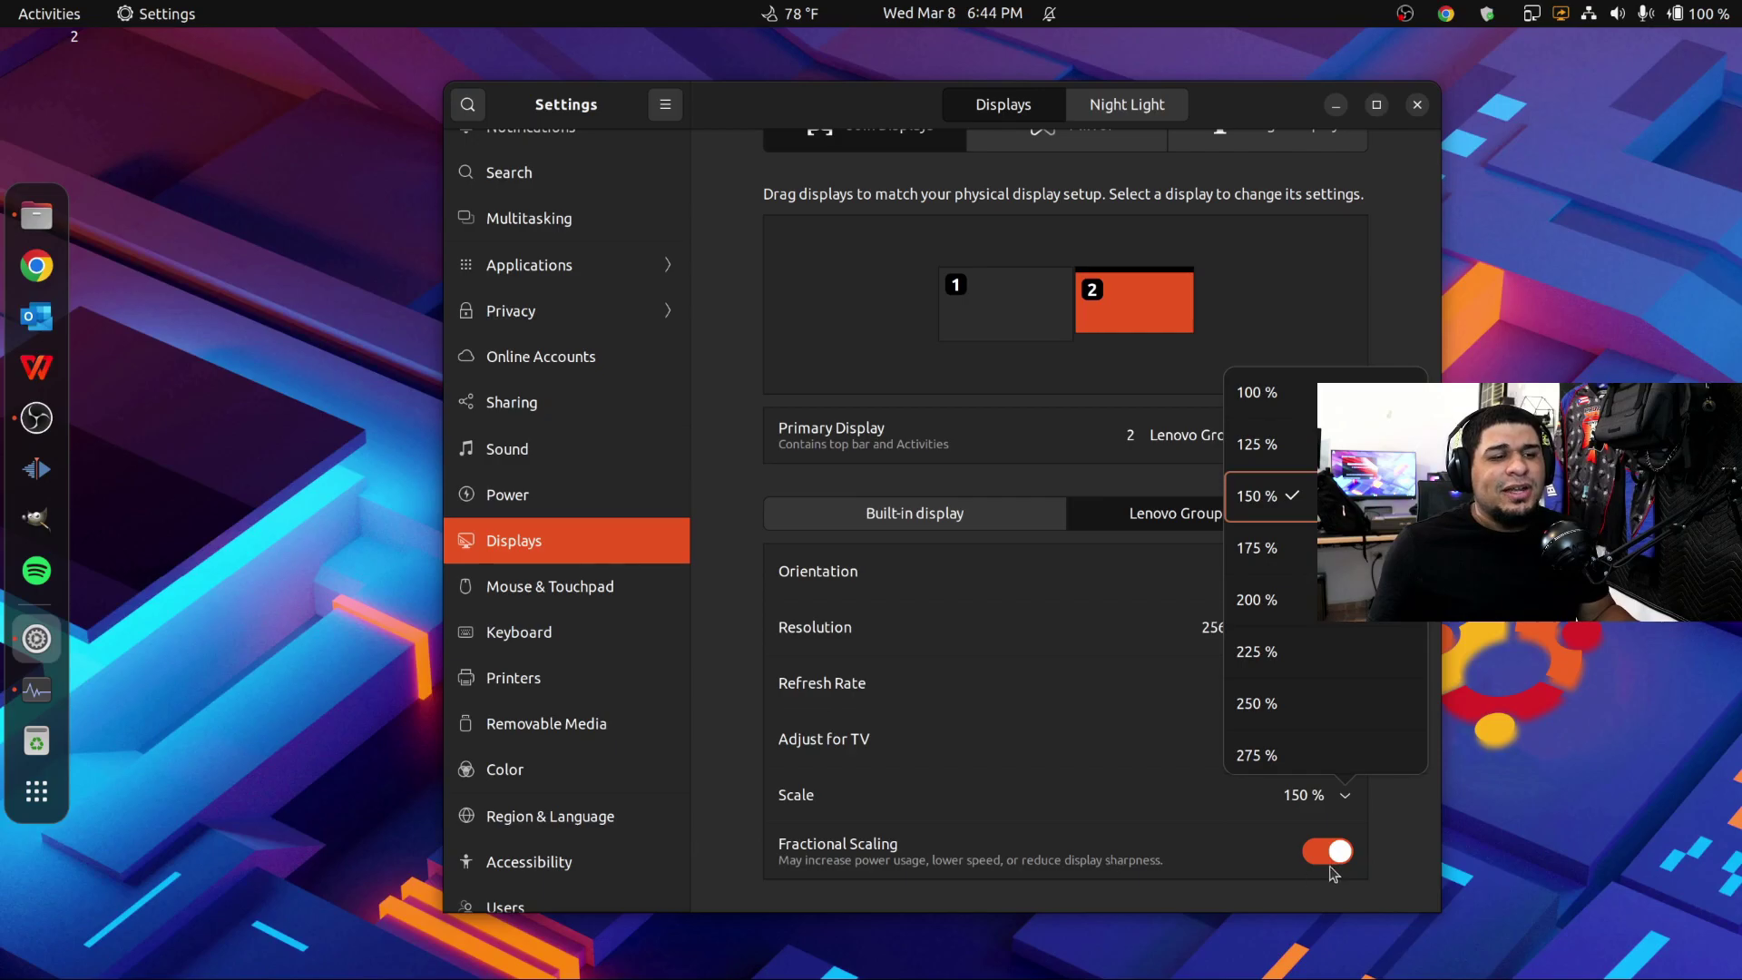
left_click(1385, 845)
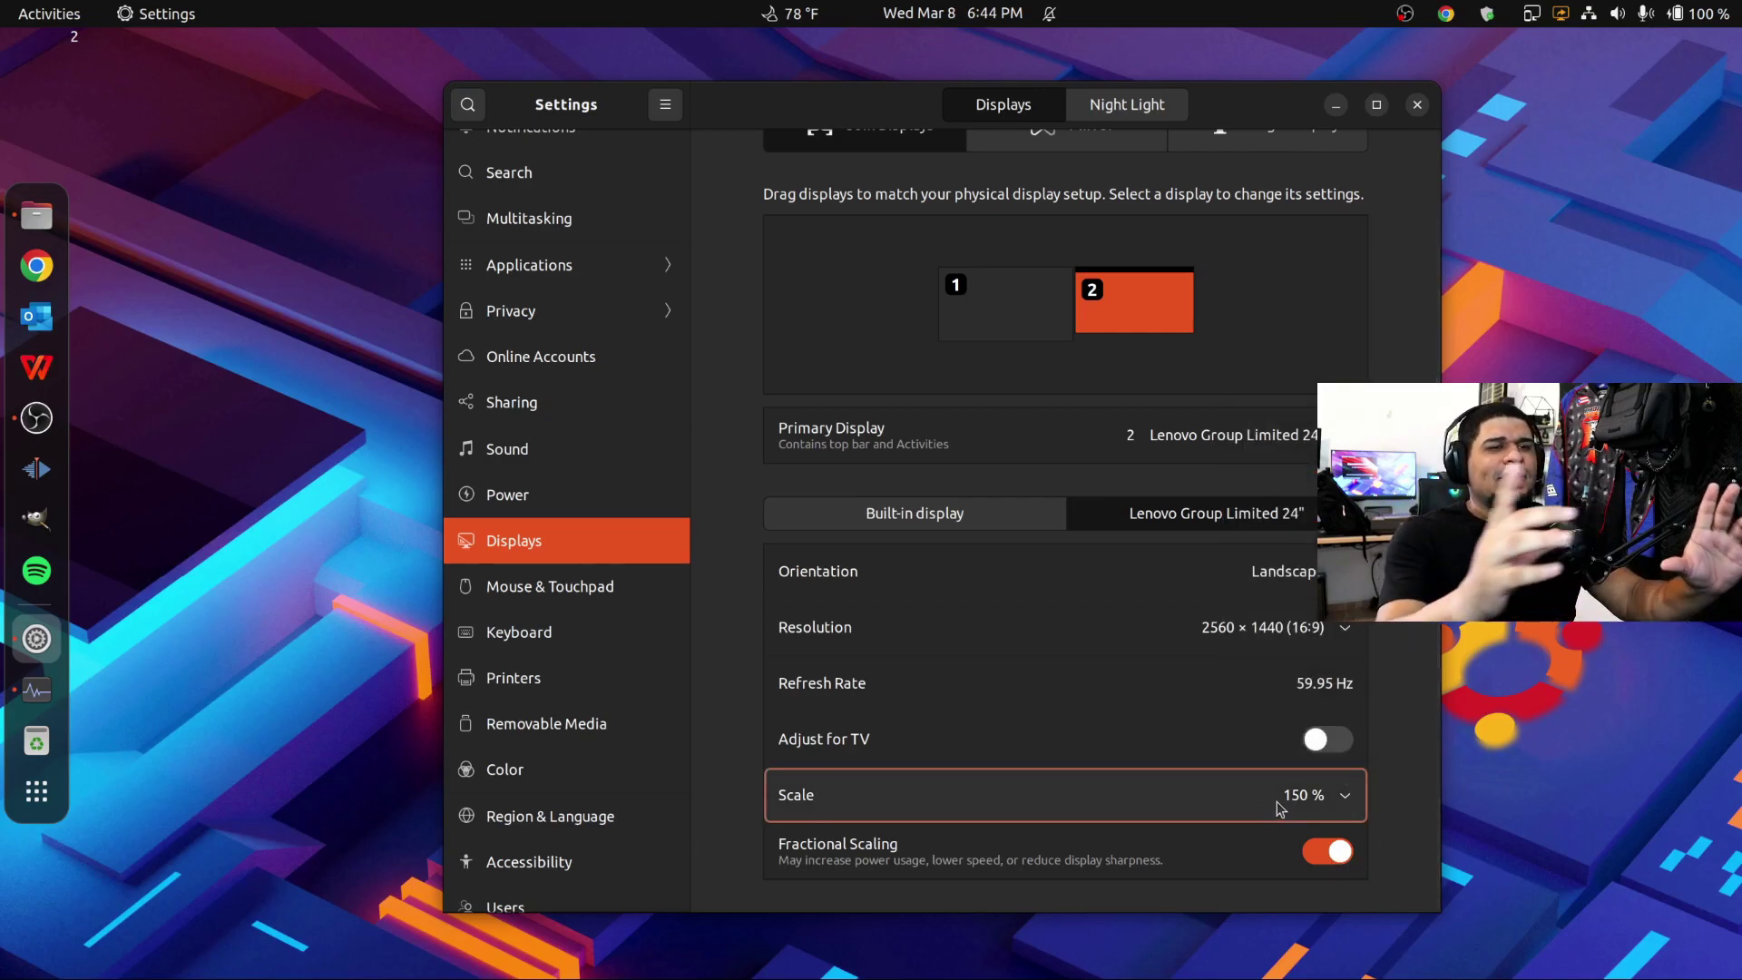
Step: View the Mouse & Touchpad options and the Keyboard input source and shortcut options
left_click(595, 601)
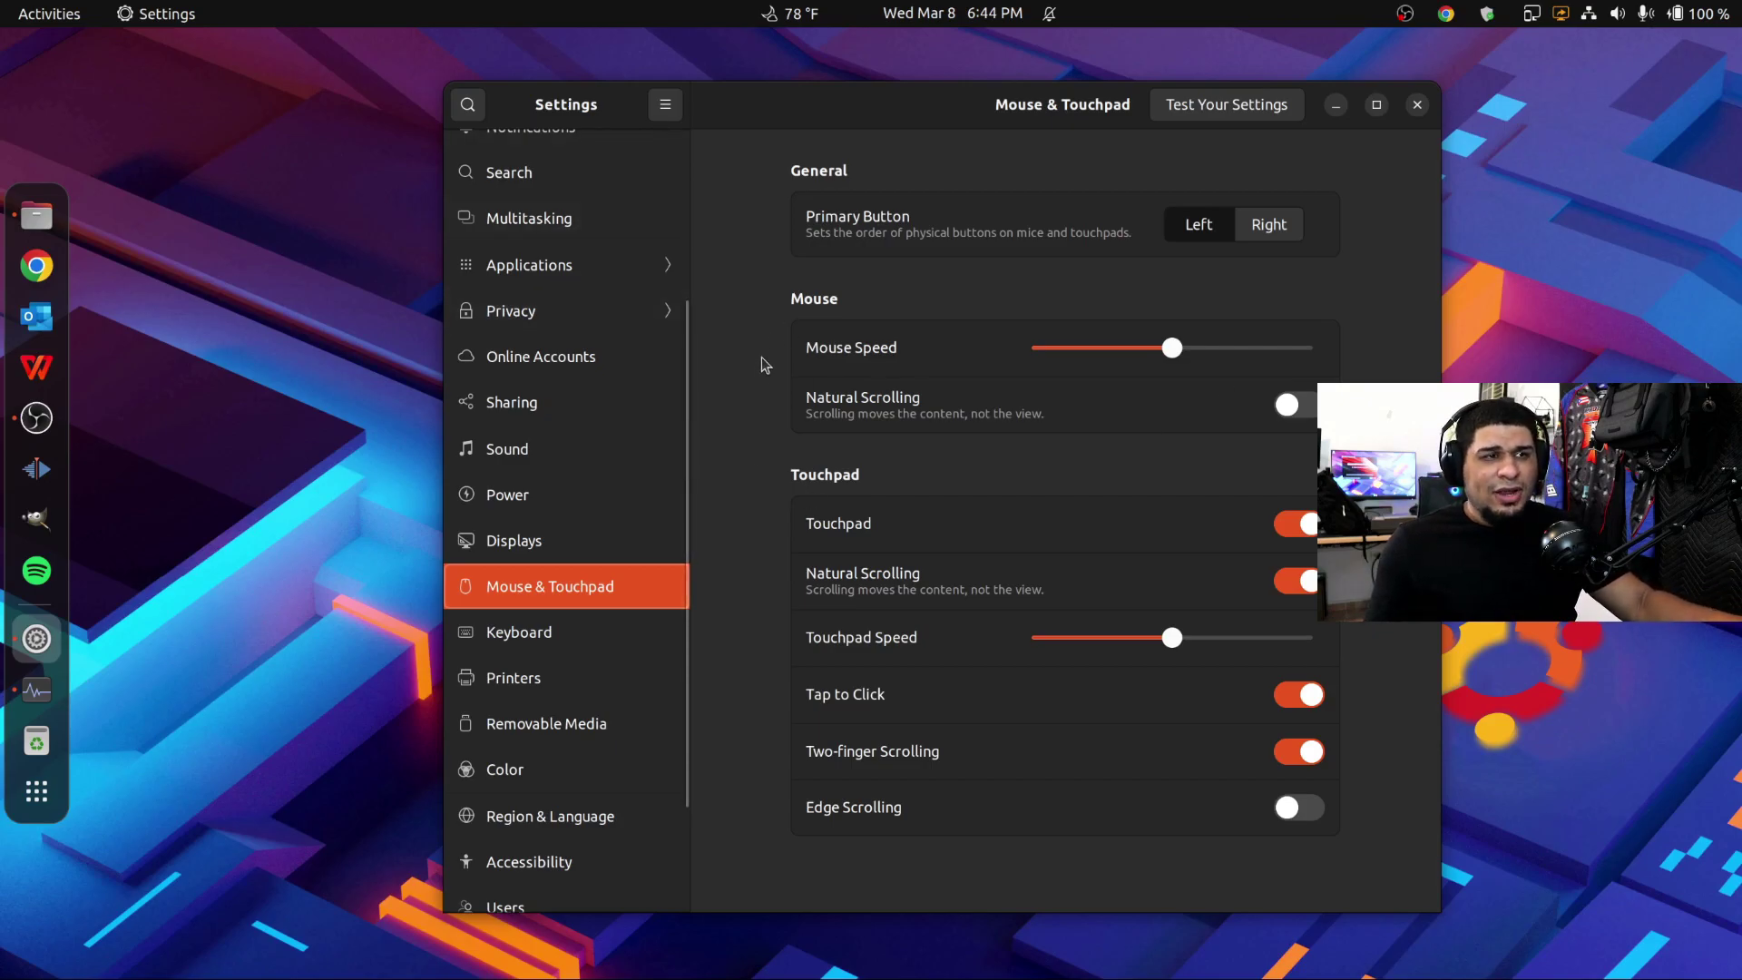
scroll(690, 498, "down", 2)
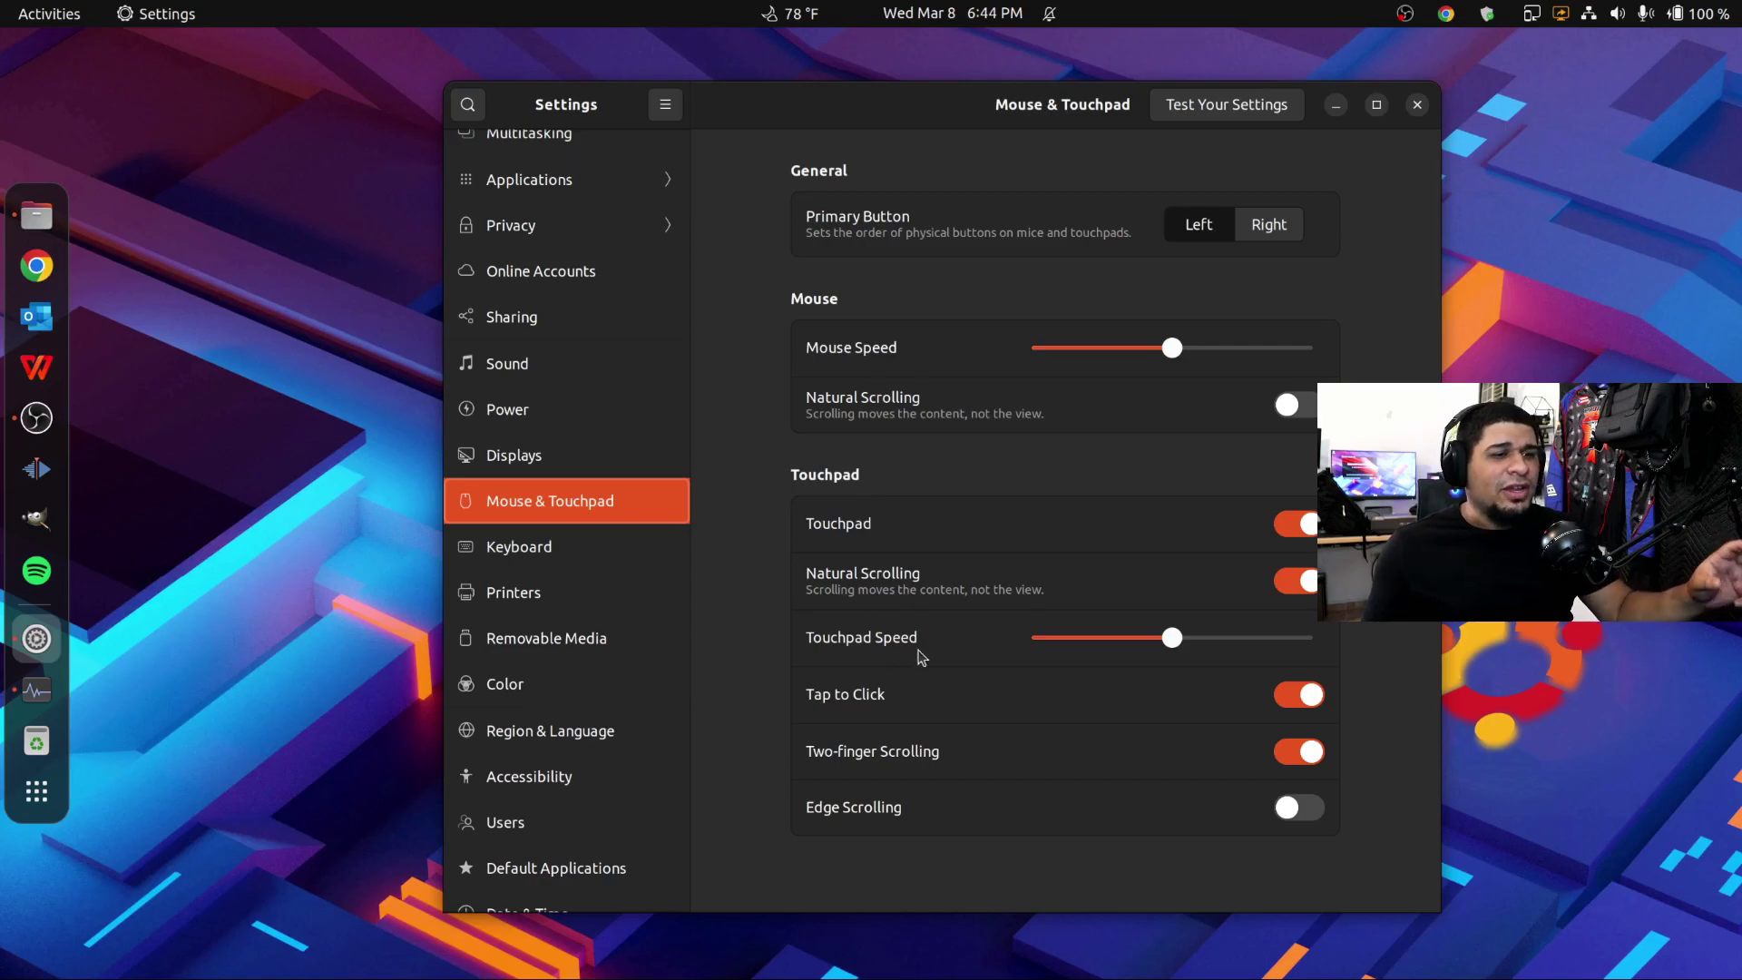
left_click(555, 546)
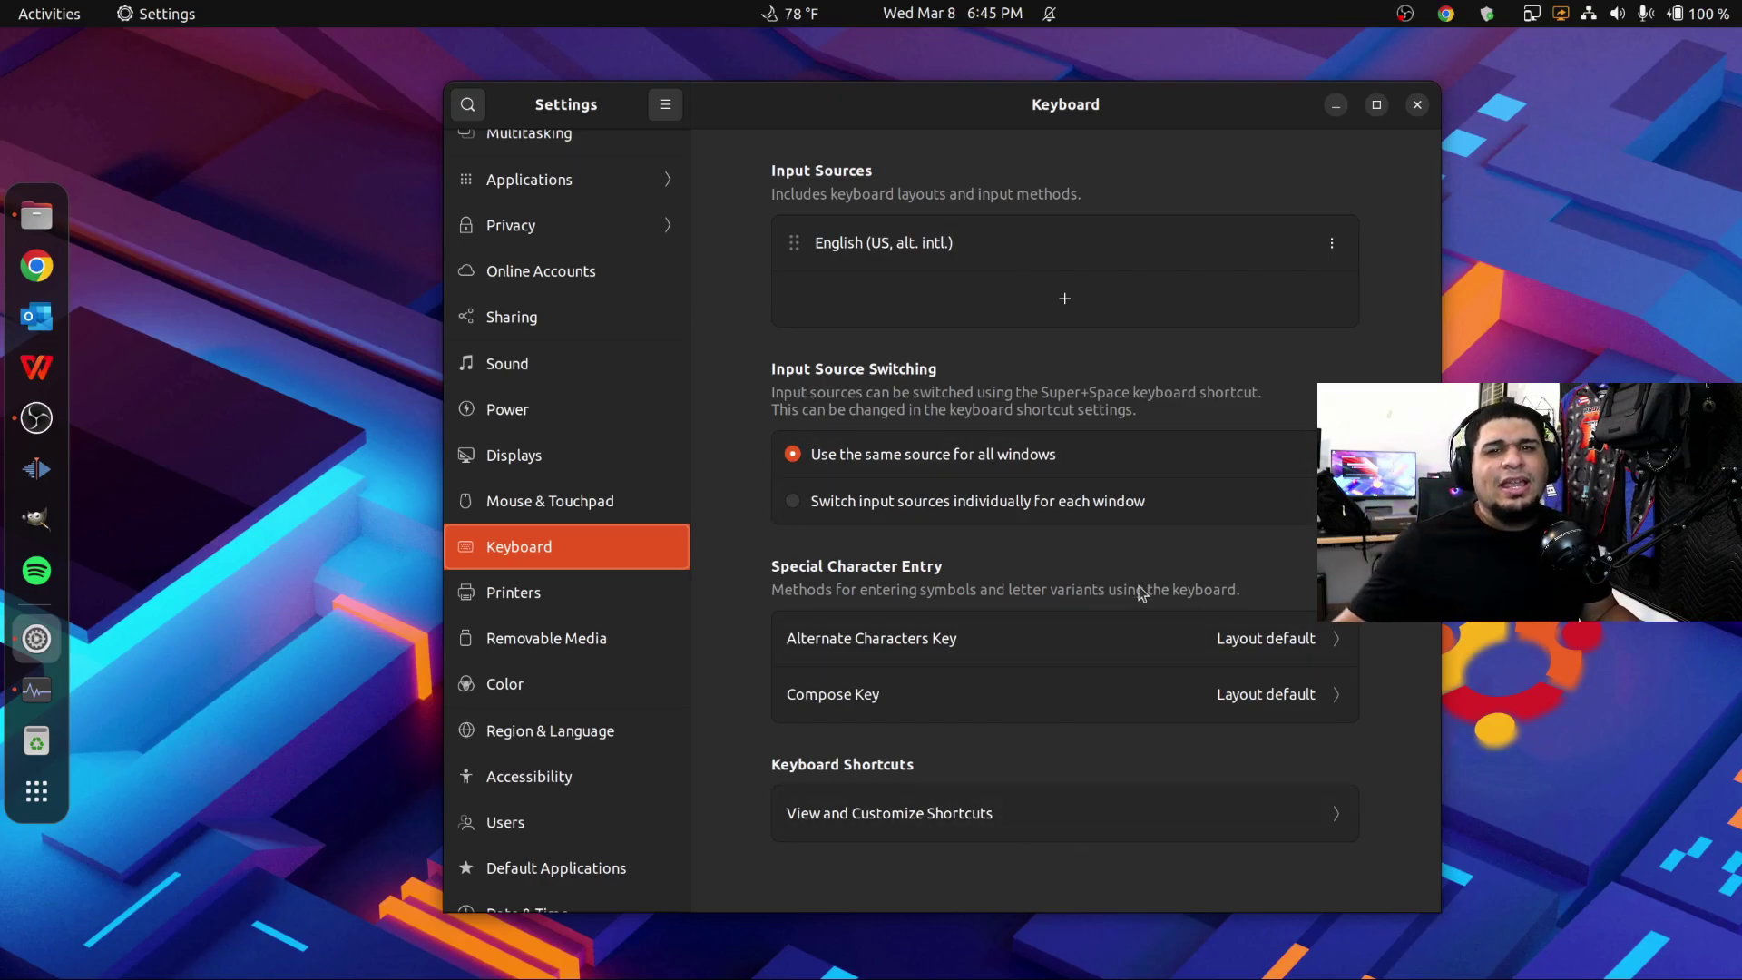
Step: Search for available printers from the Printers page and select the XP-4100 entry, then dismiss the Add Printer dialog
left_click(513, 594)
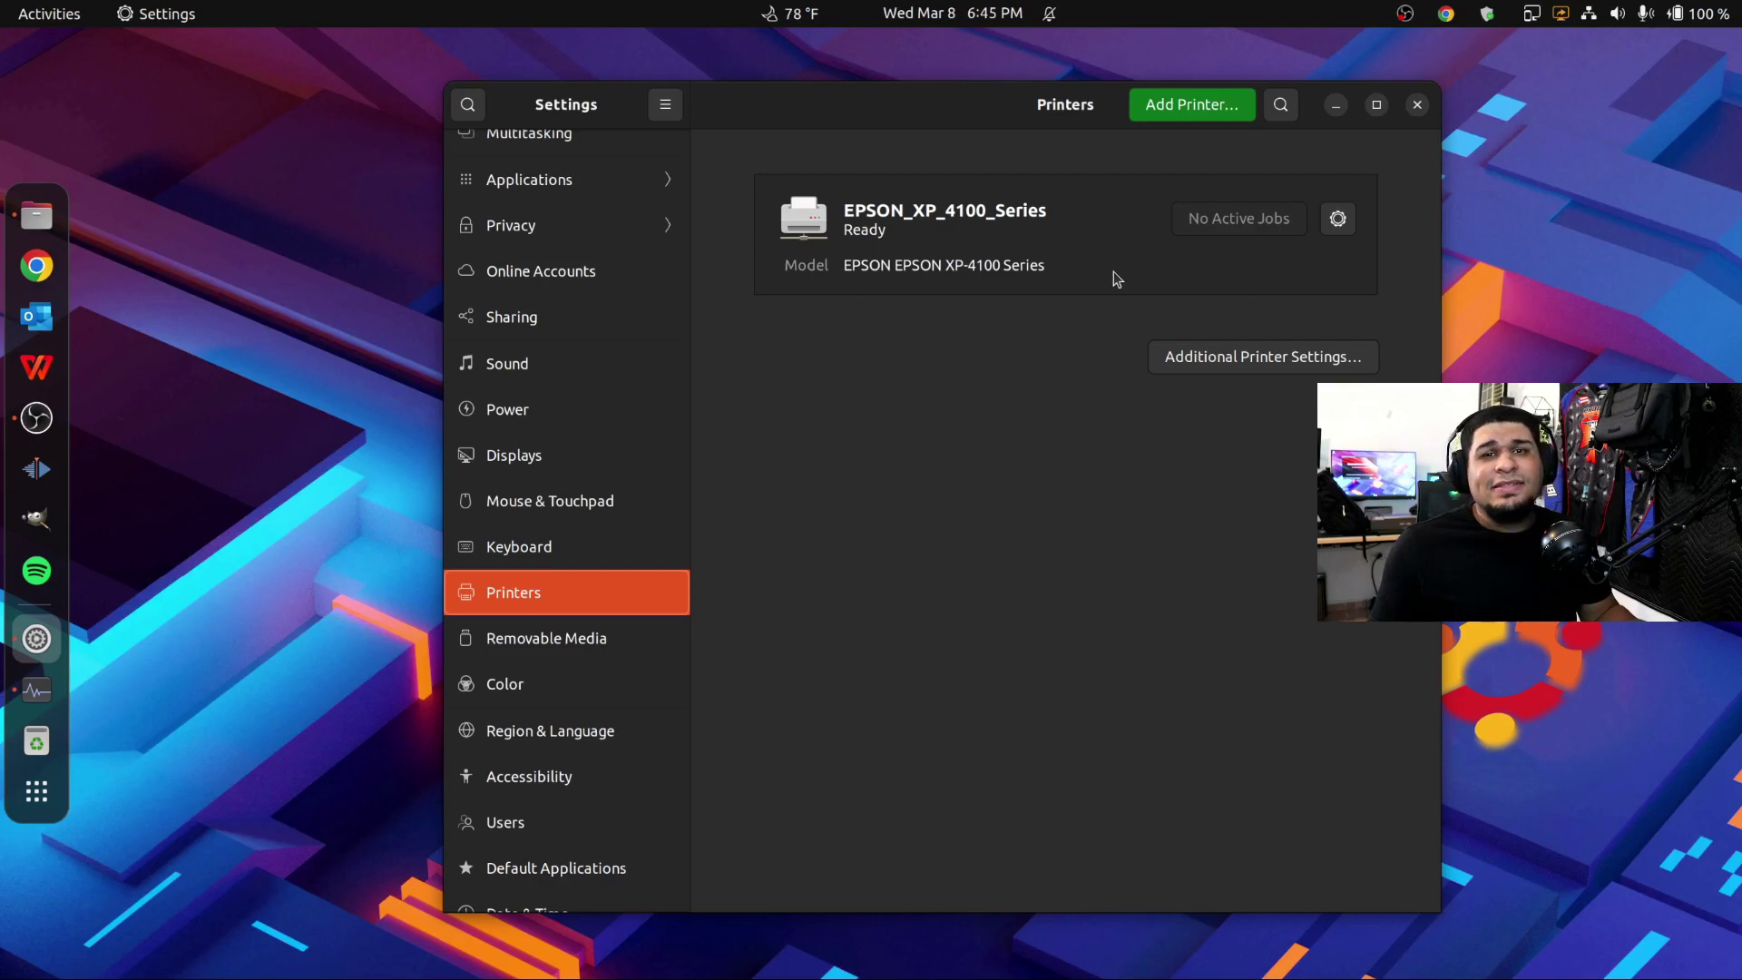
left_click(1192, 105)
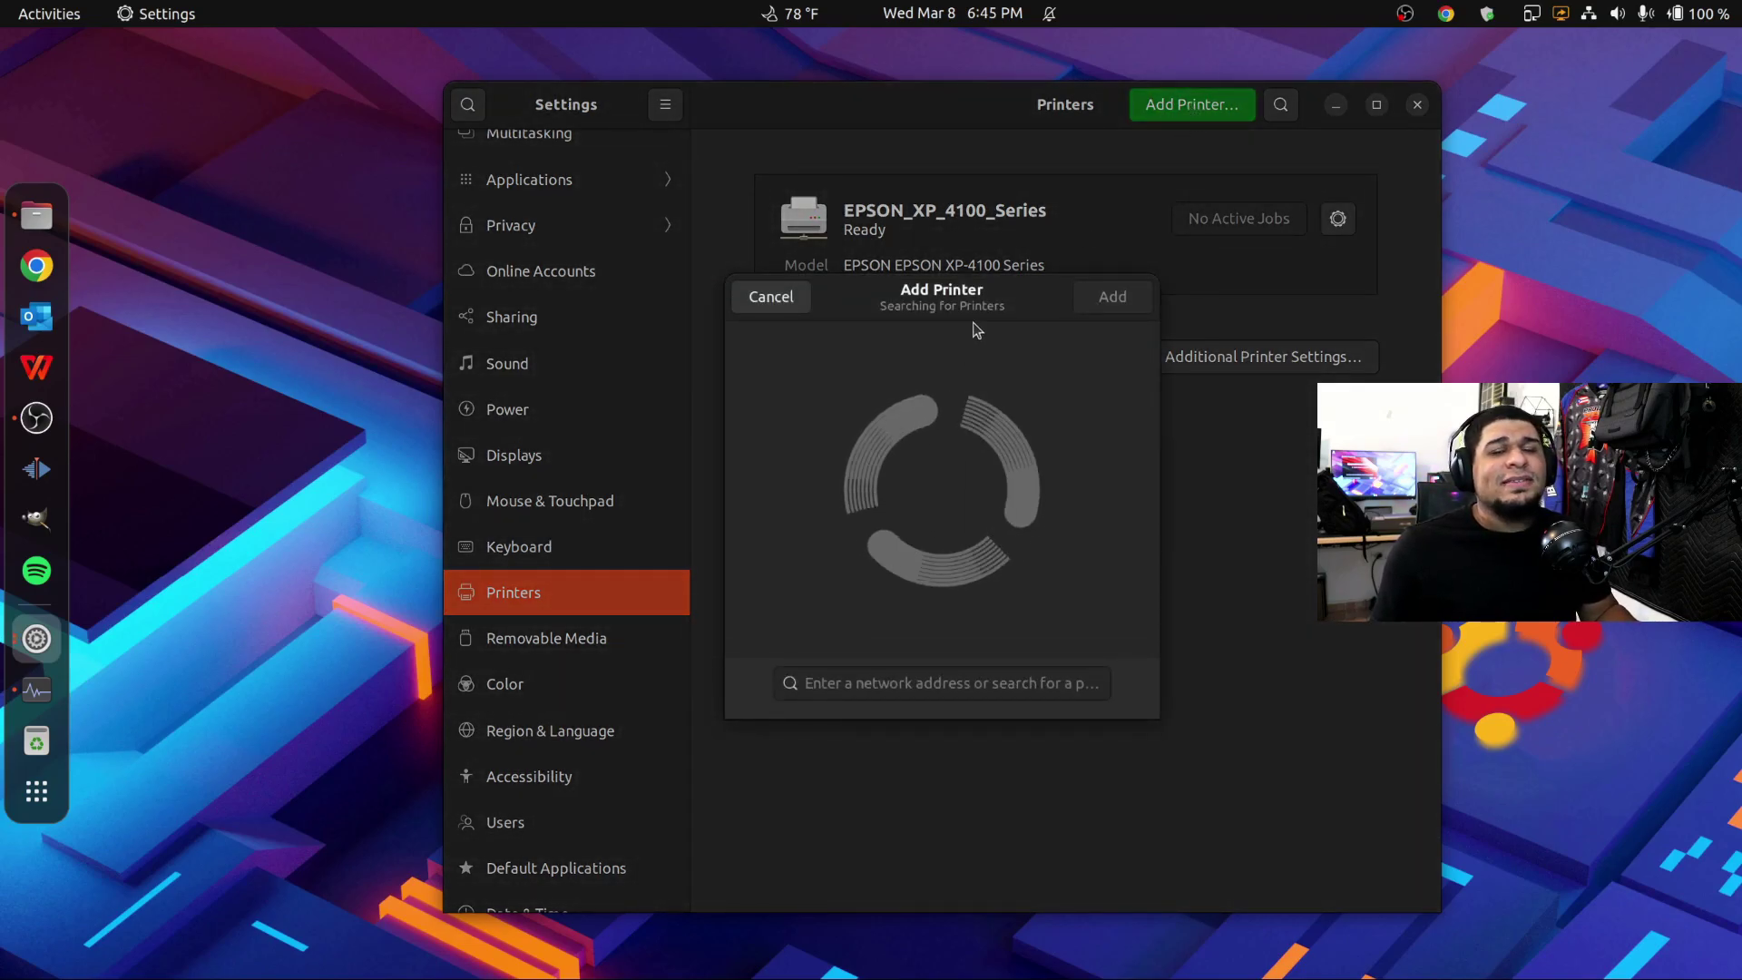
mouse_move(937, 288)
left_mouse_down()
mouse_move(1019, 298)
mouse_move(934, 290)
left_mouse_up()
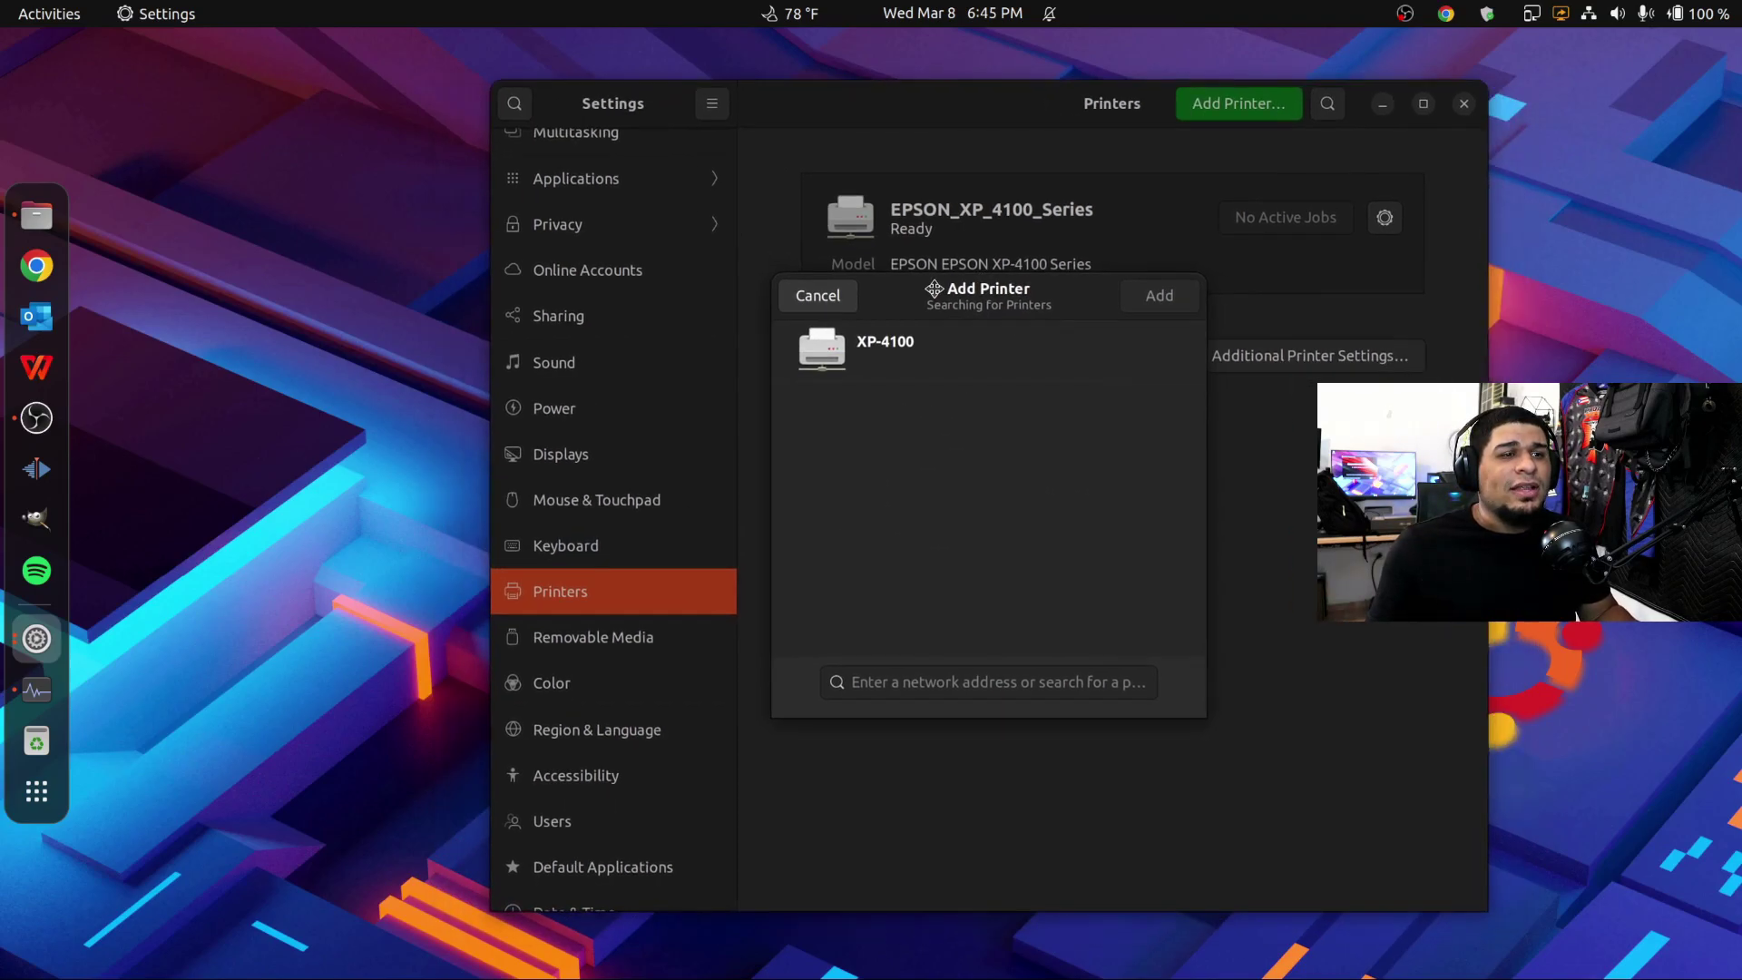
left_click(918, 358)
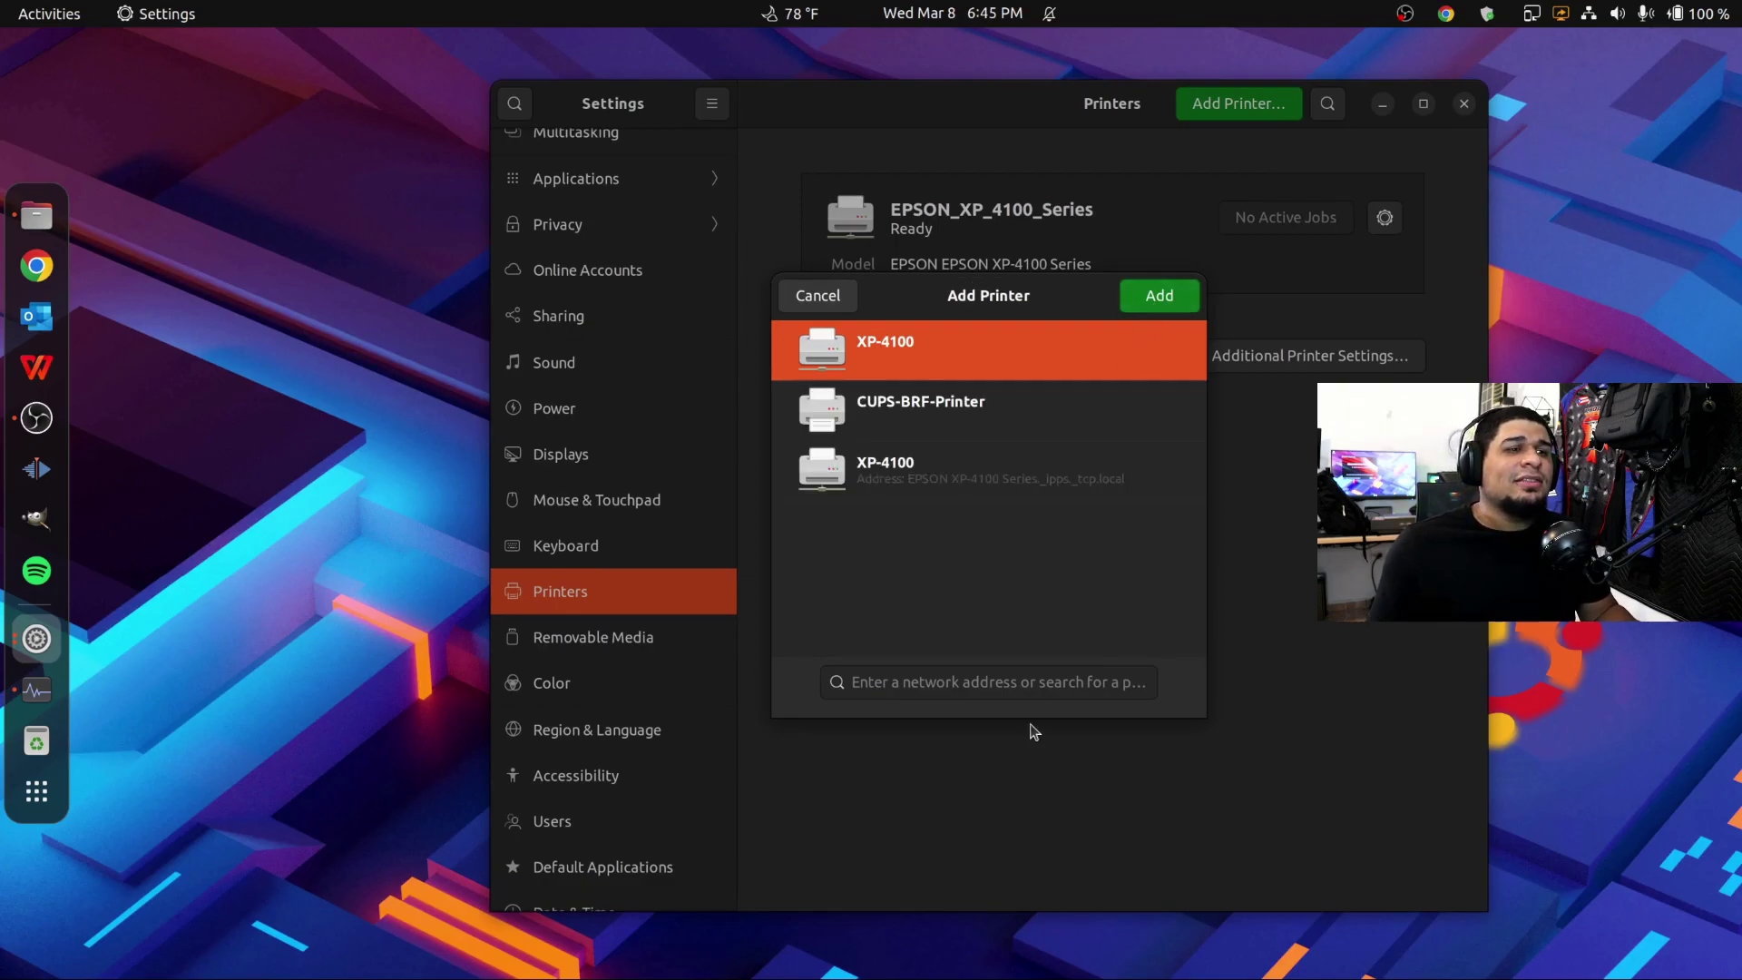
left_click(918, 685)
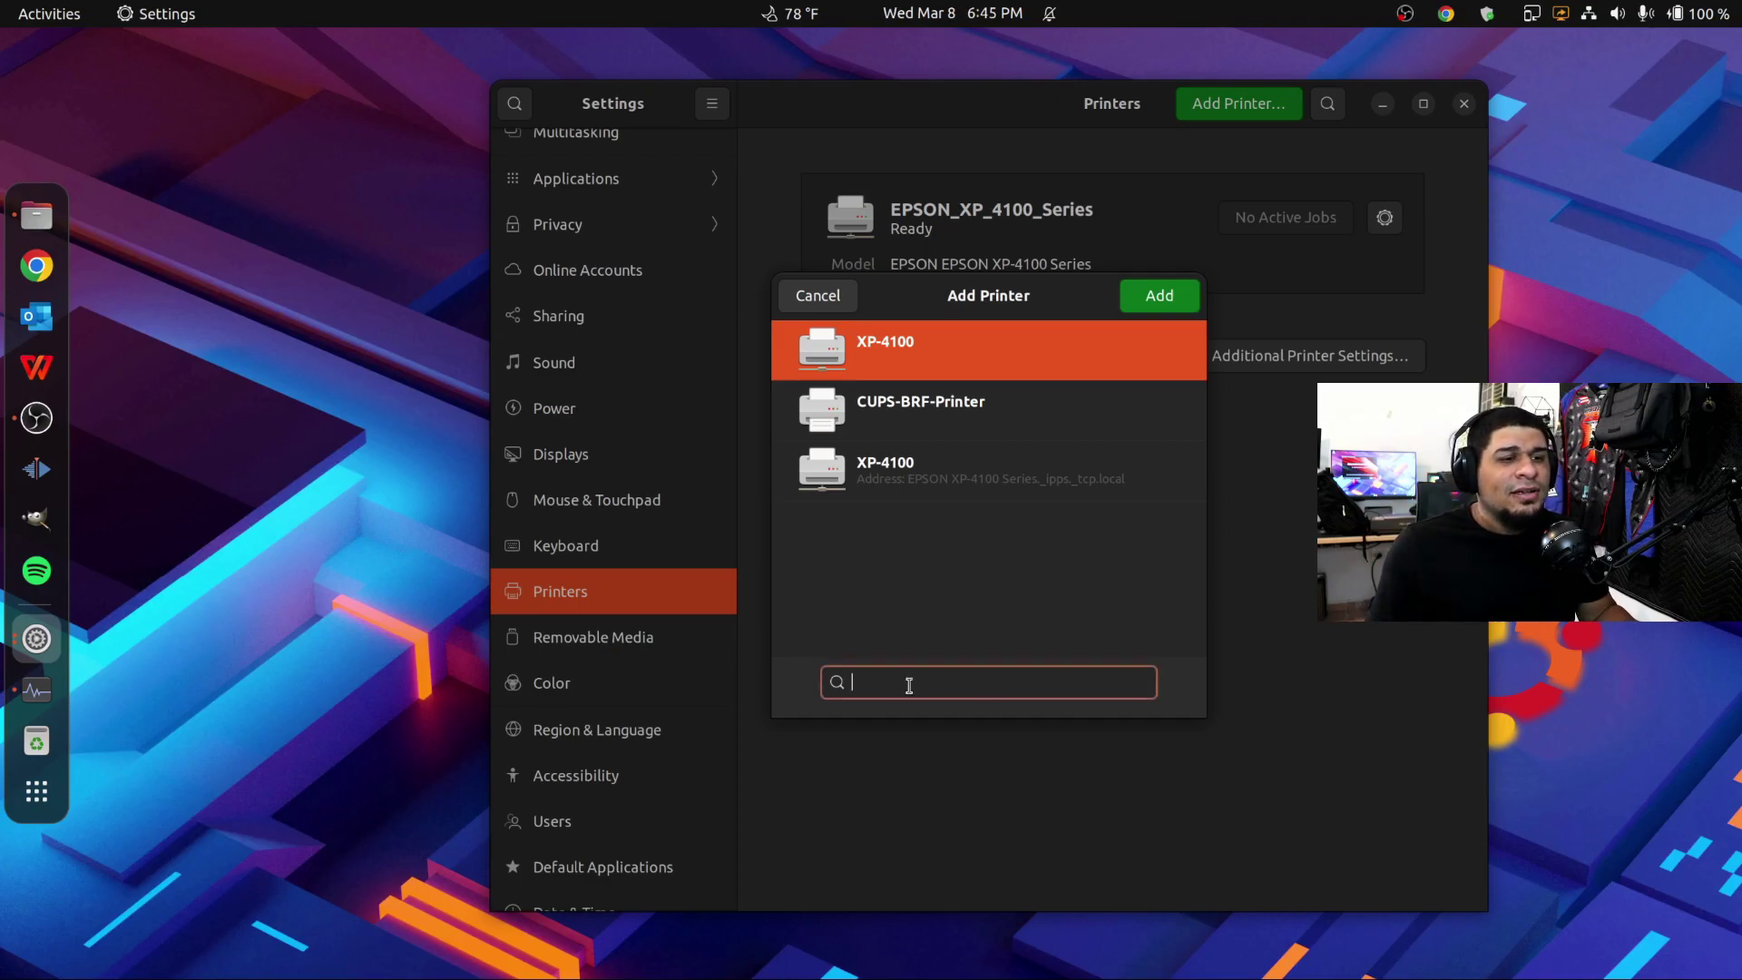
left_click(815, 299)
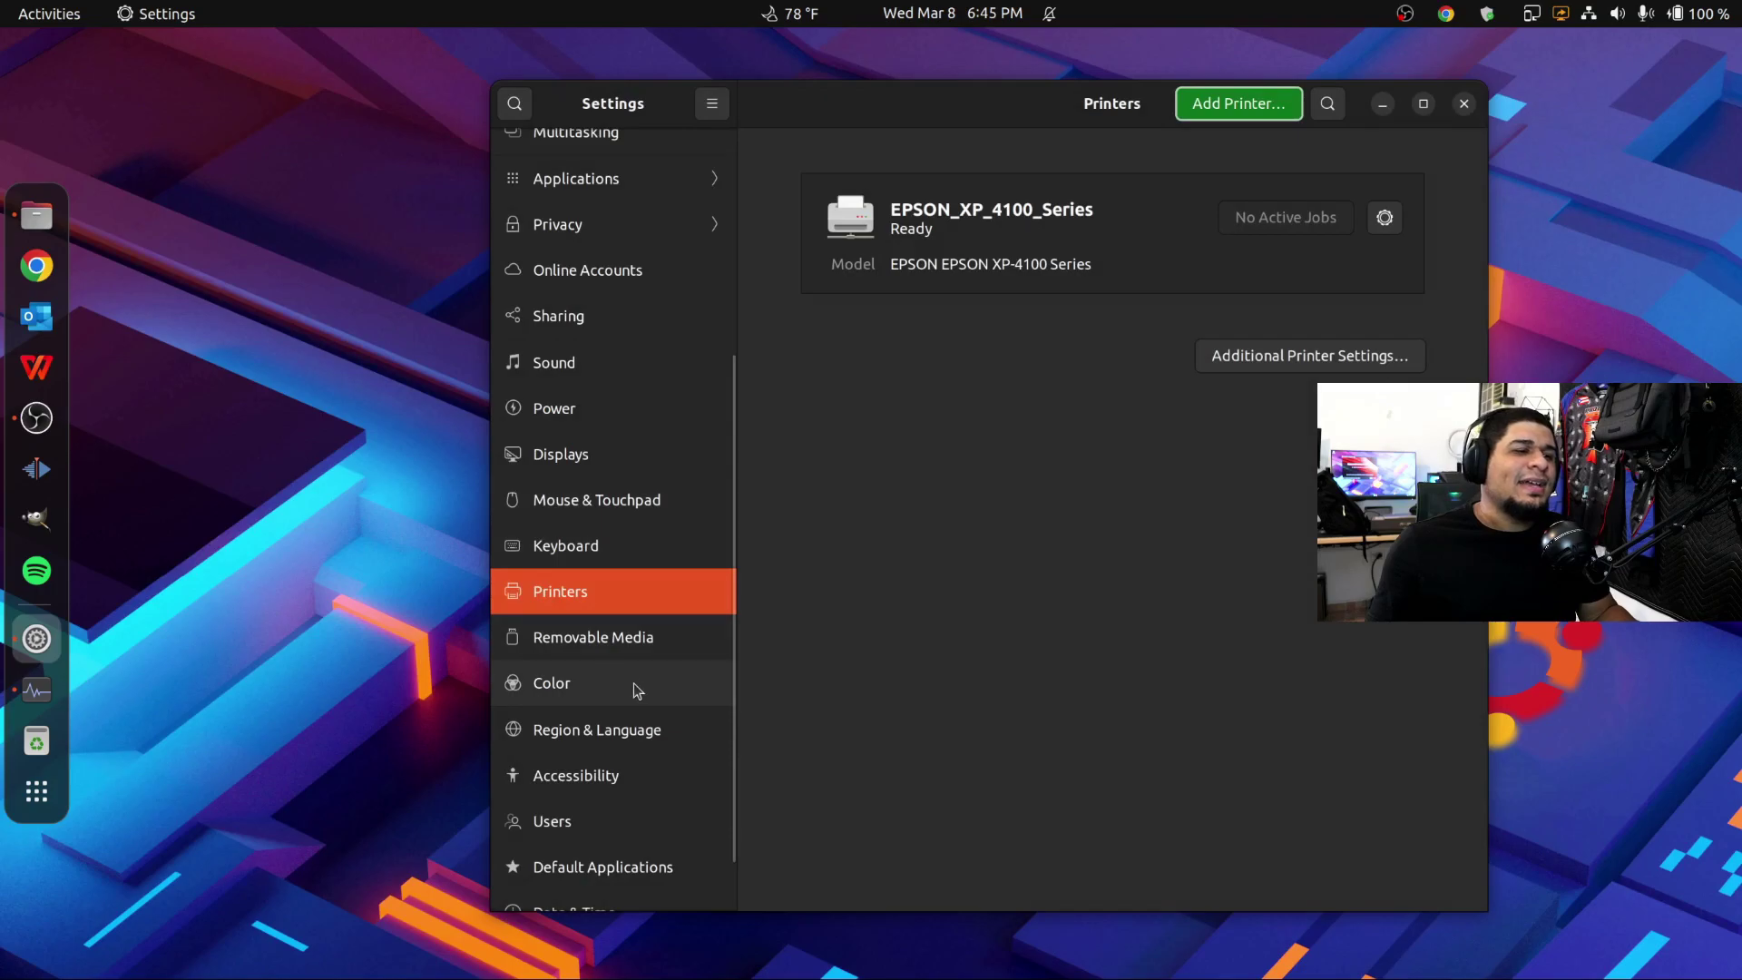
Step: View the Removable Media handling options for each media type, including the action choices for Software and Photos
left_click(617, 638)
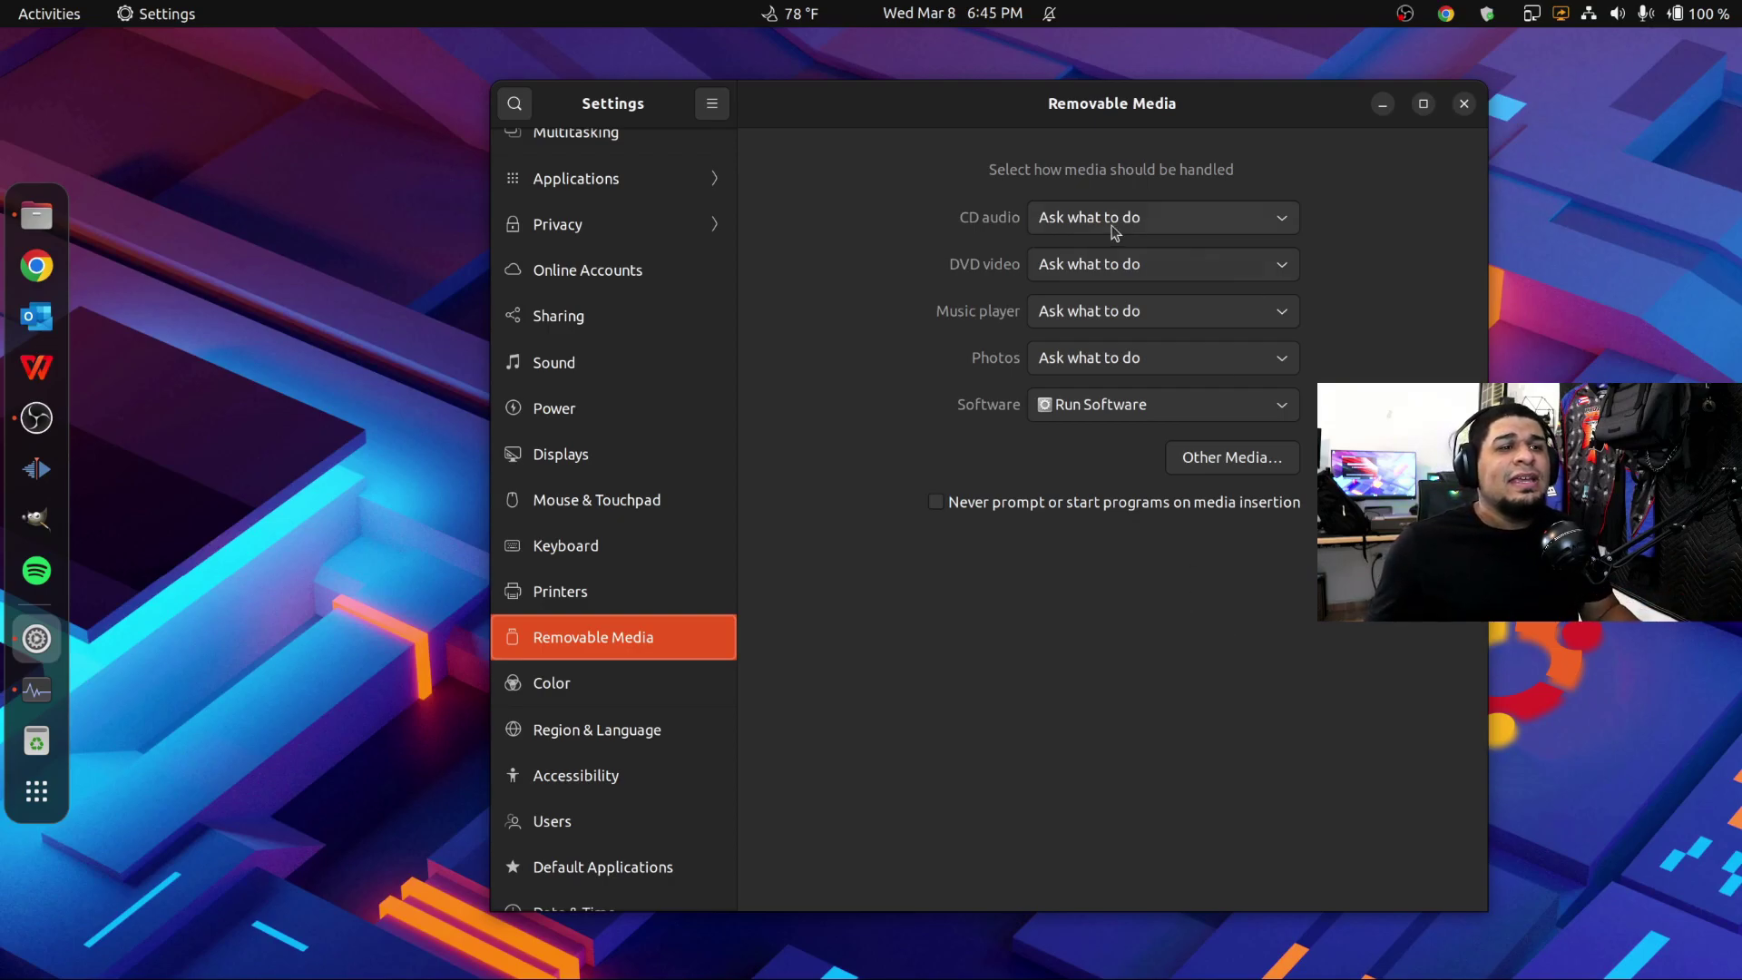
left_click(1002, 218)
left_click(991, 268)
left_click(984, 308)
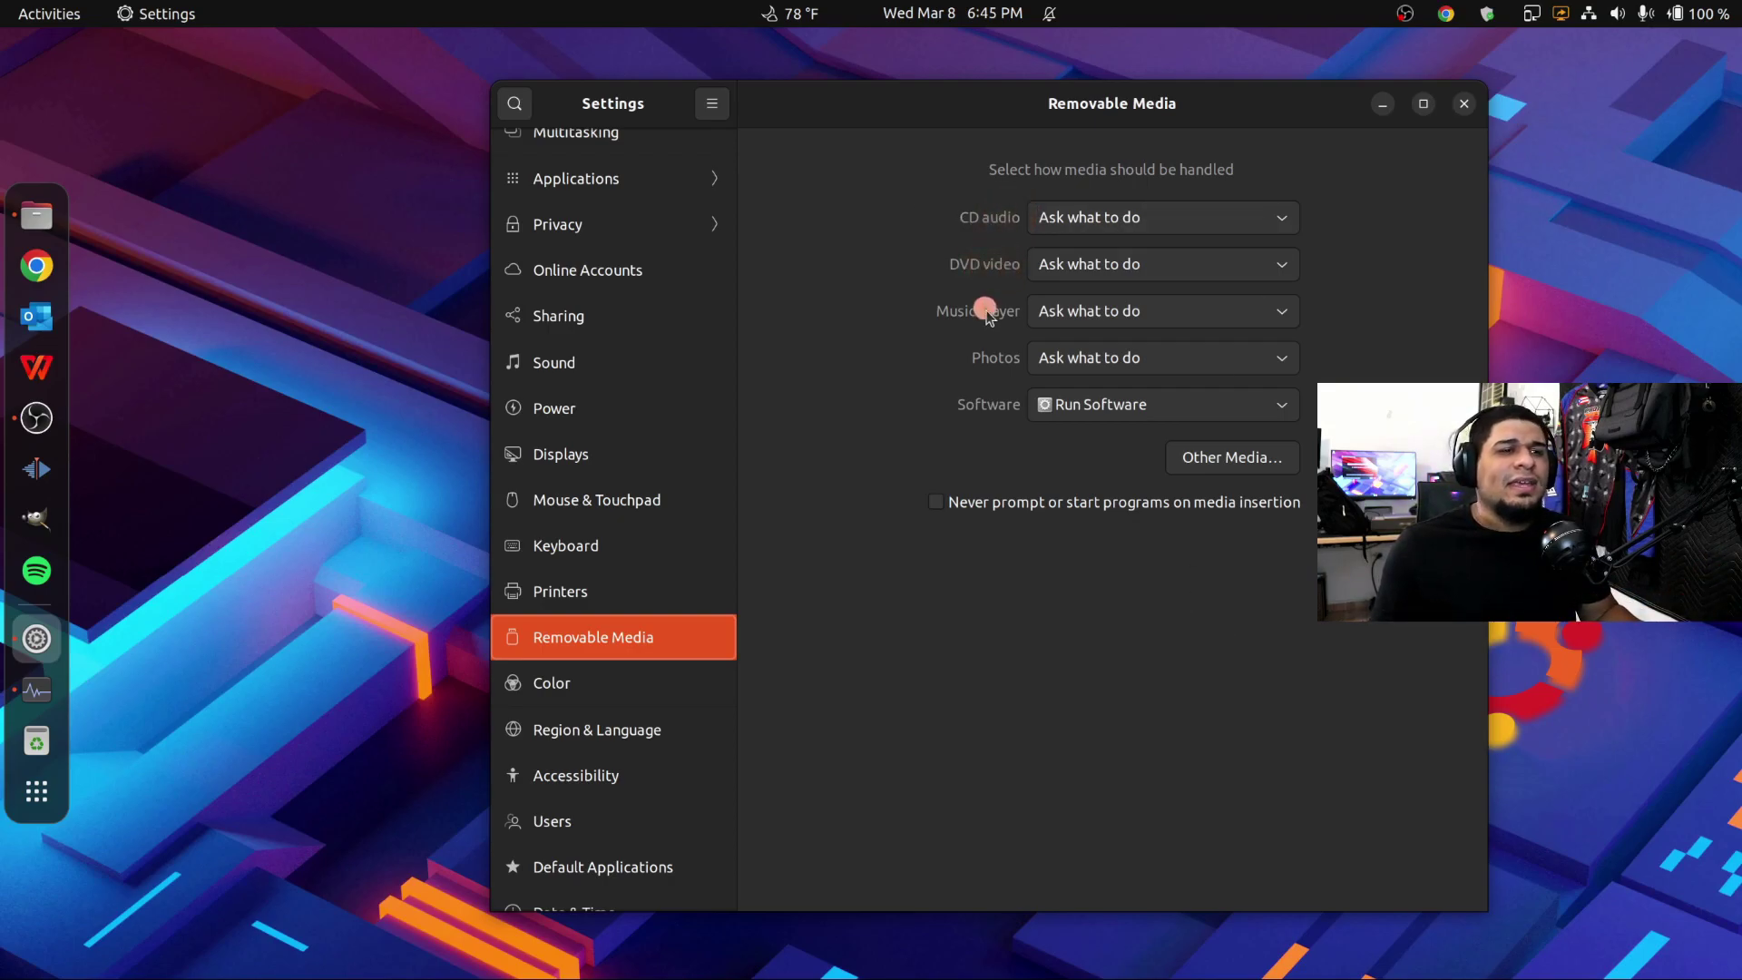
left_click(996, 360)
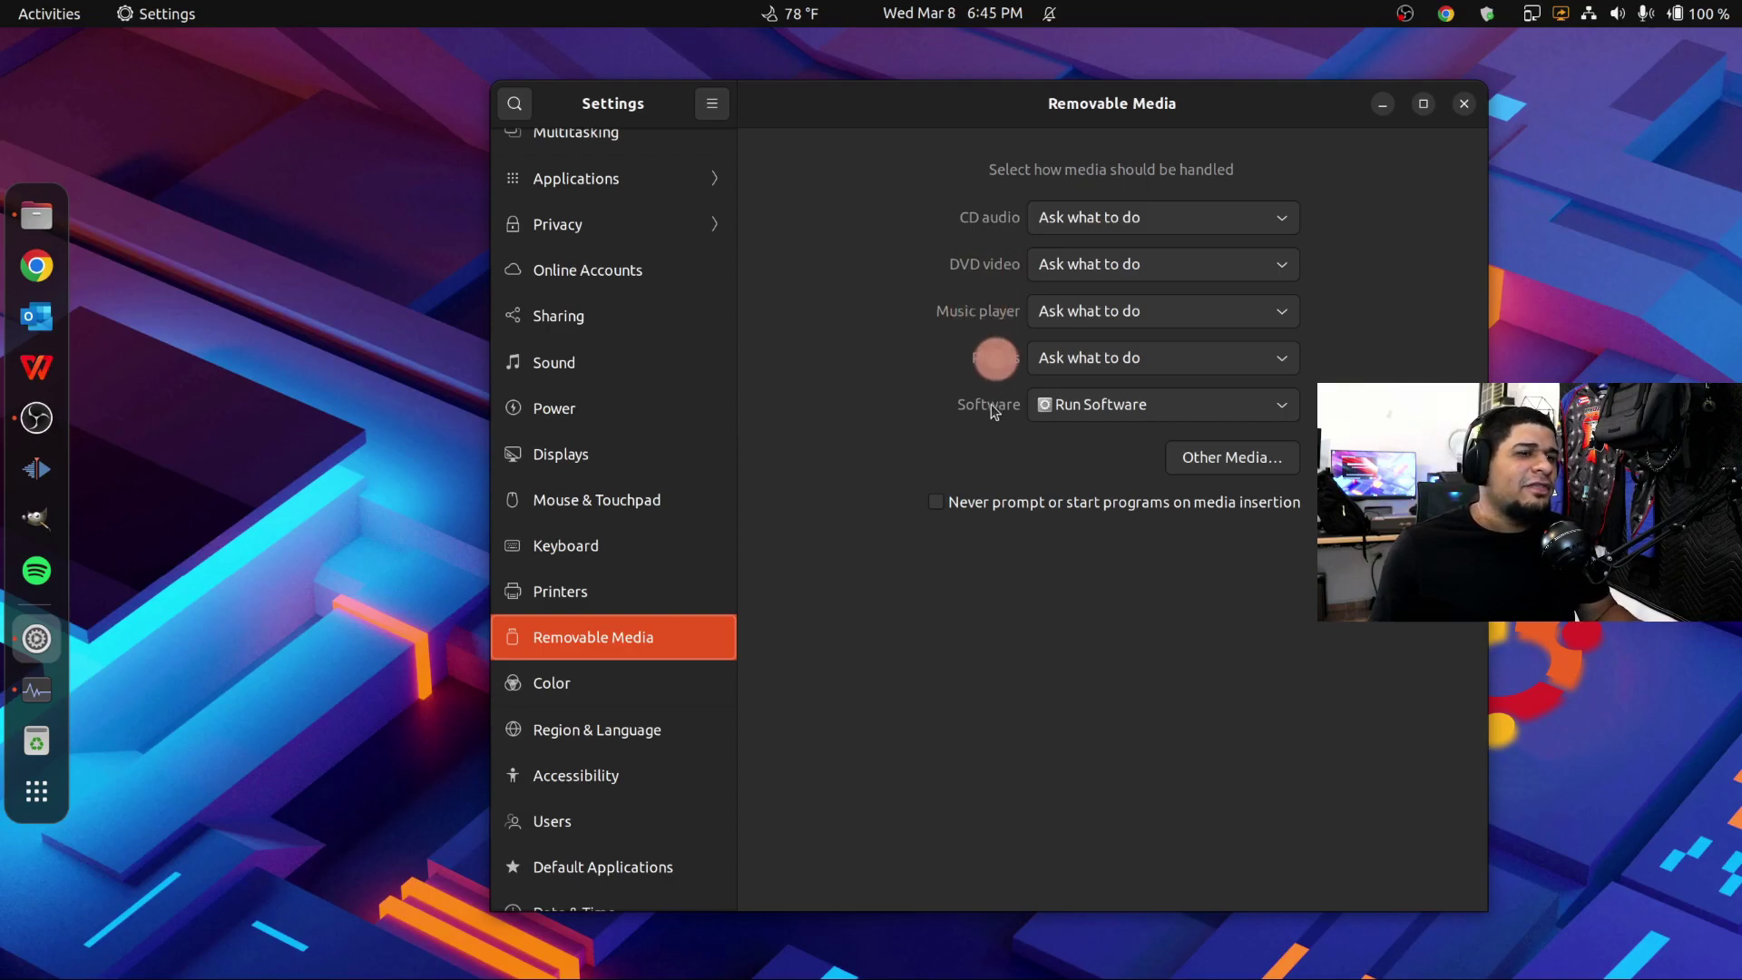
left_click(1173, 414)
left_click(1176, 416)
left_click(1185, 363)
left_click(1186, 361)
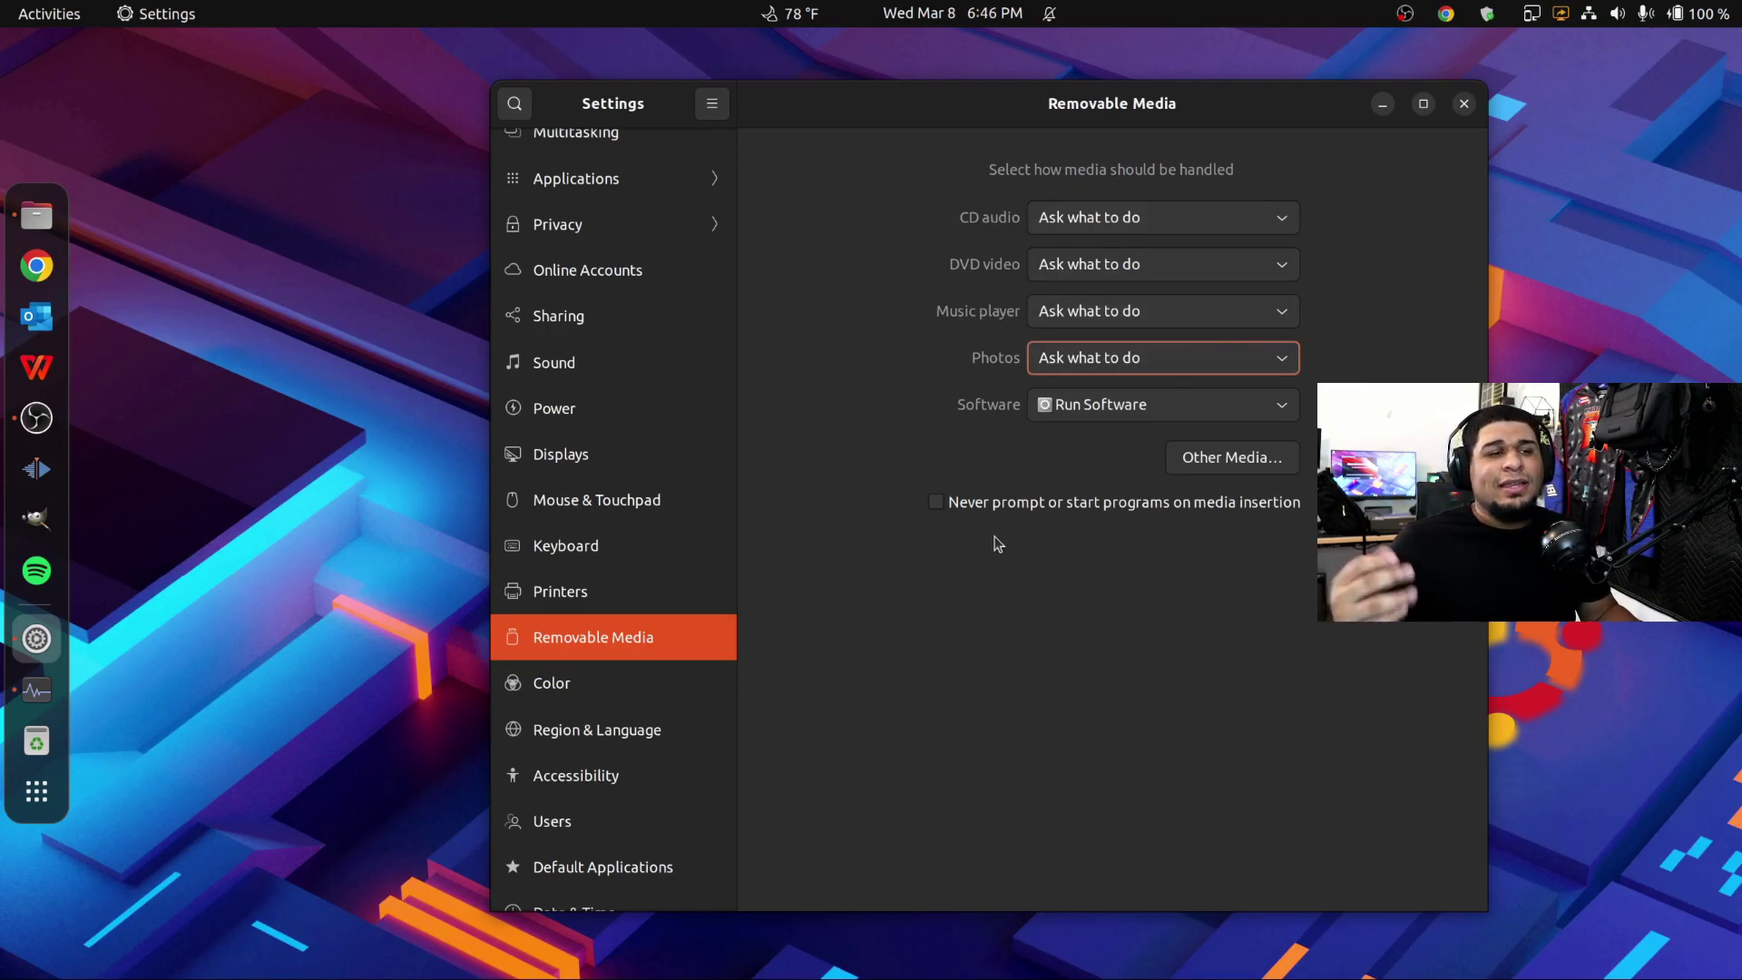
Step: View the Color page's device profiles and the Region & Language page, and check the date in the calendar and notifications panel
scroll(648, 694, "down", 2)
left_click(617, 619)
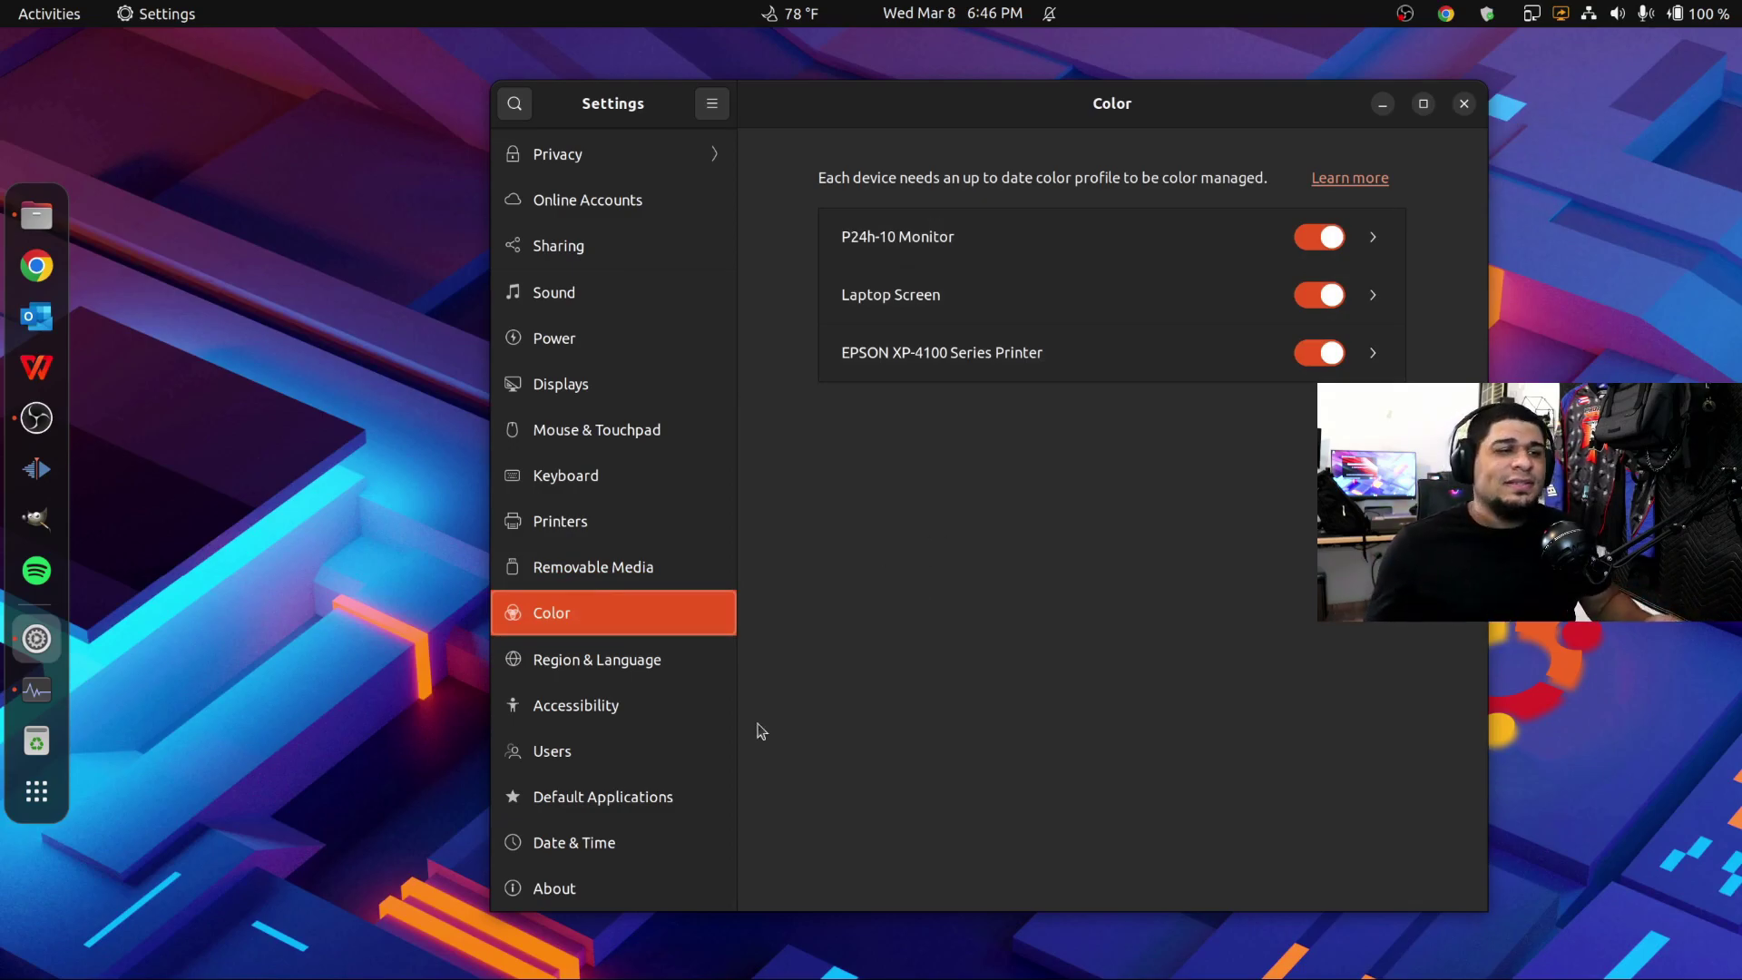
left_click(607, 668)
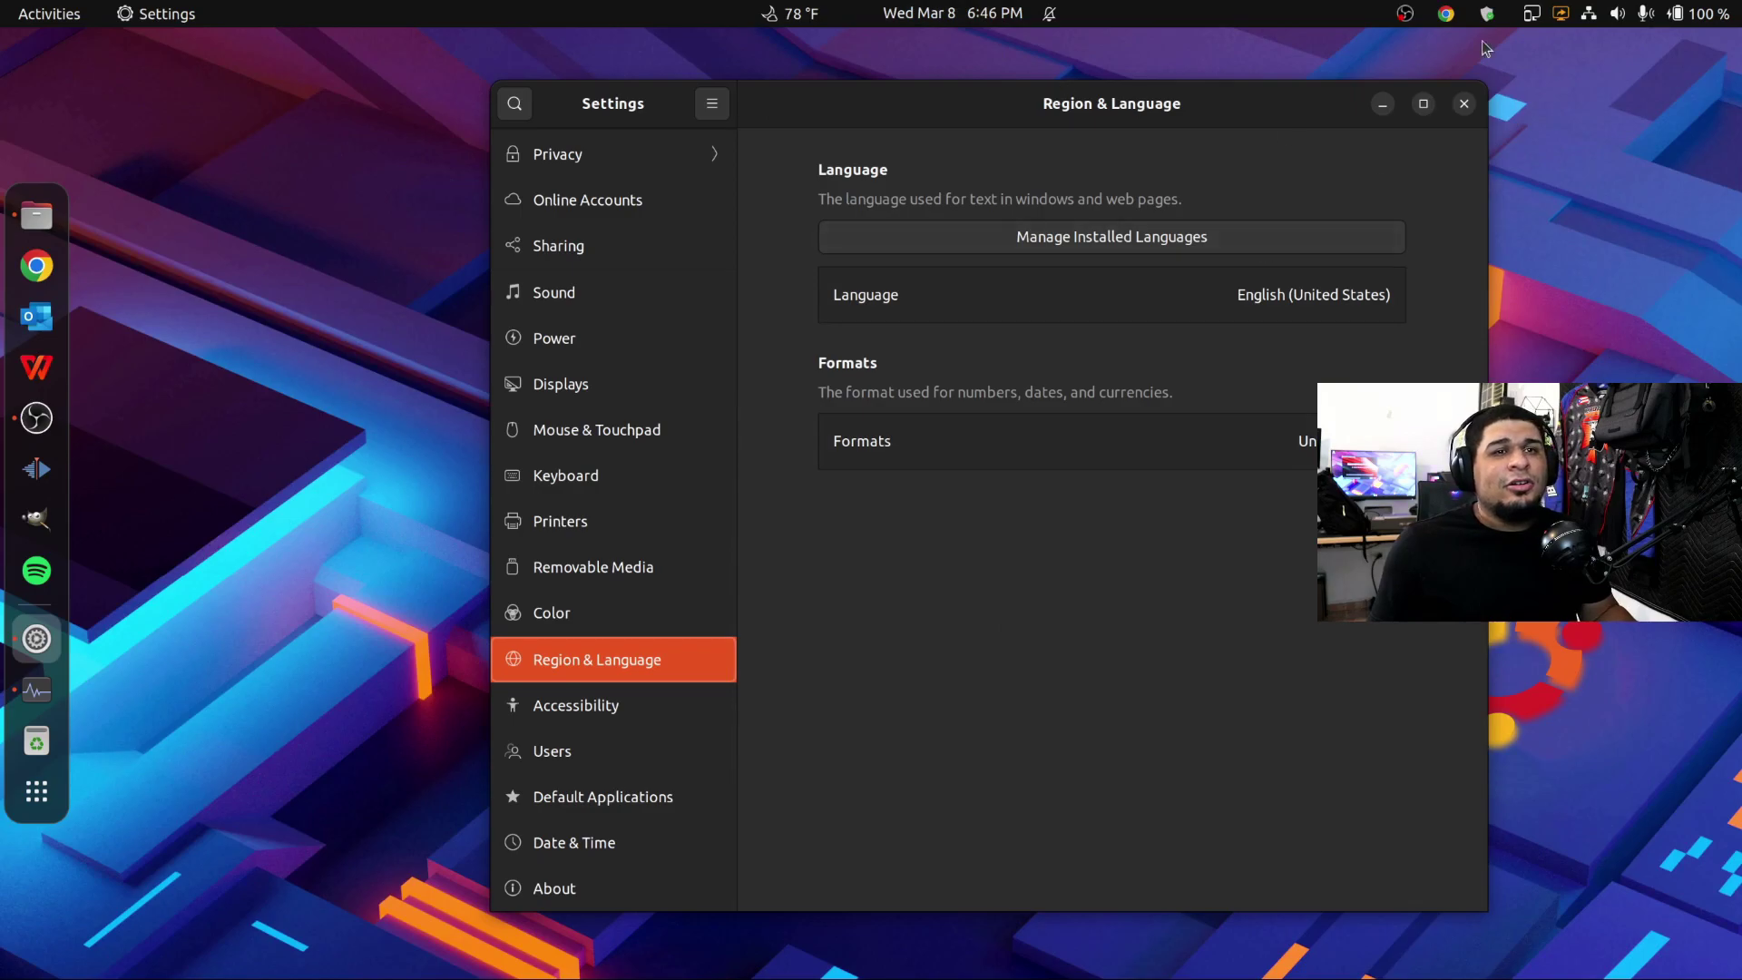
left_click(1615, 13)
mouse_move(894, 11)
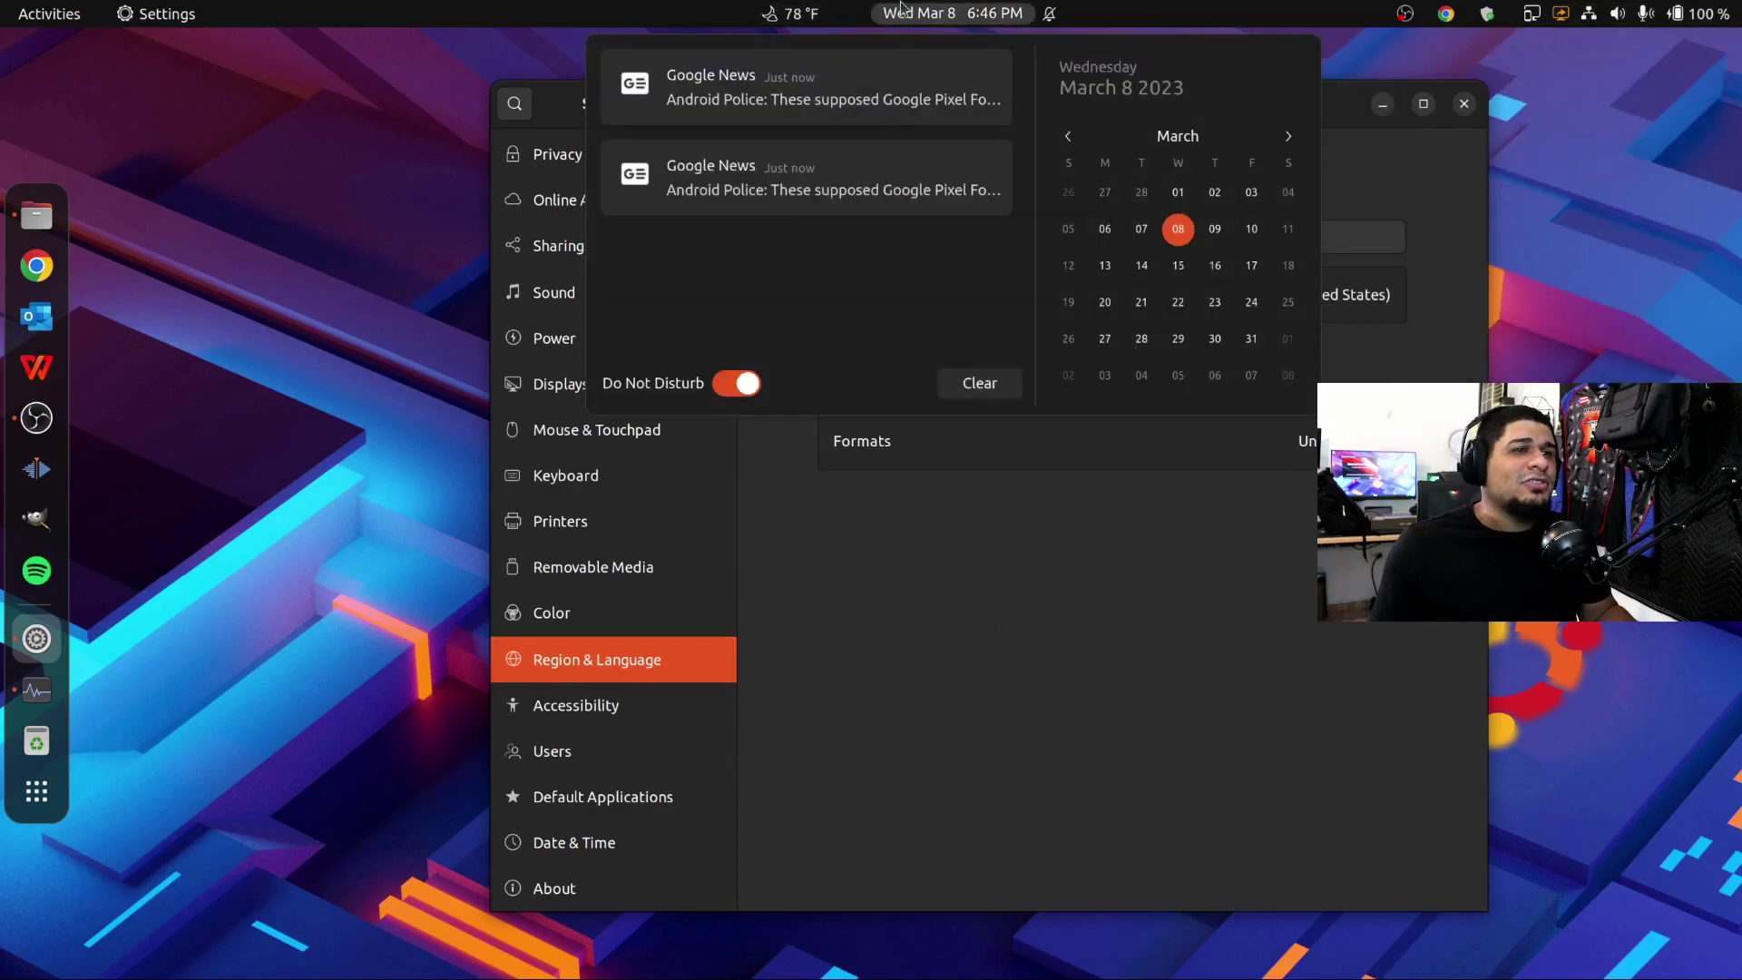
left_click(1164, 790)
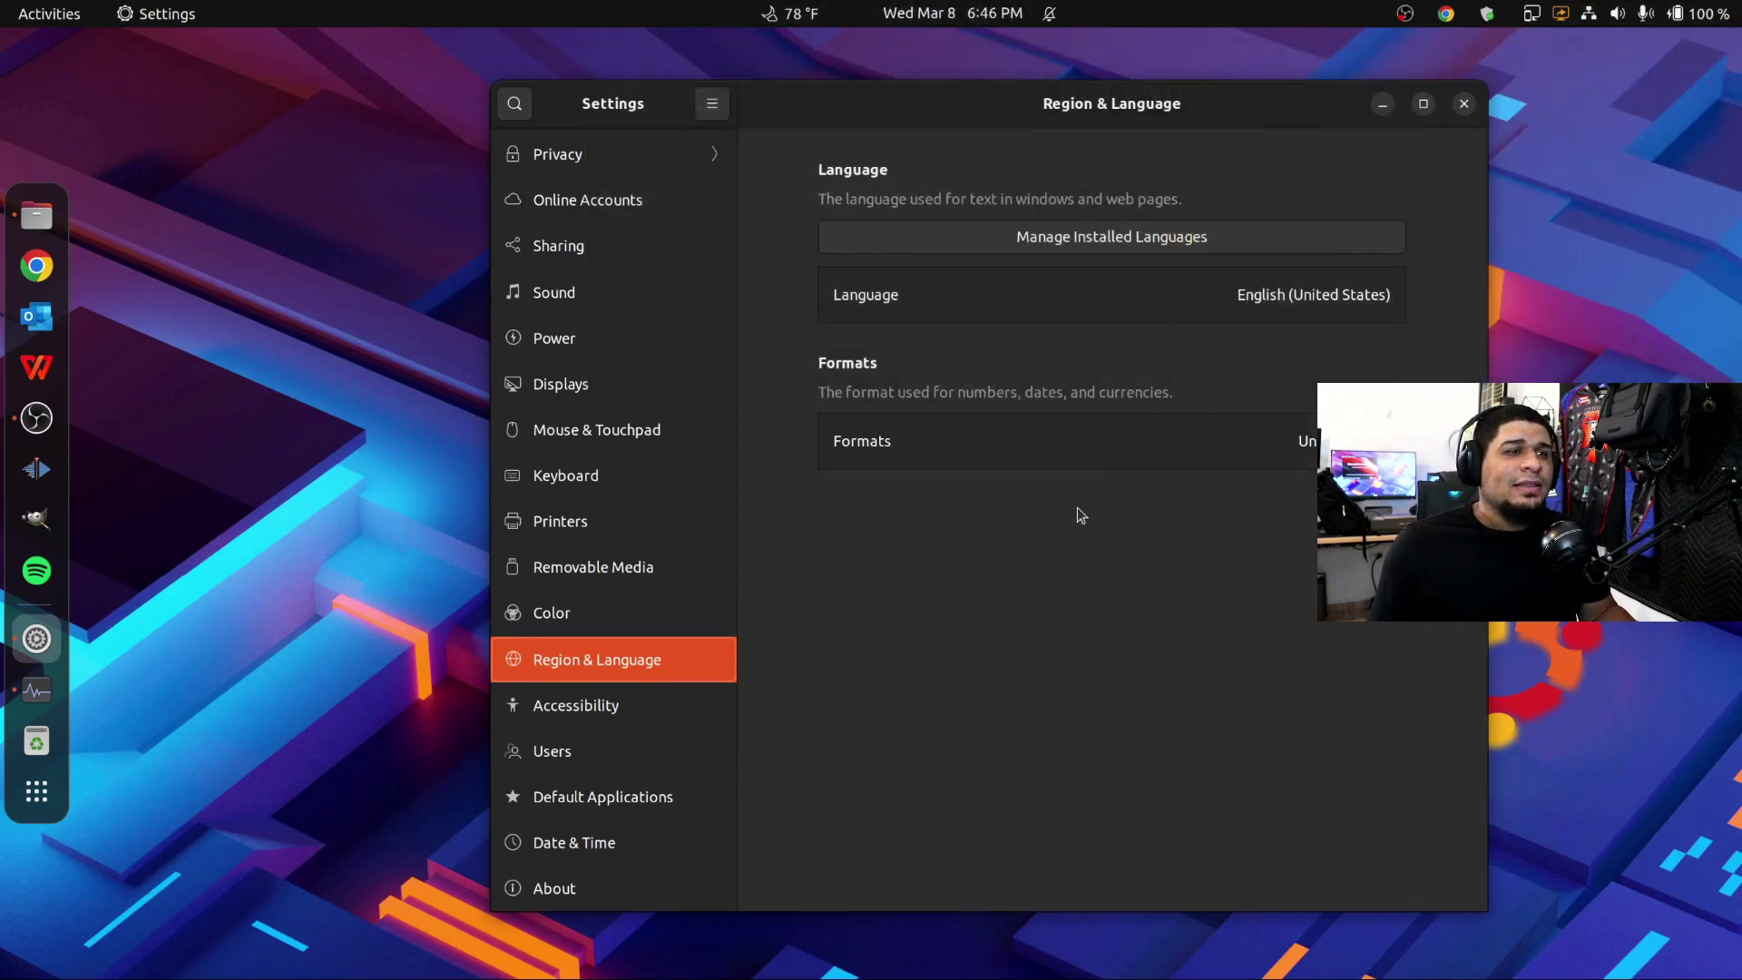
Step: View the available regional formats and the preview of dates, times, numbers, measurement and paper
left_click(1315, 436)
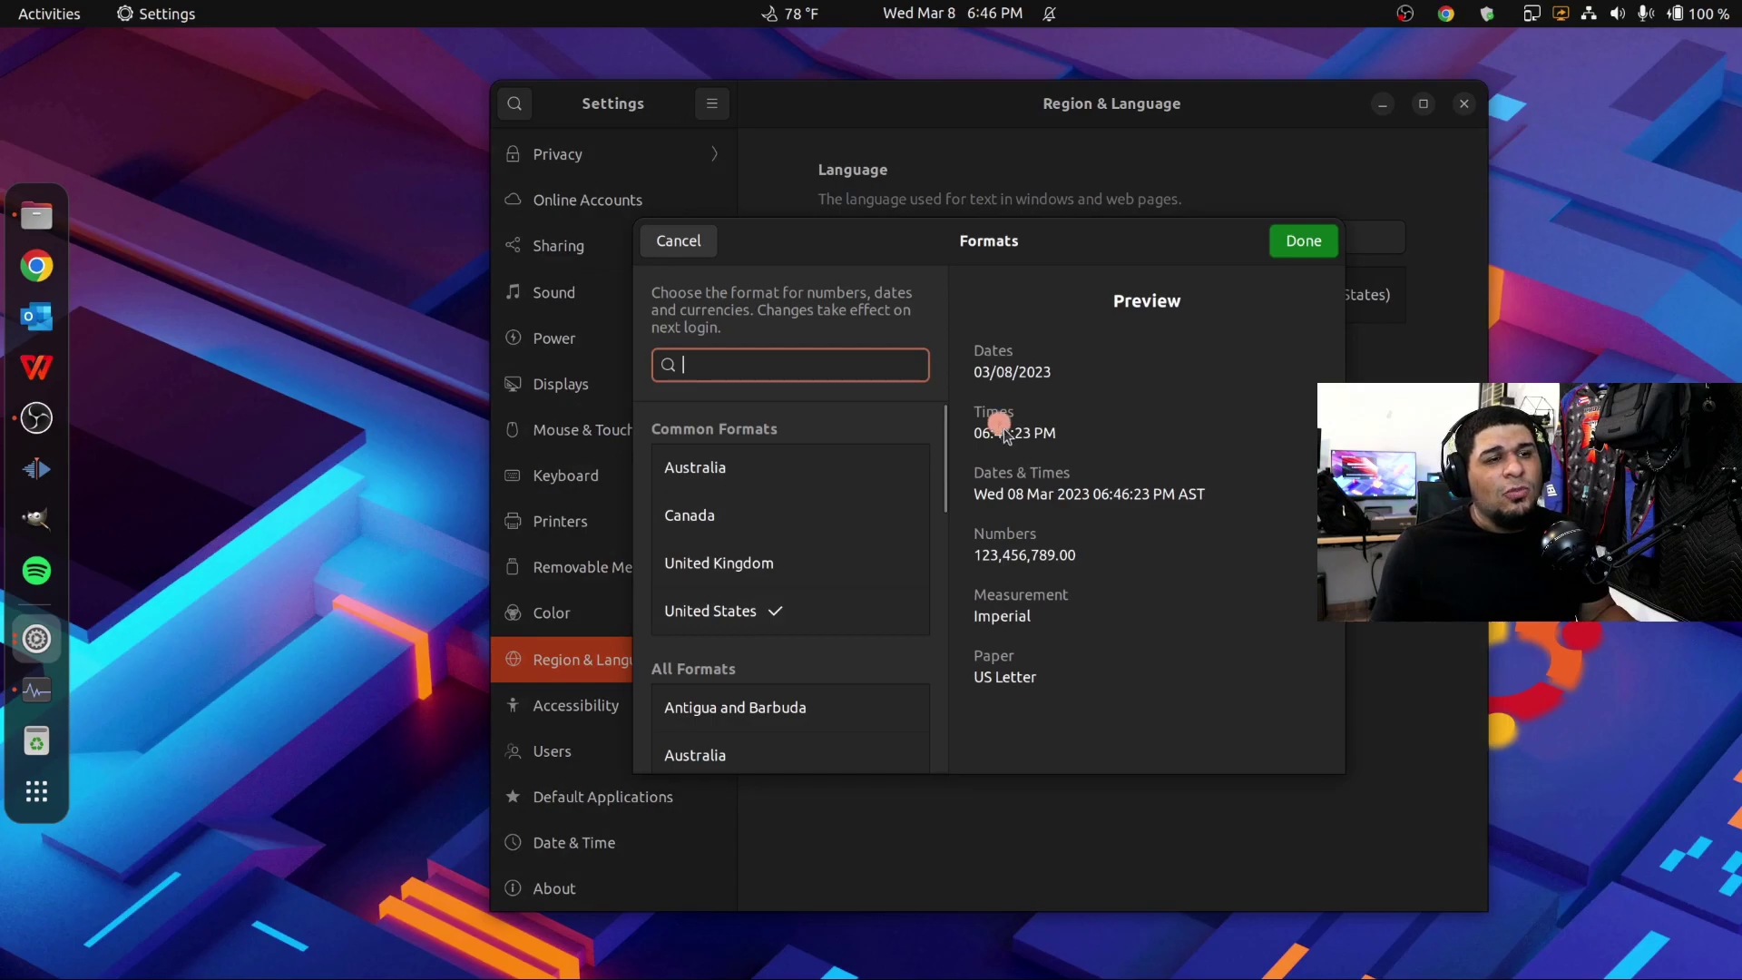
left_click(1021, 368)
left_click(1038, 455)
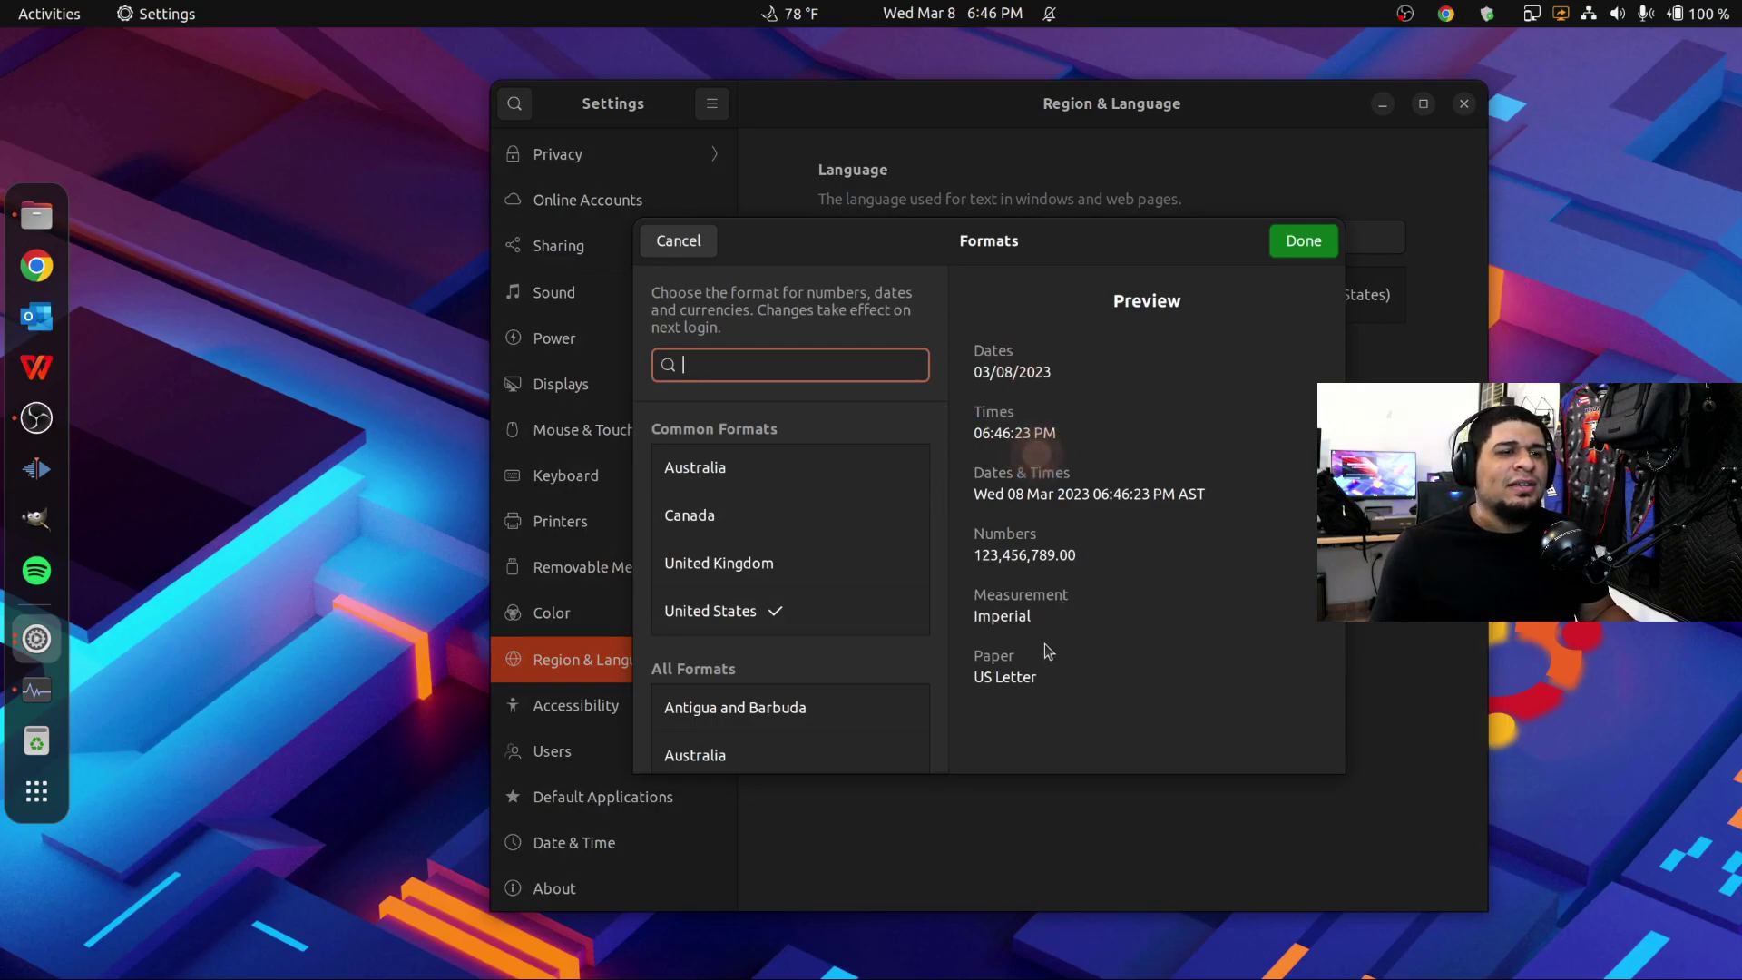
left_click(651, 242)
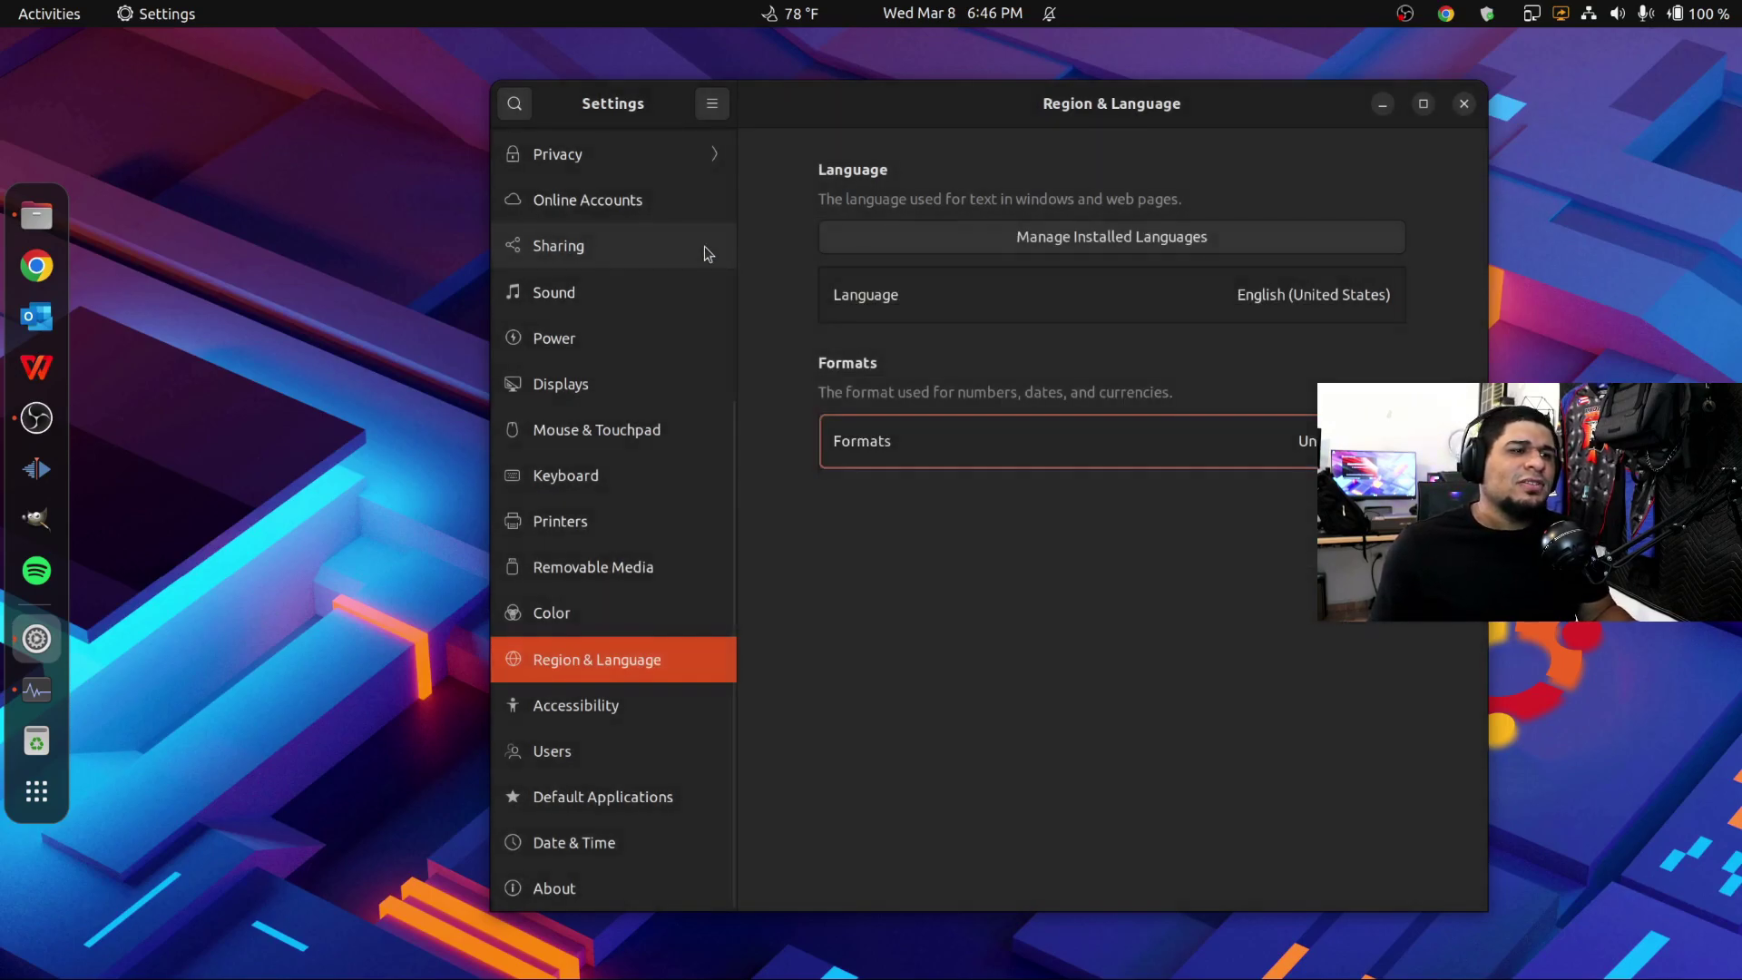
Step: View the Accessibility page's Seeing, Hearing, Typing and Pointing & Clicking options
left_click(651, 705)
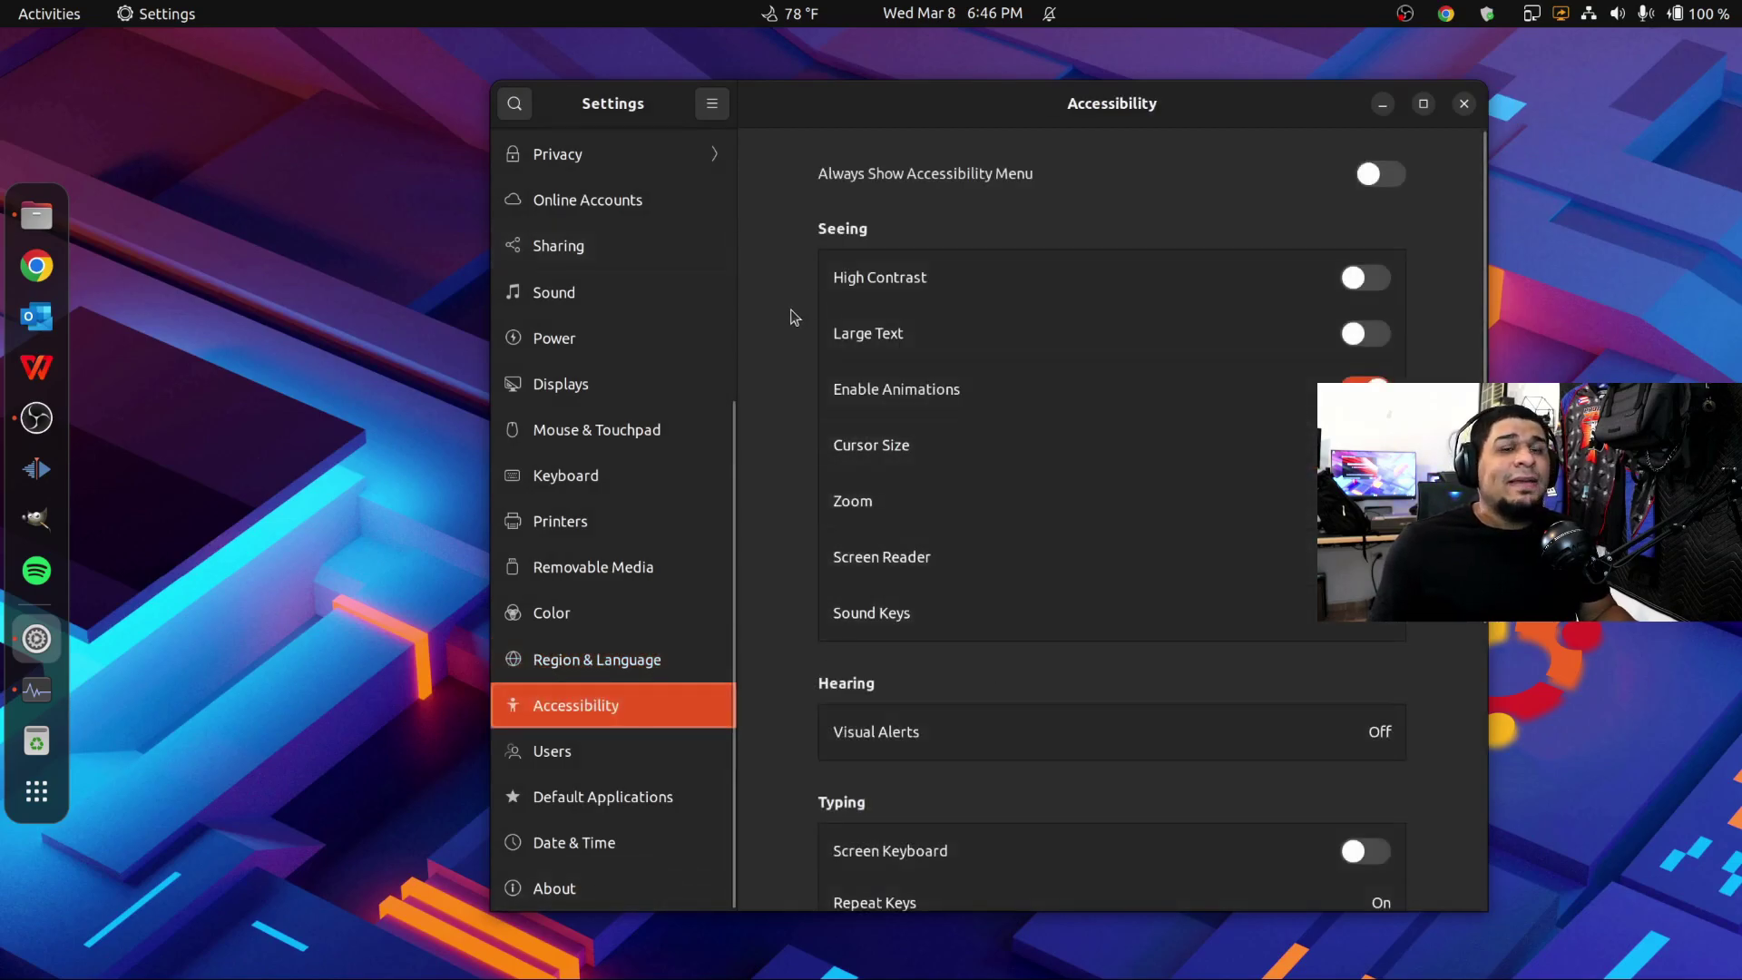
scroll(791, 314, "down", 5)
scroll(791, 315, "up", 5)
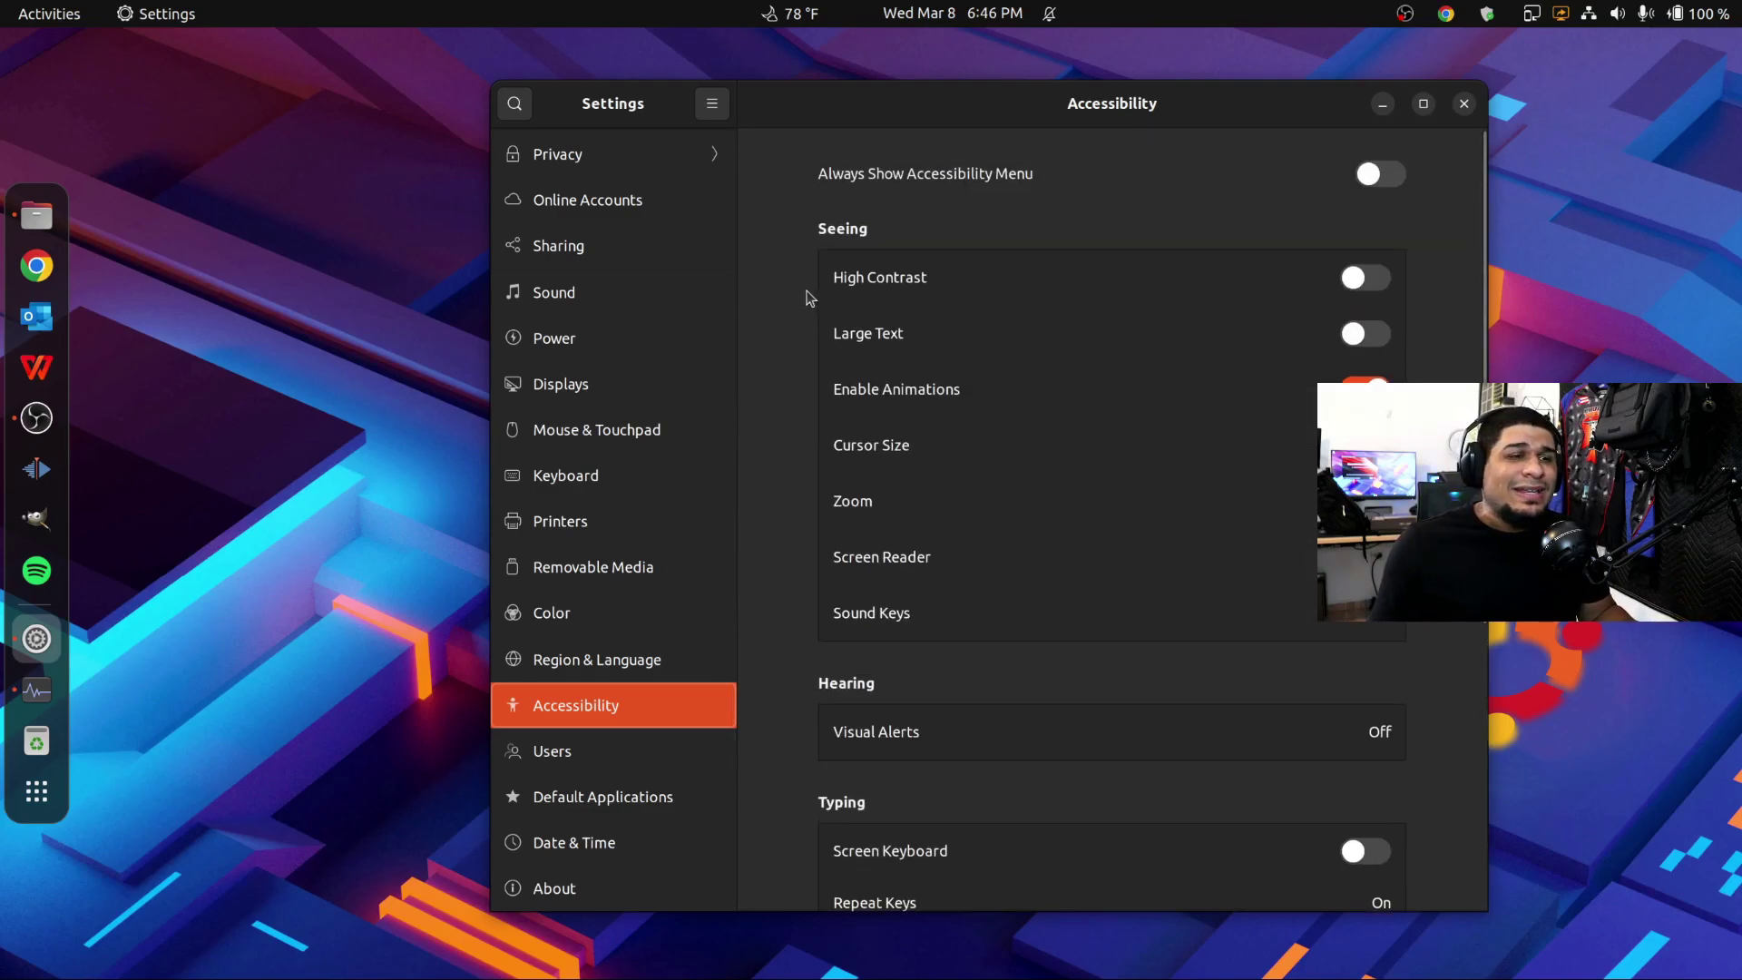
scroll(923, 452, "down", 5)
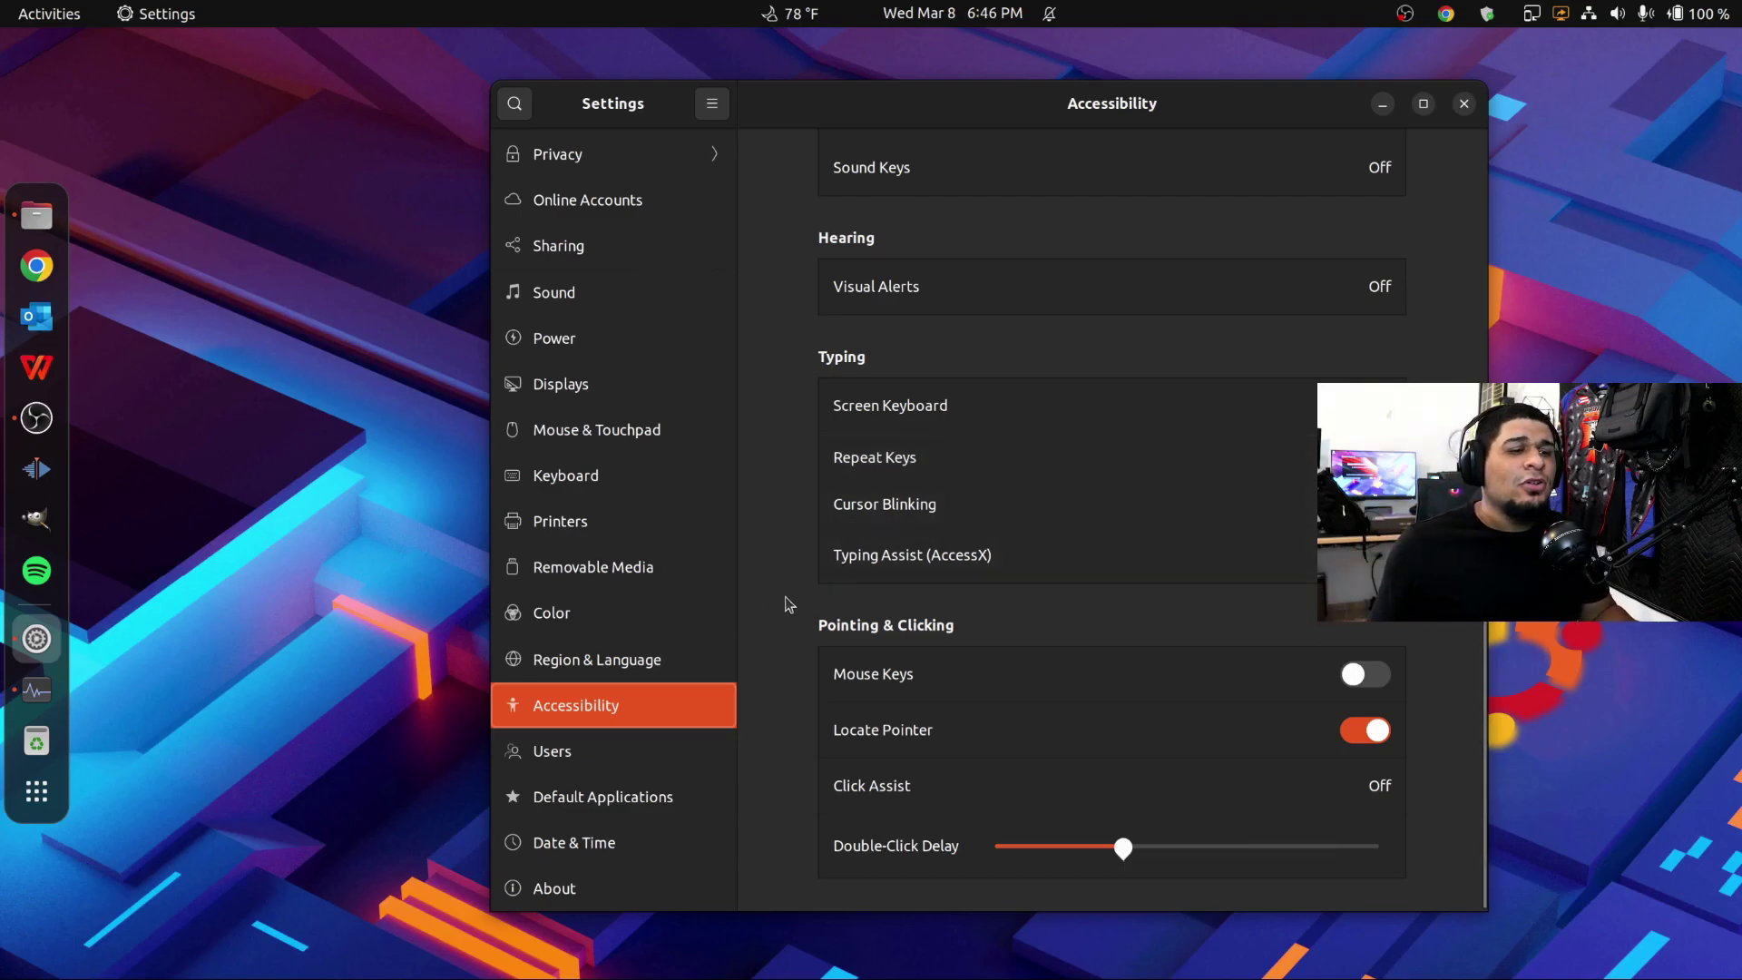
scroll(786, 596, "up", 5)
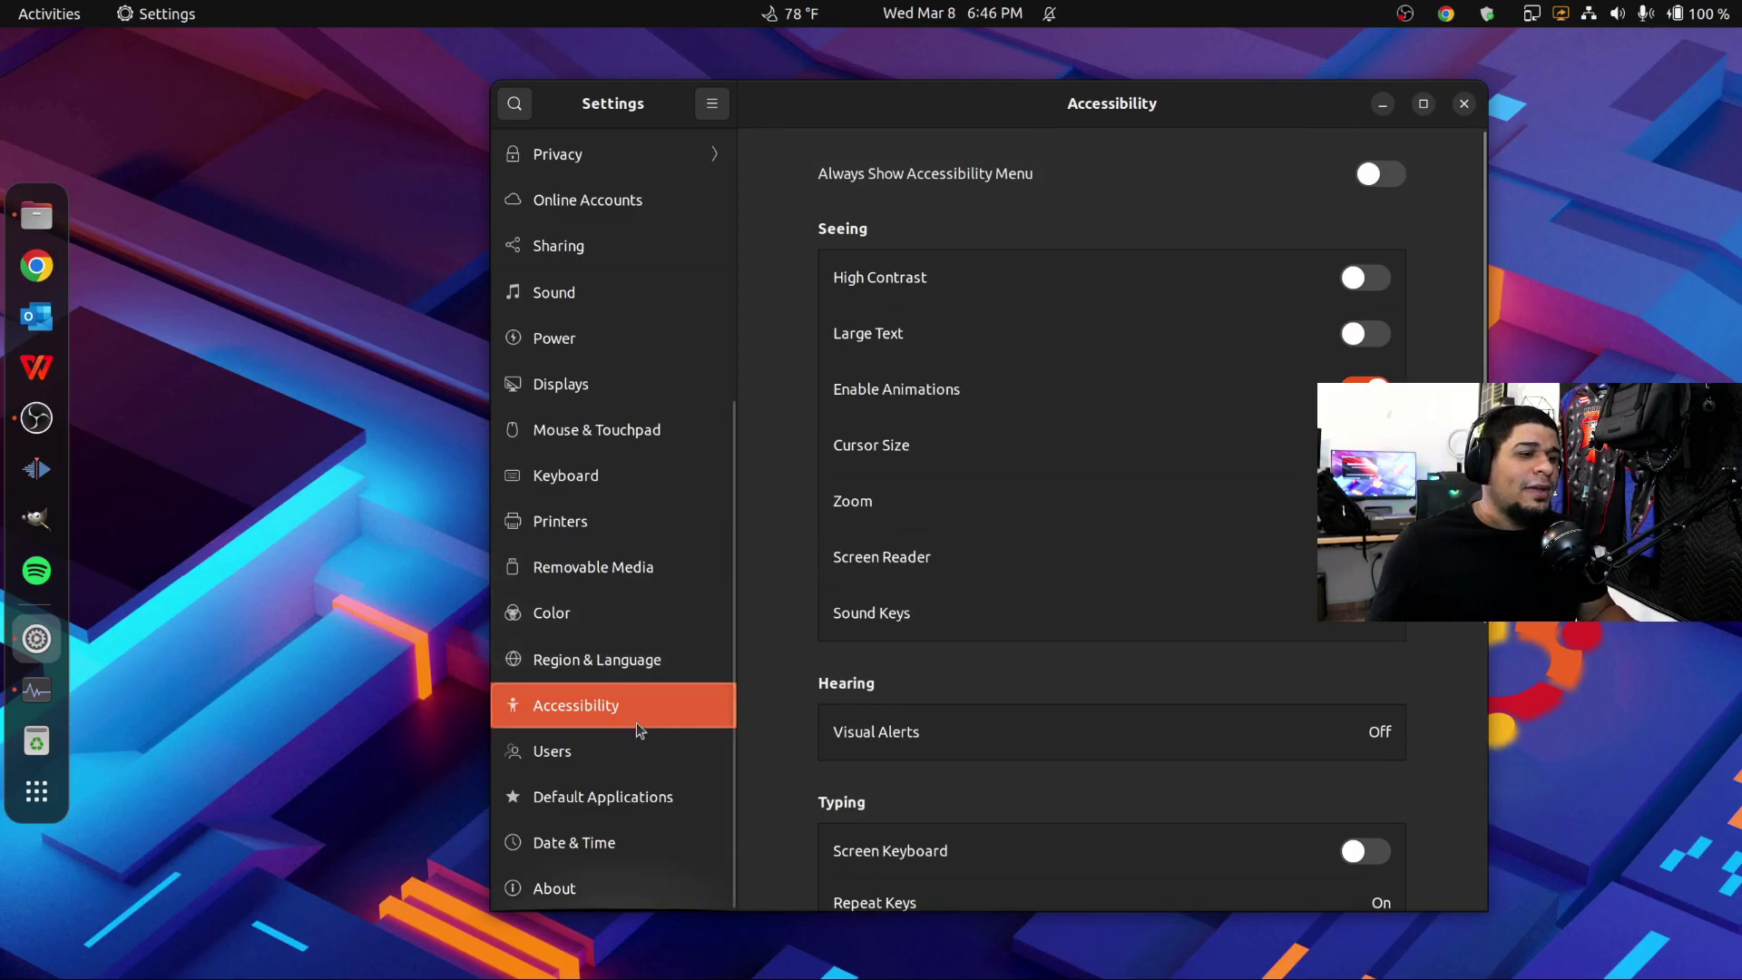
Step: Unlock the Users page with the account password and view the form for adding a user
left_click(599, 753)
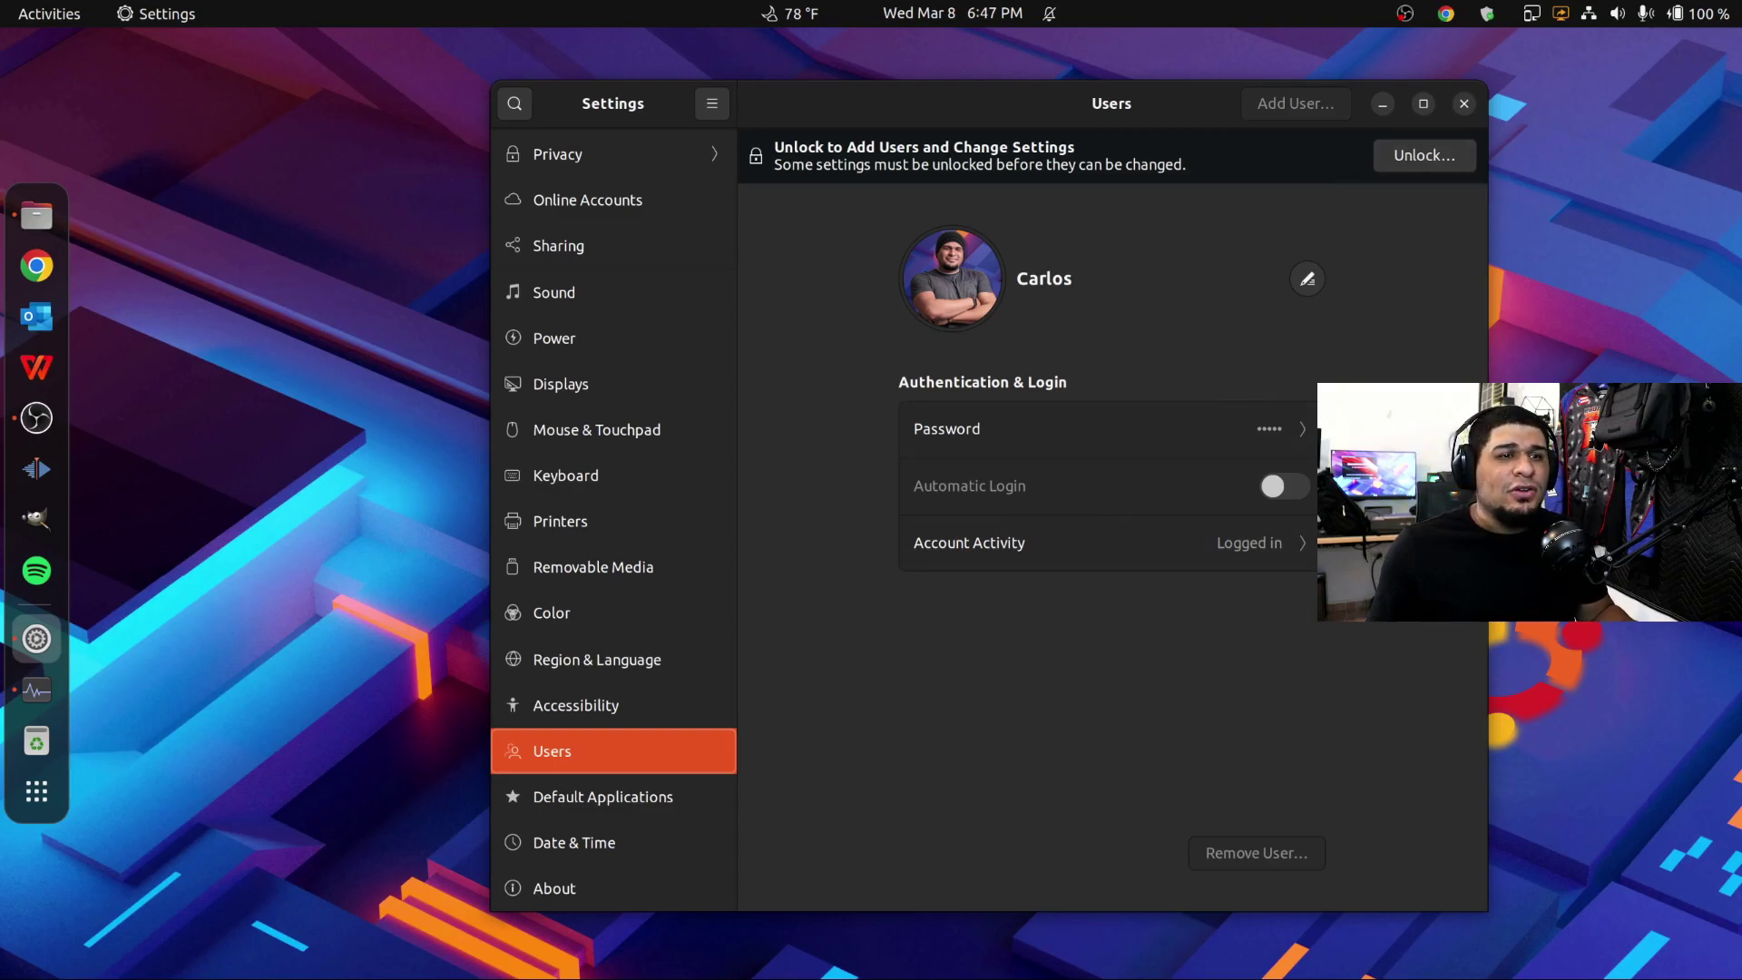
left_click(1424, 158)
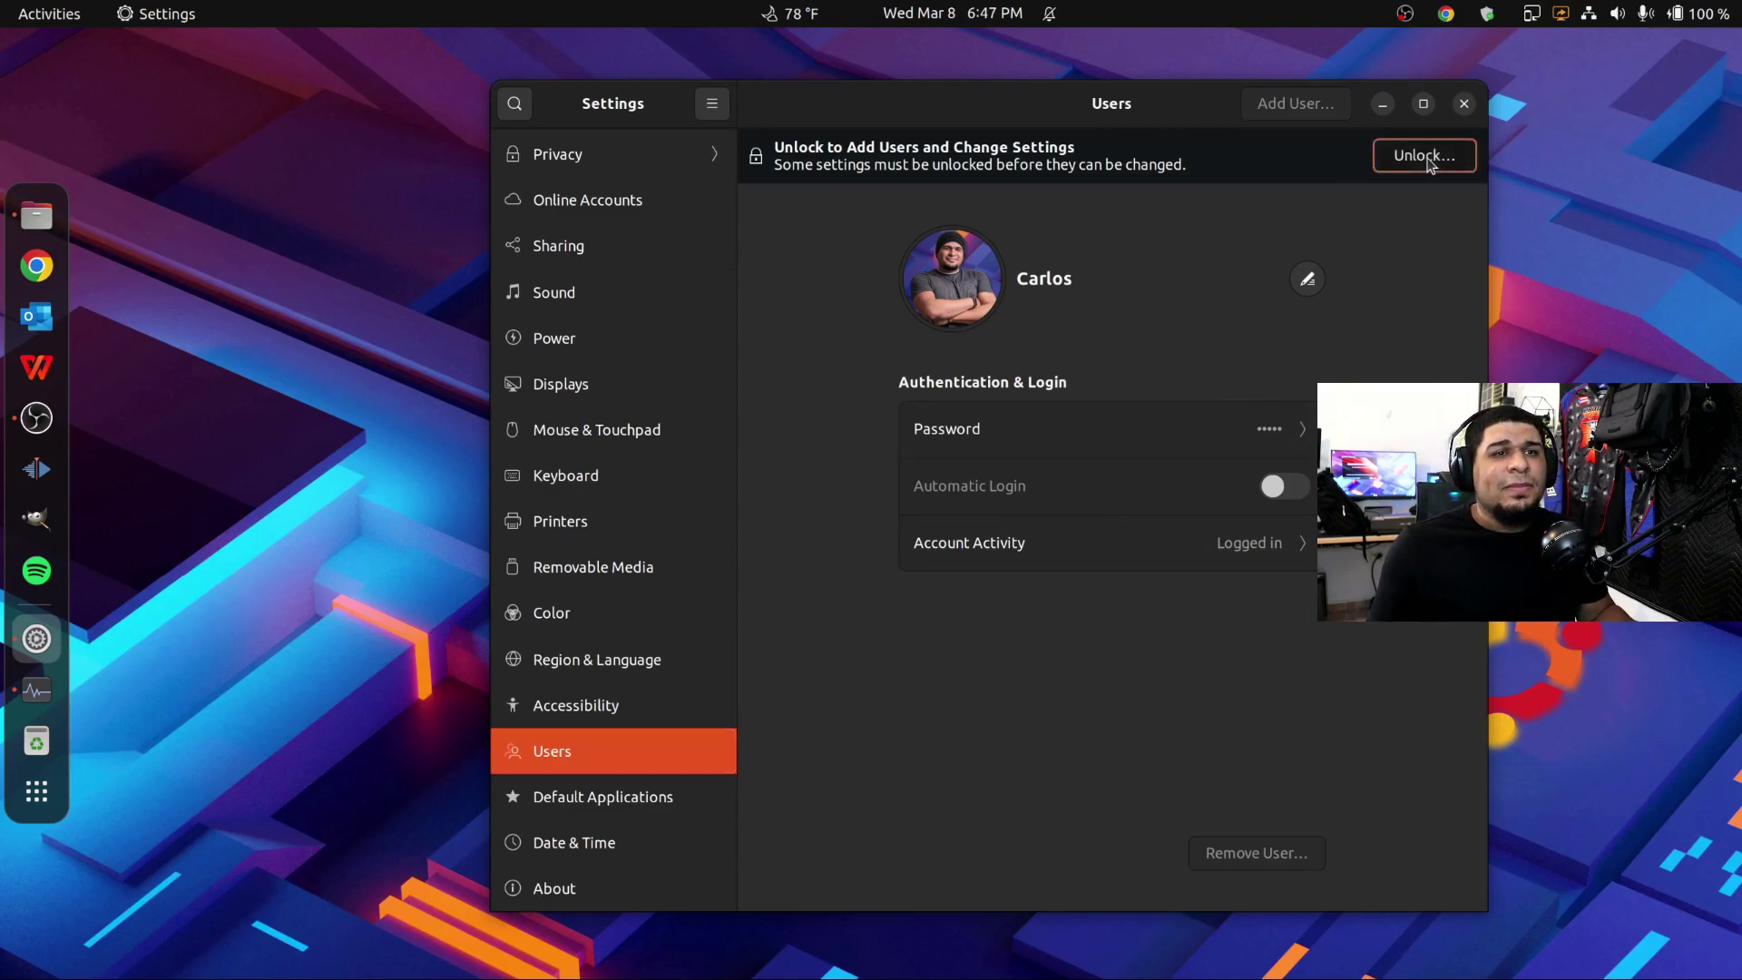
type("*****")
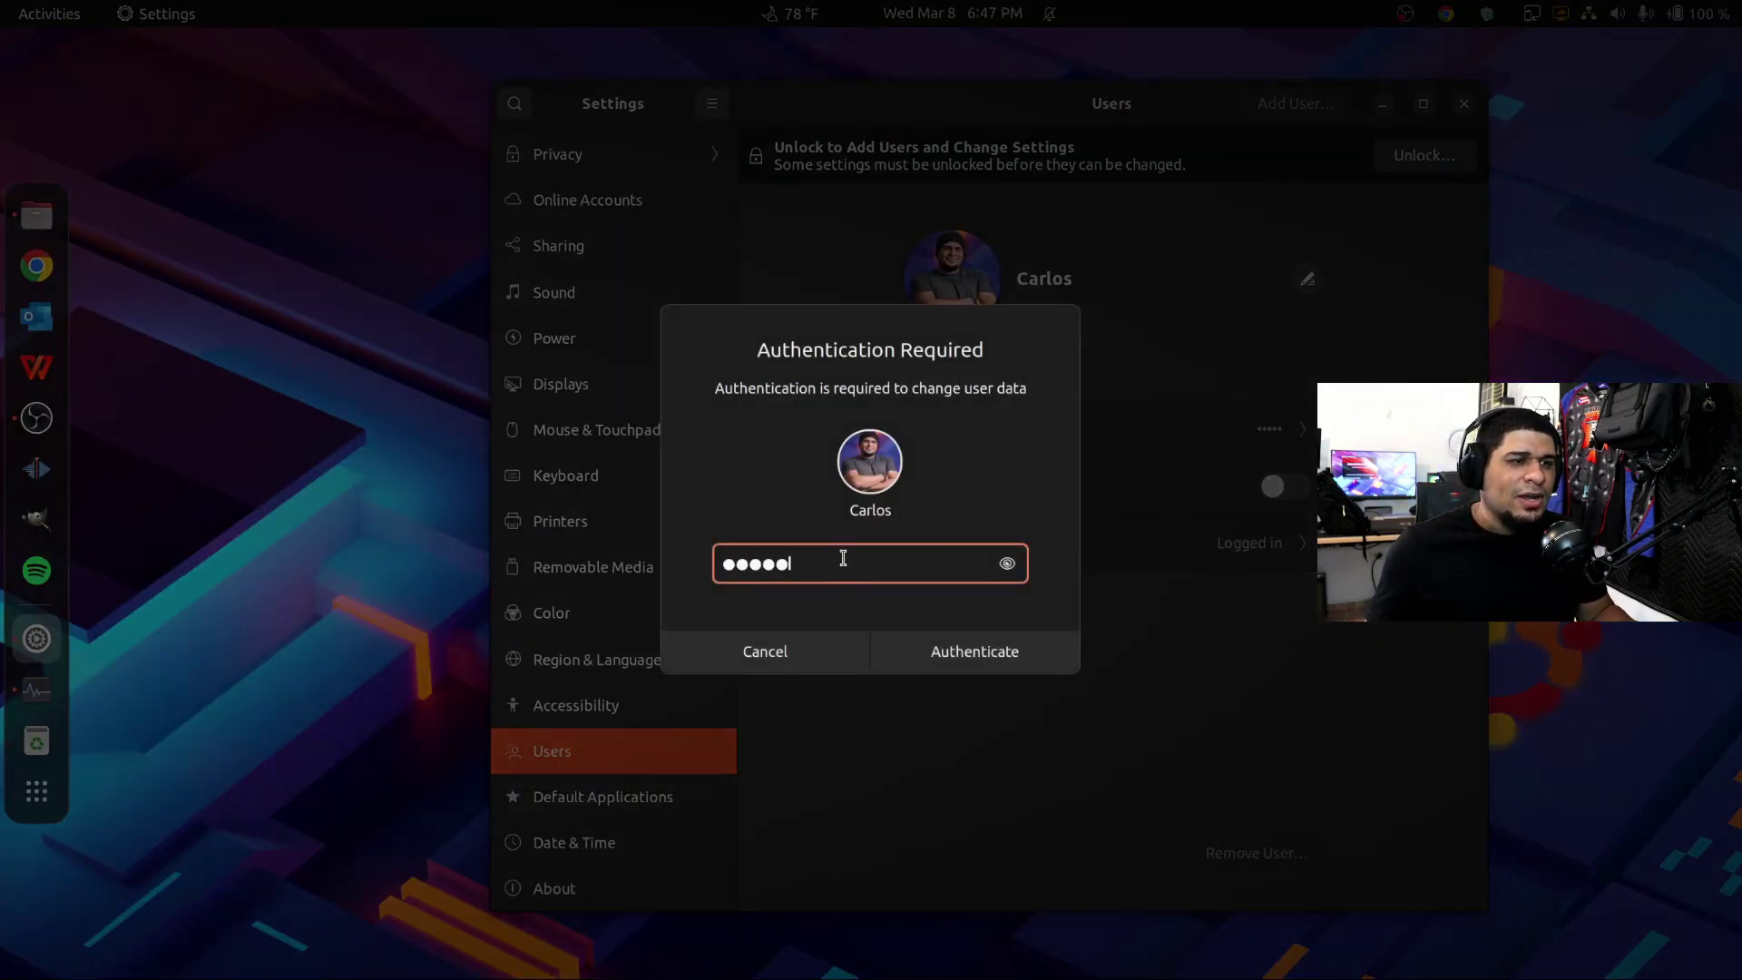
key("Return")
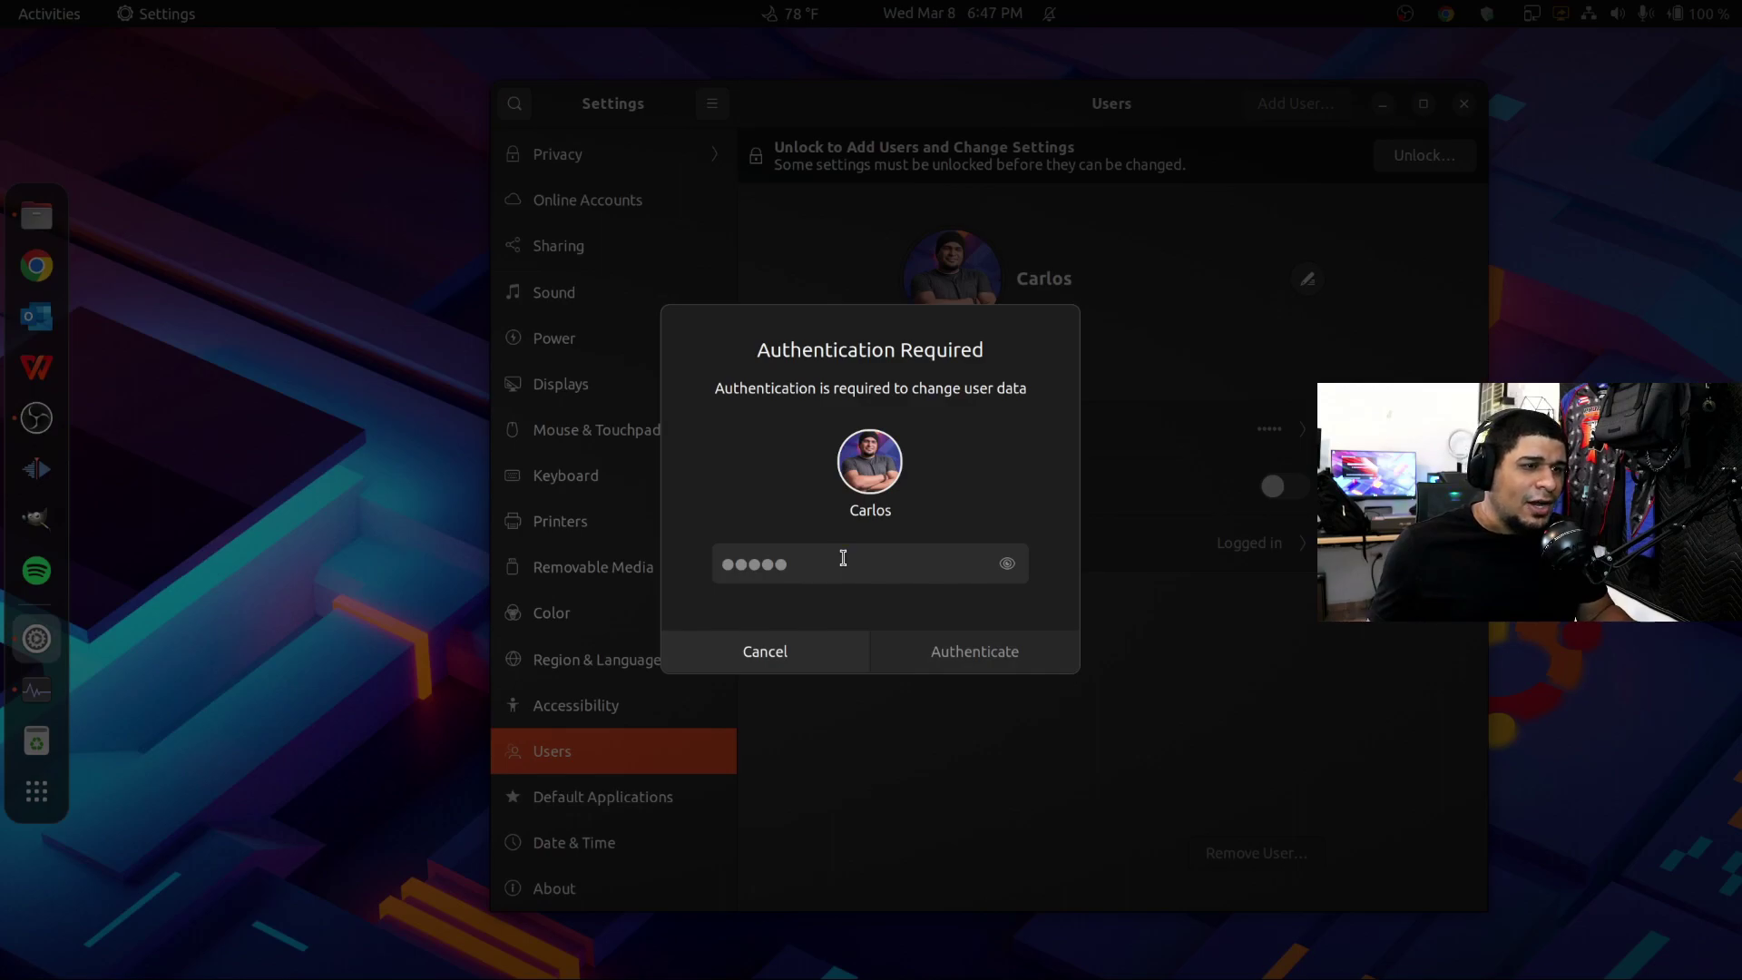
type("*")
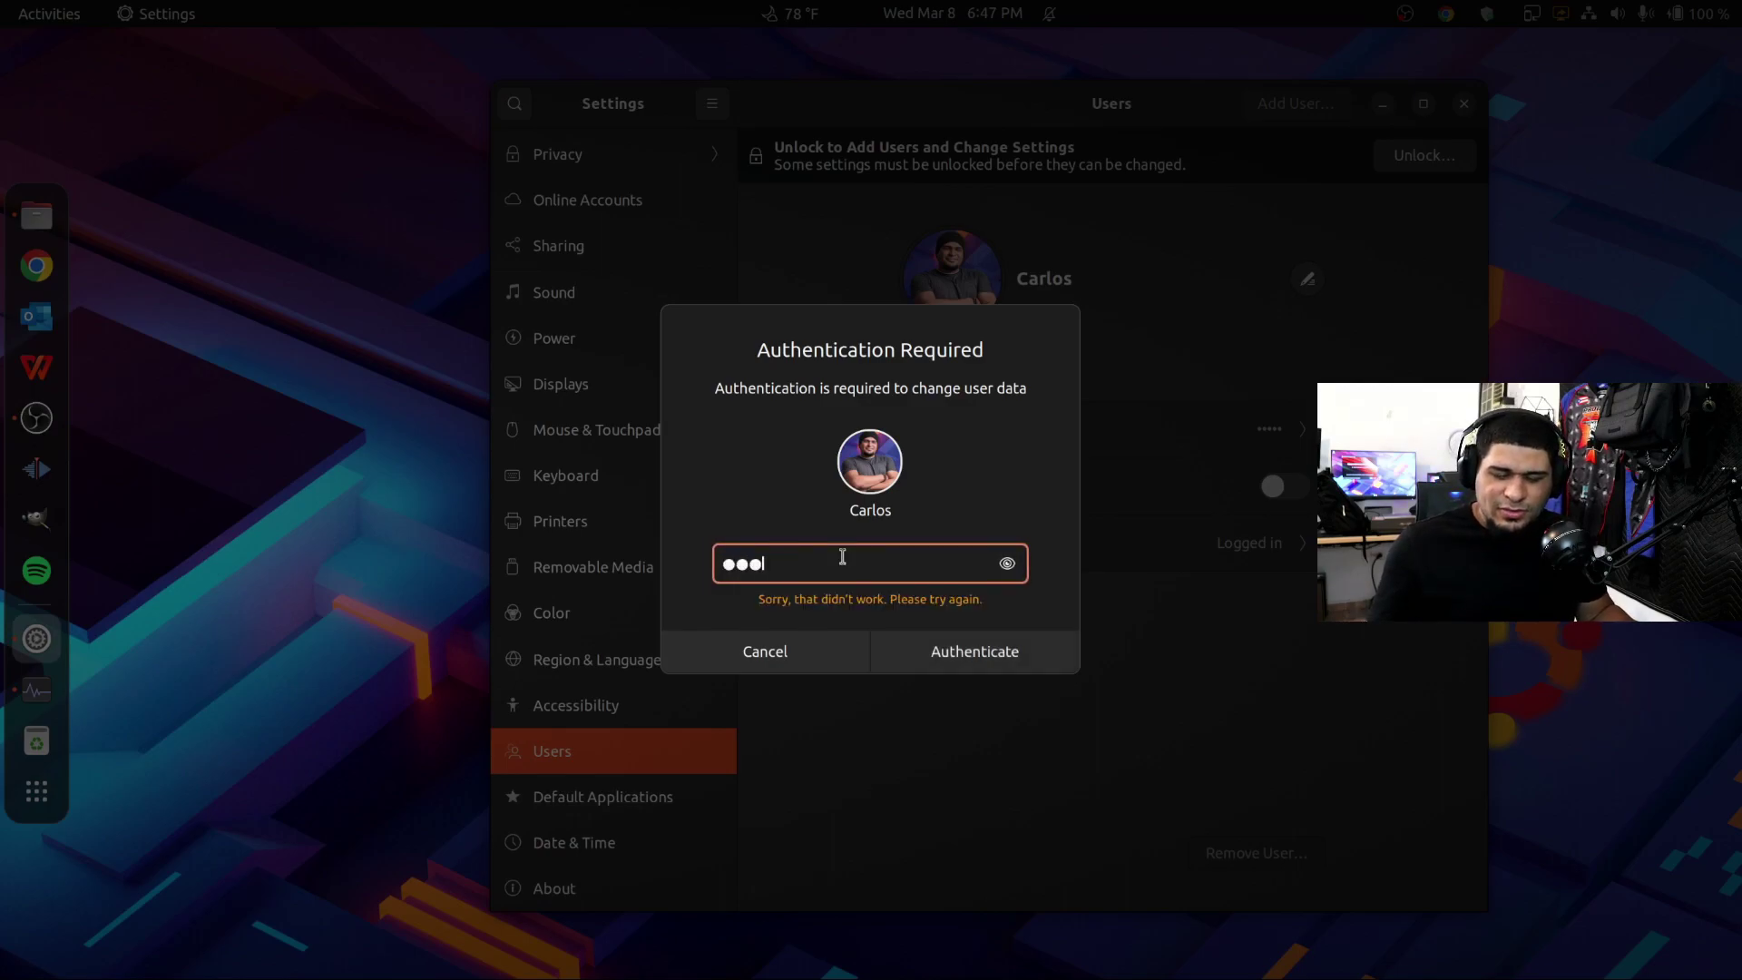
key("Return")
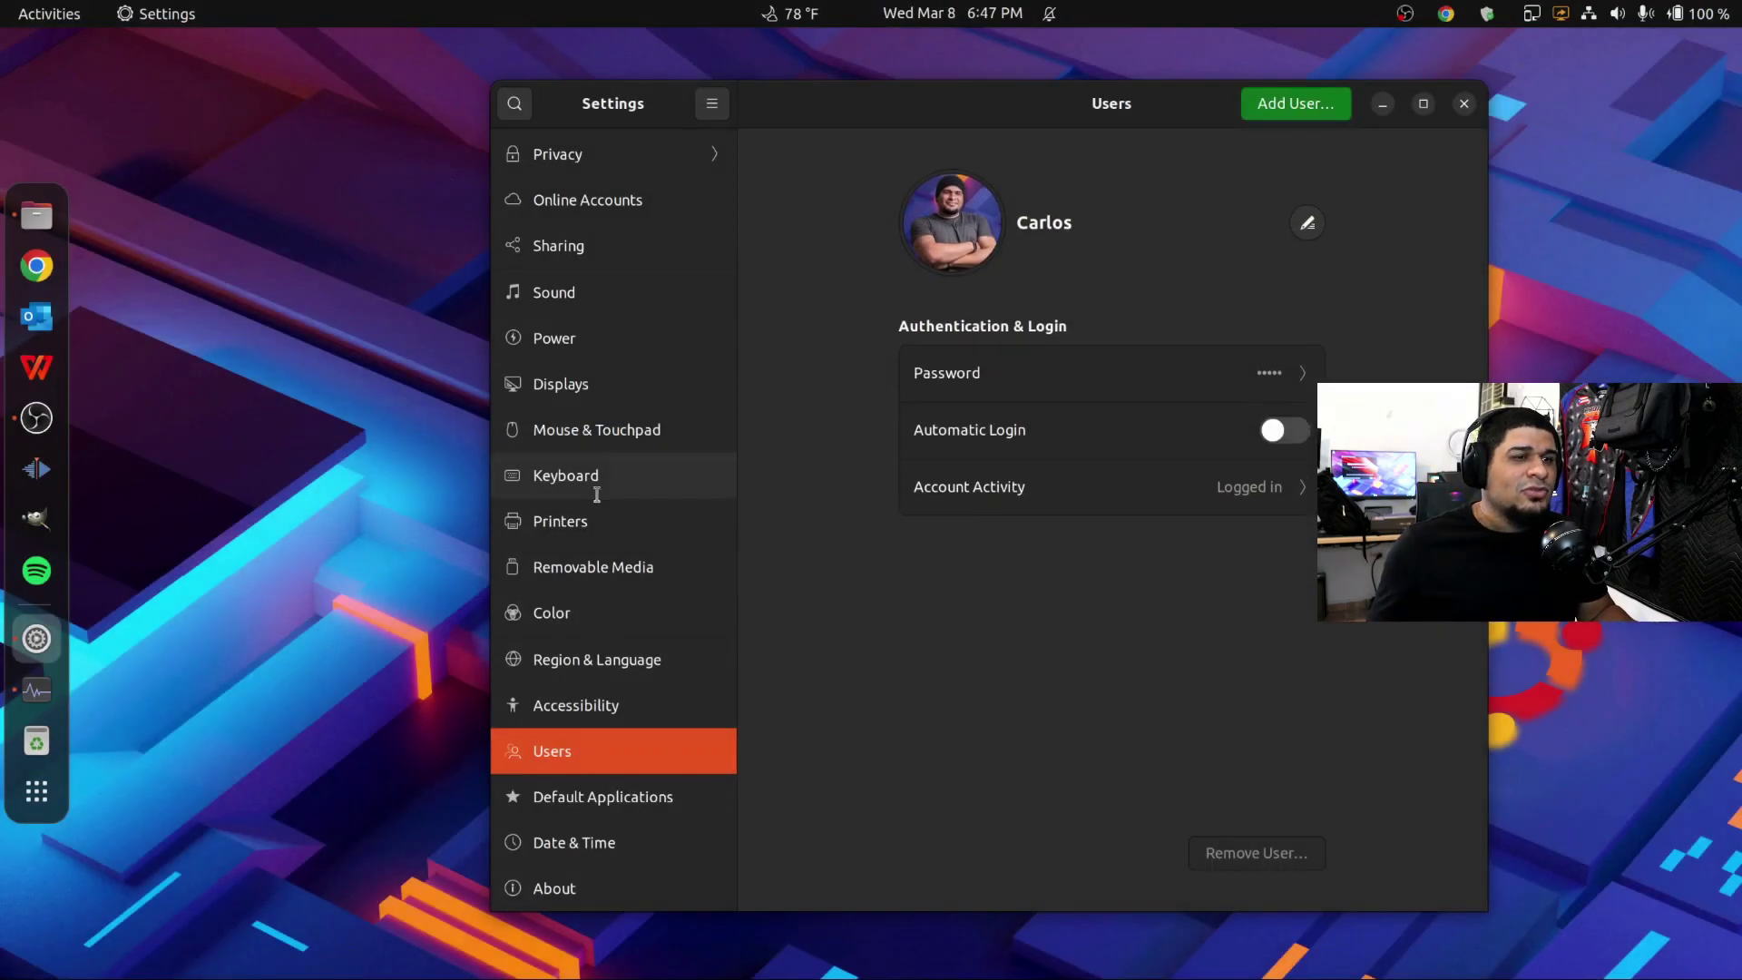
left_click(1297, 107)
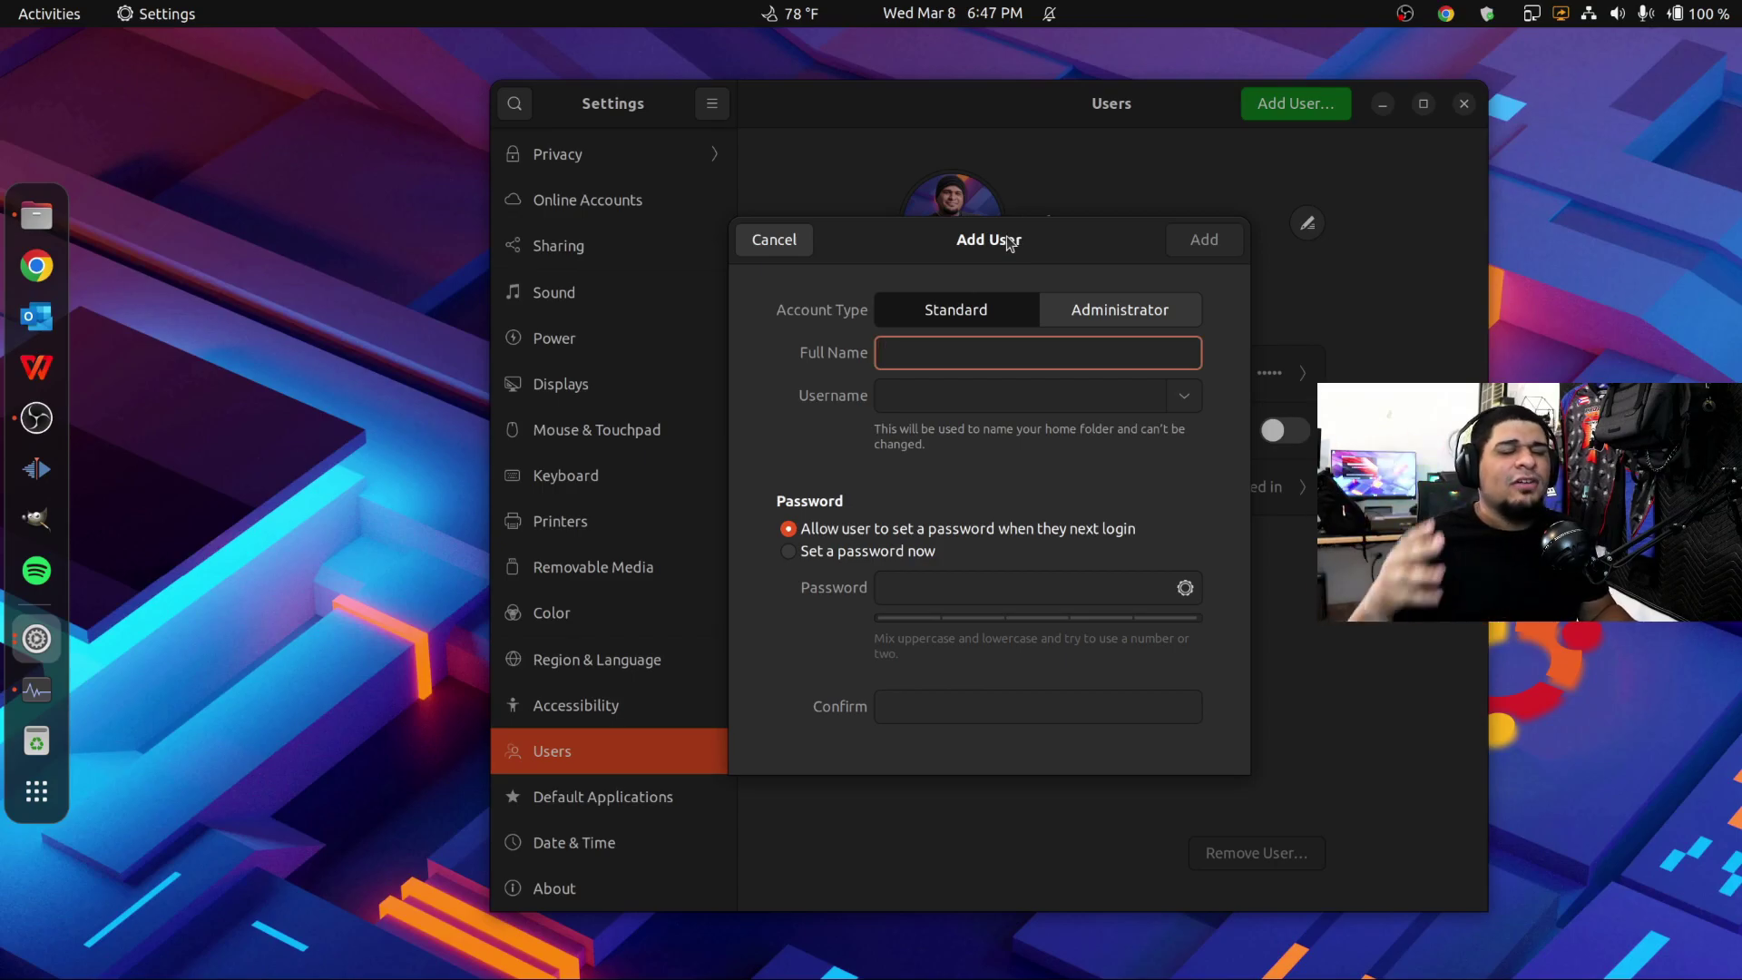
left_click(774, 240)
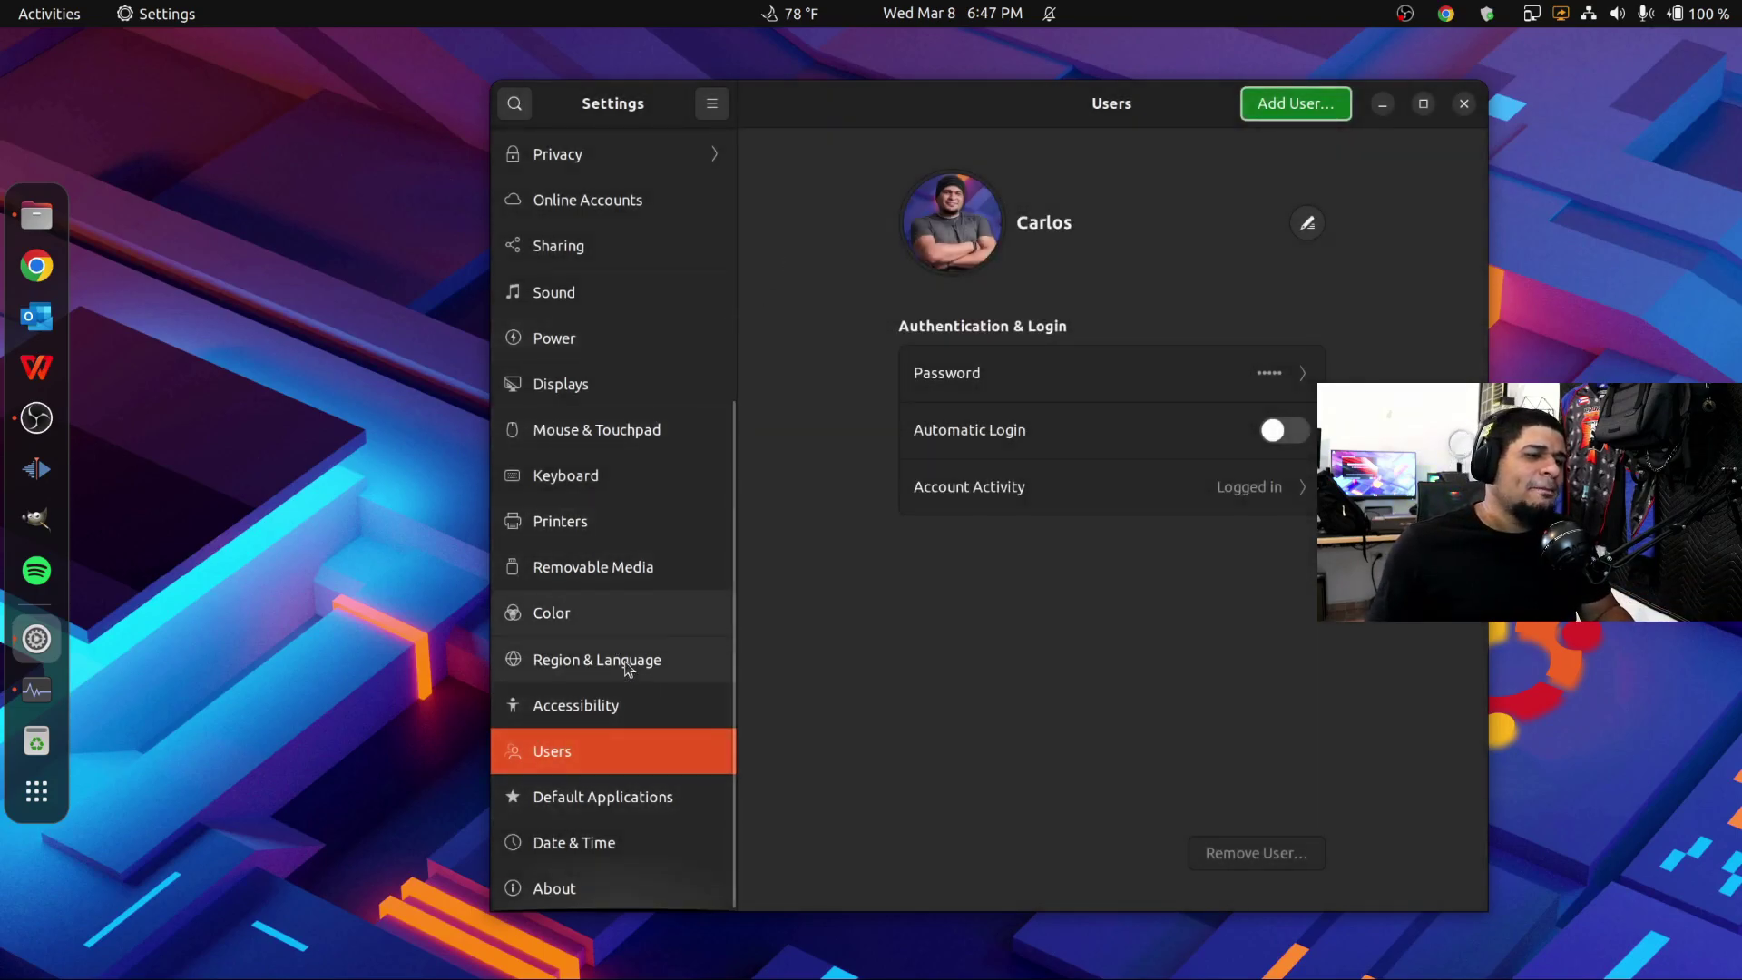
Step: View the Web and Mail choices on the Default Applications page, keep Outlook for mail, and shift the Settings window slightly
left_click(618, 803)
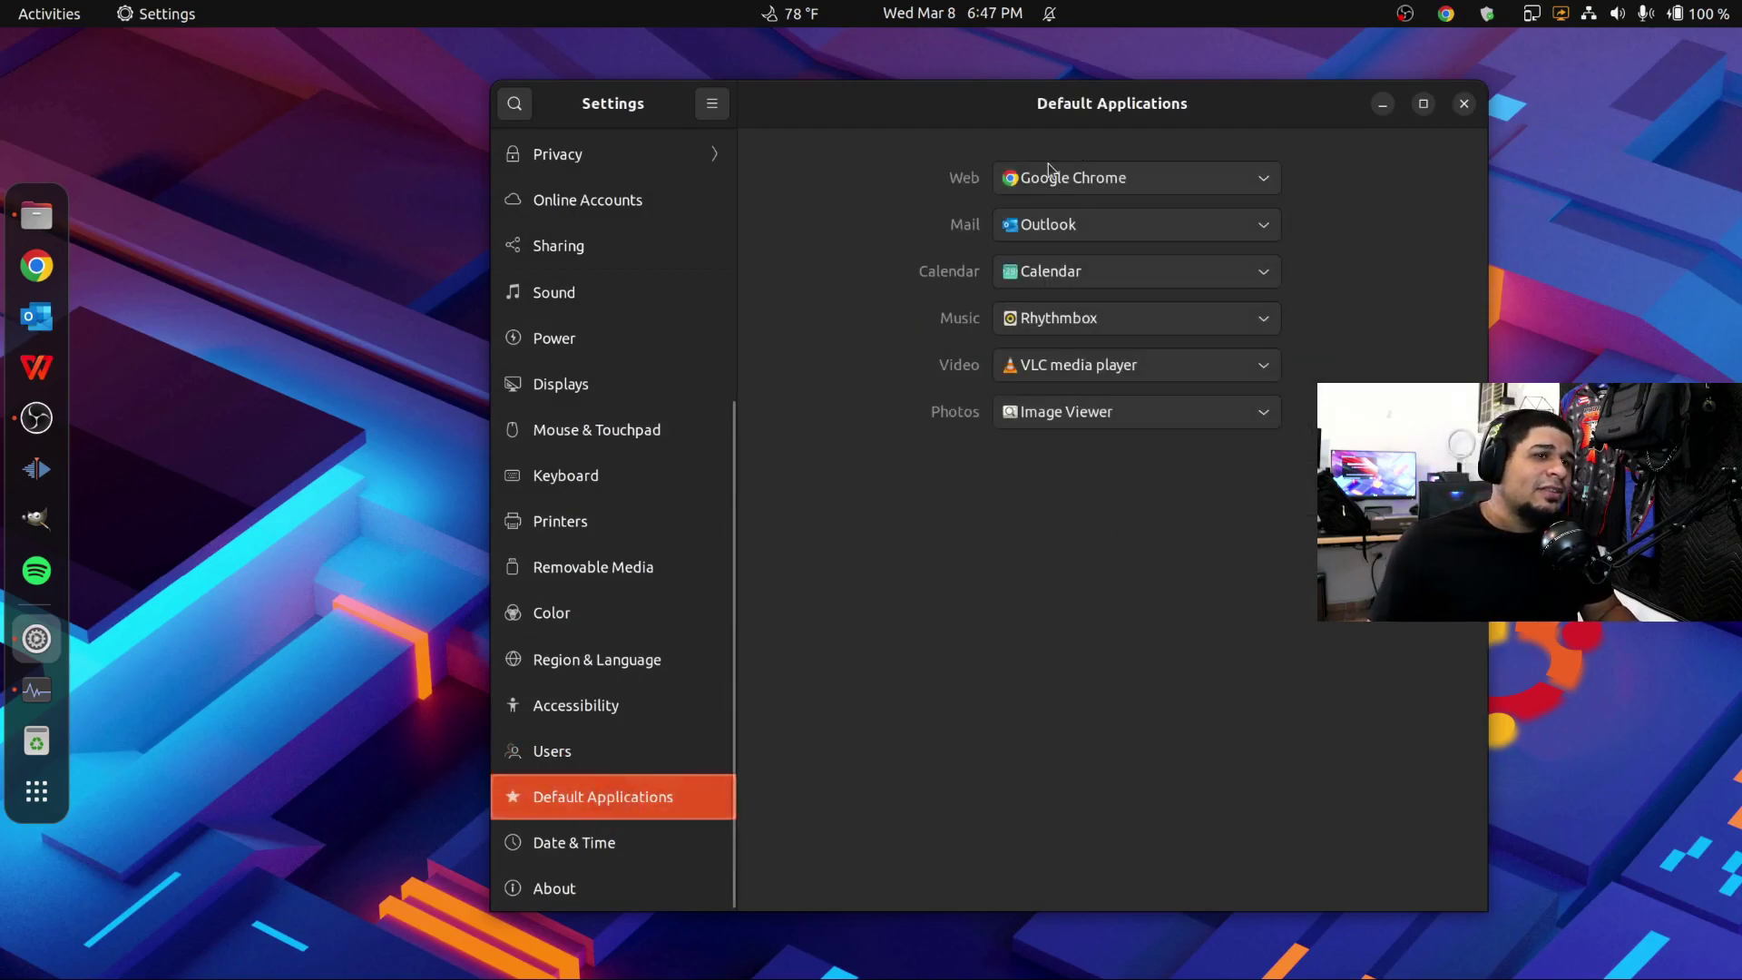
left_click(1089, 177)
left_click(978, 188)
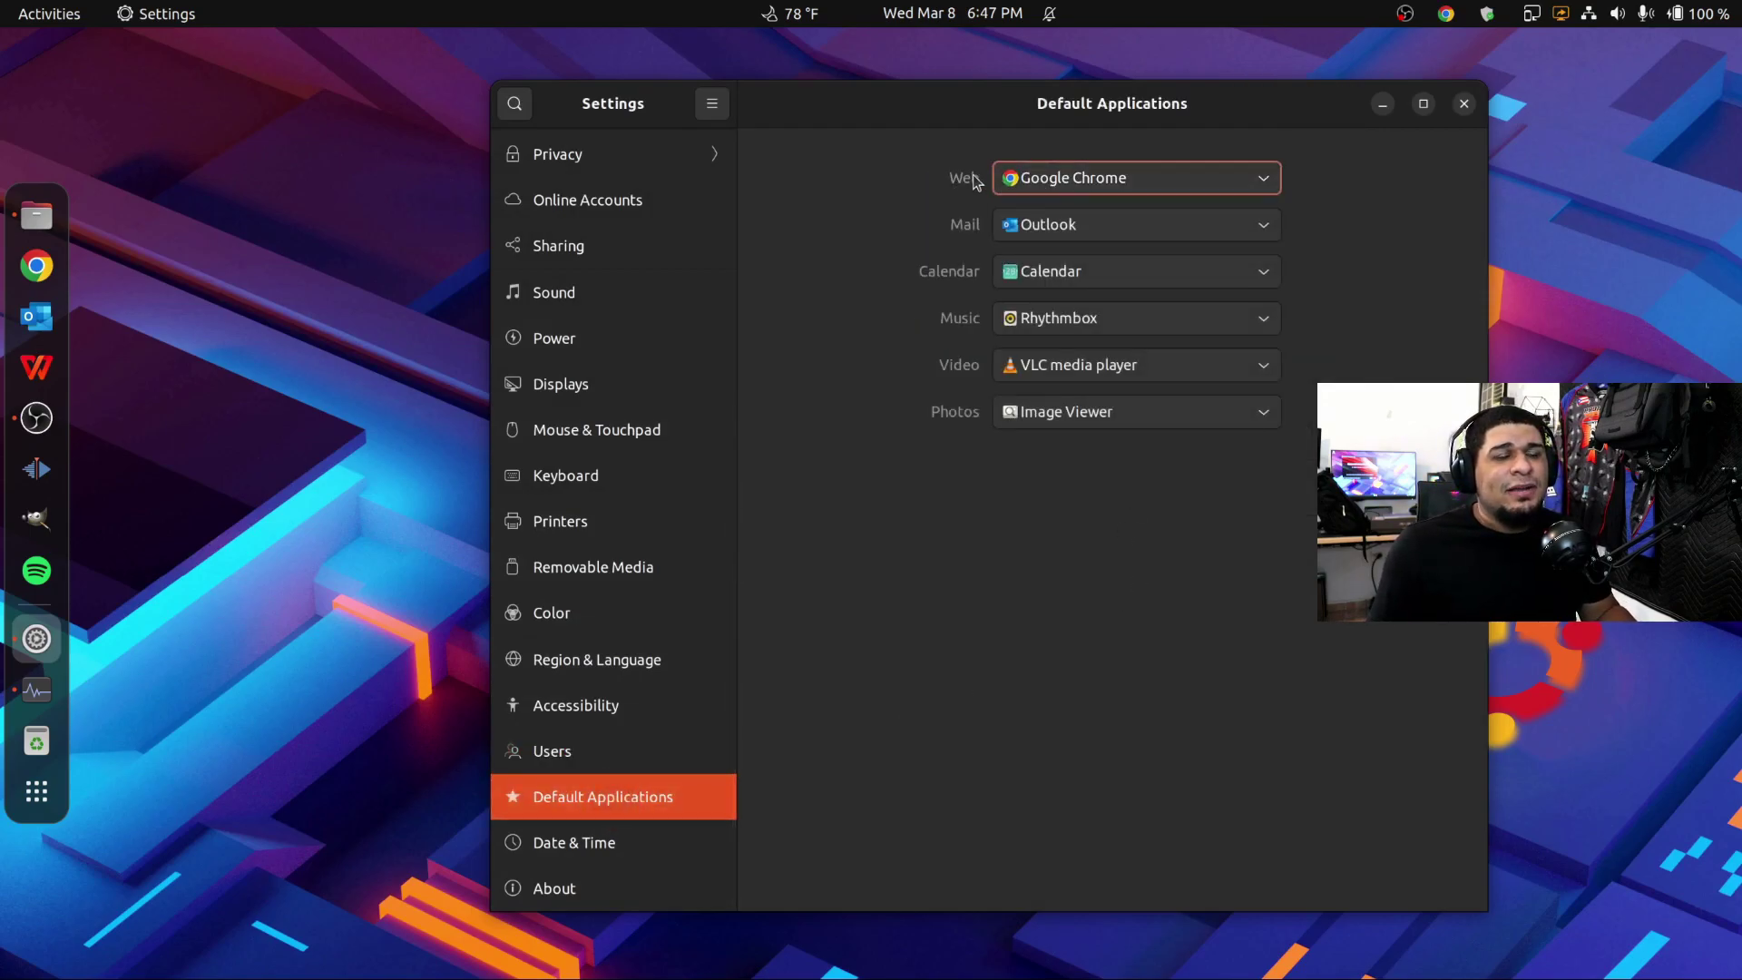
left_click(1032, 178)
left_click(1032, 178)
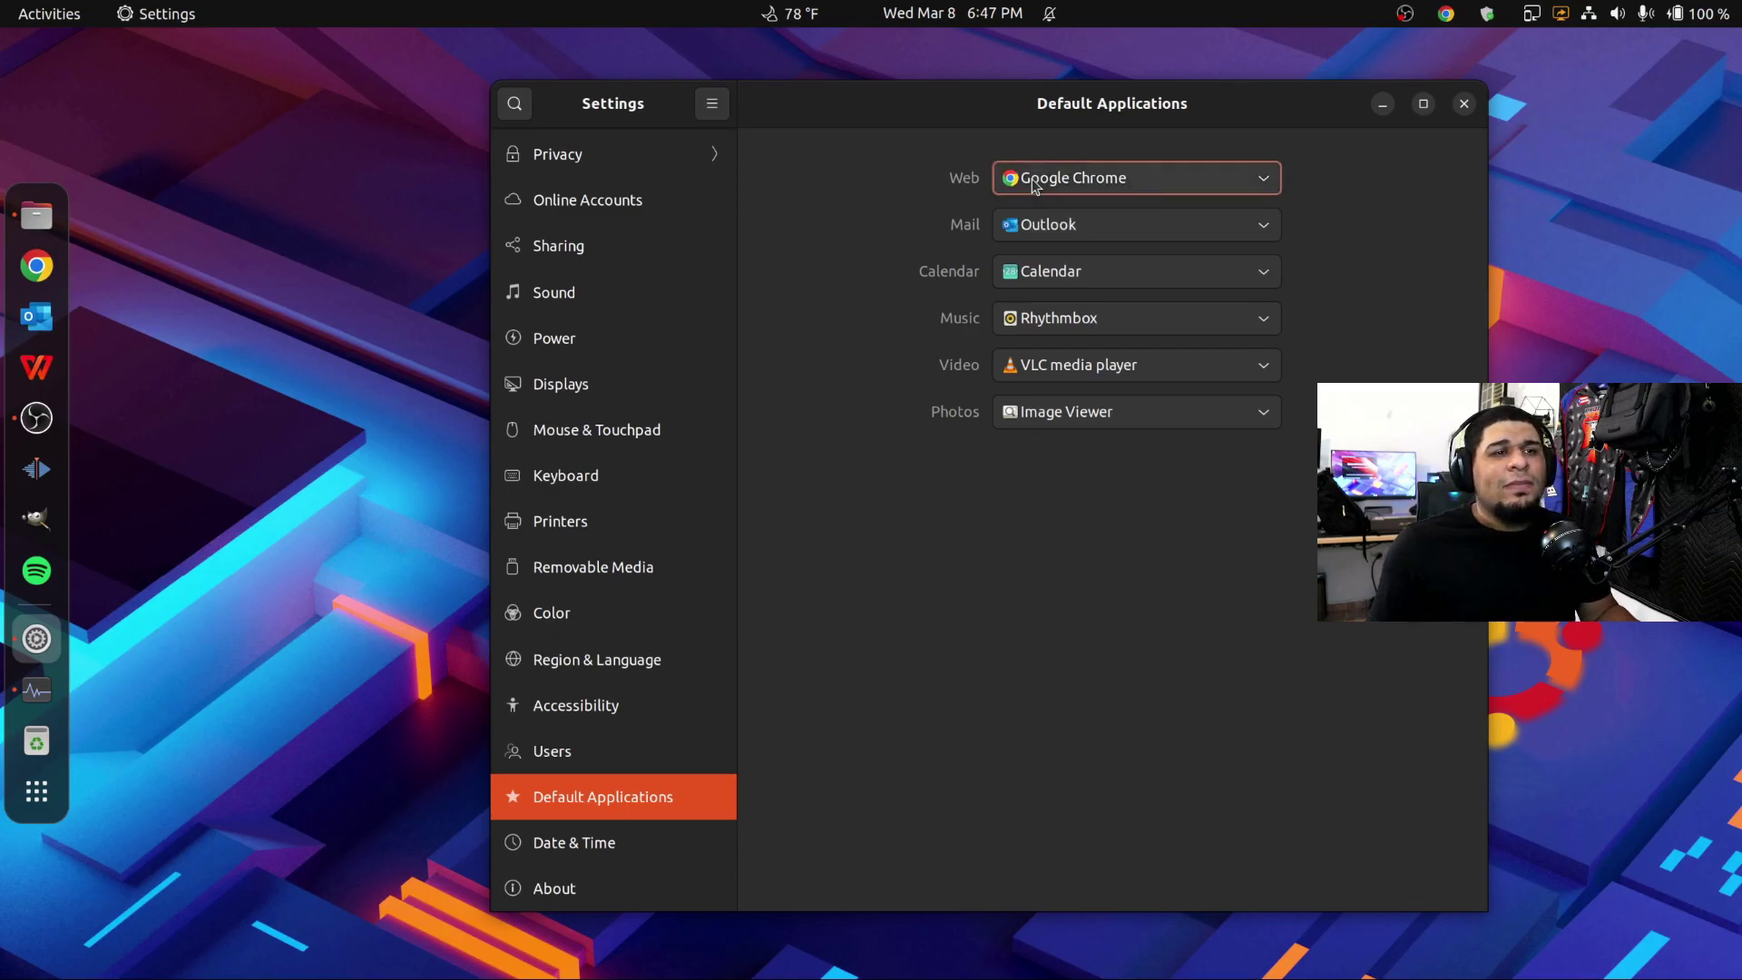
left_click(1019, 229)
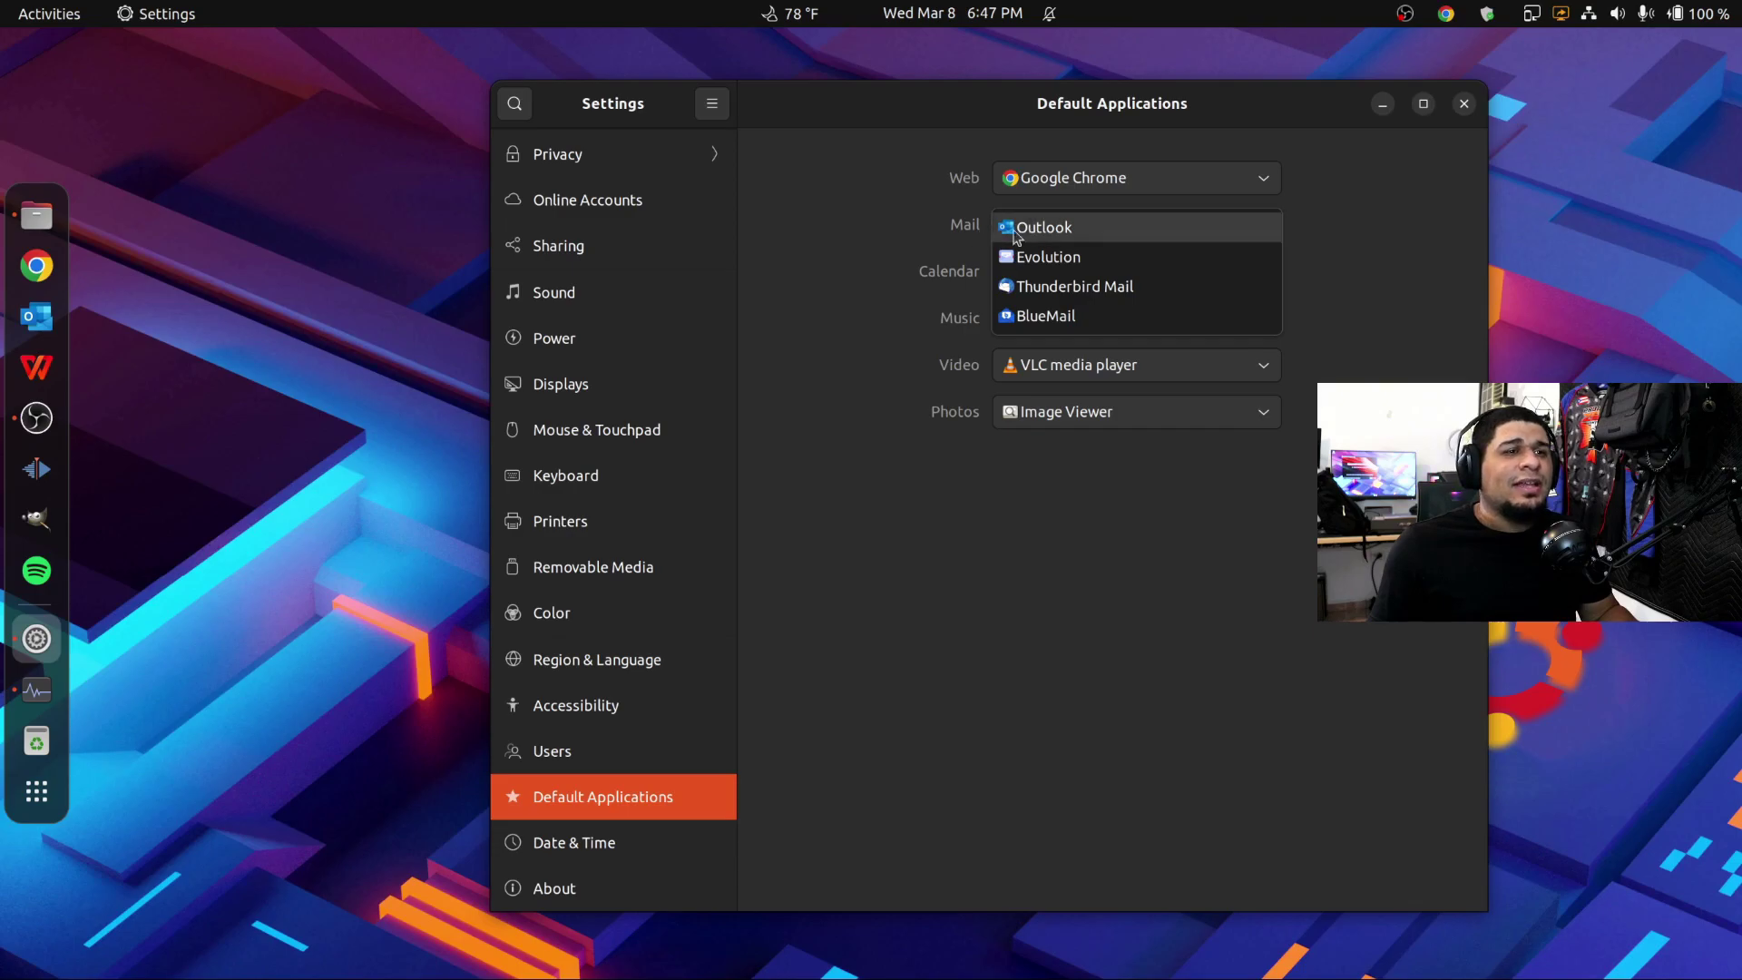
left_click(1044, 231)
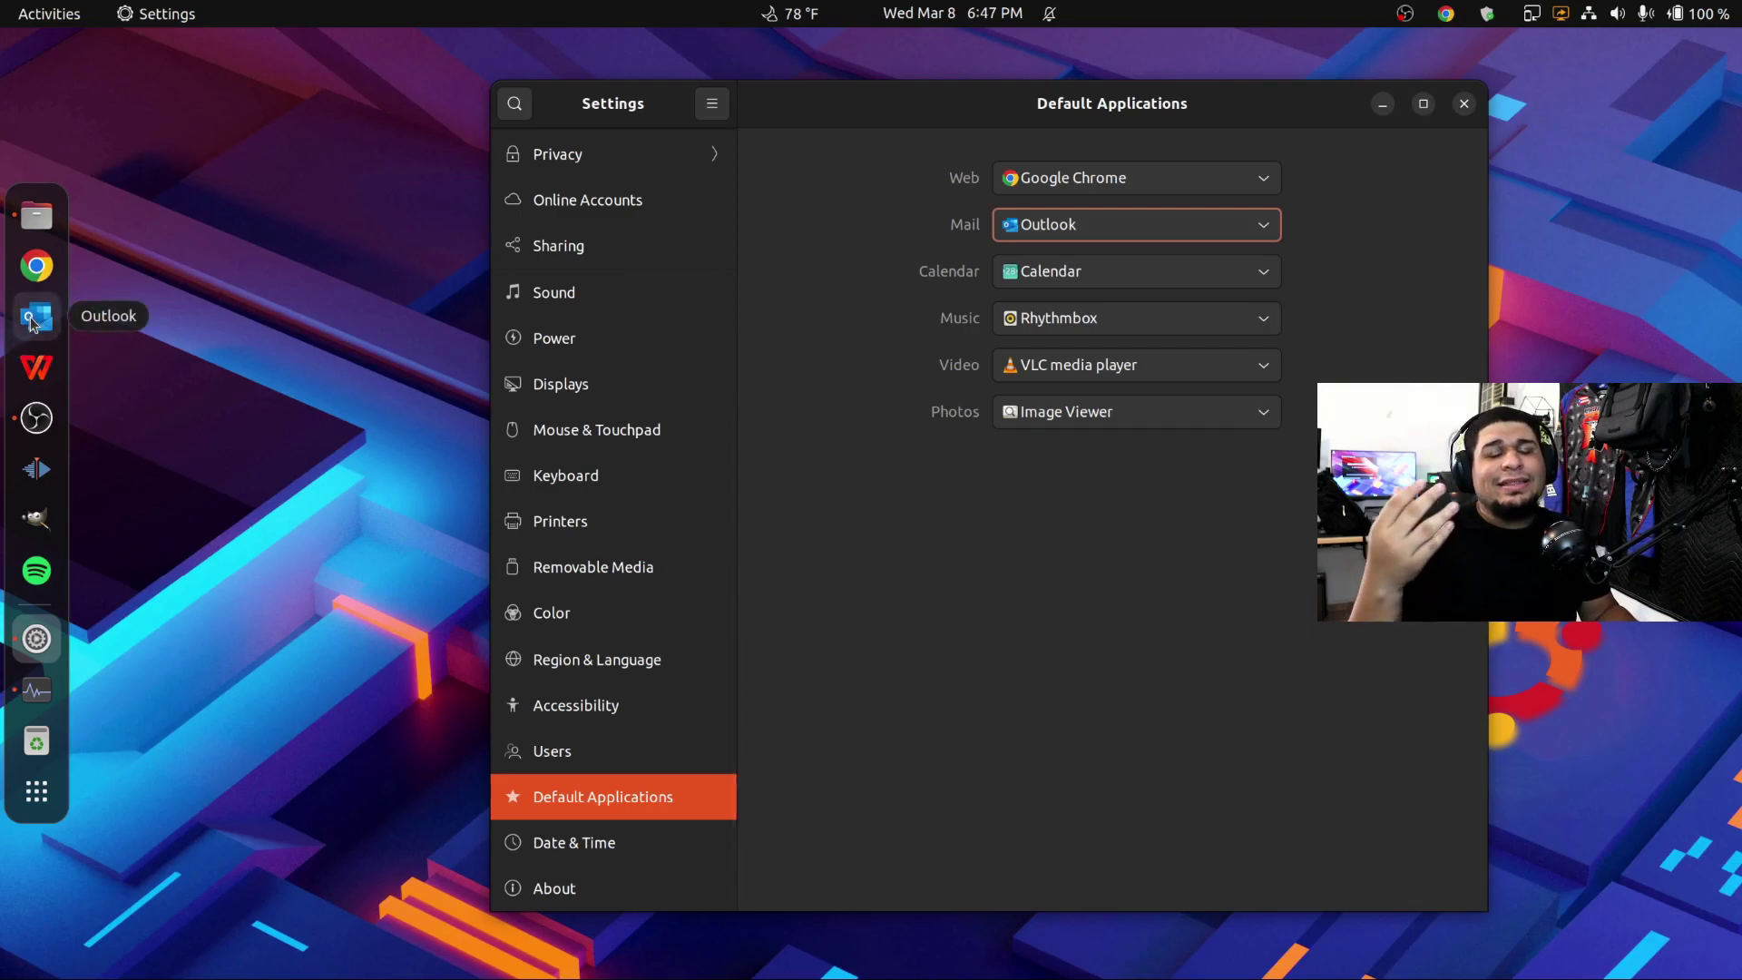
left_click_drag(938, 117, 903, 109)
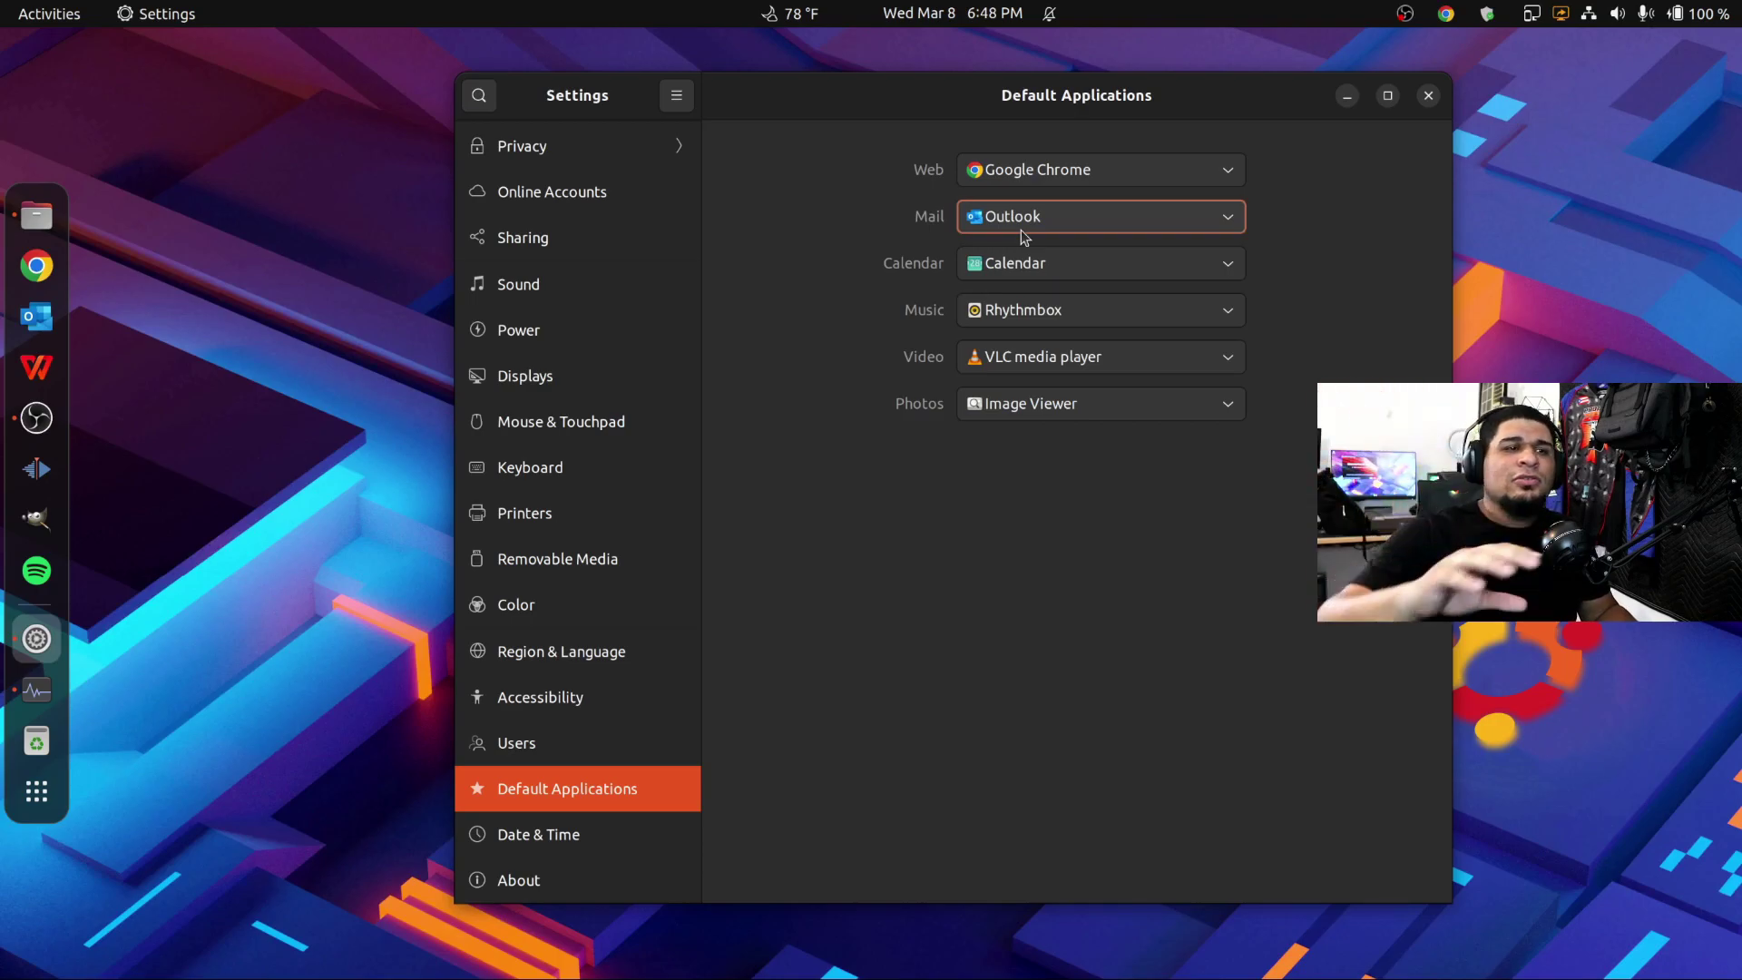
Step: View the Calendar, Music, Video and Photos choices on the Default Applications page and keep Image Viewer for photos
left_click_drag(864, 109, 883, 128)
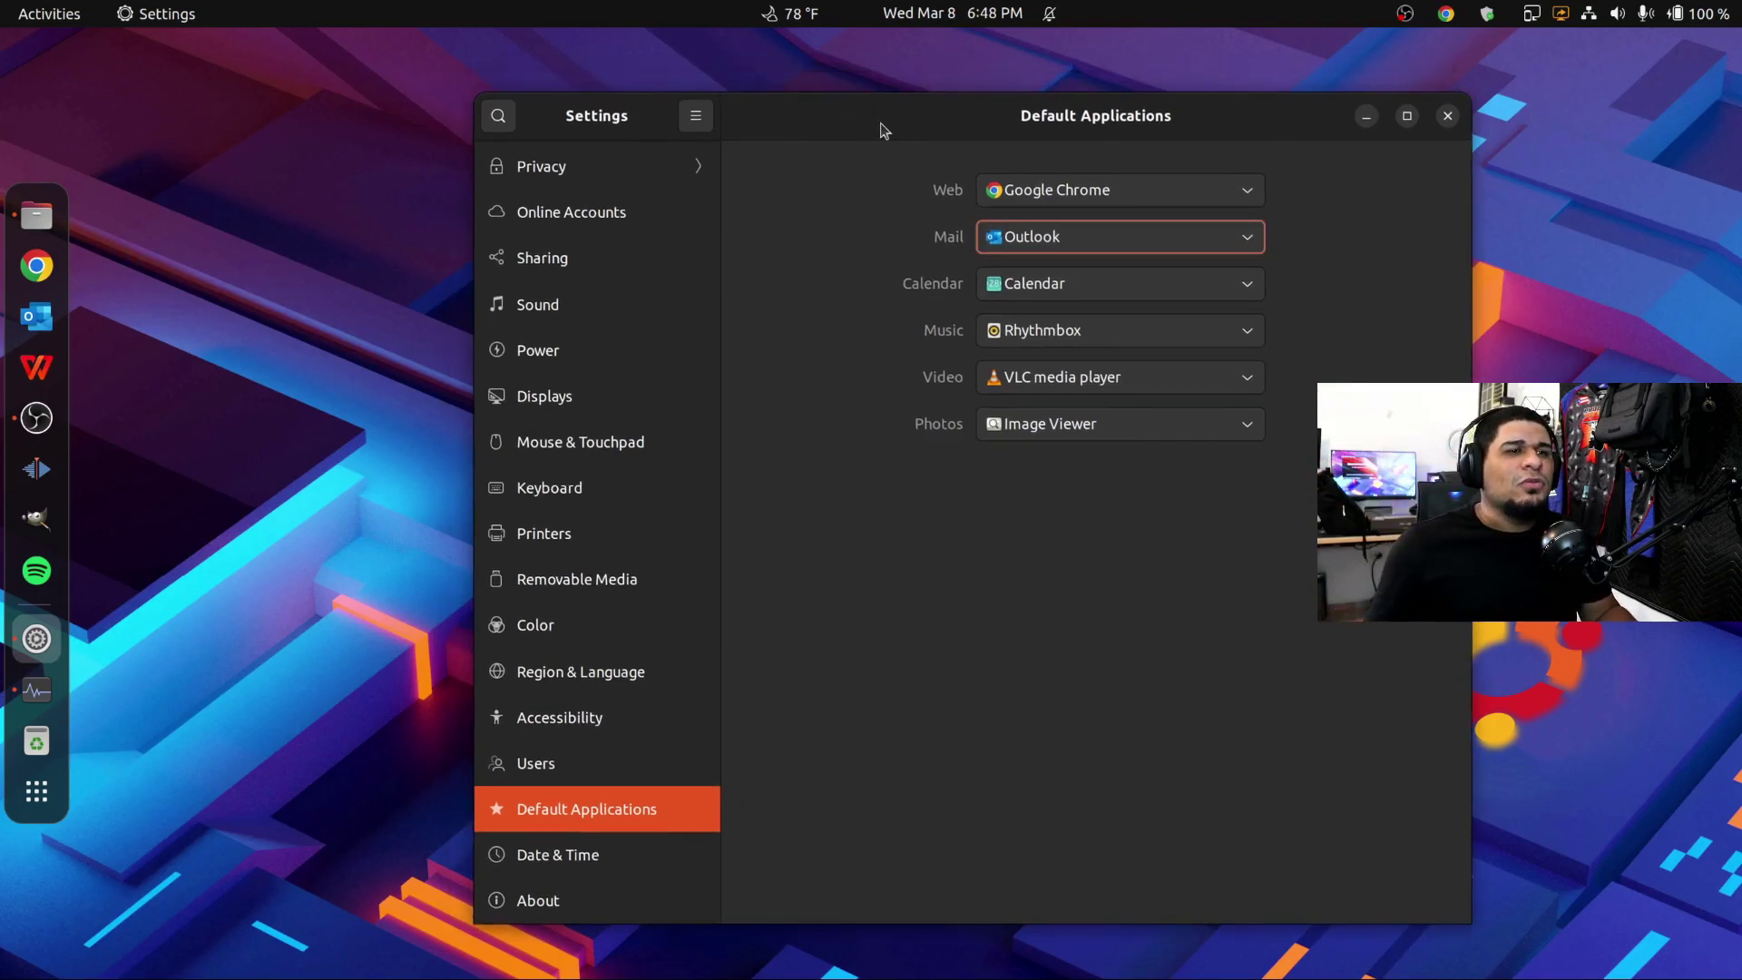
left_click(1057, 283)
left_click(955, 337)
left_click(1032, 393)
key("Escape")
left_click(998, 436)
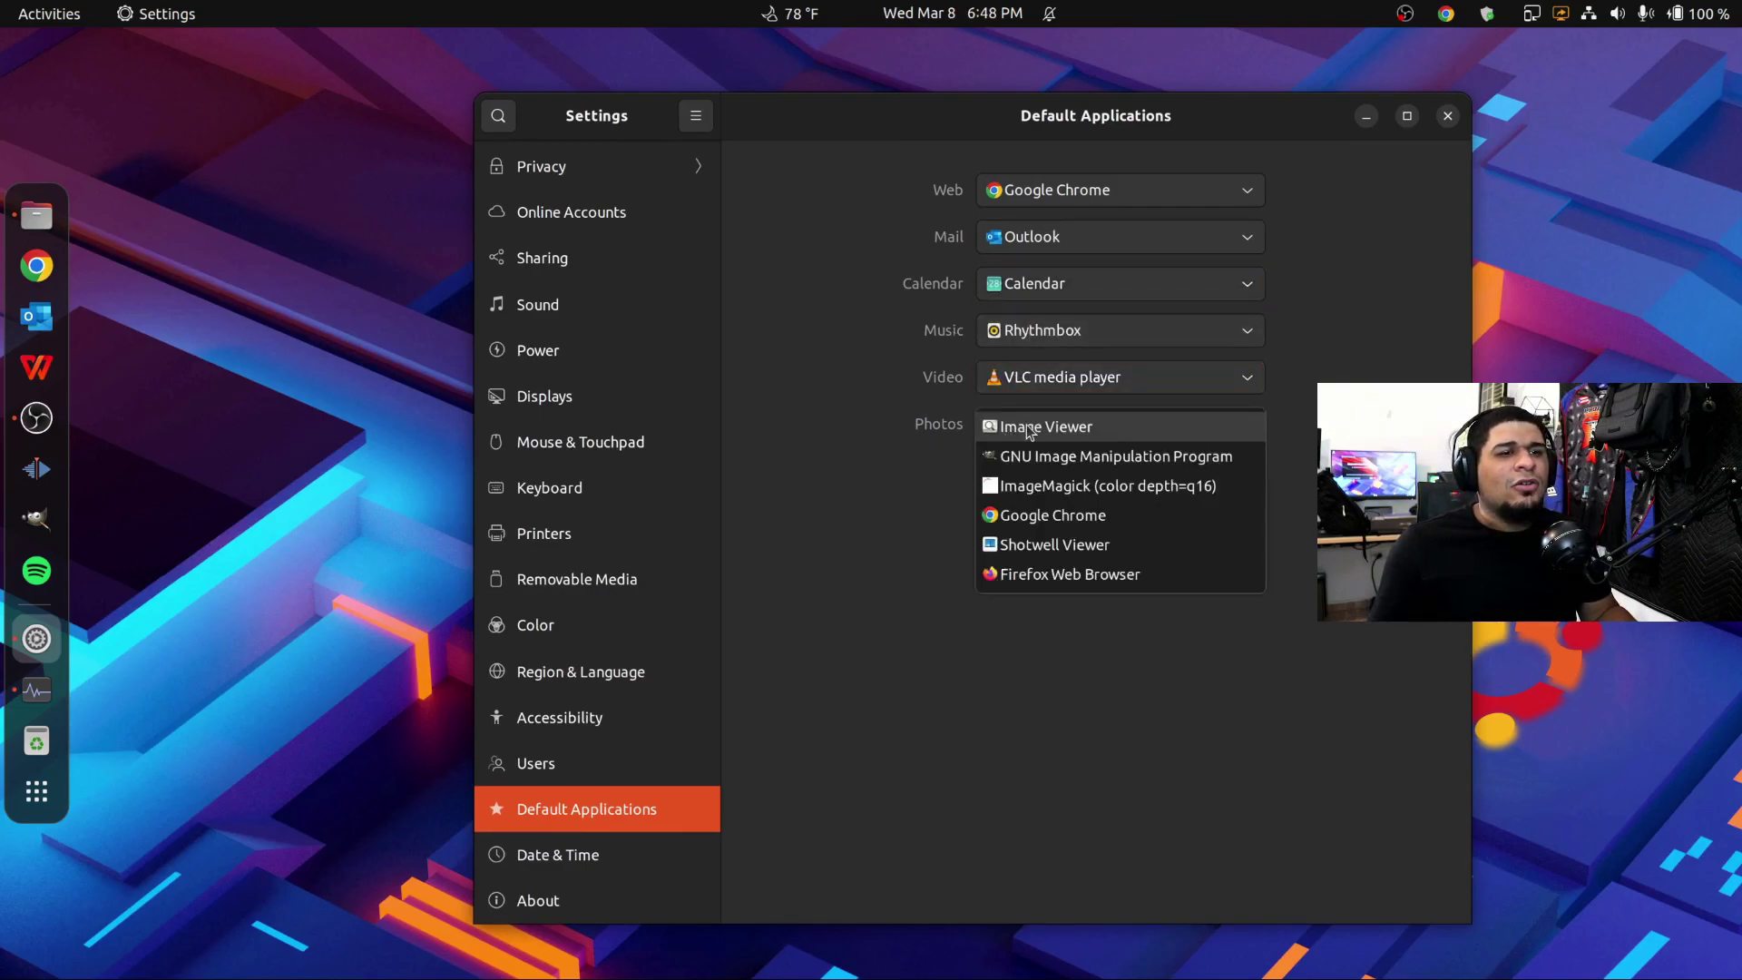
left_click(1029, 428)
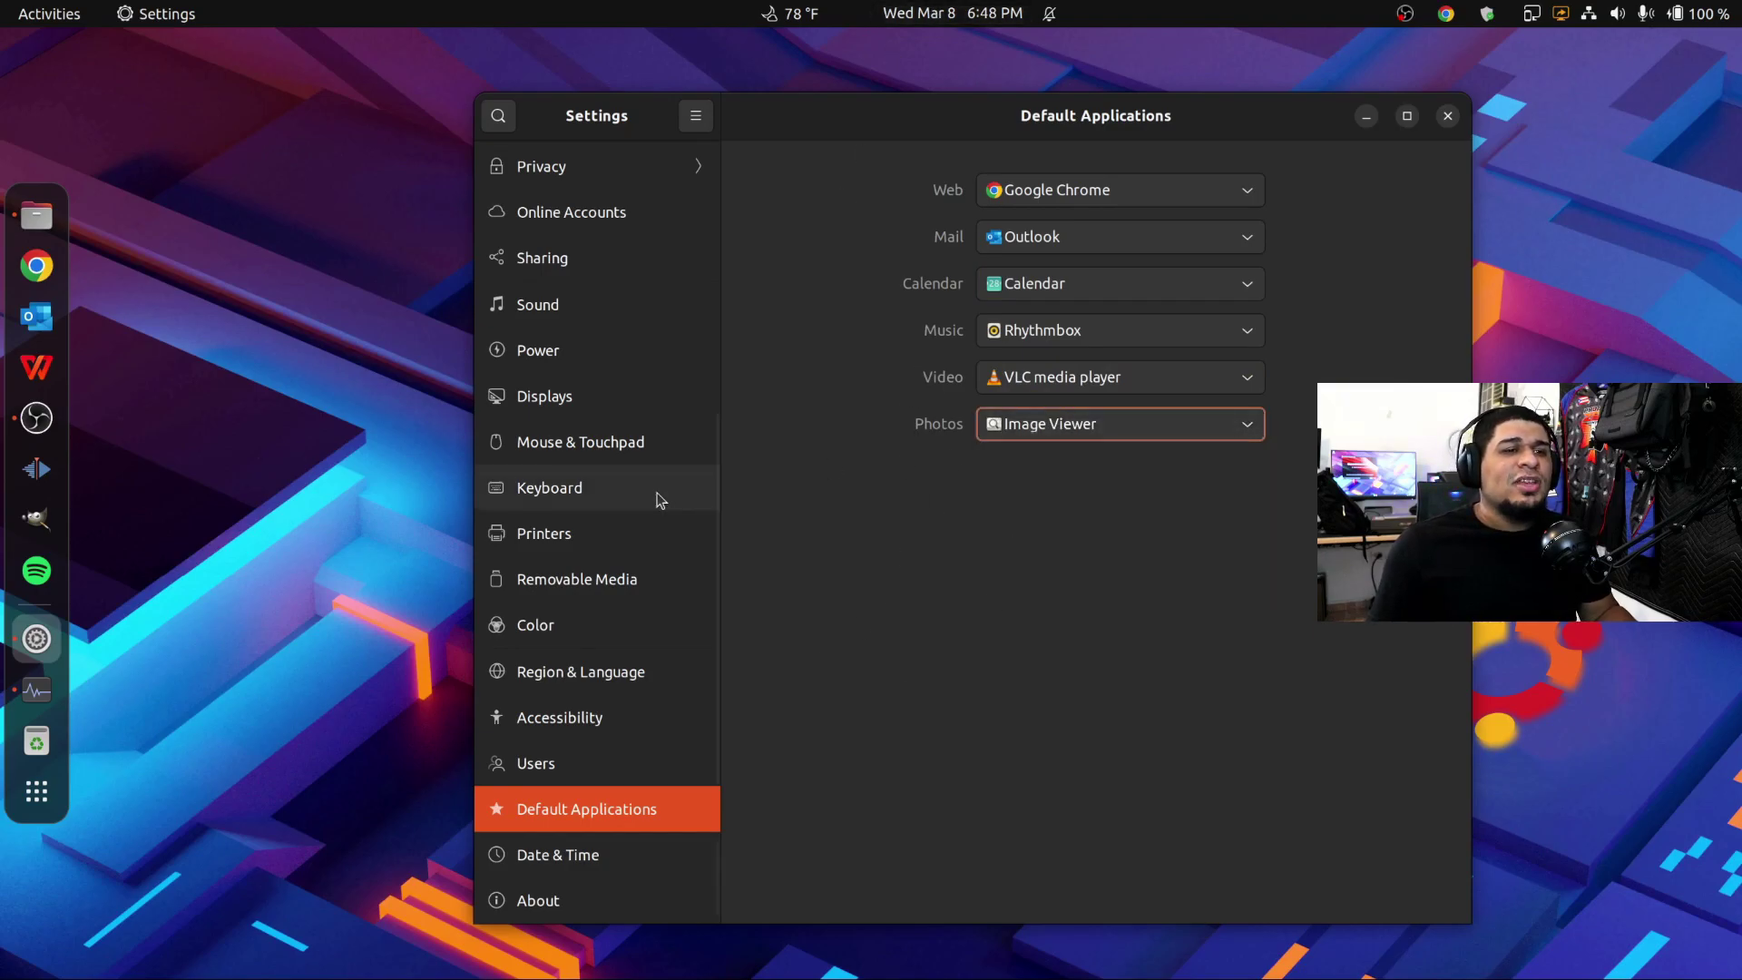
Step: Open the Date & Time settings page and clear all notifications listed beside the desktop calendar
left_click(597, 869)
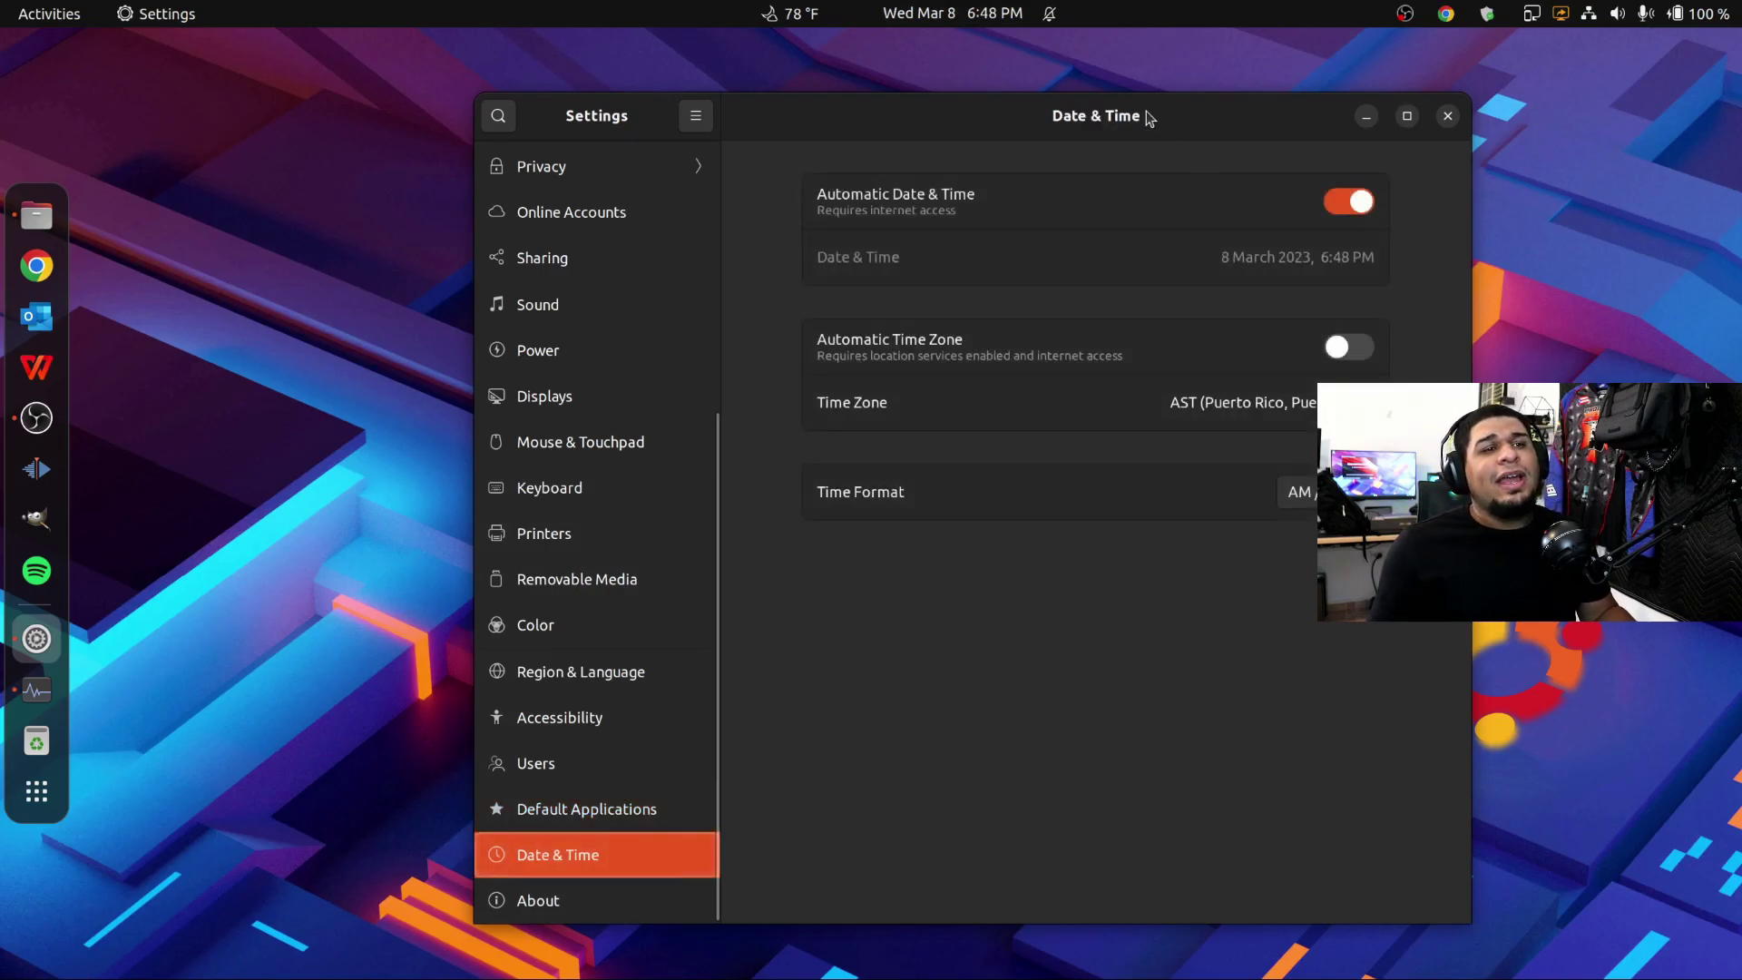
left_click_drag(1151, 117, 1149, 108)
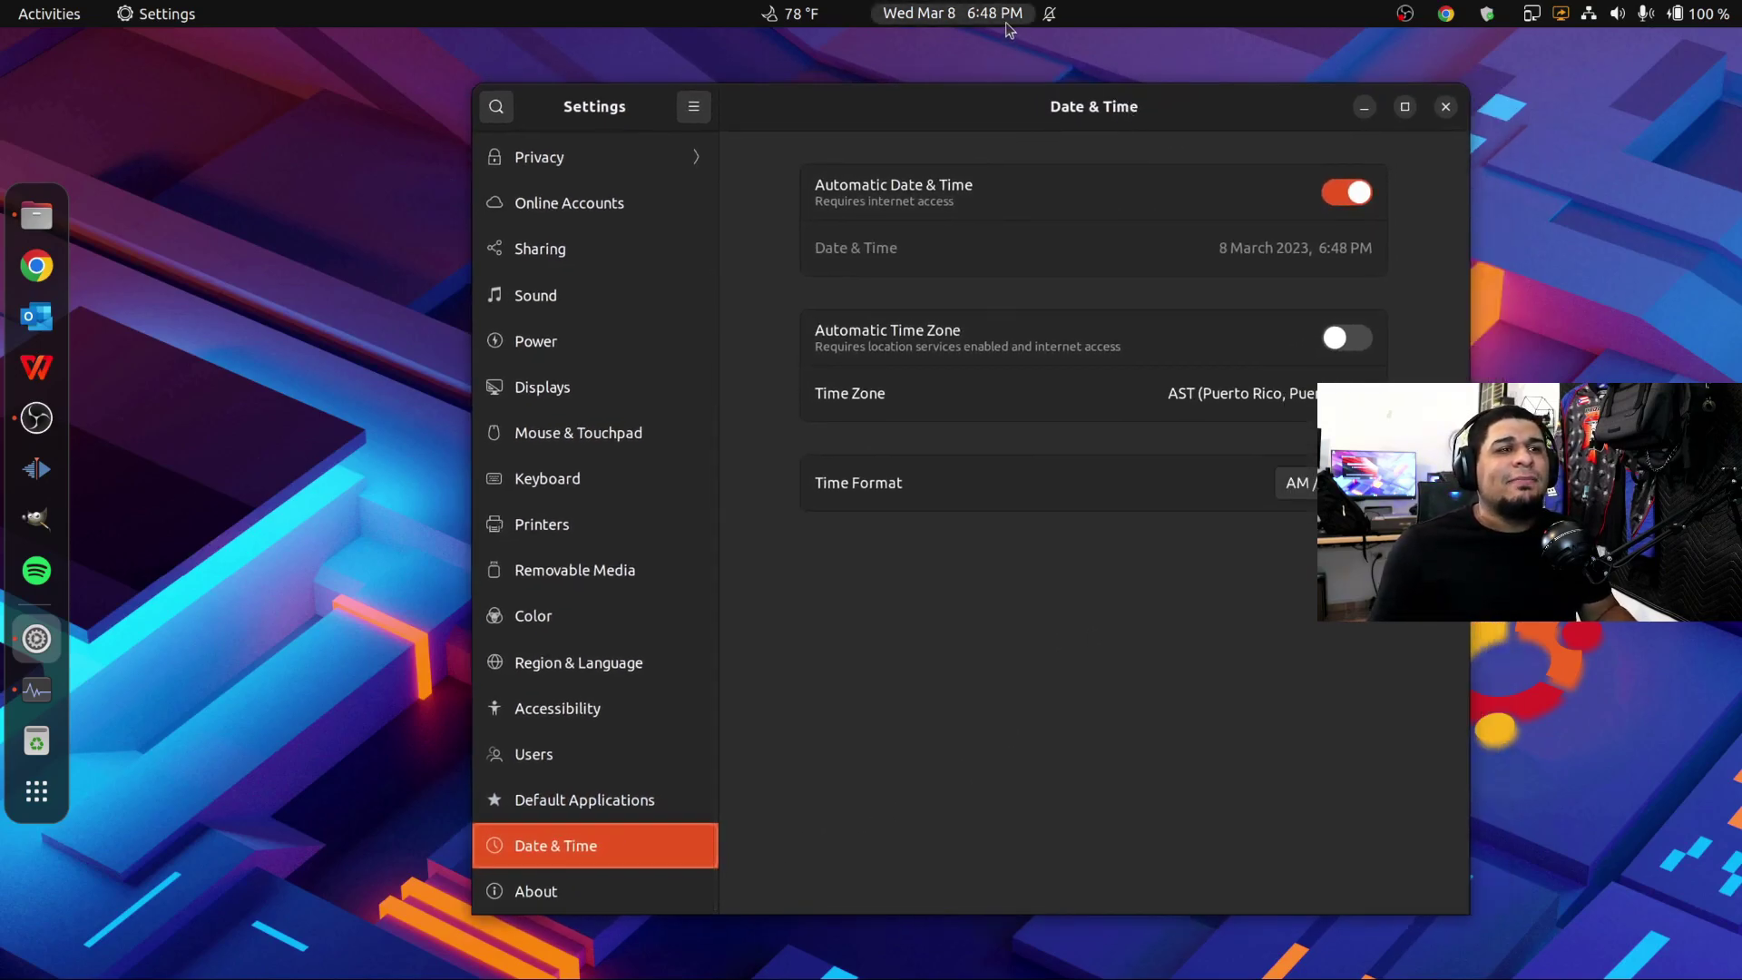
left_click(1007, 27)
left_click(1007, 27)
left_click(1007, 27)
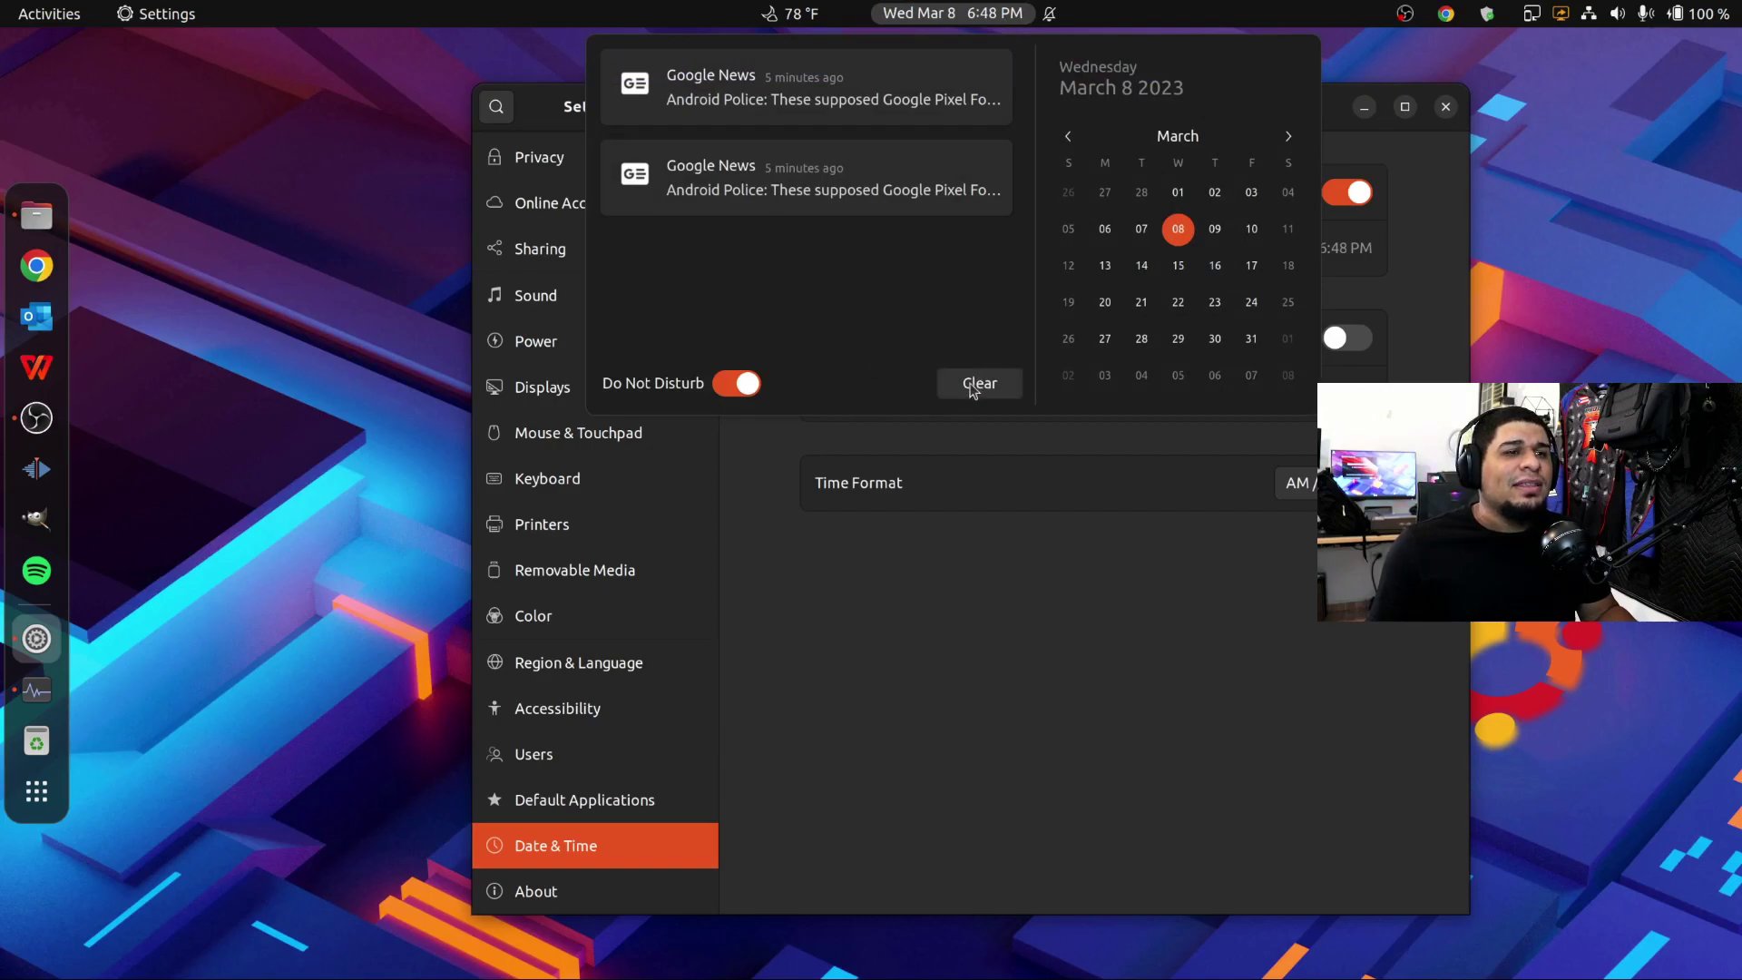
left_click(976, 385)
left_click(1004, 628)
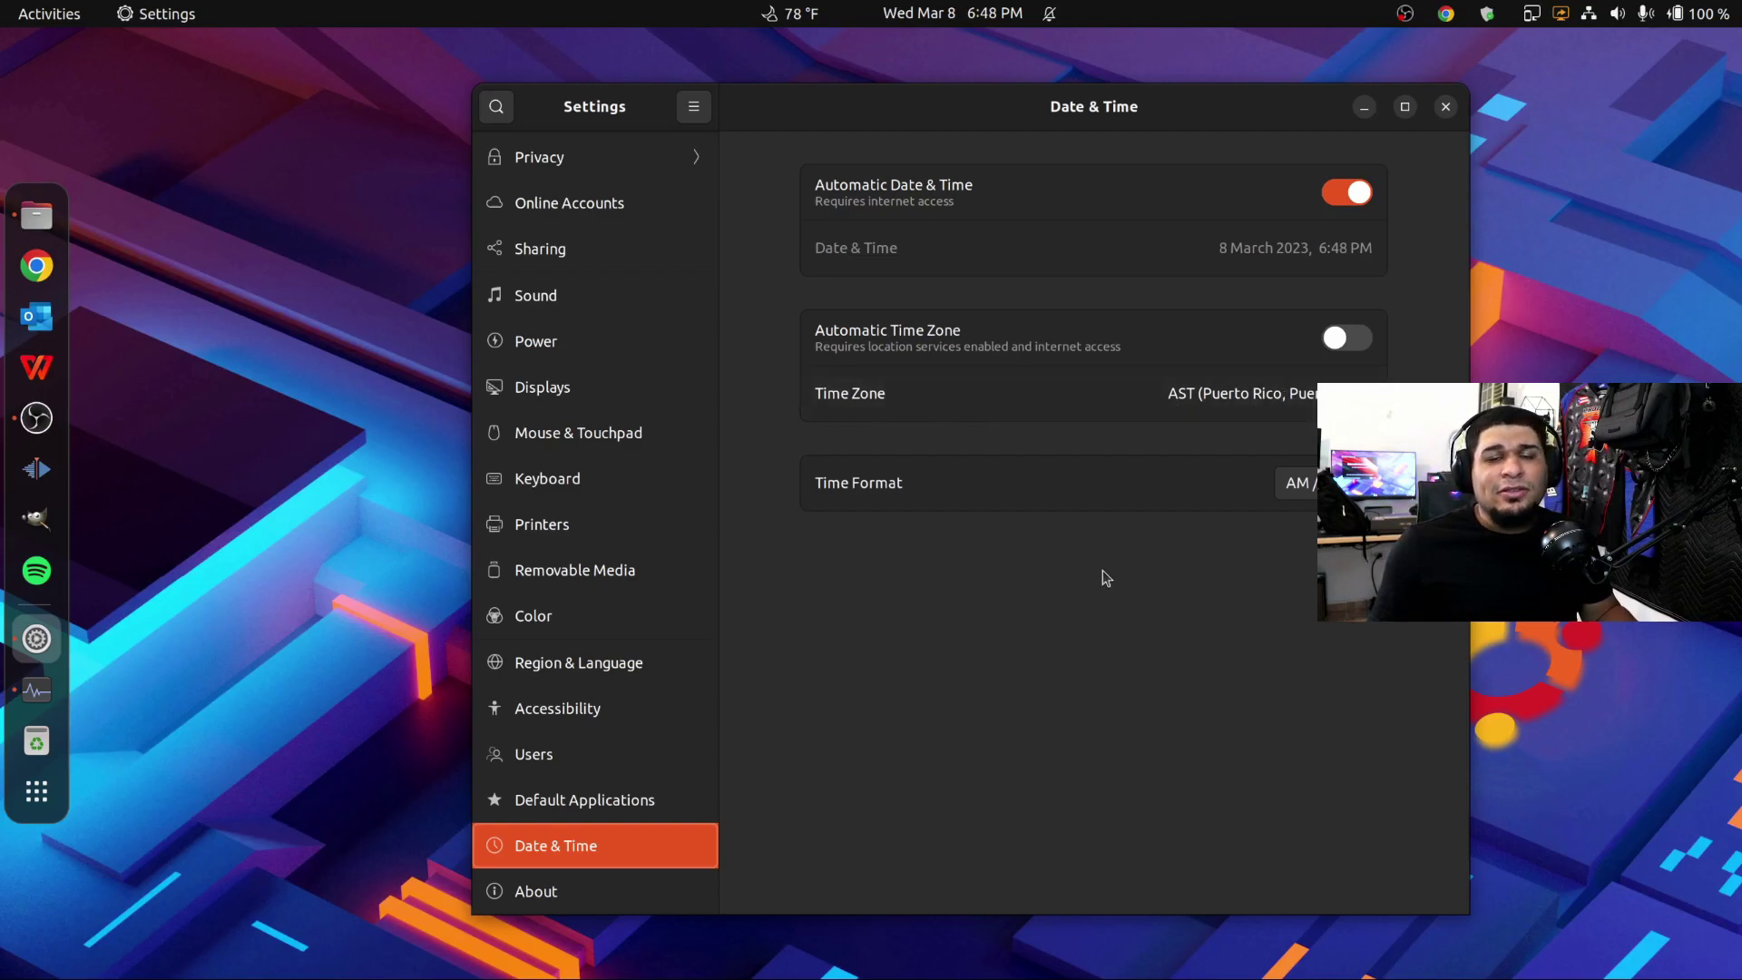
Step: Check the Time Format setting, keeping AM / PM, and view the hardware and operating system details on the About page
left_click(1299, 490)
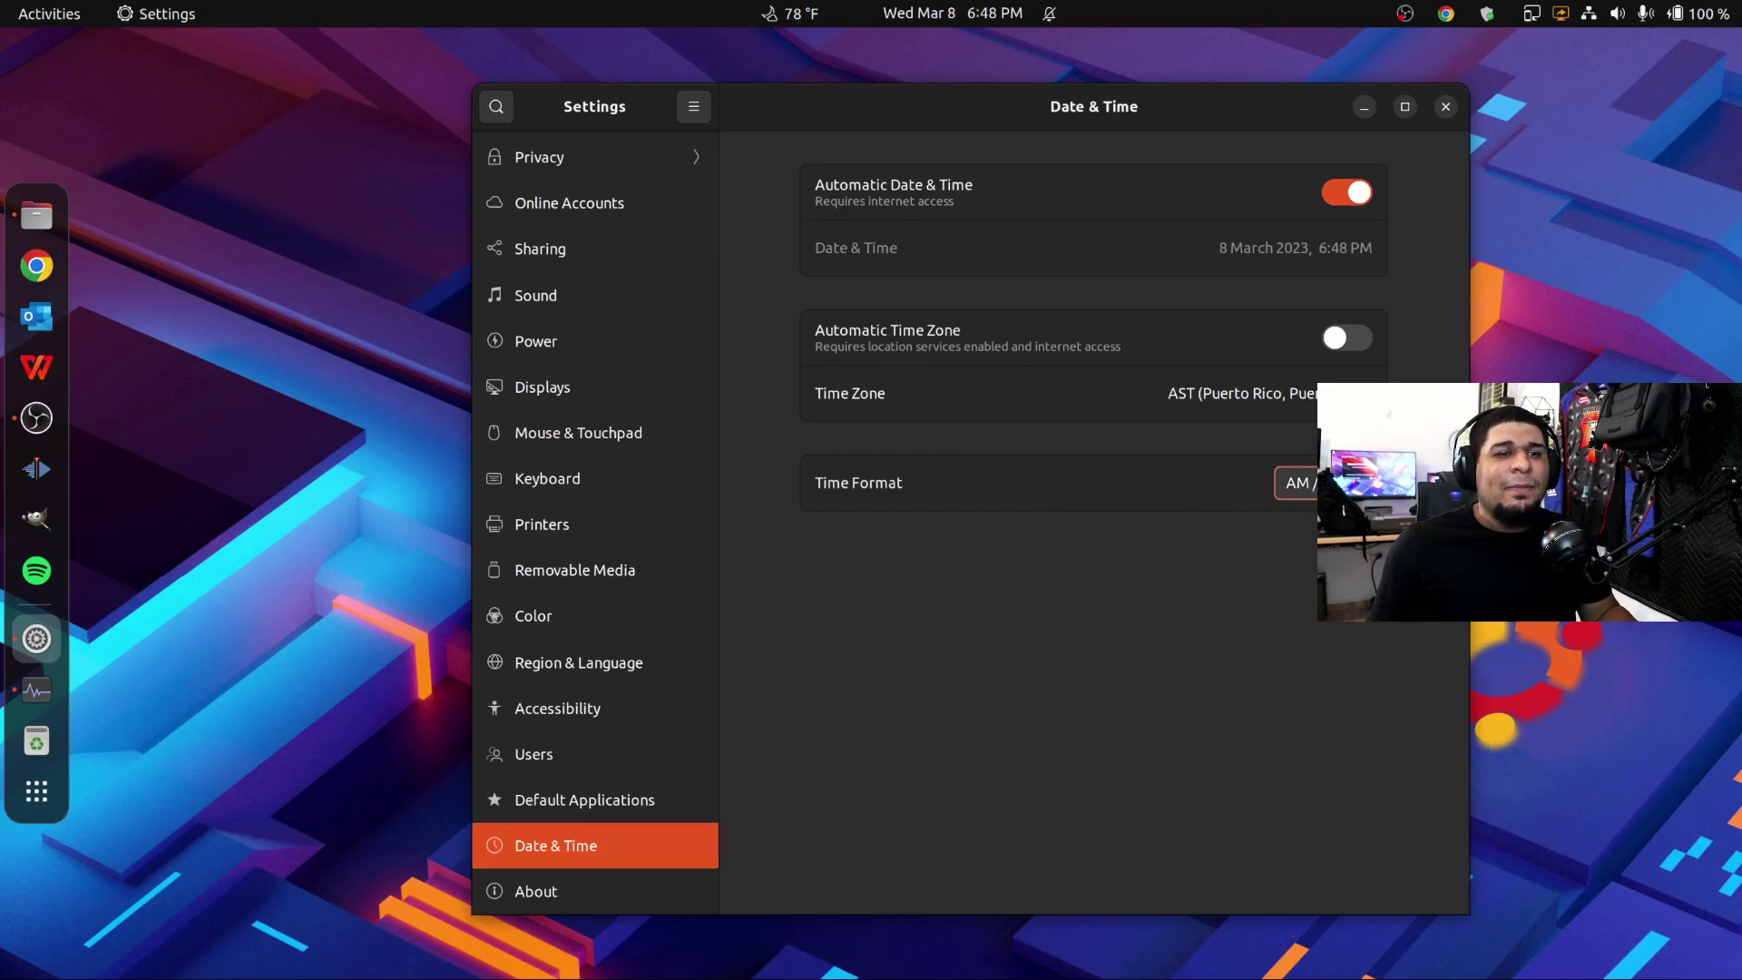
left_click(1298, 485)
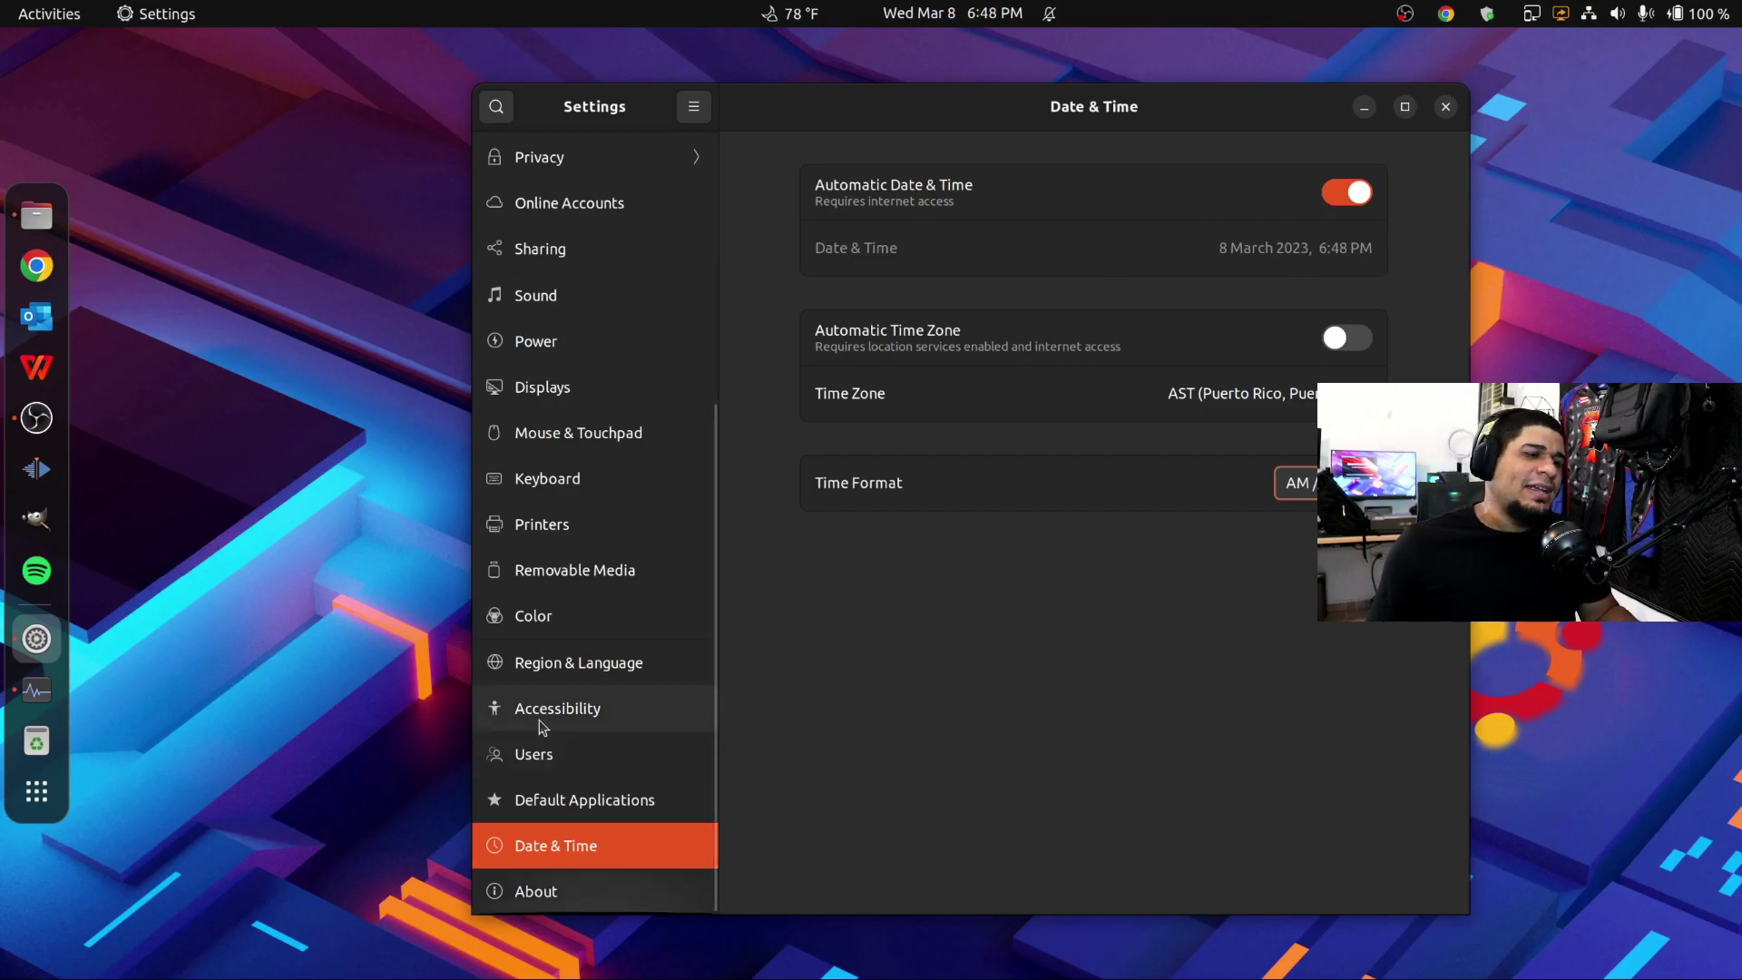
left_click(597, 899)
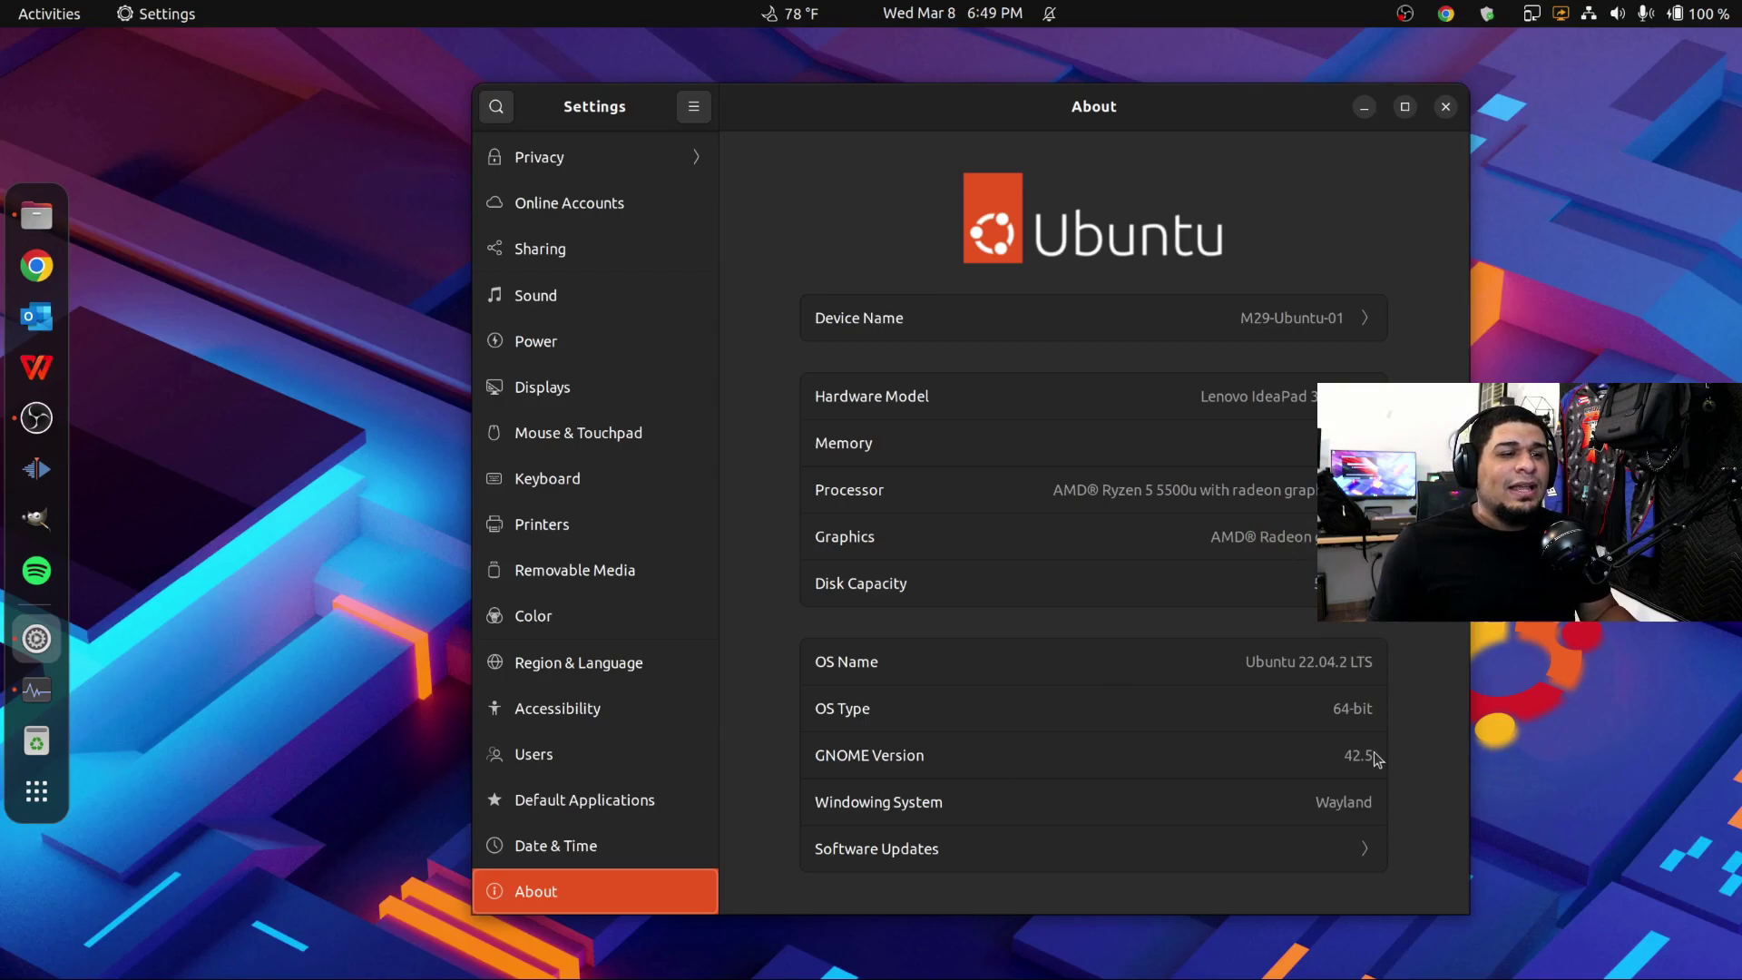
left_click(1322, 799)
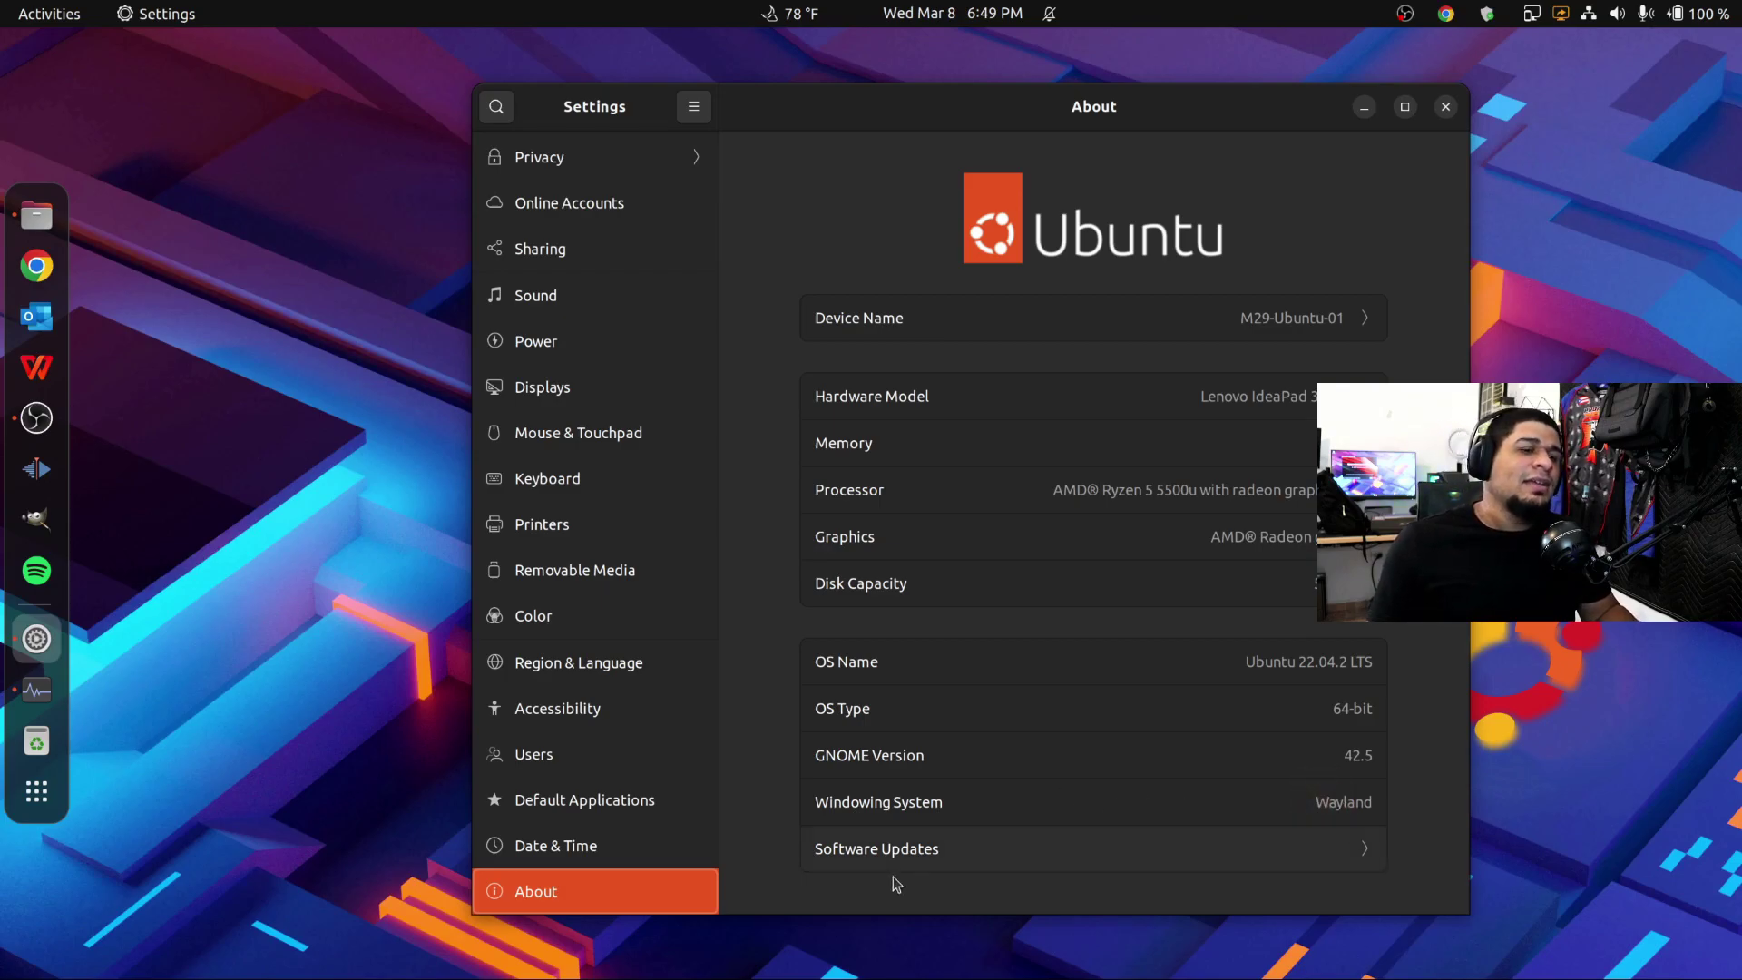